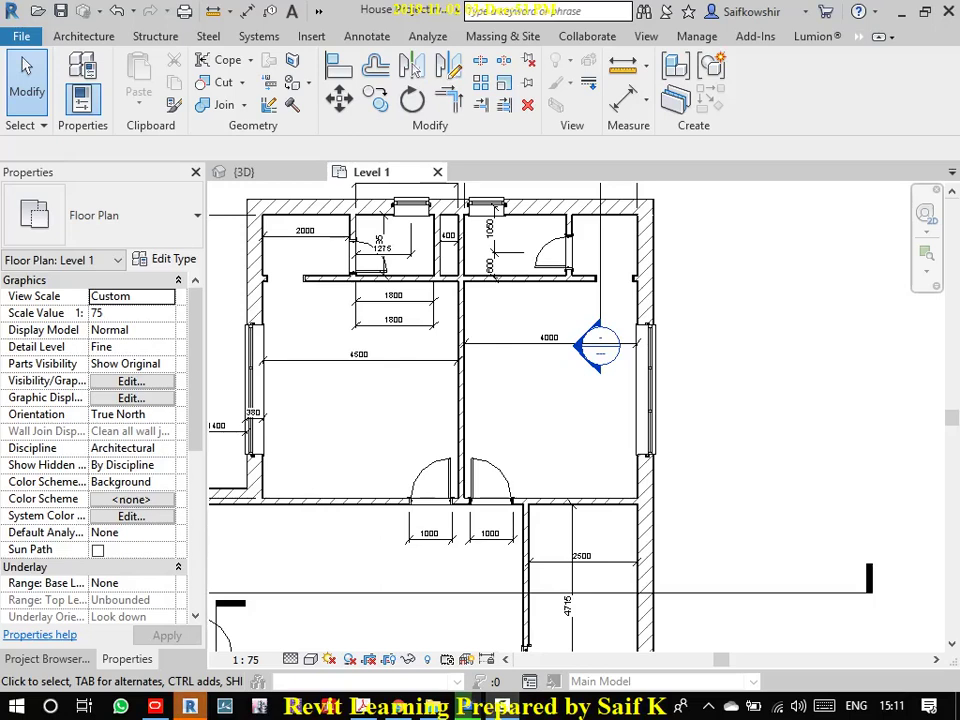
- Fit the whole building in the Level 1 plan and show the Project Browser with Level 1 selected
scroll(590, 400, "down", 2)
scroll(590, 400, "down", 1)
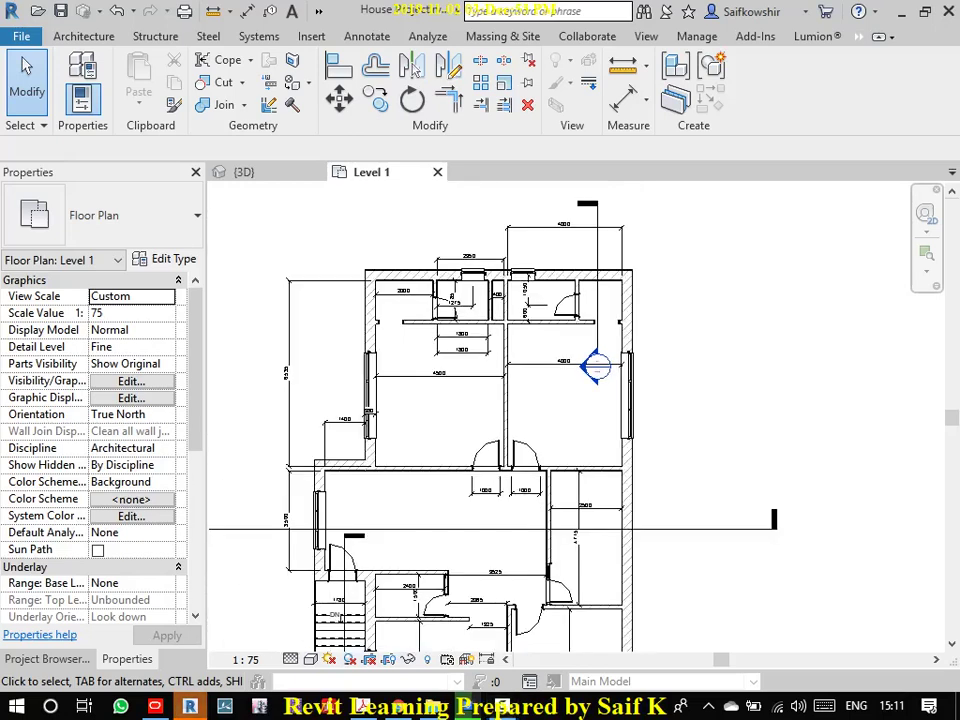
scroll(655, 403, "down", 1)
scroll(555, 433, "down", 1)
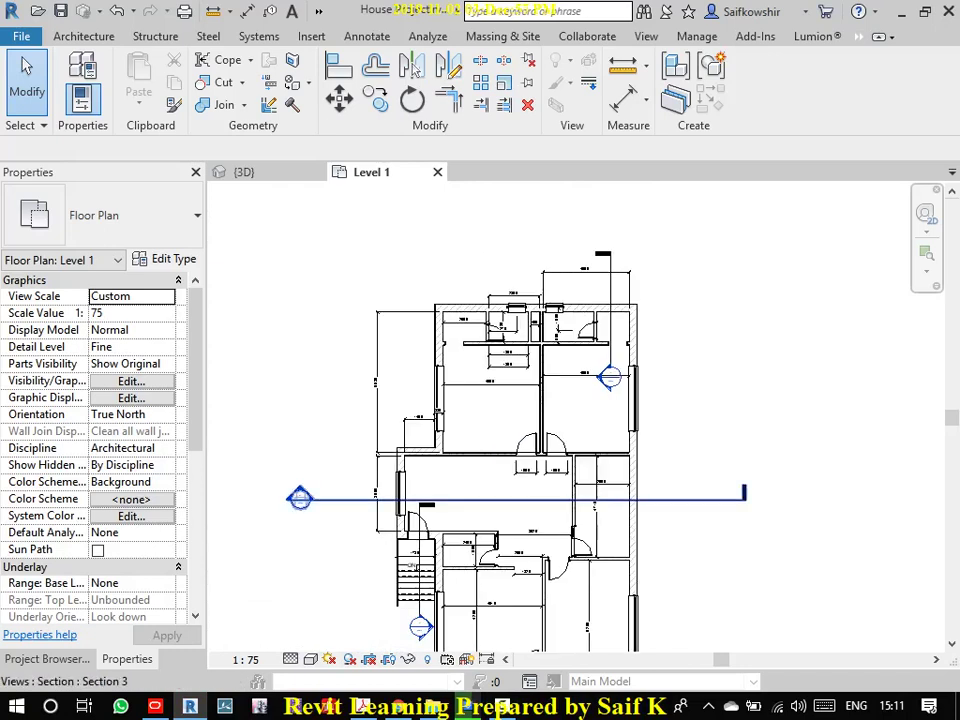
middle_click_drag(555, 433, 654, 364)
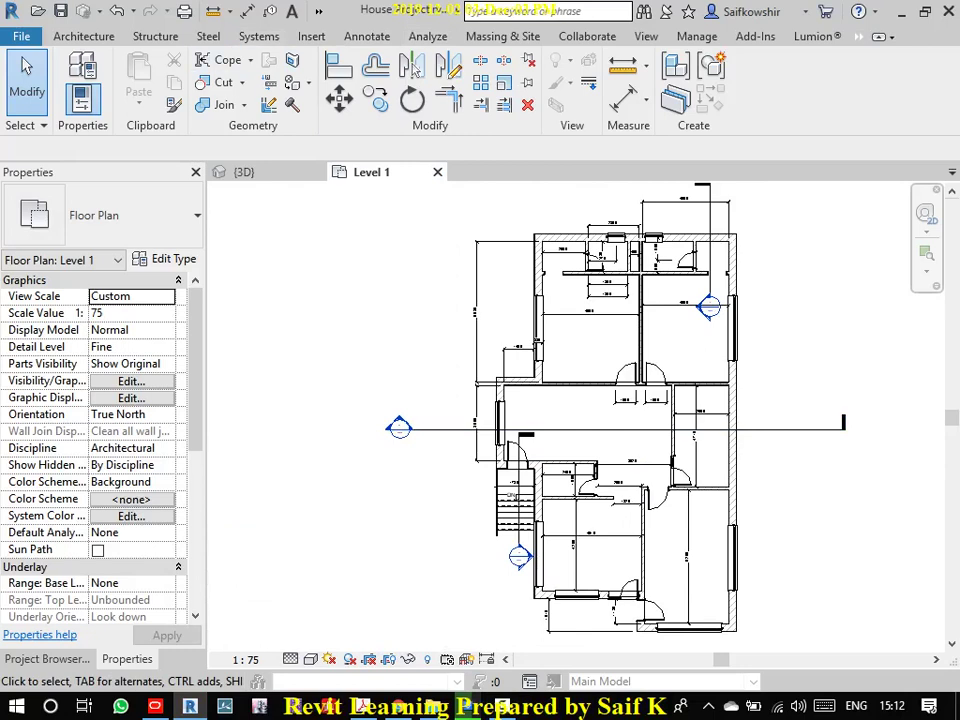
left_click(47, 659)
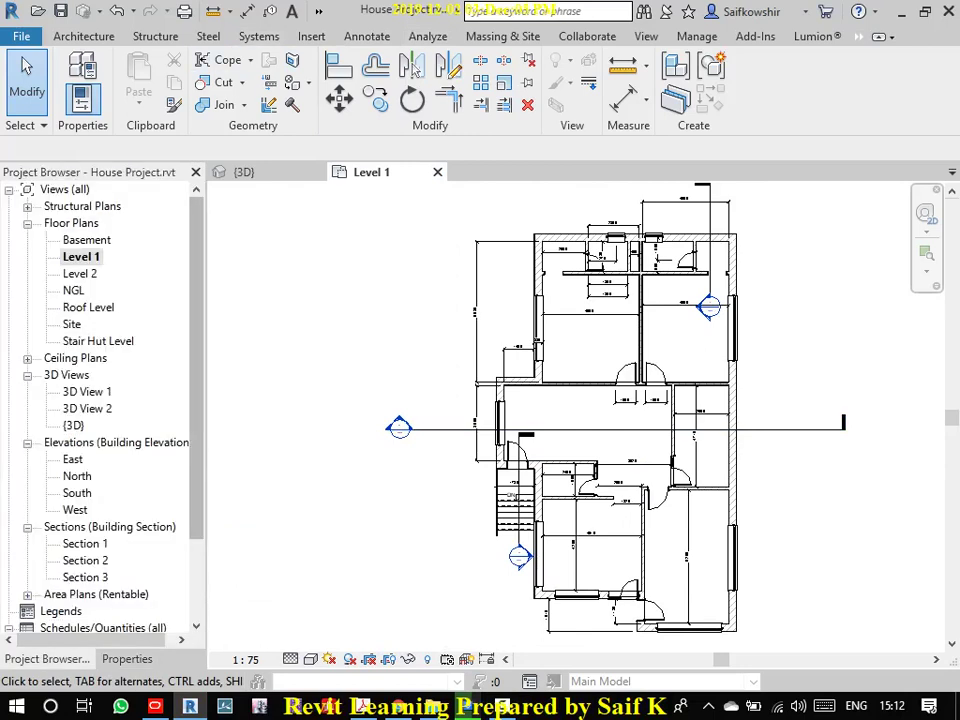
left_click(81, 257)
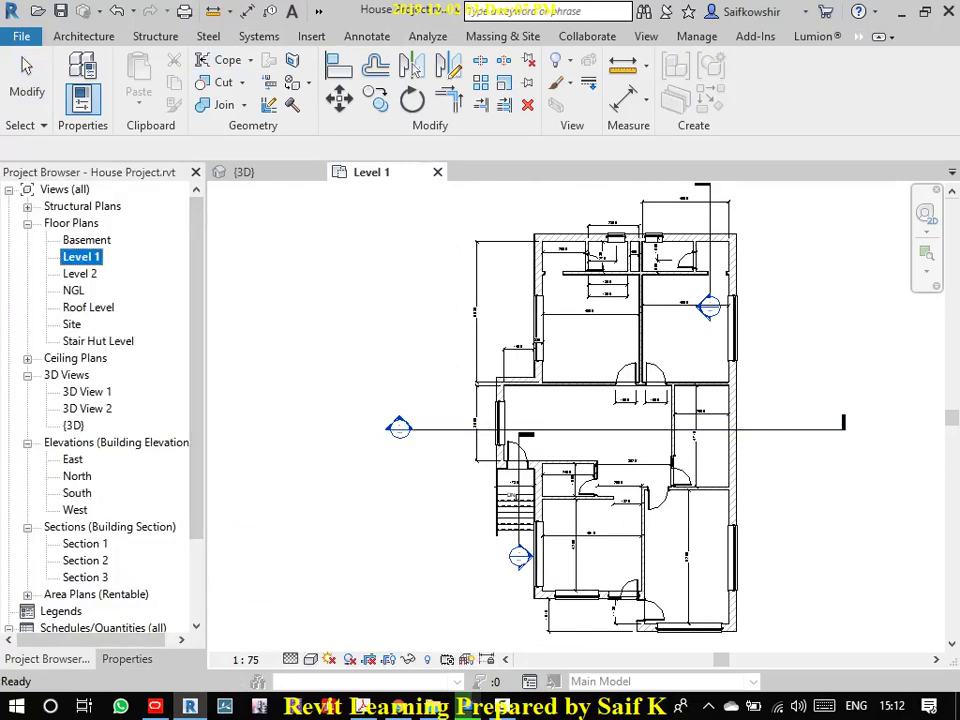
left_click(646, 36)
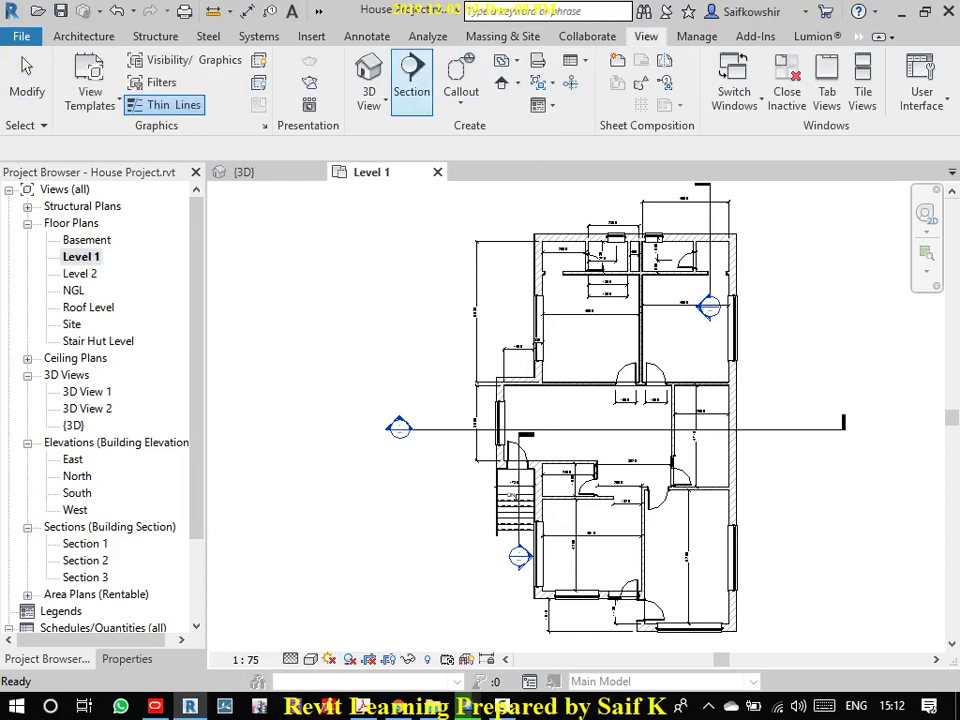
left_click(369, 70)
scroll(613, 521, "up", 5)
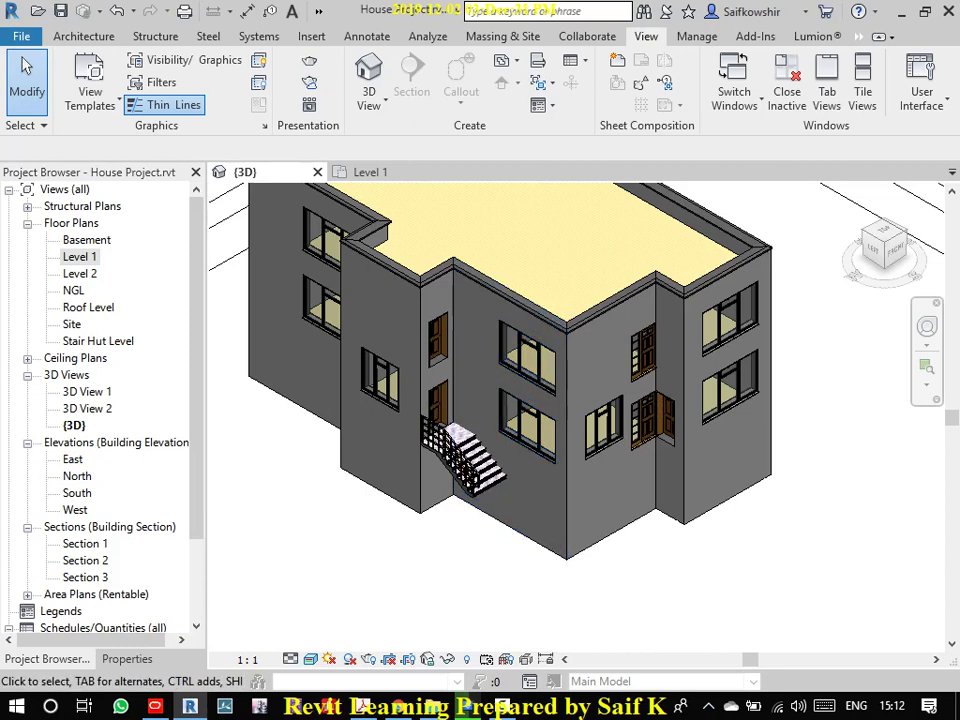
scroll(600, 548, "down", 3)
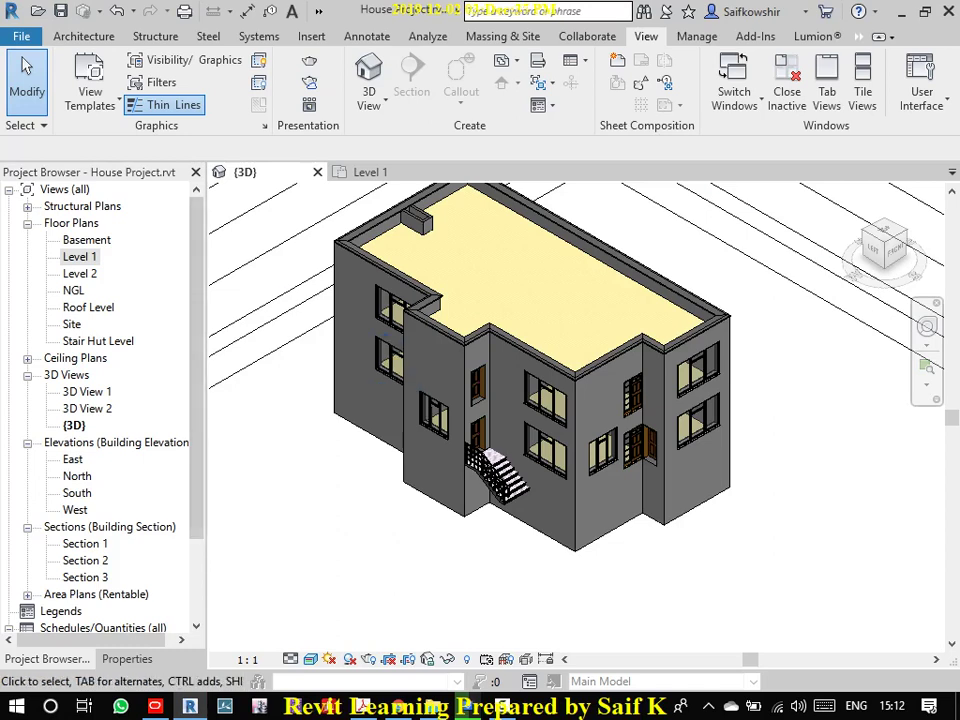
double_click(79, 256)
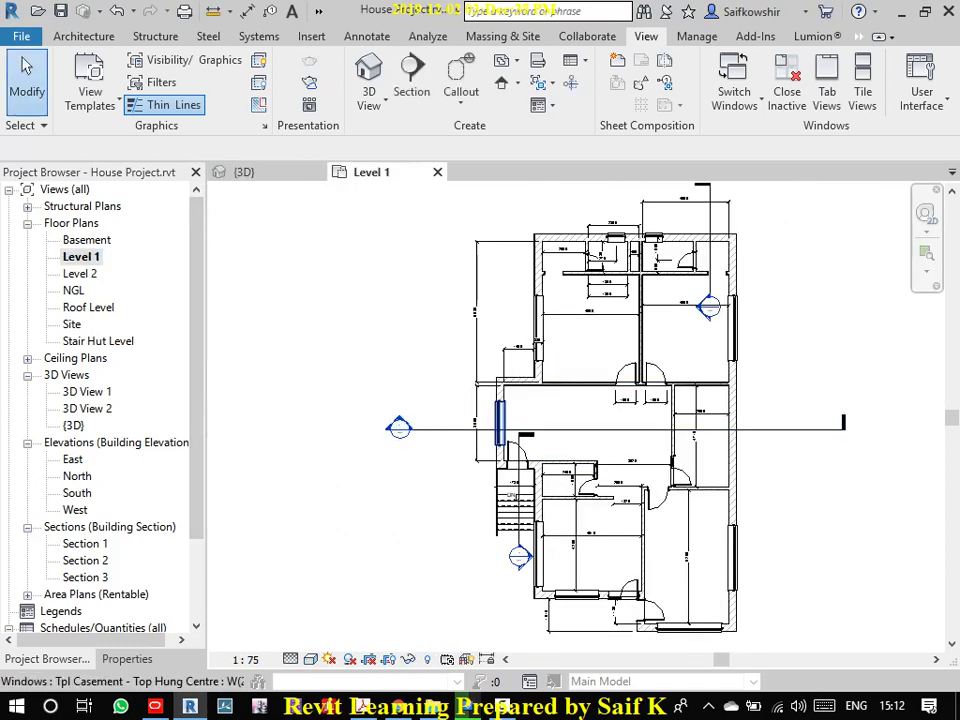
- Select the left-wall and other exterior windows on Level 1, then clear the selection
left_click(499, 420)
left_click(495, 425)
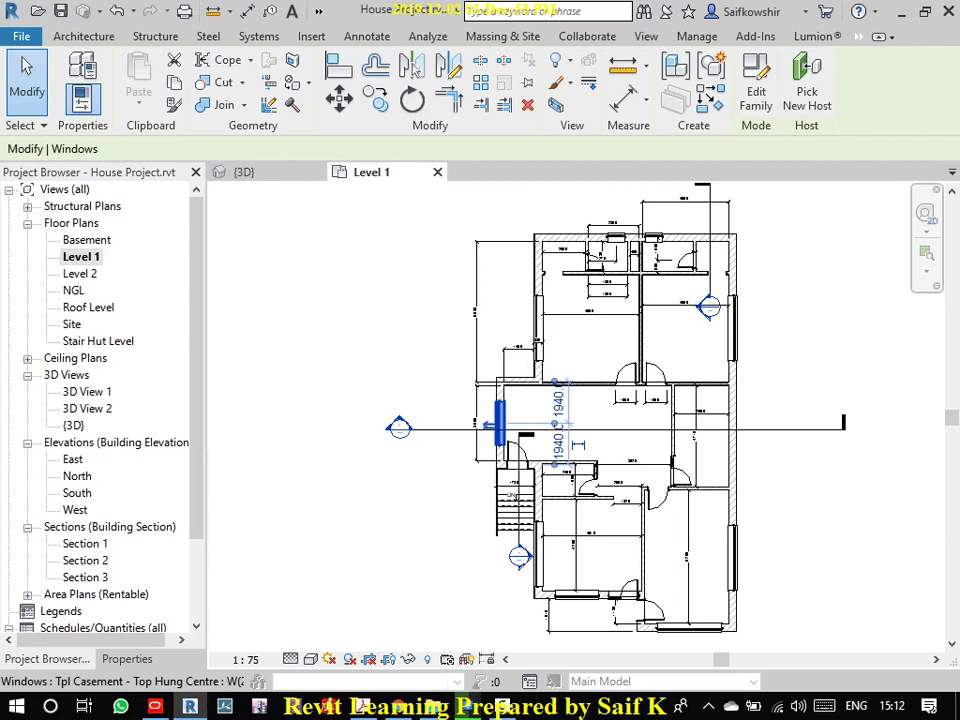
left_click(470, 445)
left_click(499, 420)
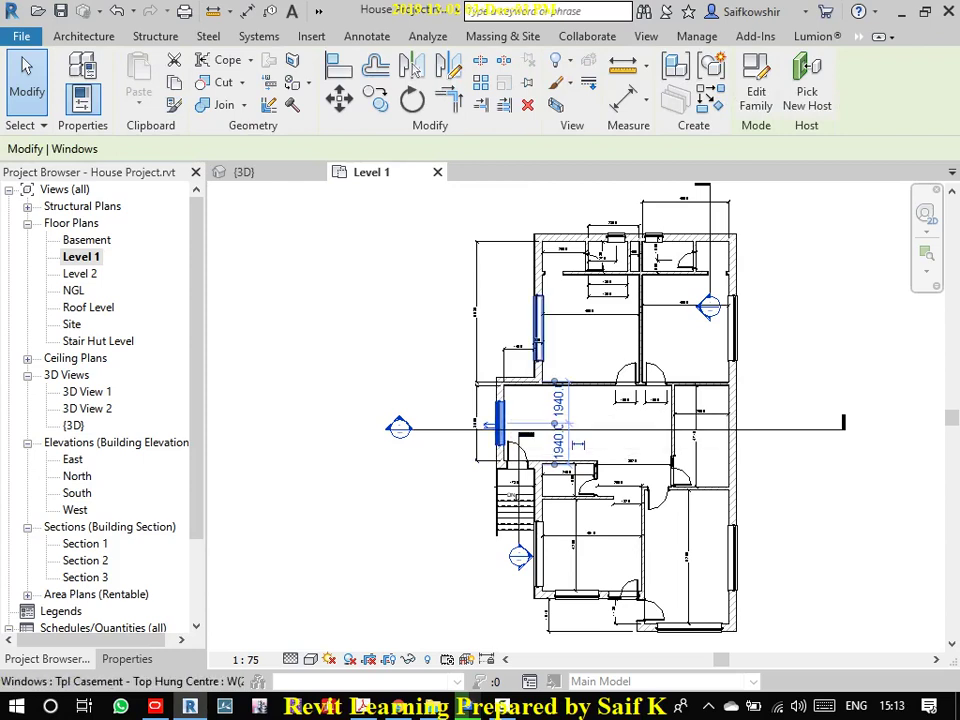
left_click(537, 325, "ctrl")
left_click(732, 325, "ctrl")
left_click(732, 550, "ctrl")
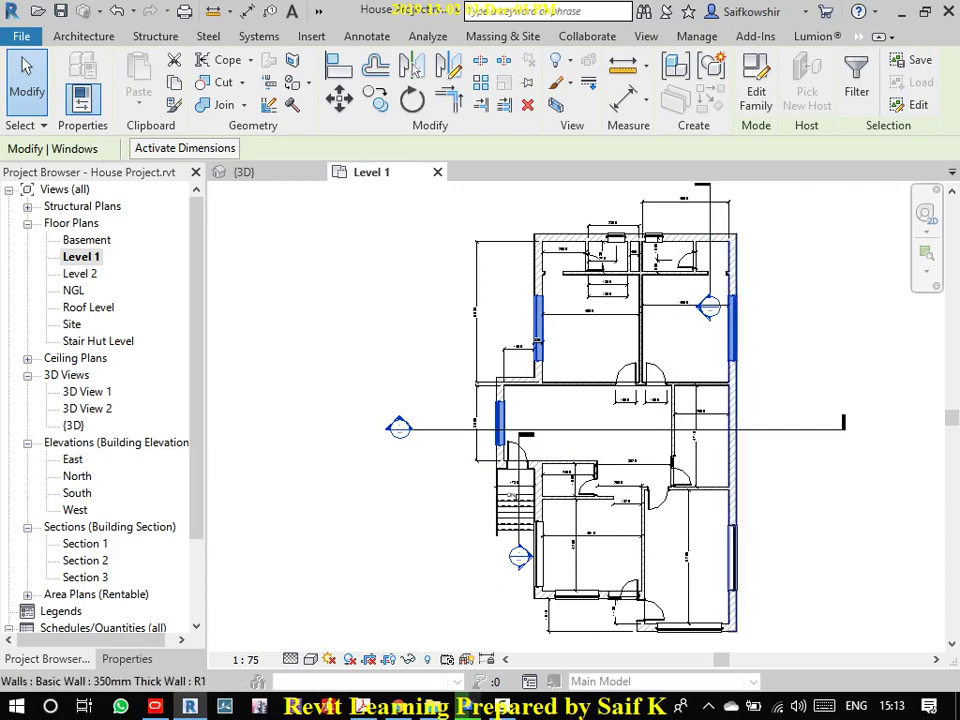
key("Escape")
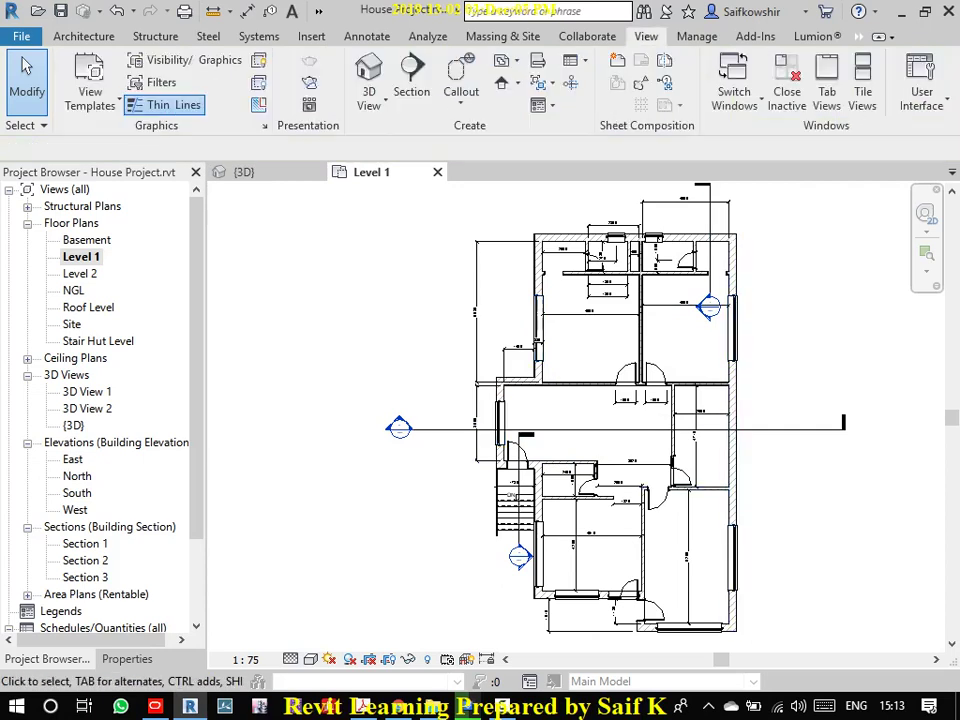
- On the Level 2 plan, select all visible window instances and hide them with VH
double_click(79, 273)
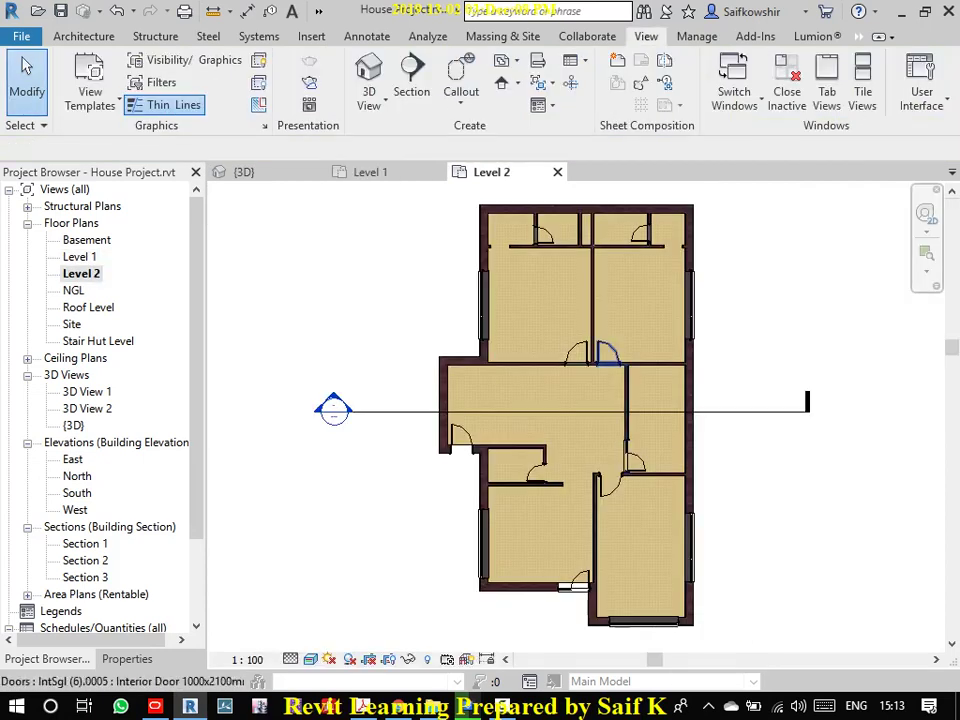
left_click(482, 300)
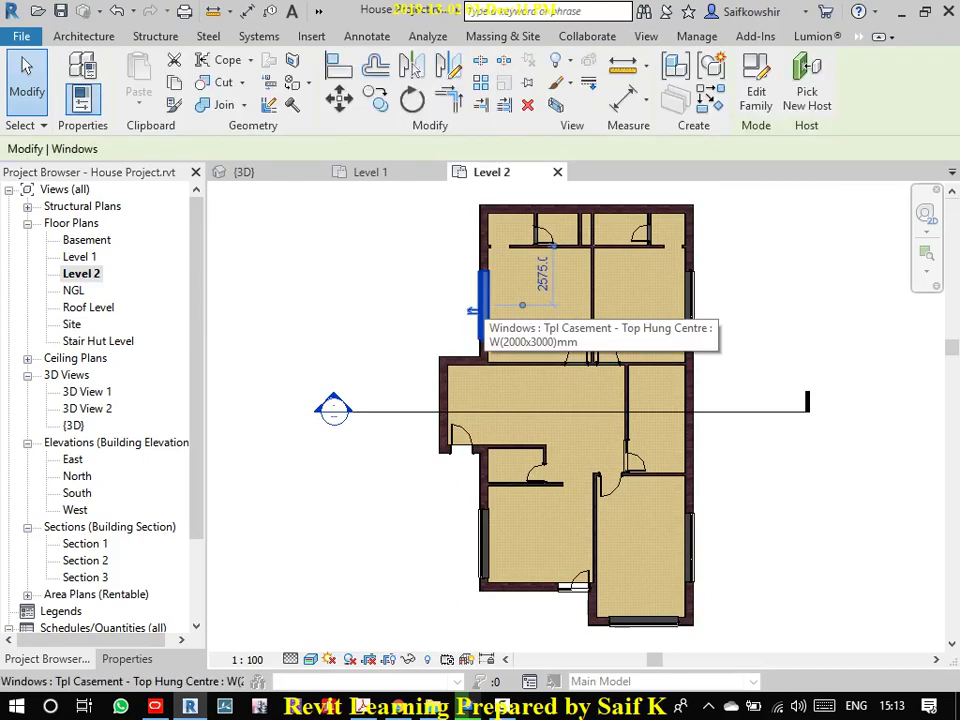
right_click(396, 400)
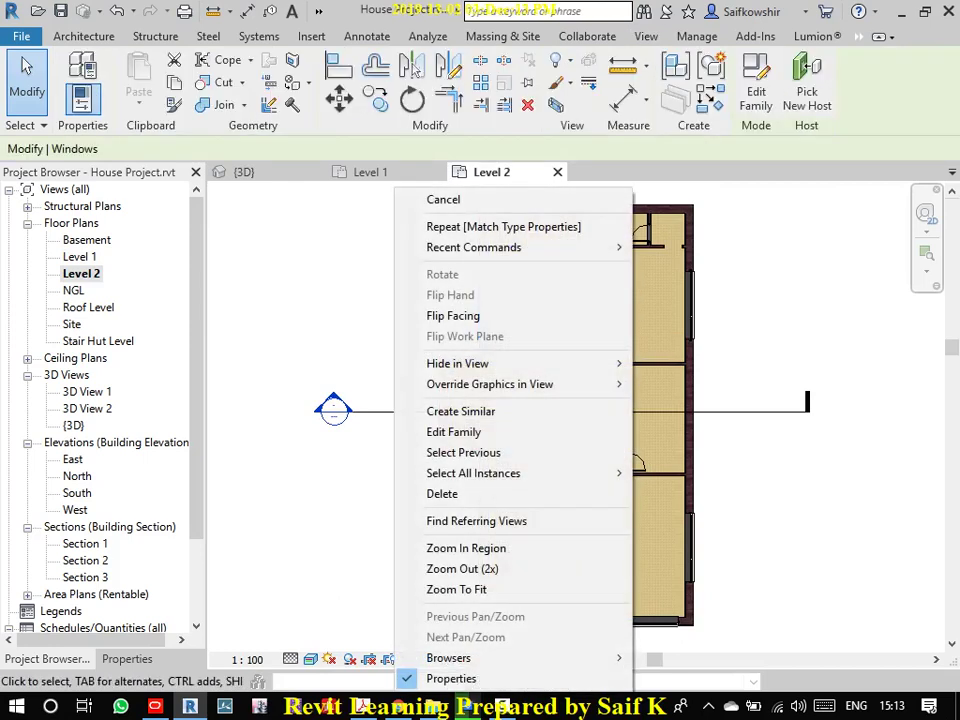
left_click(696, 473)
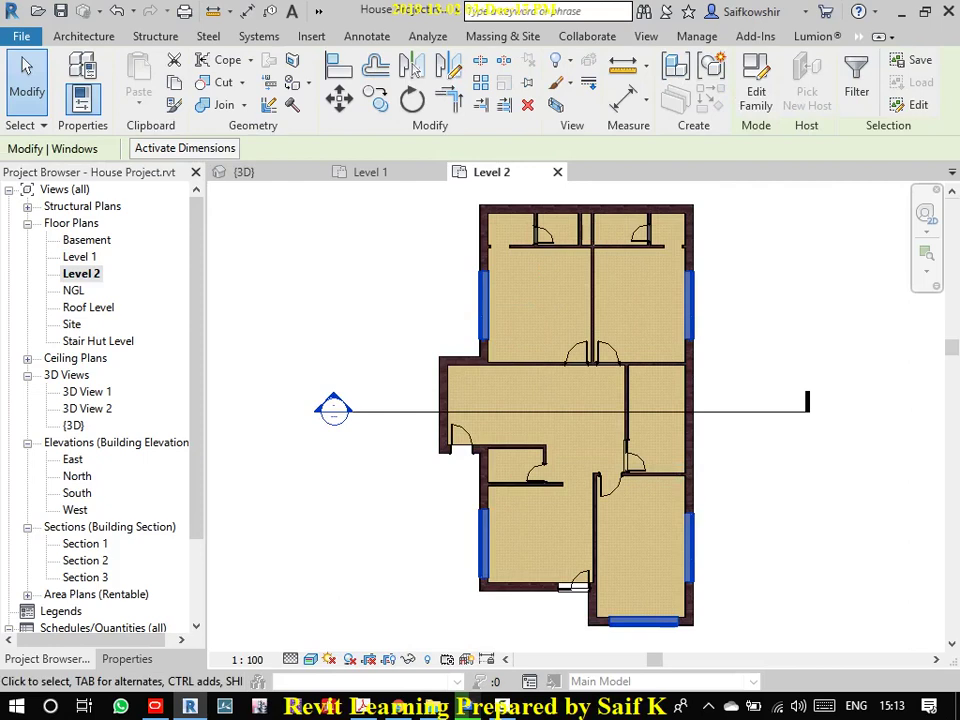
key("v")
key("h")
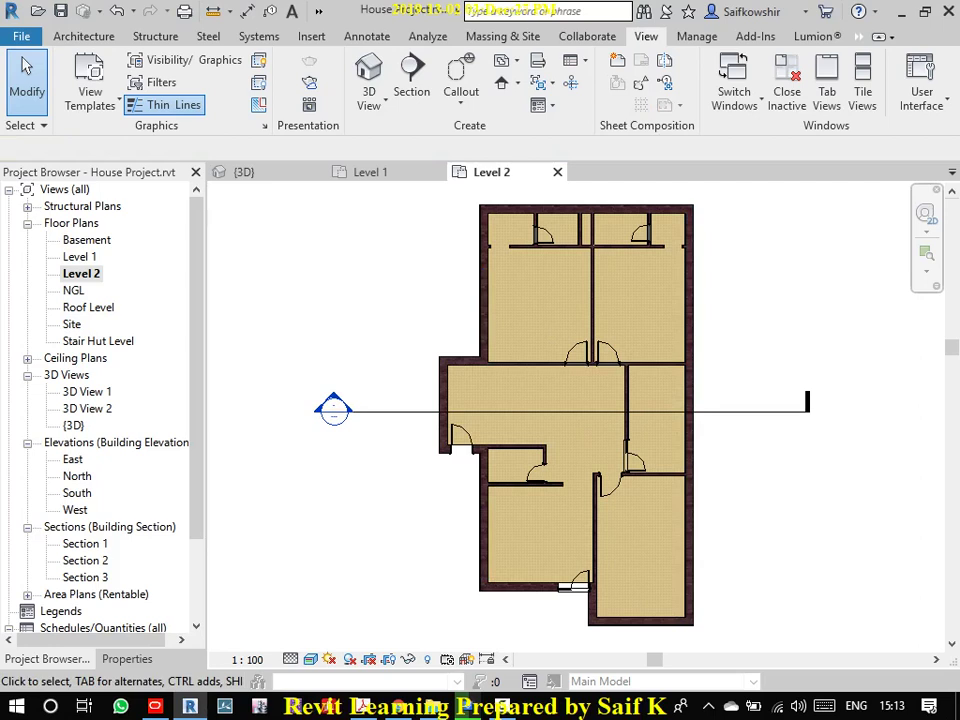
- Back on Level 1, select all visible window instances and copy them
key("ctrl+Tab")
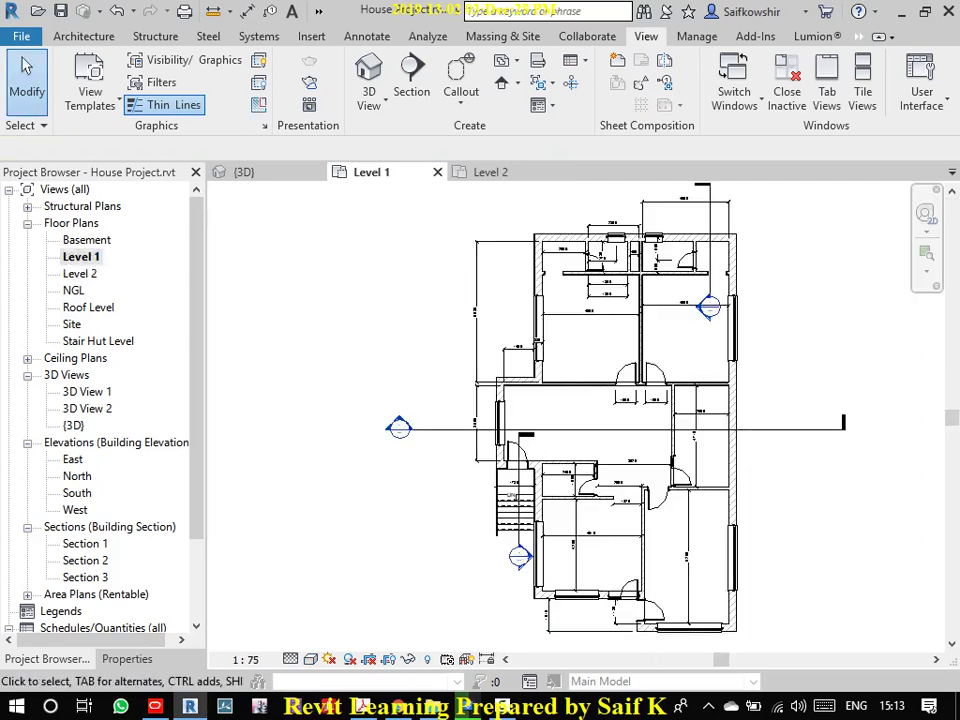
left_click(537, 318)
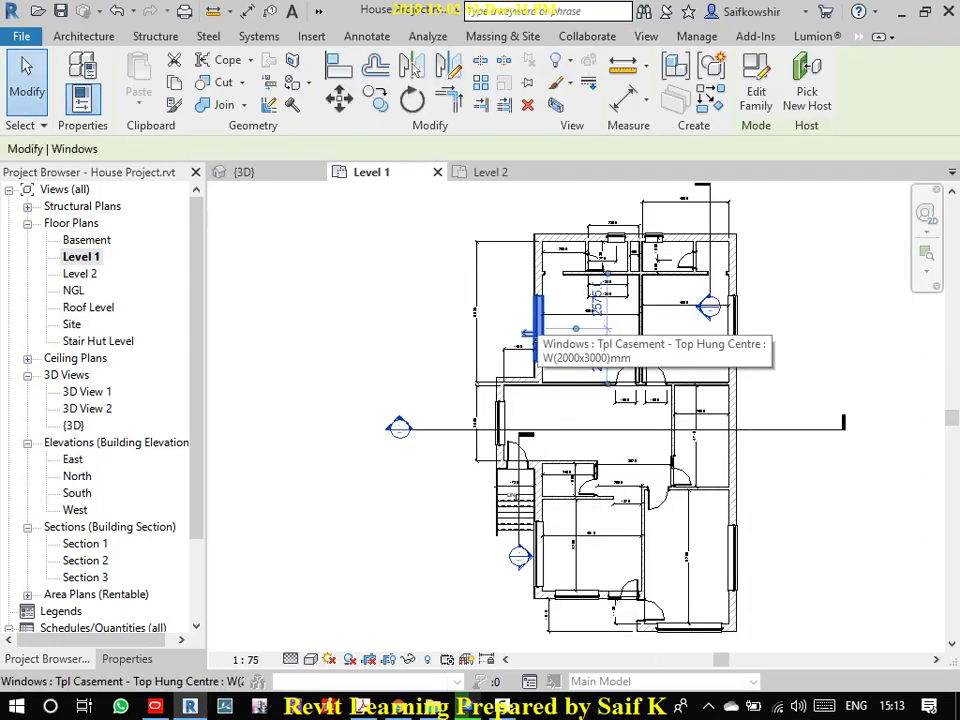
right_click(537, 320)
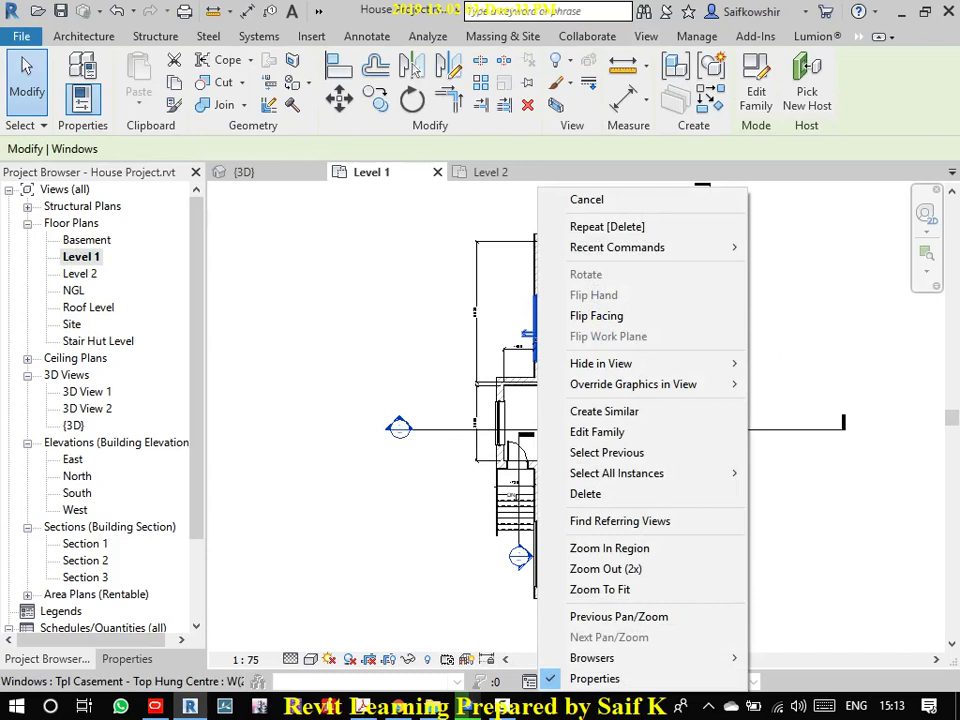
key("Escape")
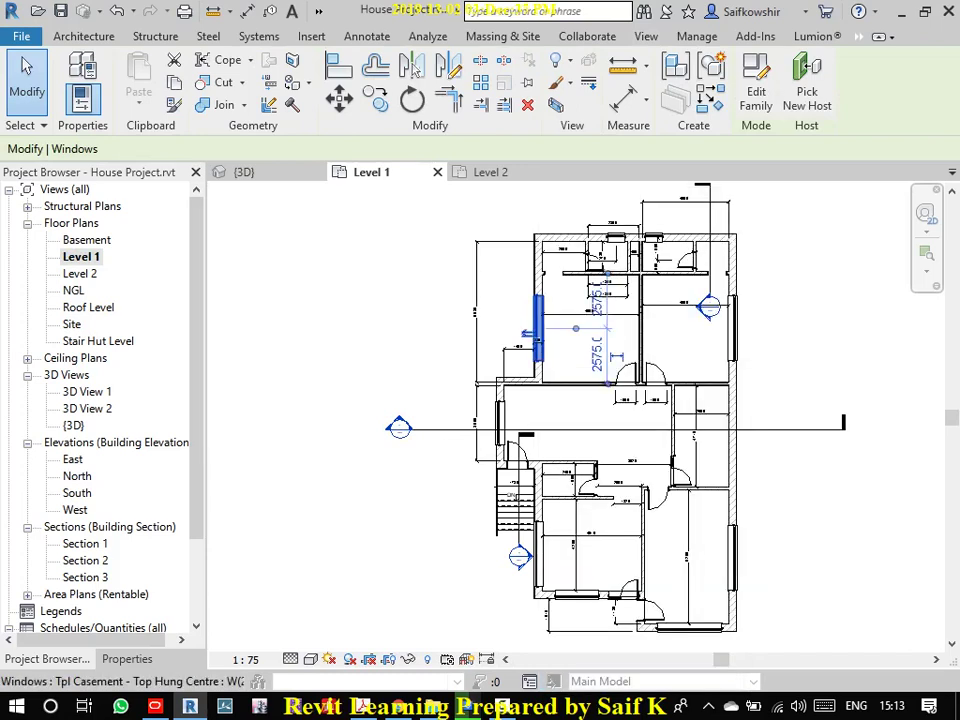
right_click(537, 322)
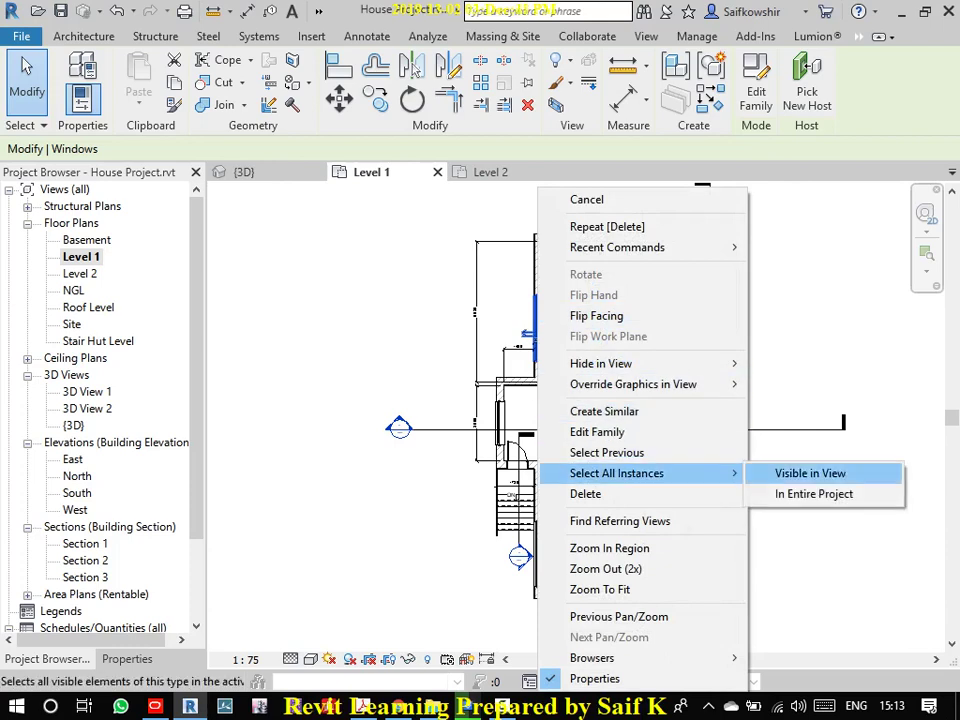
left_click(810, 473)
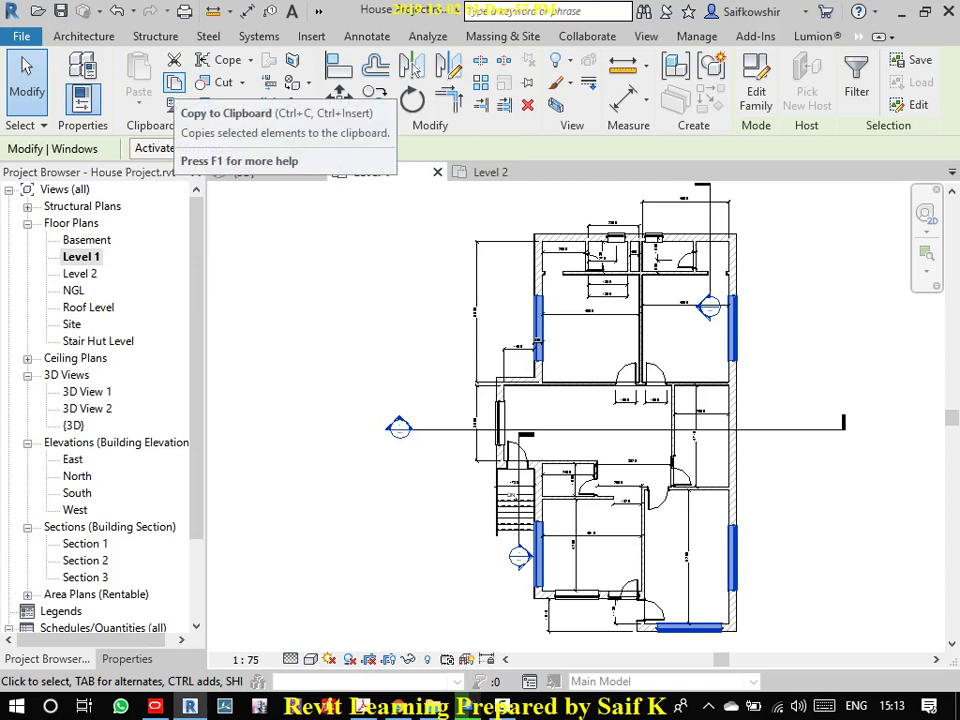
left_click(174, 82)
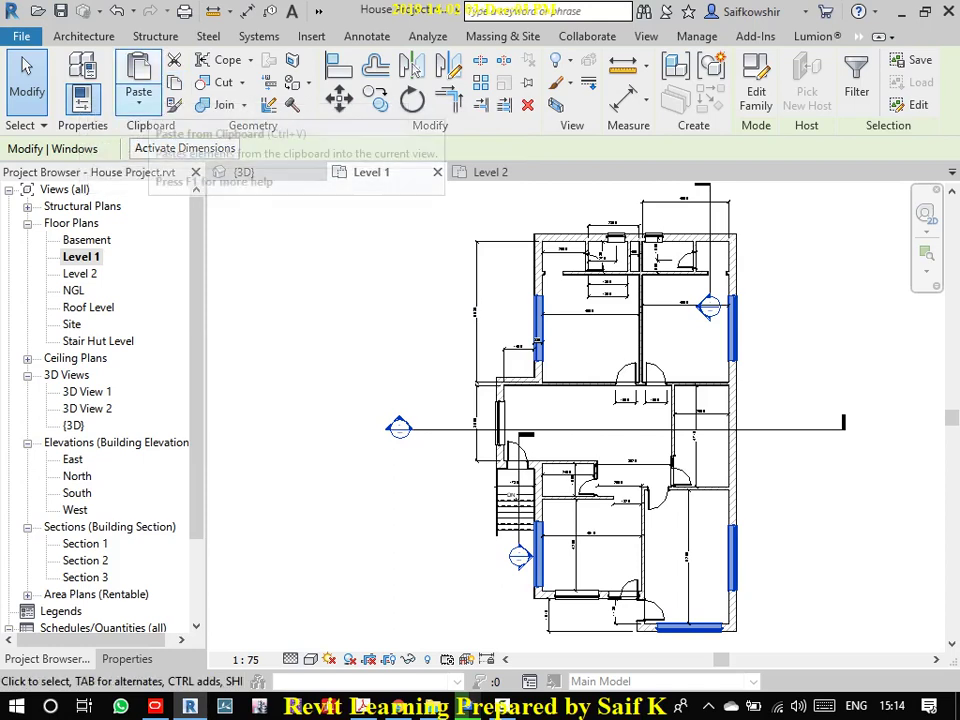
- Paste the windows aligned to selected levels, choosing Level 2
left_click(139, 103)
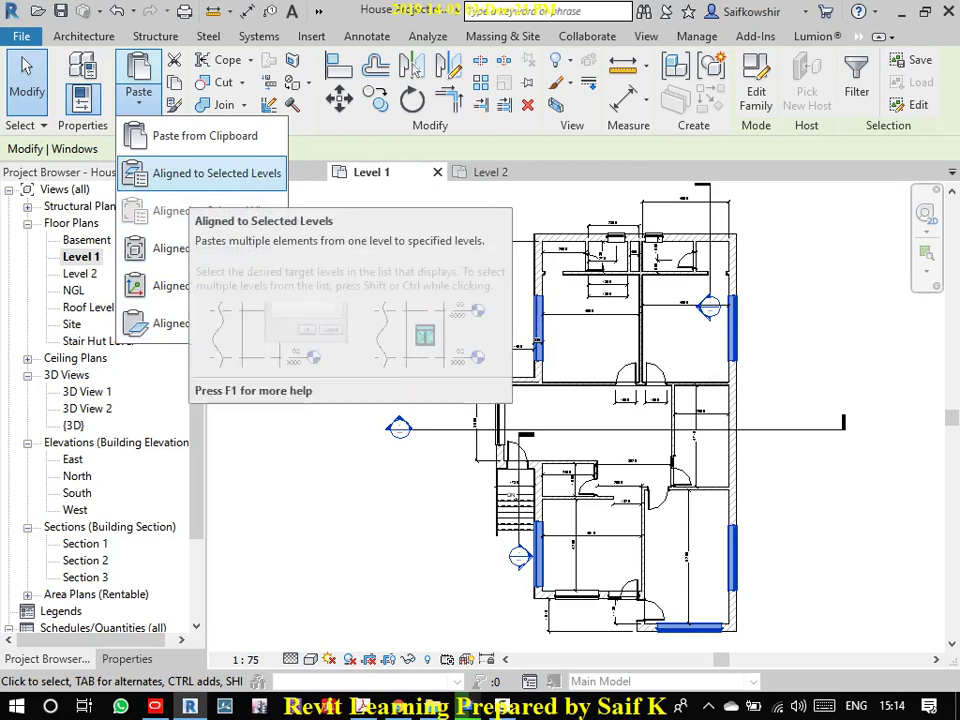
left_click(215, 173)
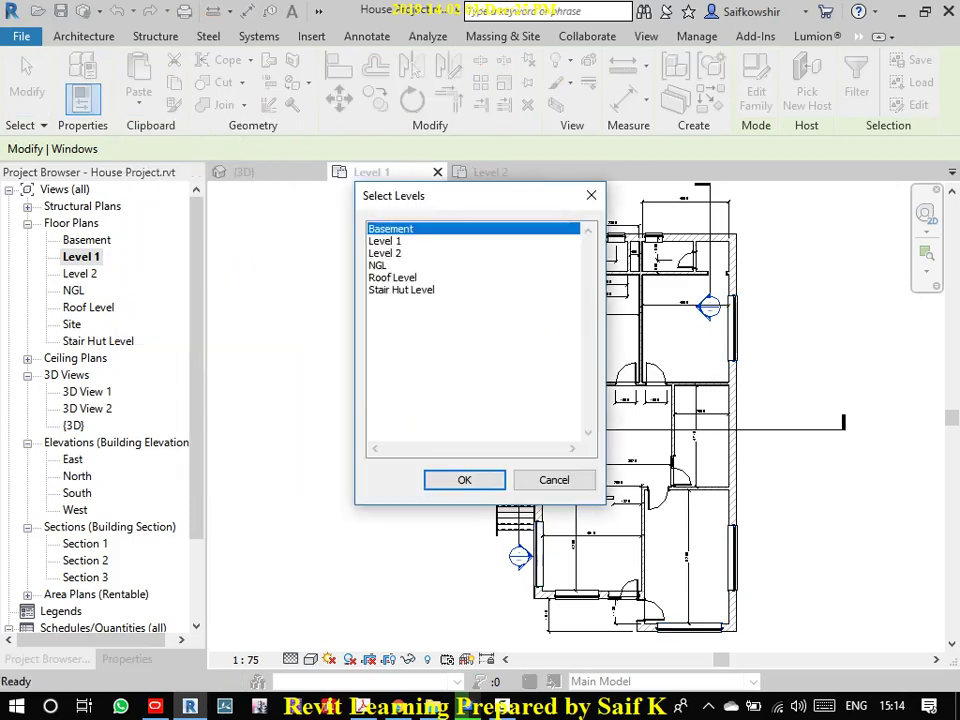
left_click_drag(479, 208, 581, 96)
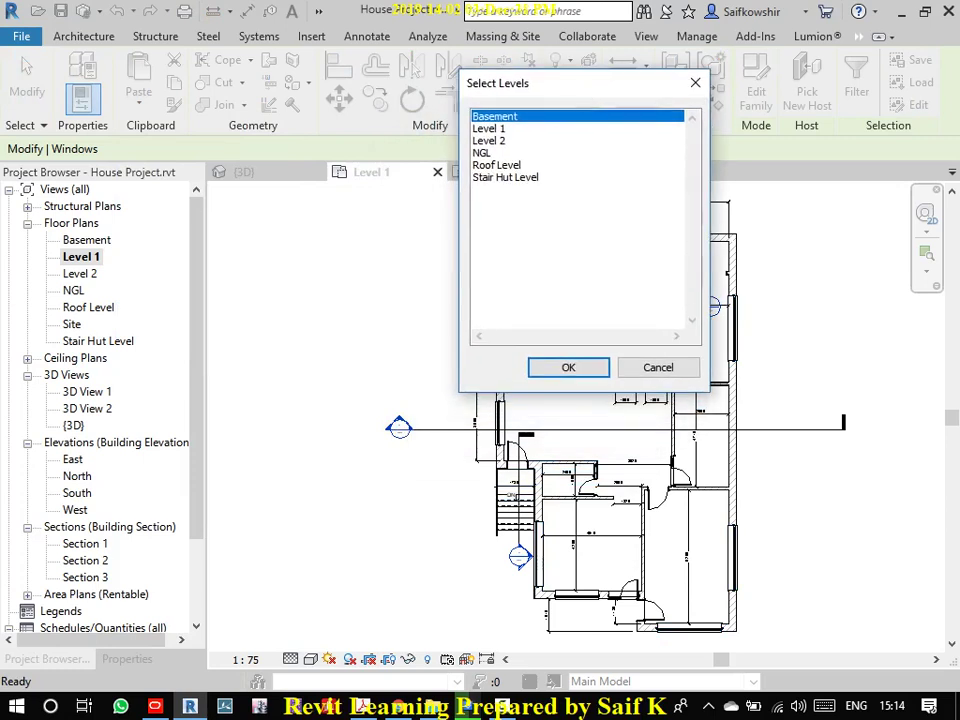
left_click(489, 140)
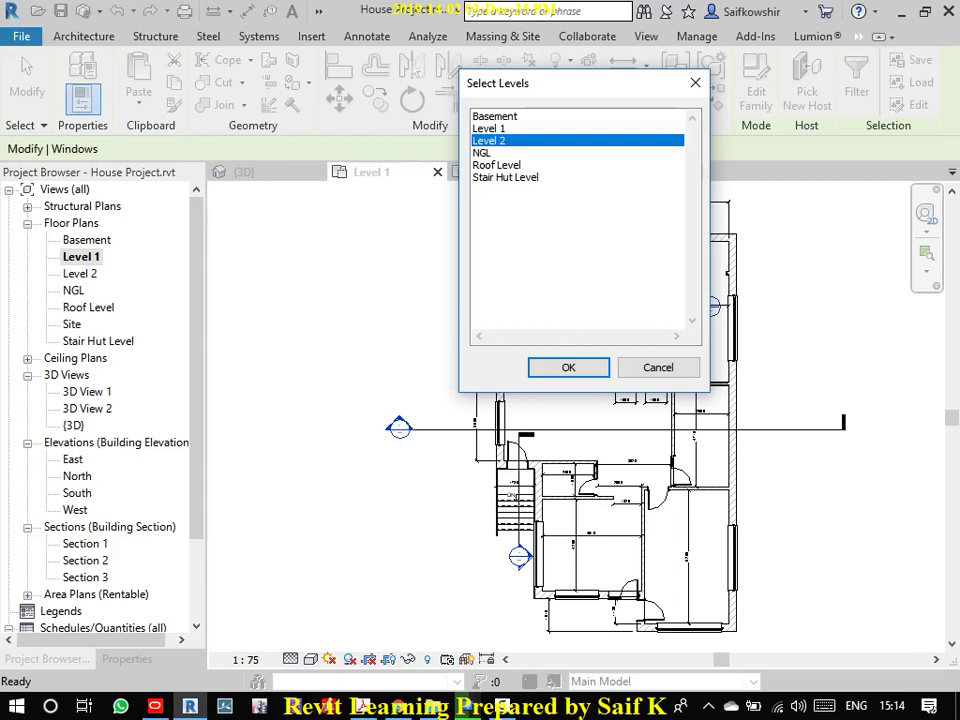
key("Return")
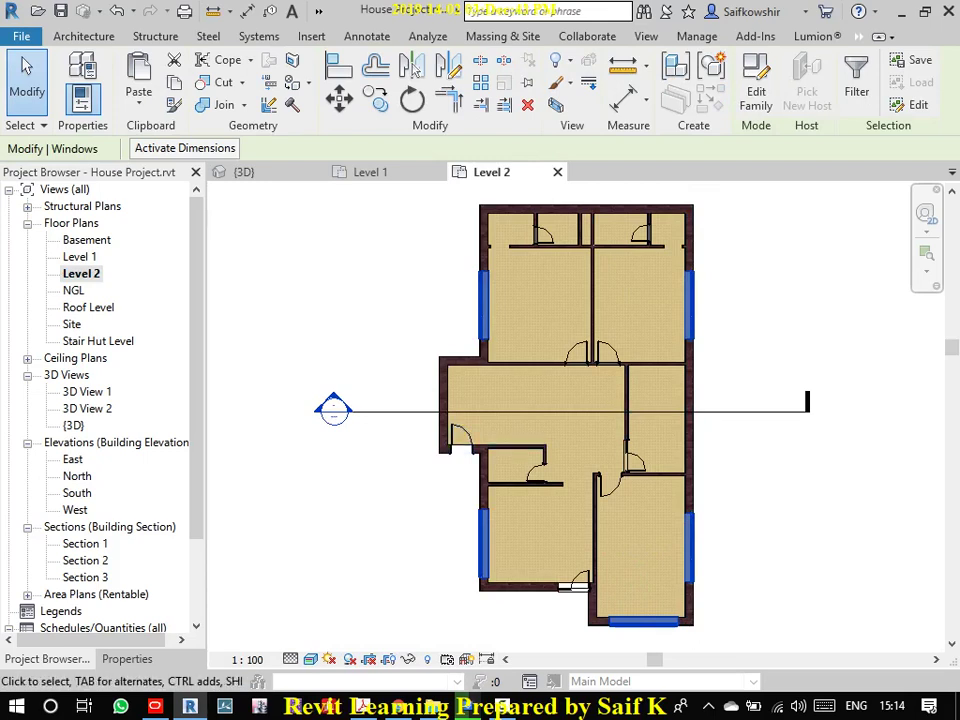
- Select the upper-left window and the left exterior wall on the Level 2 plan
key("Escape")
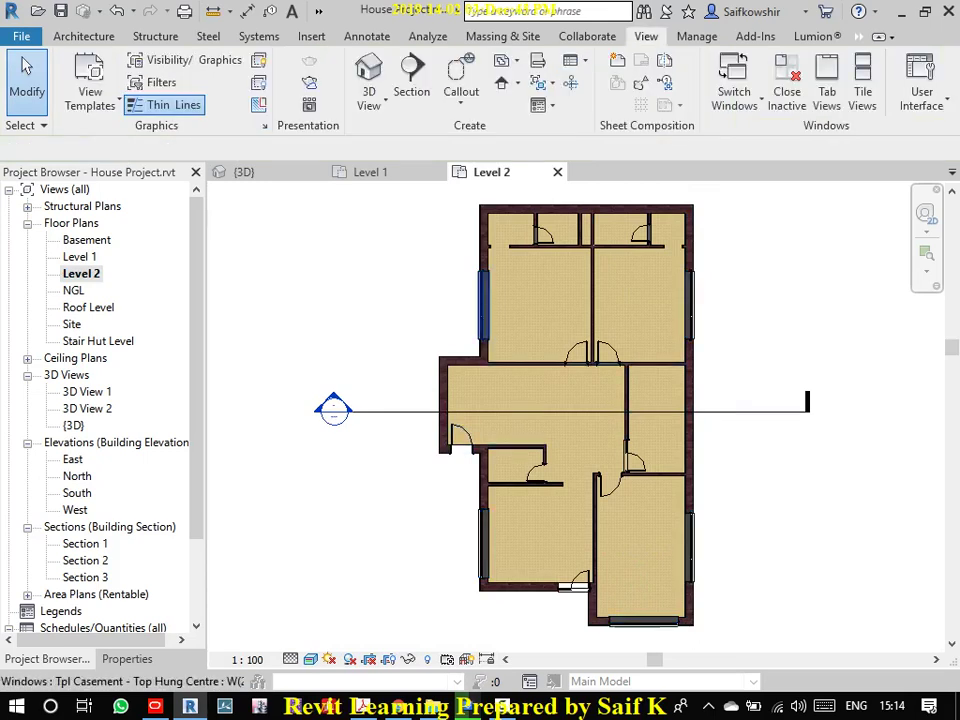
left_click(483, 305)
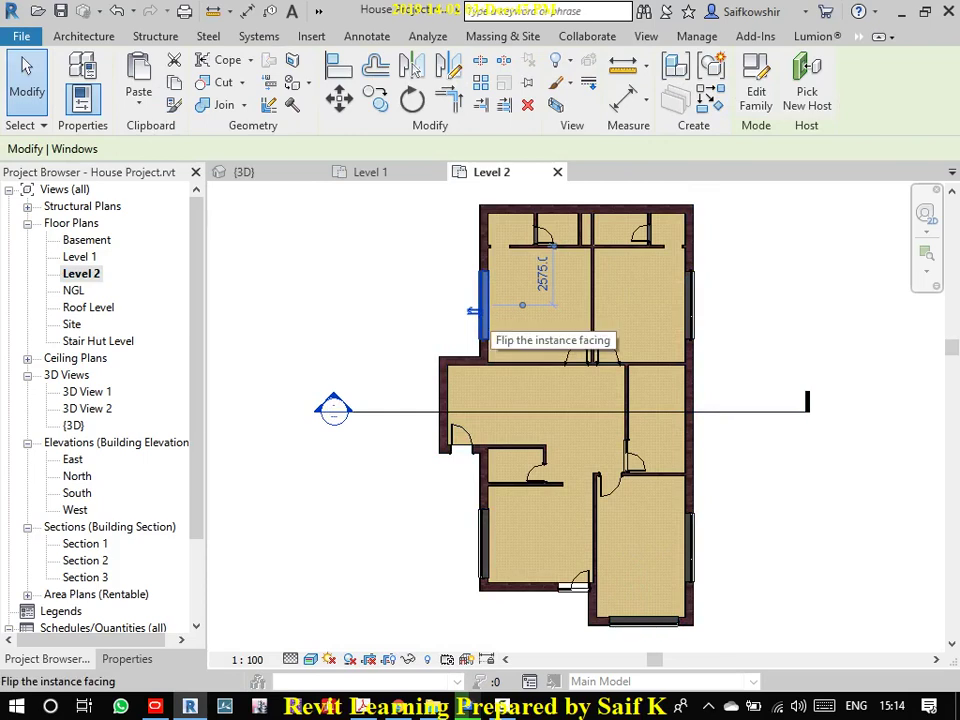
key("Escape")
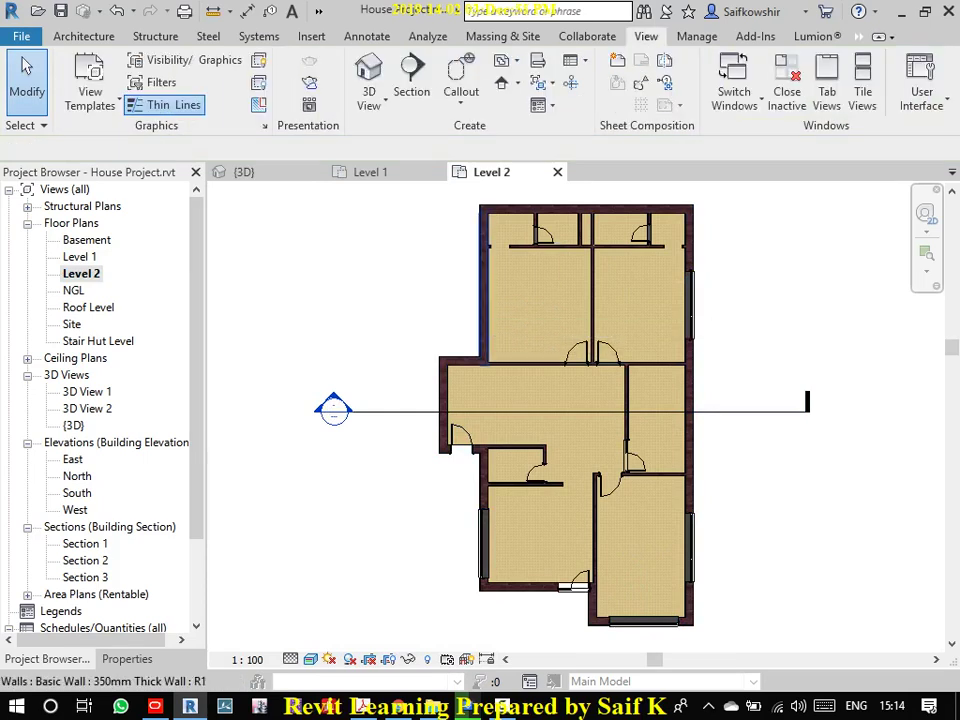
left_click(484, 305)
key("Escape")
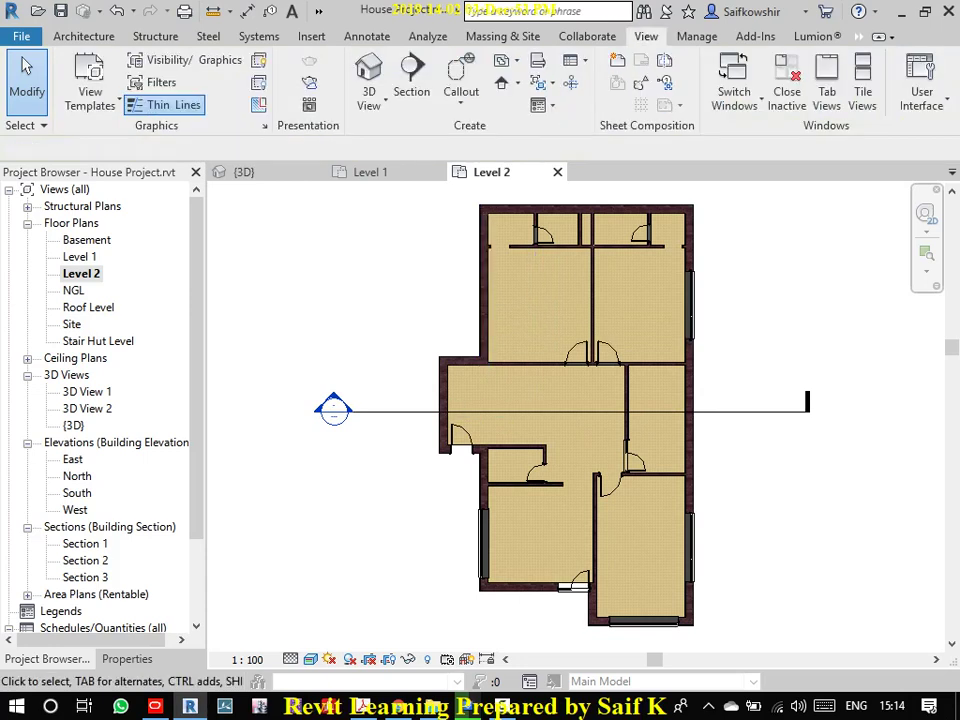
- Inspect the left wall in the {3D} view, then return to the Level 2 plan
left_click(369, 80)
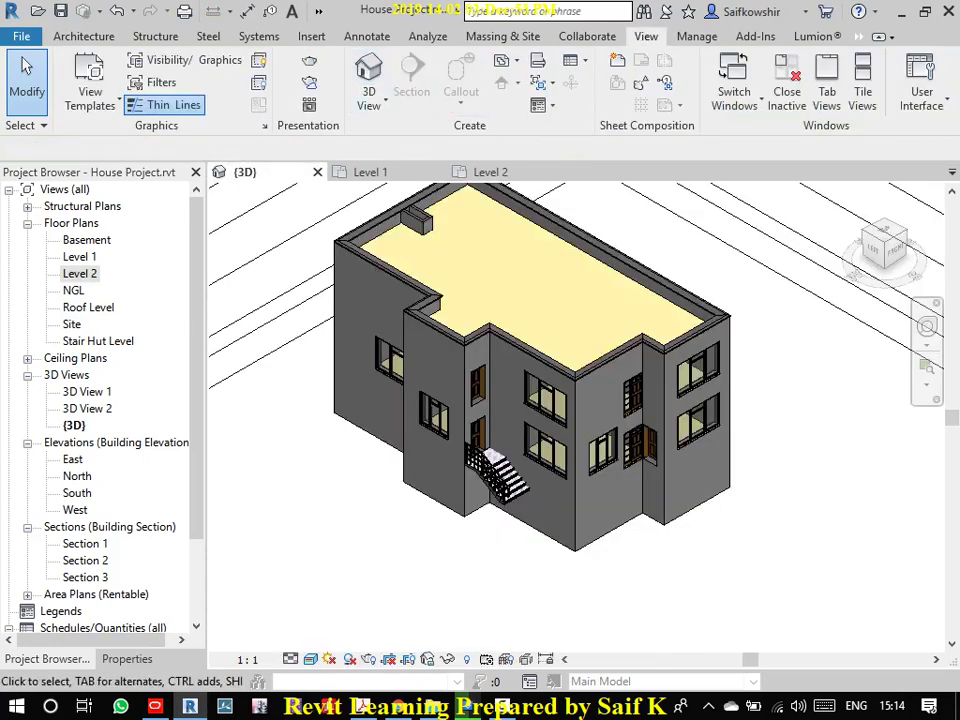
left_click(362, 370)
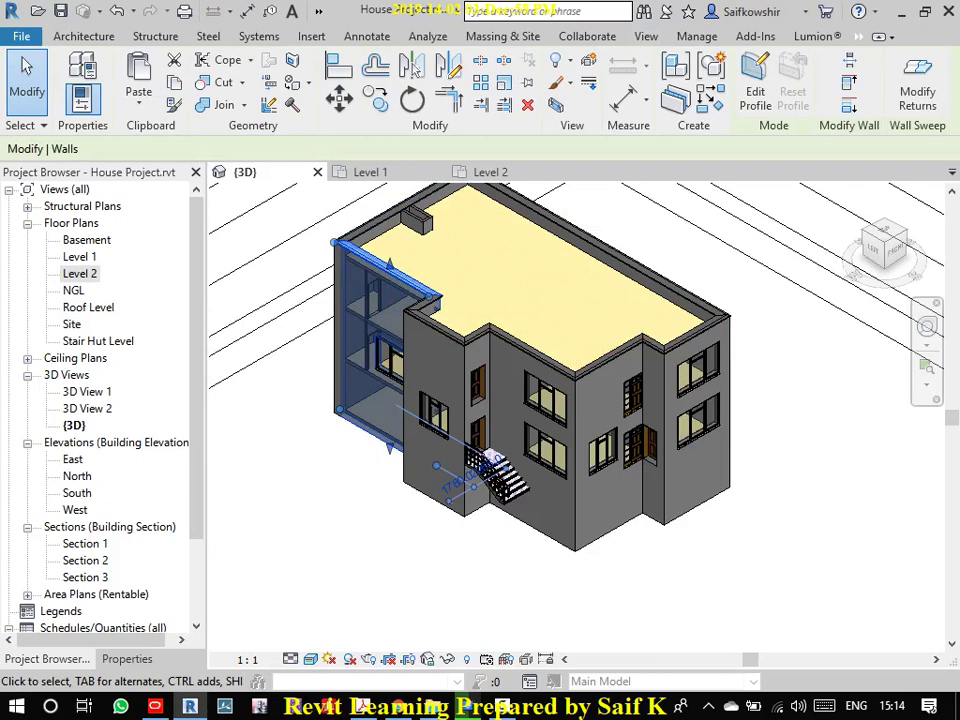
key("Escape")
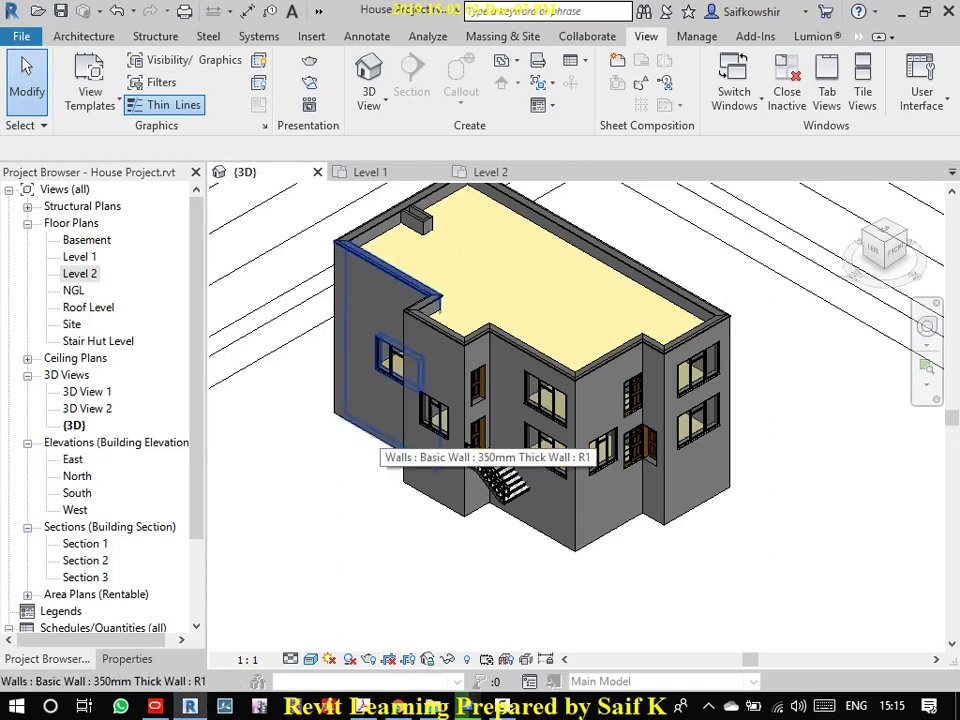
double_click(80, 273)
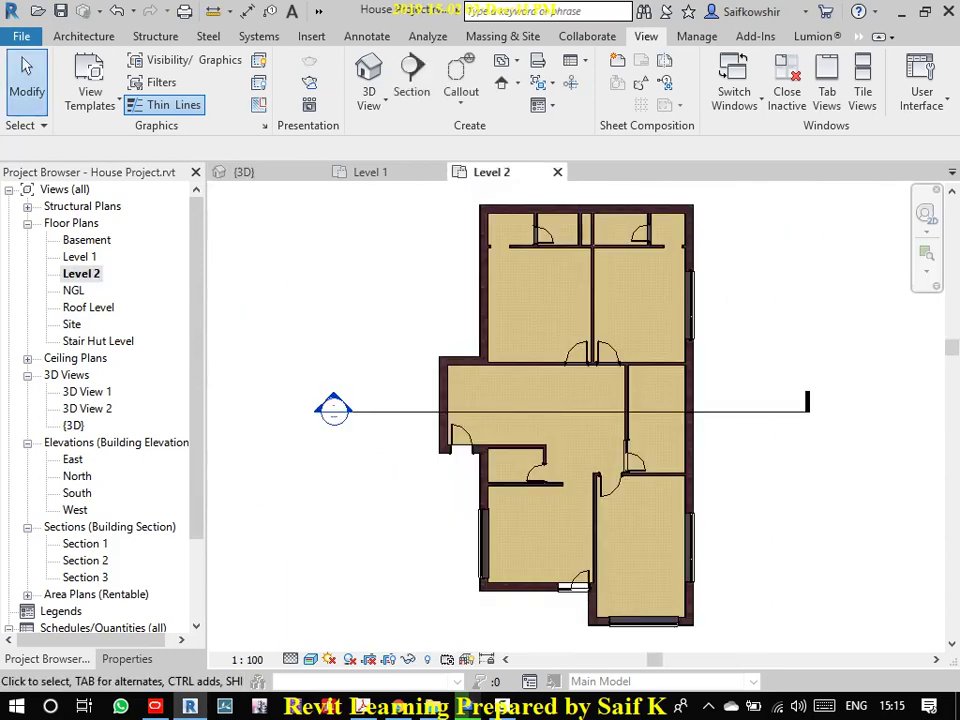
- Use Create Similar on a right-wall casement to place a matching window on the upper left wall
right_click(689, 300)
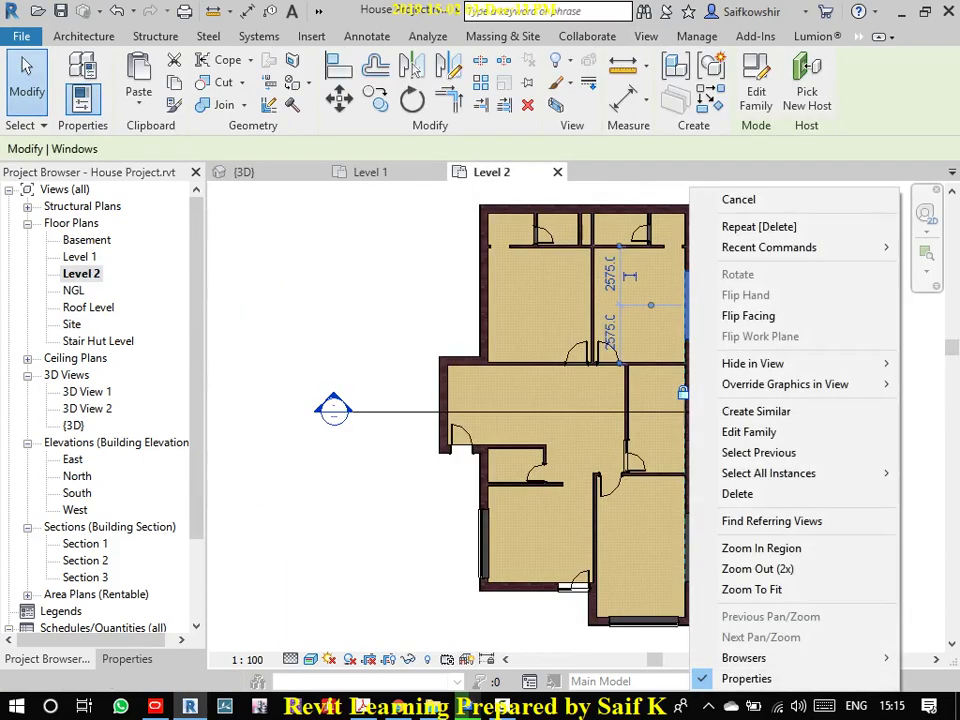
left_click(756, 411)
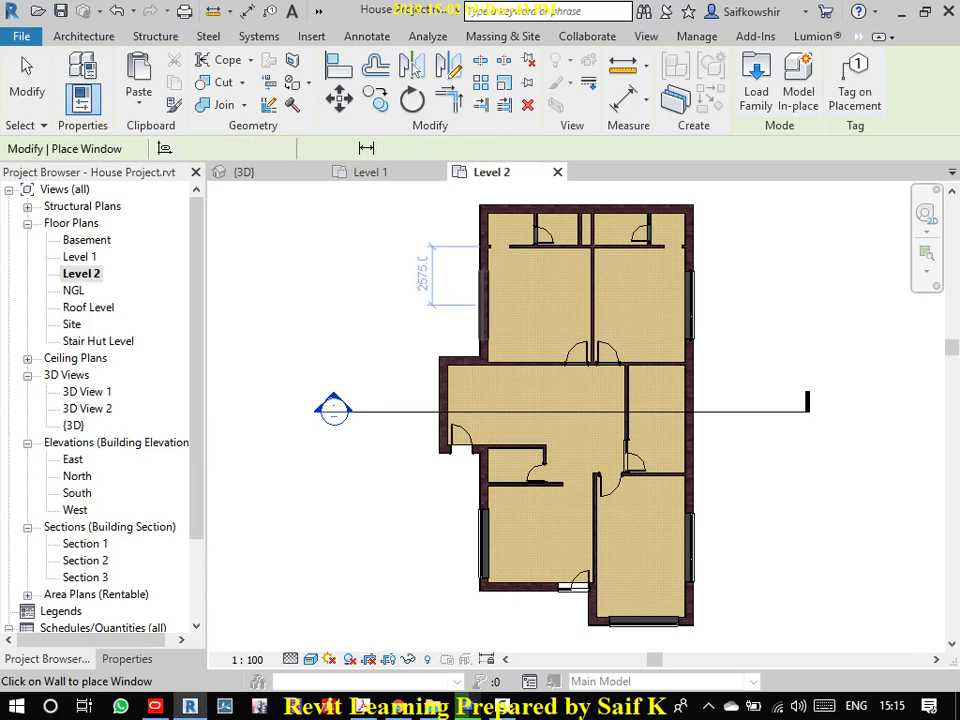
left_click(473, 297)
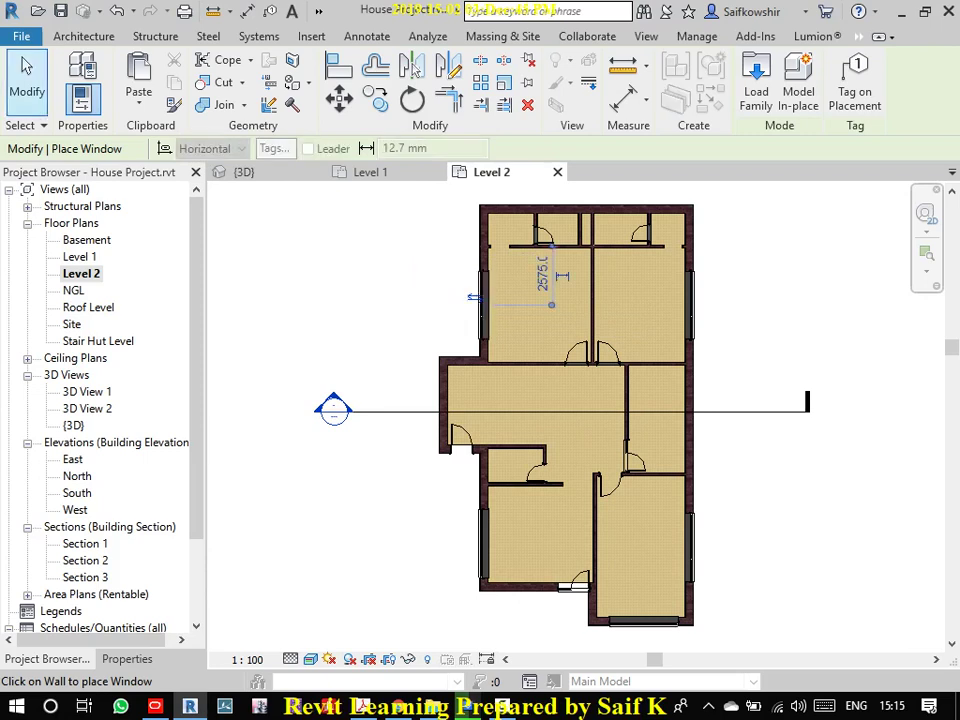
key("Escape")
scroll(477, 320, "up", 2)
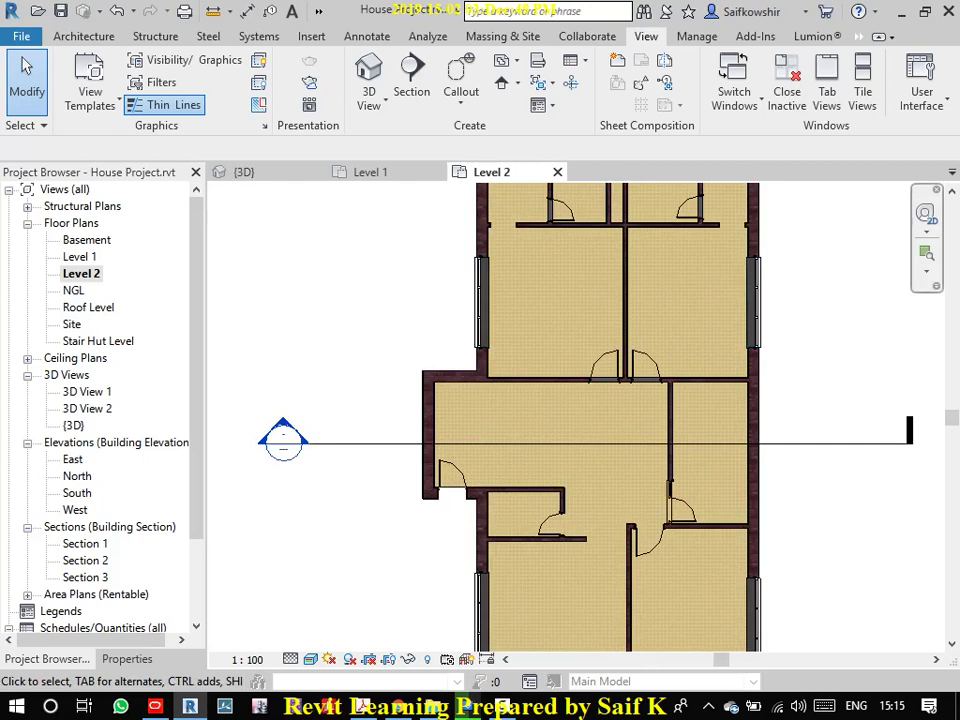
- Align the new left-wall window with the opposite right-wall window using AL
key("a")
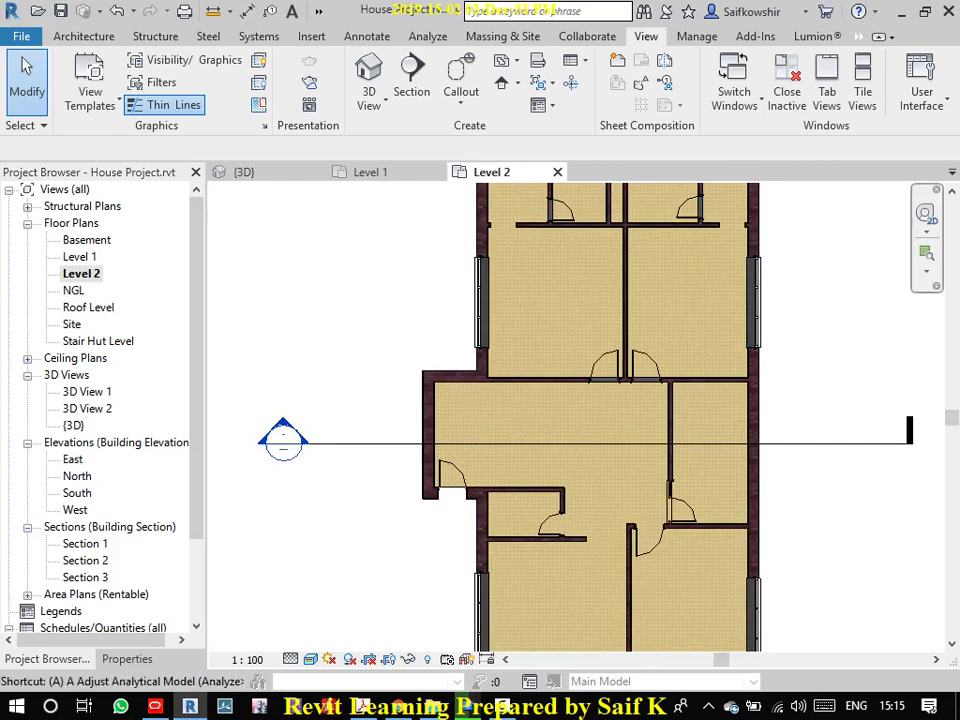
key("l")
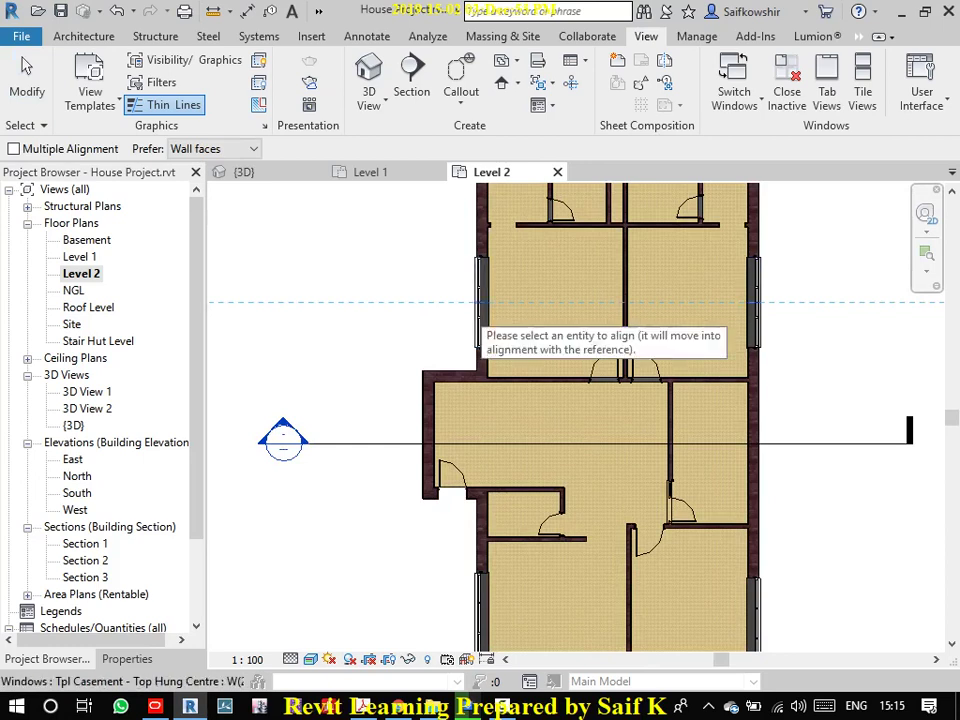
left_click(584, 336)
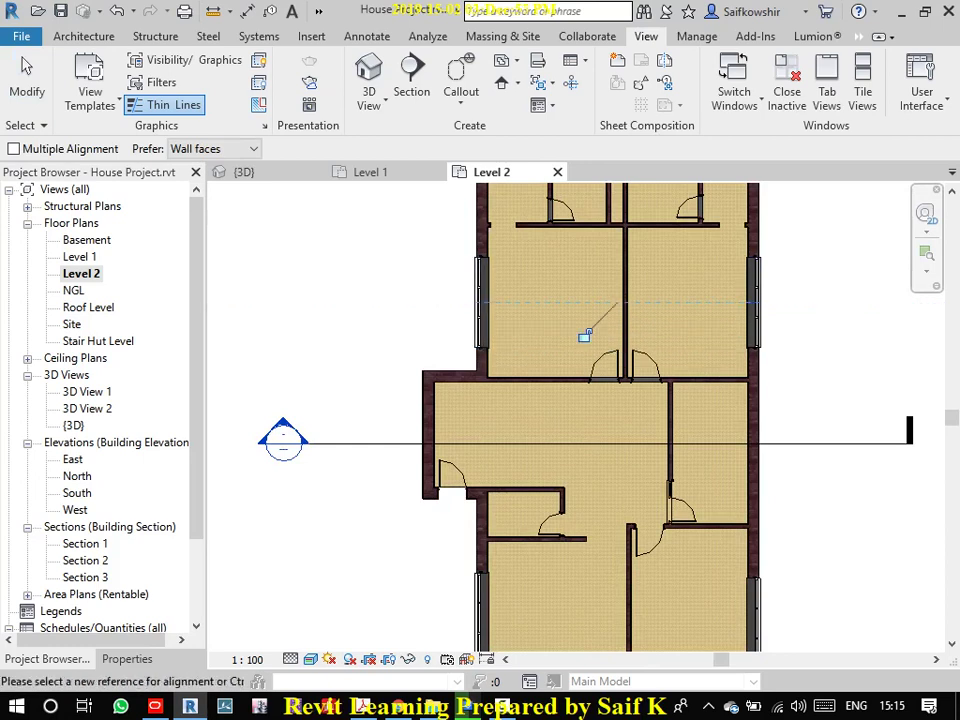
left_click(27, 78)
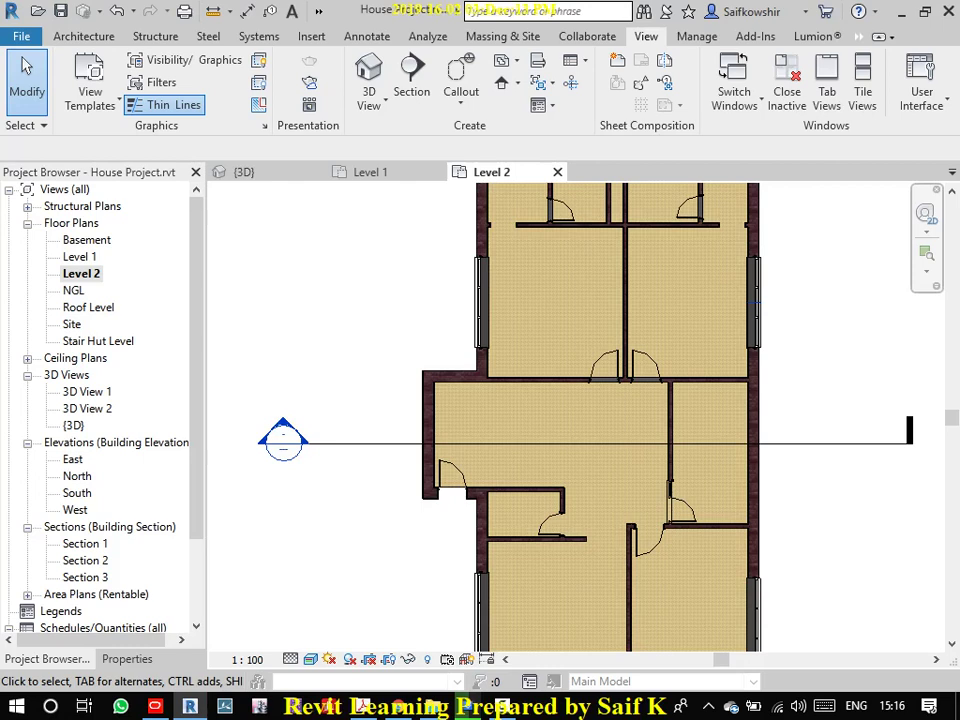
left_click(481, 300)
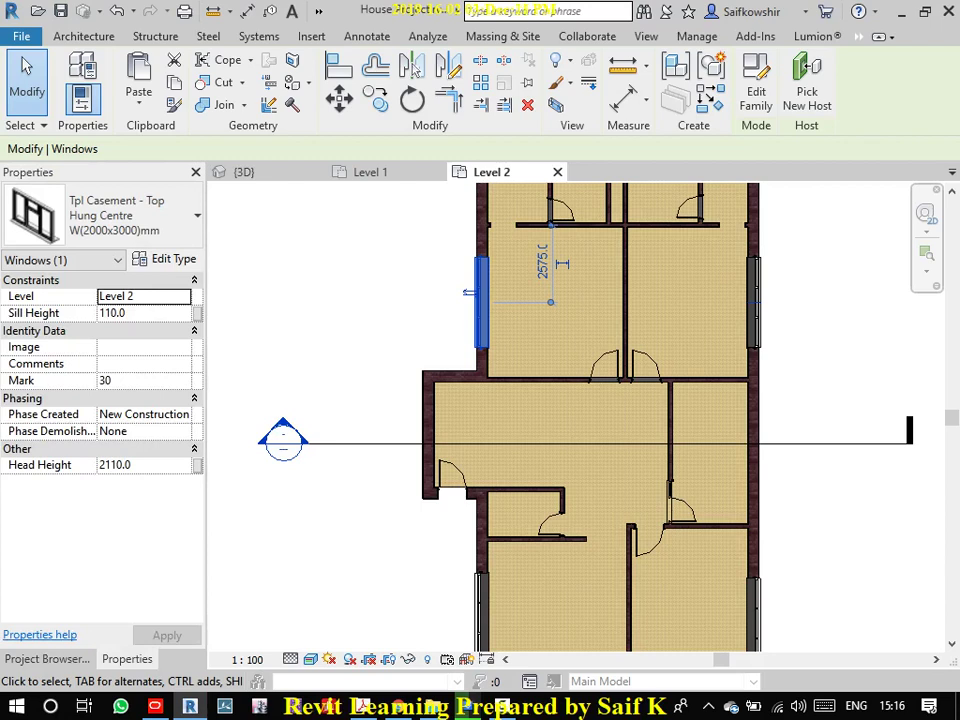
- Set the left-wall window's Sill Height to 800 in Properties, then reselect it
left_click(140, 313)
double_click(115, 313)
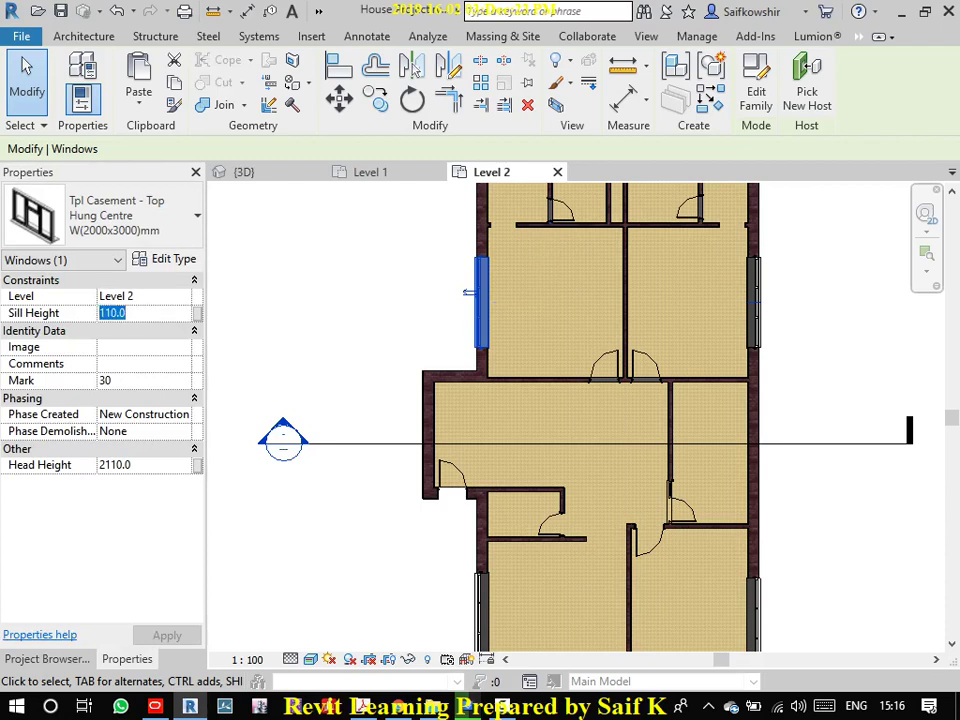
type("800")
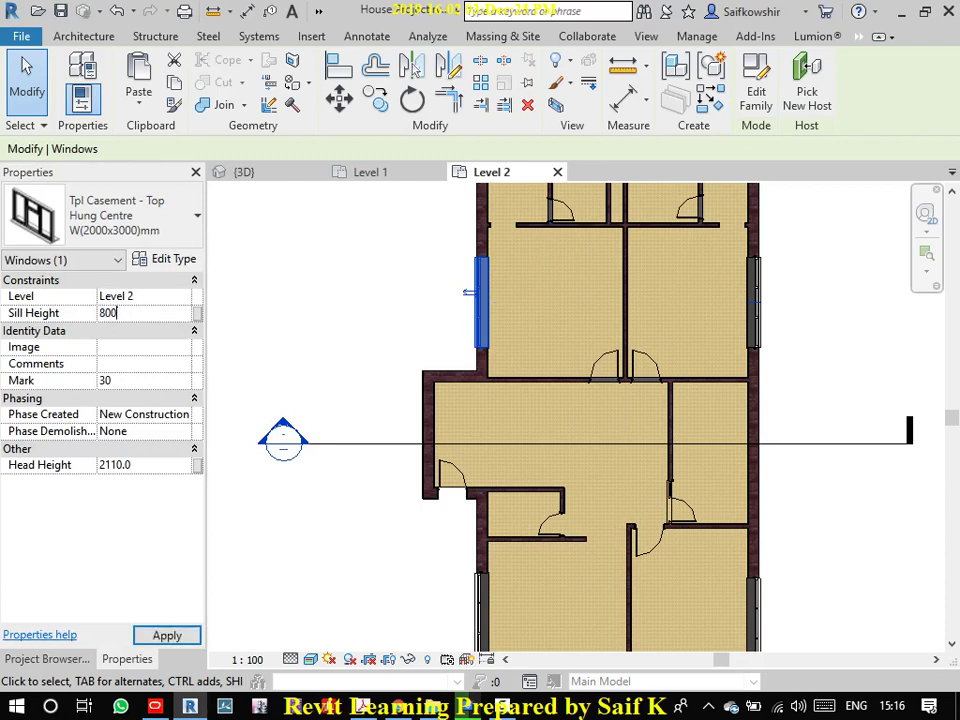
key("Return")
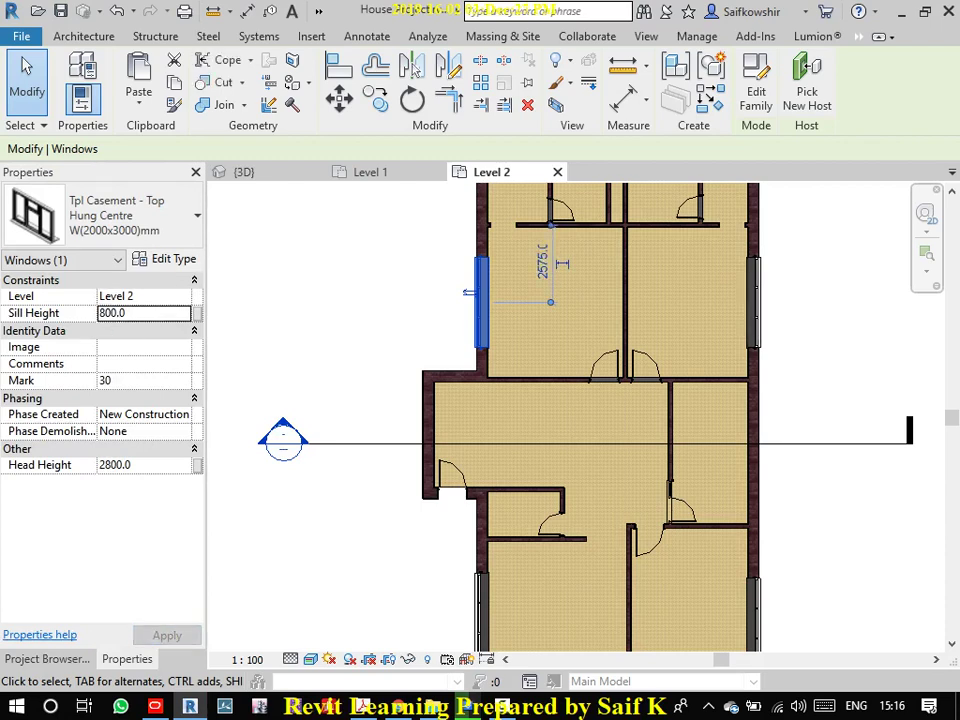
key("Escape")
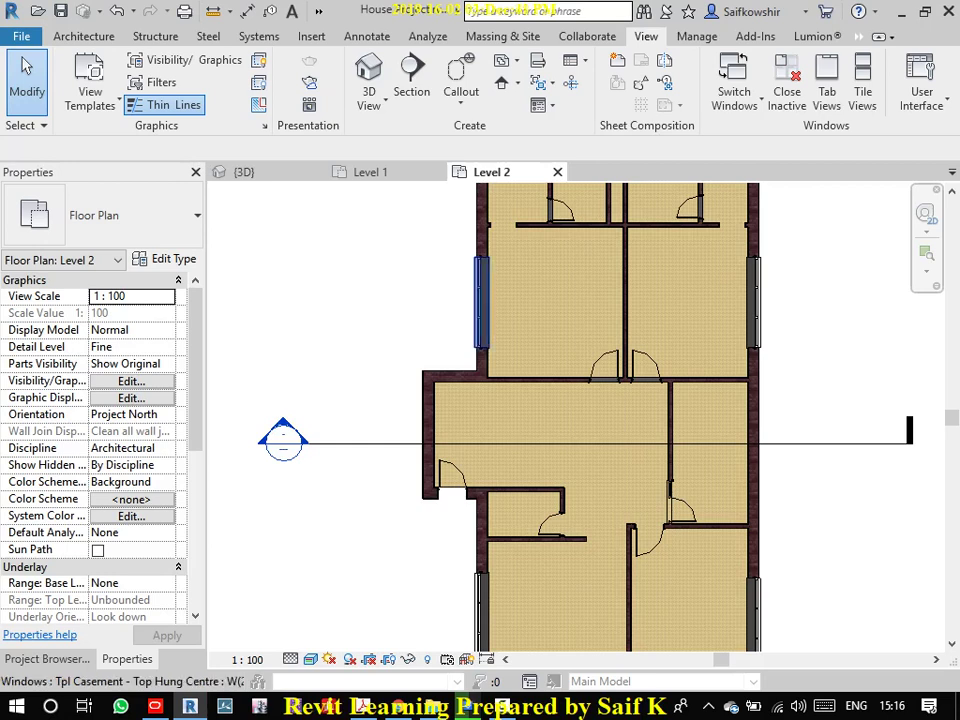
left_click(481, 300)
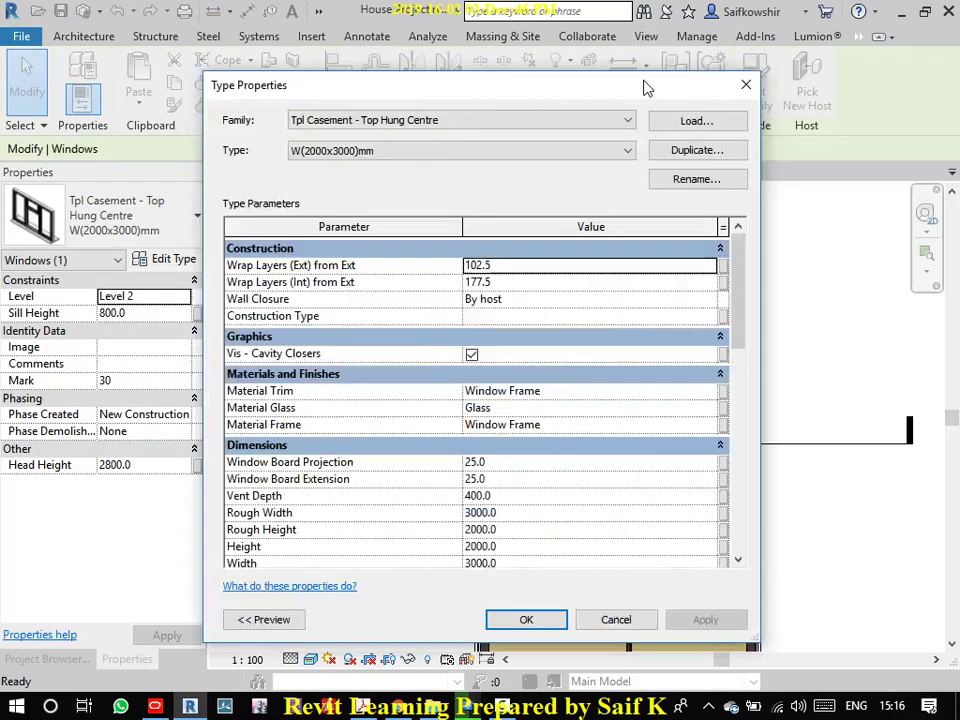
- Duplicate the window type under the name 'W(2700x3000)mm'
left_click_drag(643, 86, 610, 48)
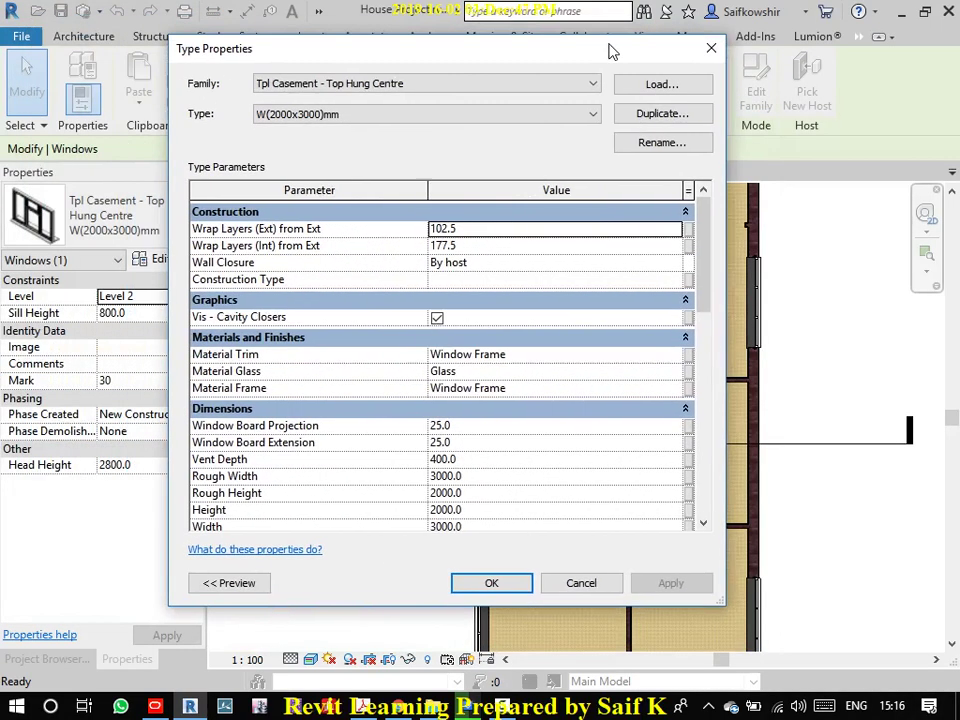
left_click(663, 113)
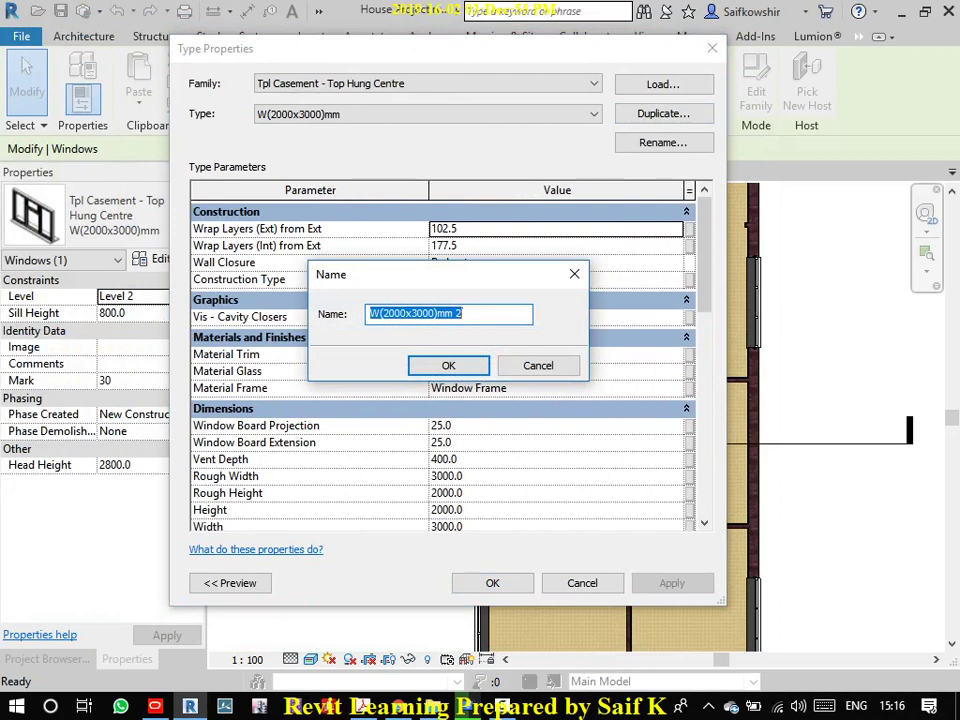
left_click(462, 313)
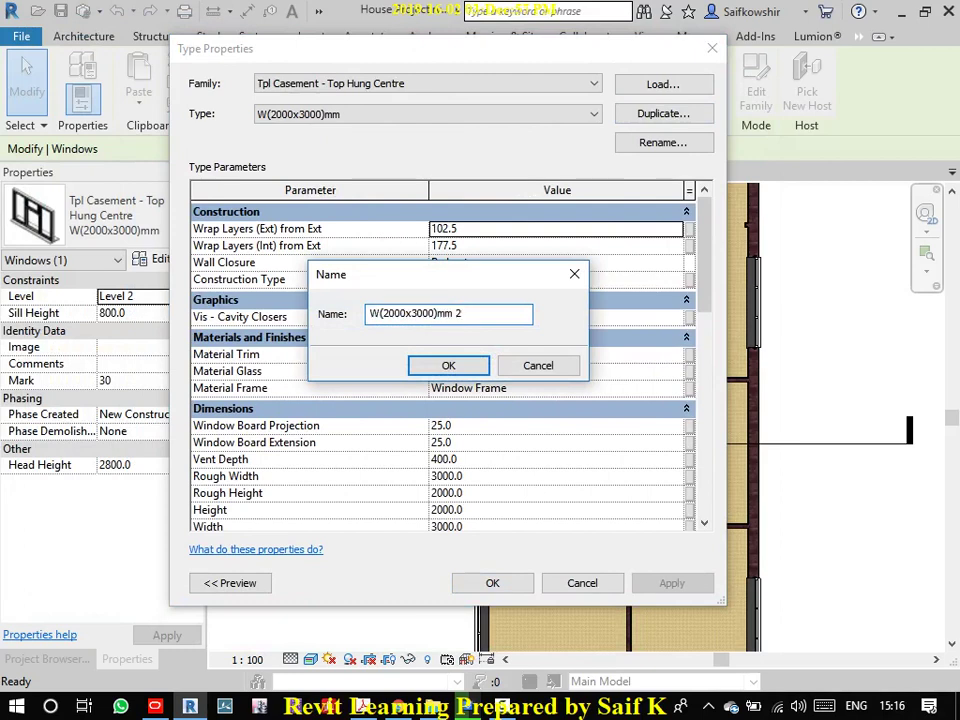
key("BackSpace")
key("BackSpace")
key("BackSpace")
key("BackSpace")
key("BackSpace")
key("BackSpace")
key("BackSpace")
key("BackSpace")
key("BackSpace")
key("BackSpace")
key("BackSpace")
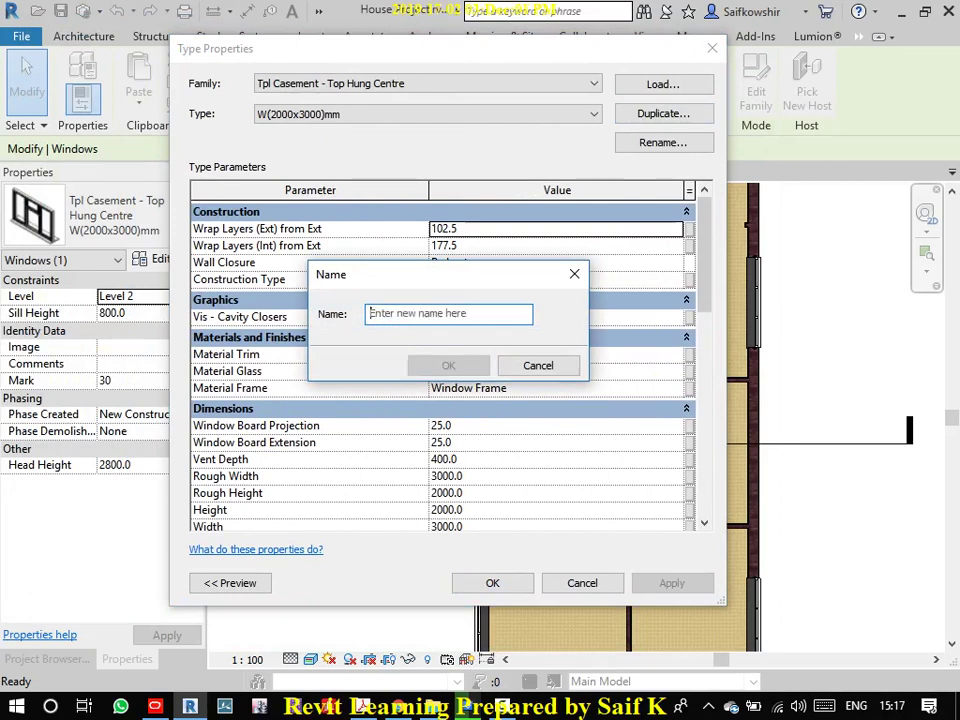
type("W")
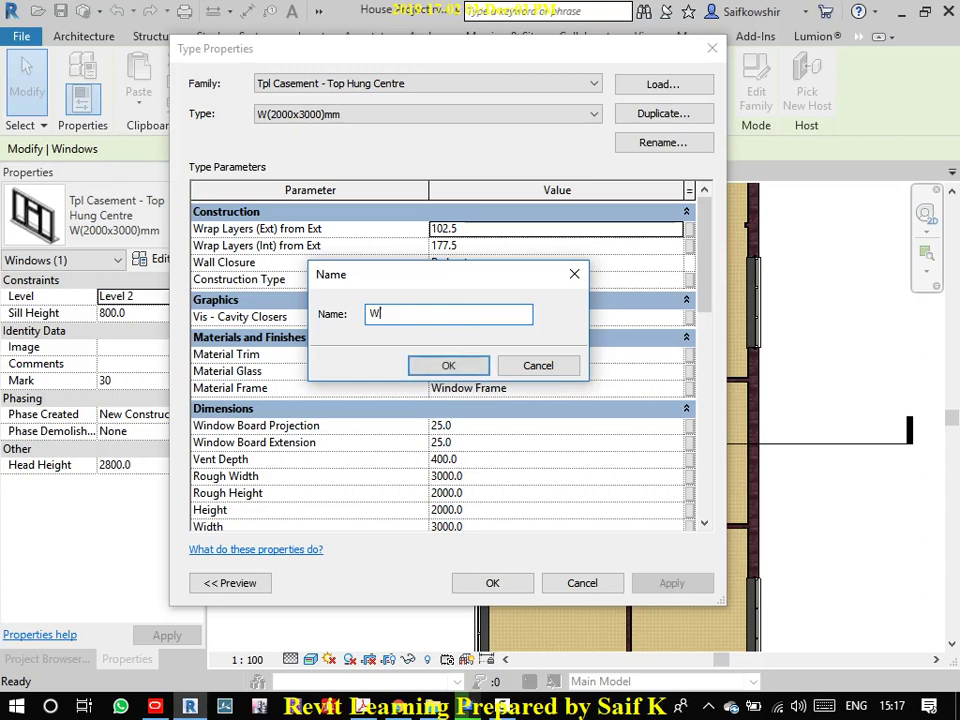
type("(")
type("270")
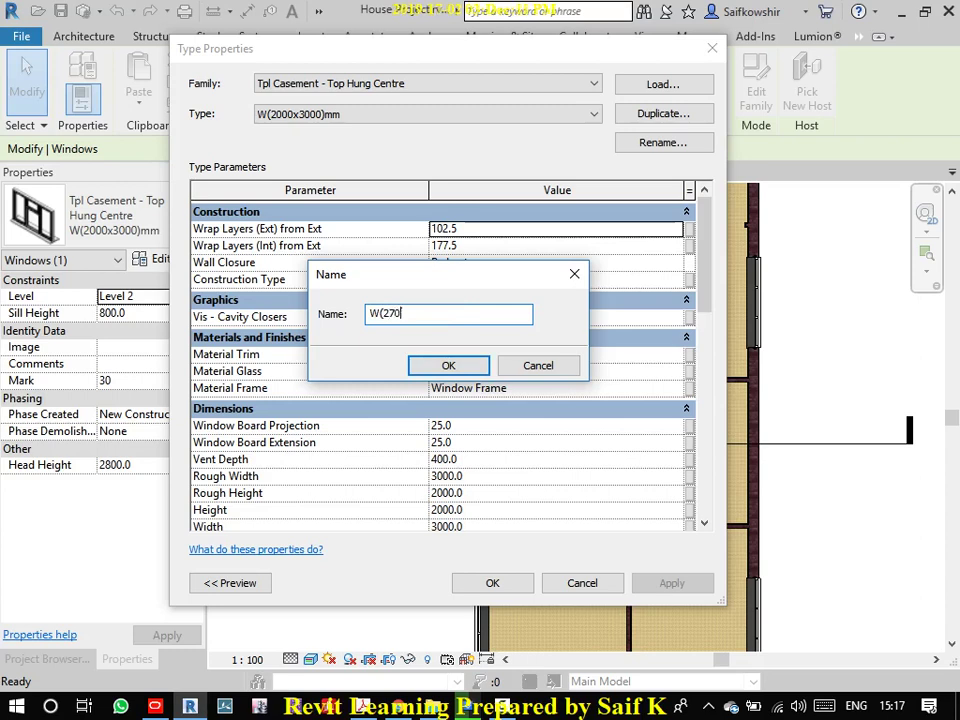
type("0x3000")
type(")")
type("mm")
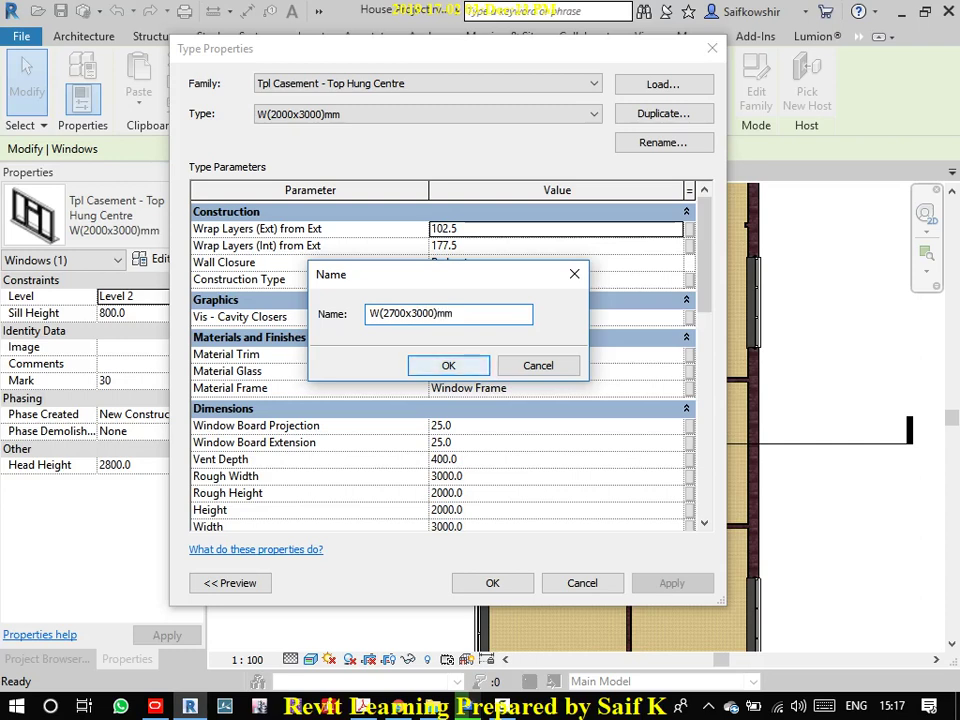
key("Return")
- Set the new type's Rough Height to 2700 and close Type Properties
left_click(446, 476)
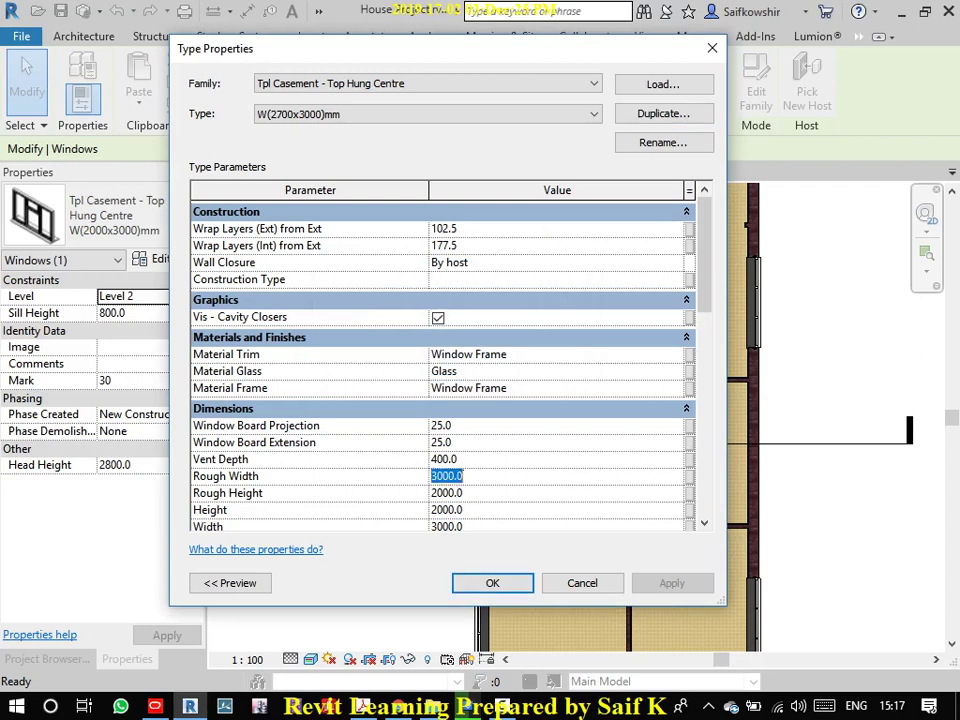
left_click(446, 493)
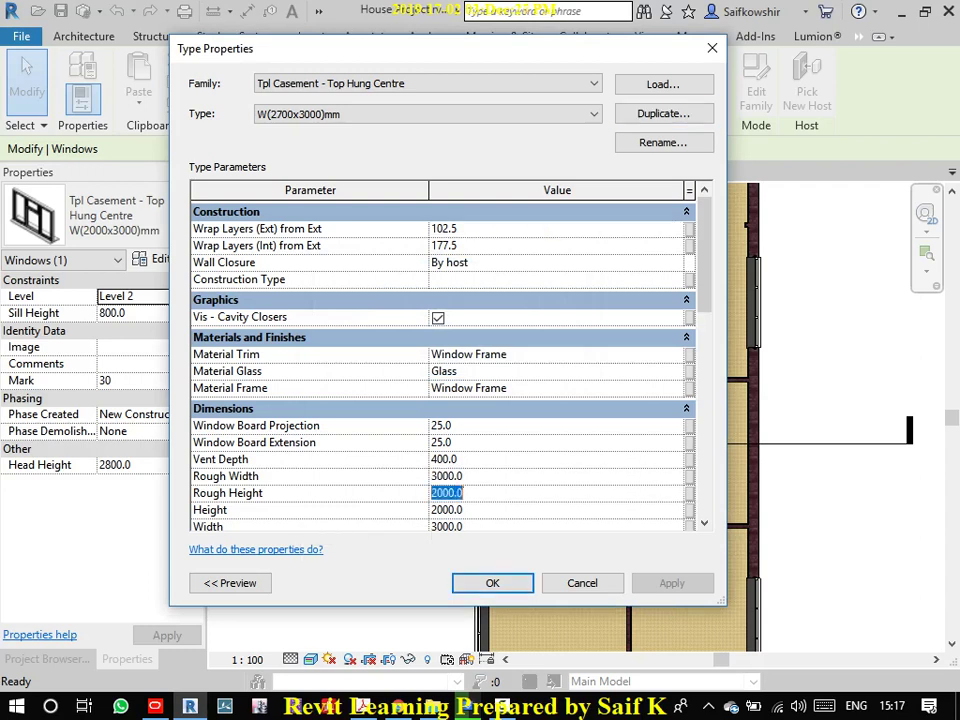
type("2")
type("700")
key("Return")
key("Return")
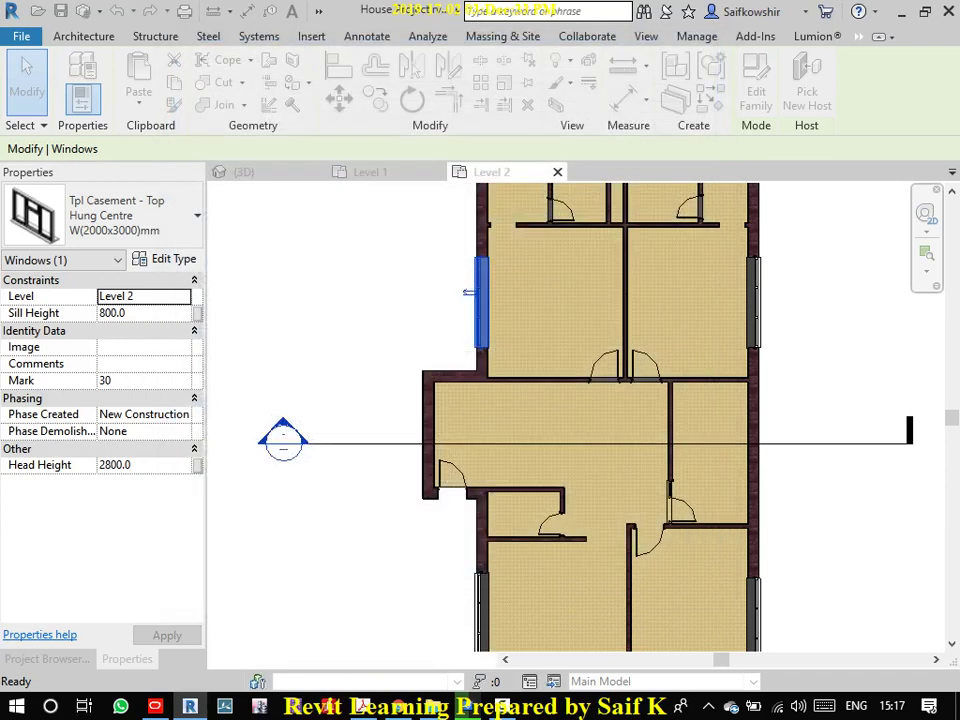
- Open the West elevation from the Project Browser and inspect its upper-left window
key("Escape")
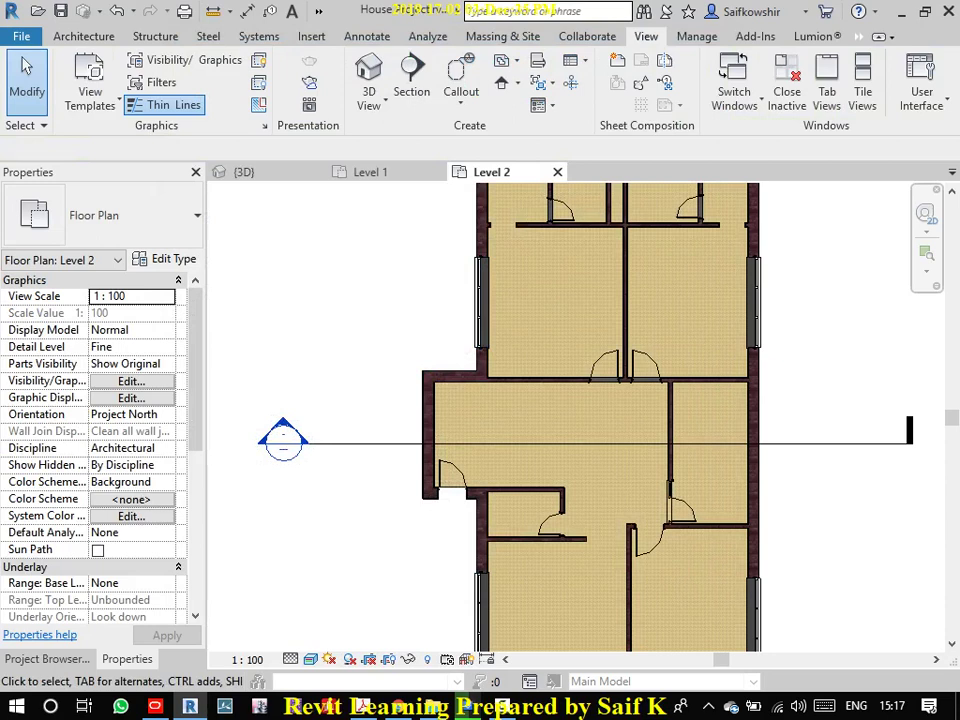
scroll(439, 316, "down", 2)
middle_click_drag(540, 370, 613, 395)
scroll(600, 345, "down", 1)
scroll(600, 345, "down", 2)
middle_click_drag(600, 345, 787, 353)
scroll(760, 385, "down", 1)
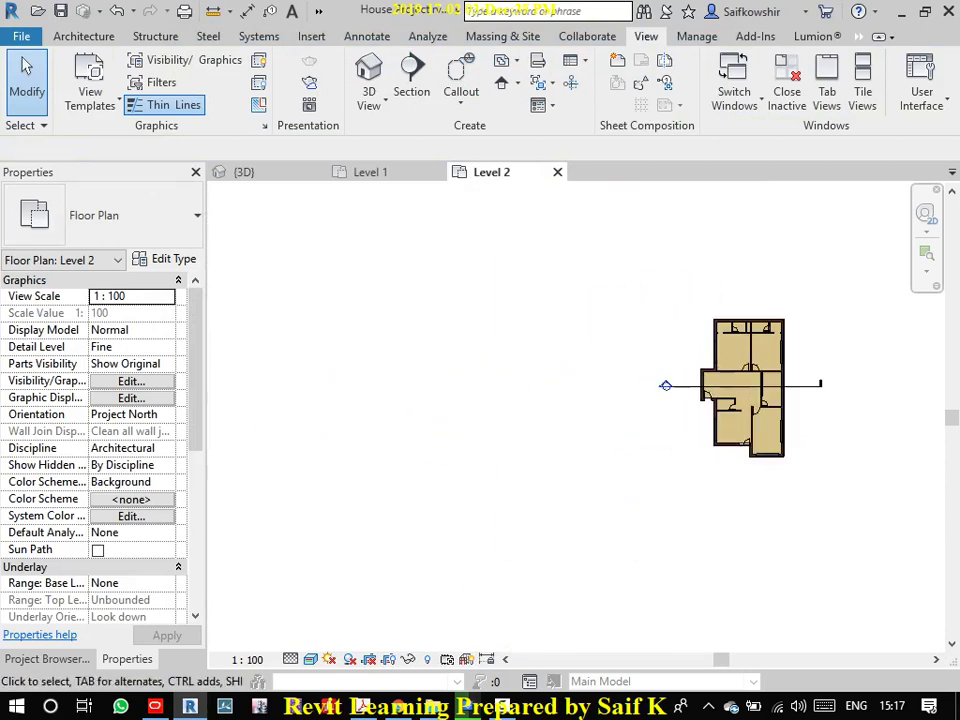
left_click(47, 659)
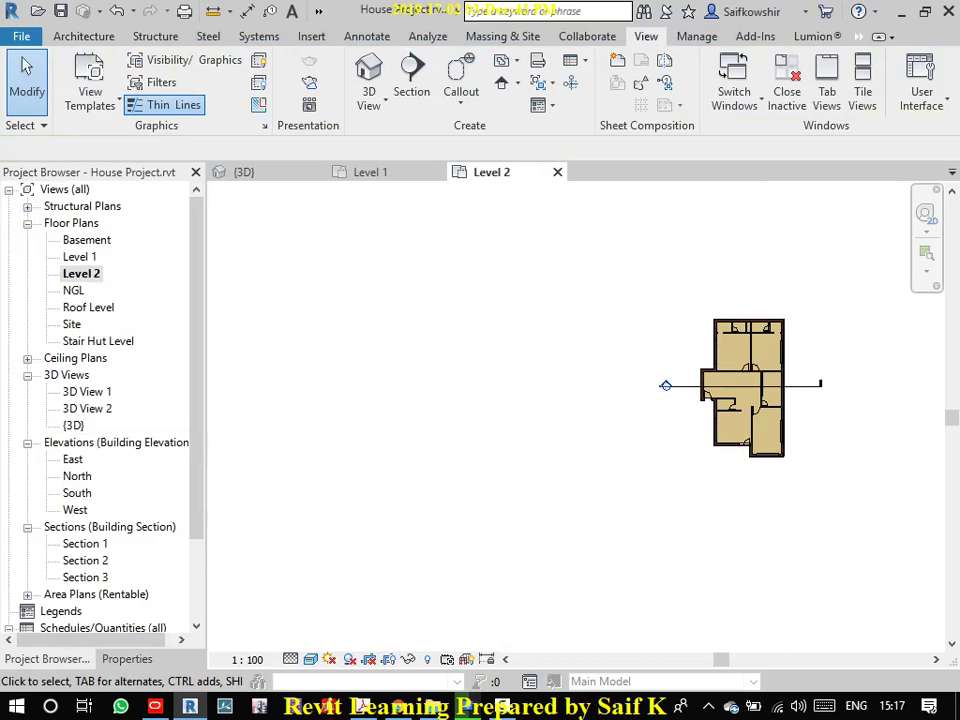
double_click(75, 509)
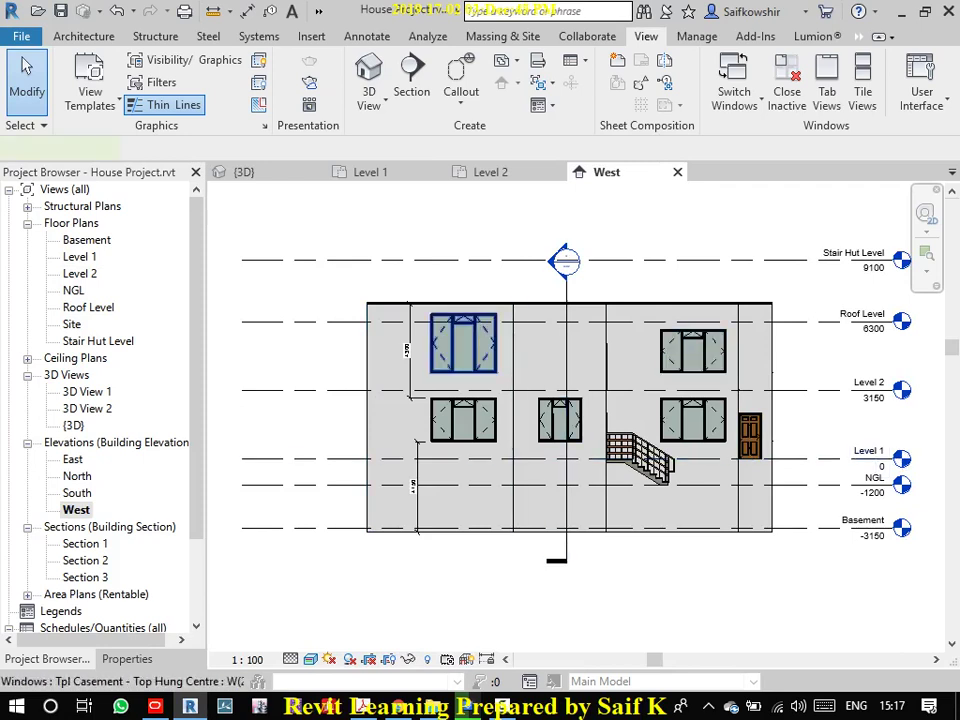
left_click(463, 343)
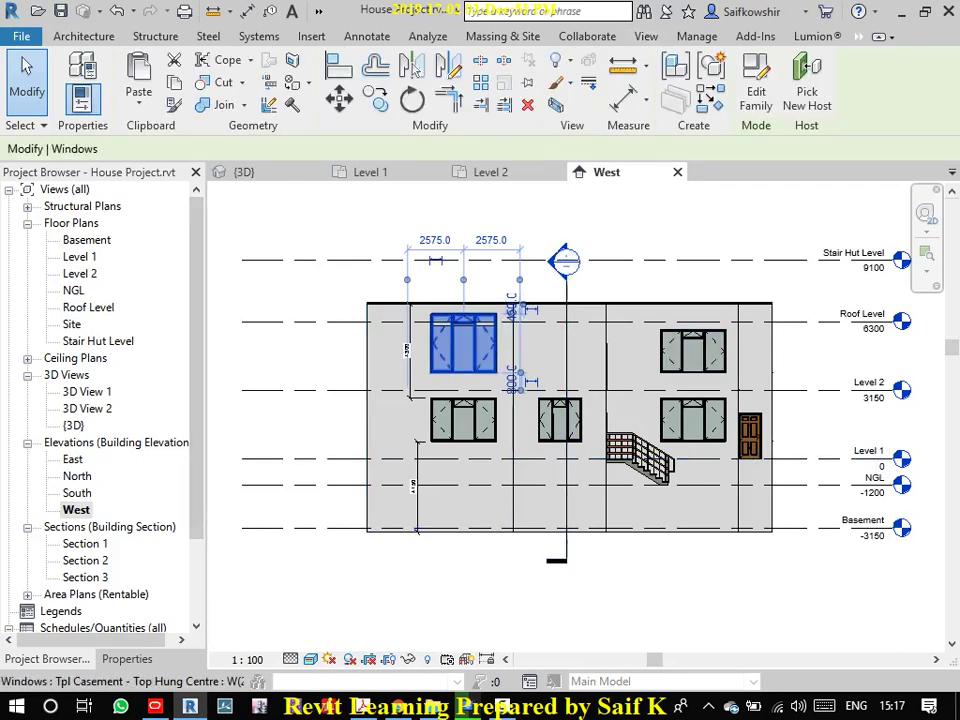
scroll(478, 322, "up", 2)
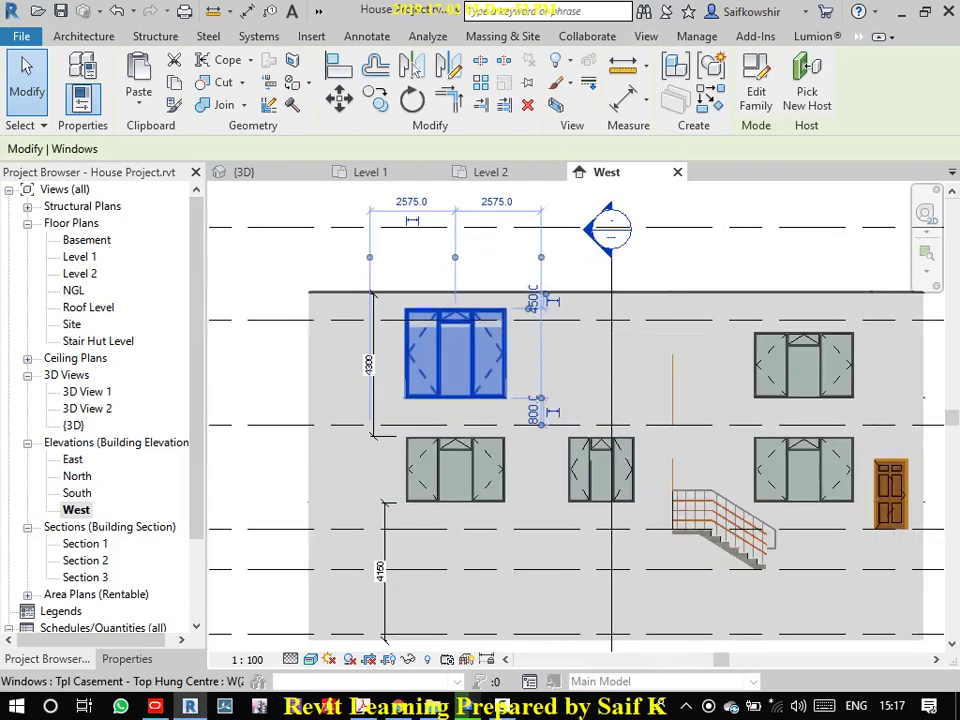
key("Escape")
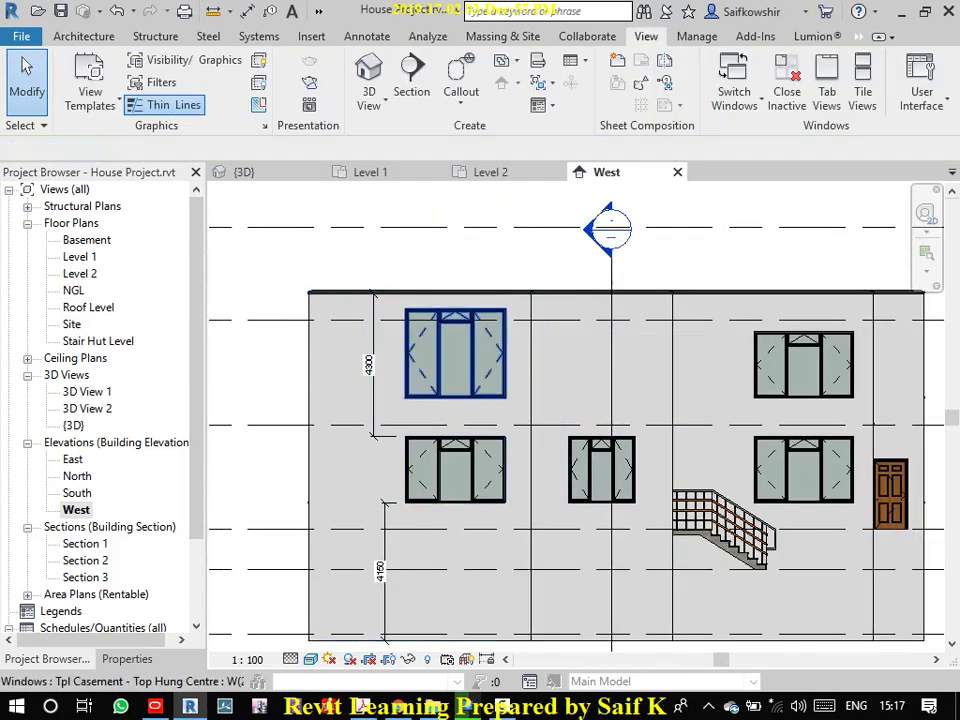
- Align the upper-left window's top to the Roof Level line with AL
left_click(455, 370)
key("Escape")
key("a")
key("l")
left_click(440, 320)
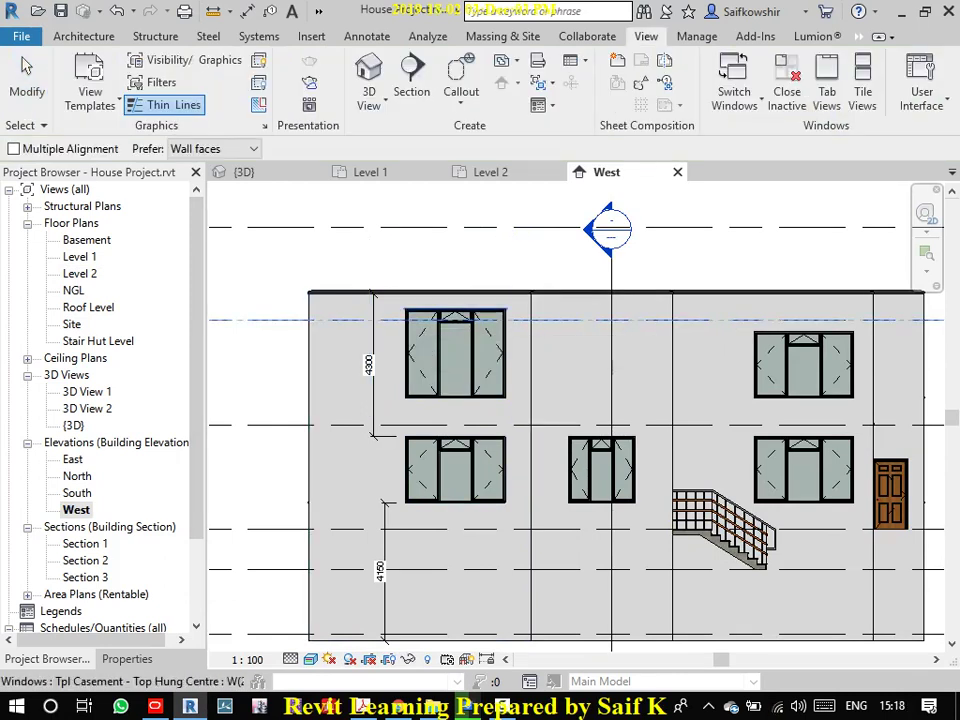
left_click(450, 310)
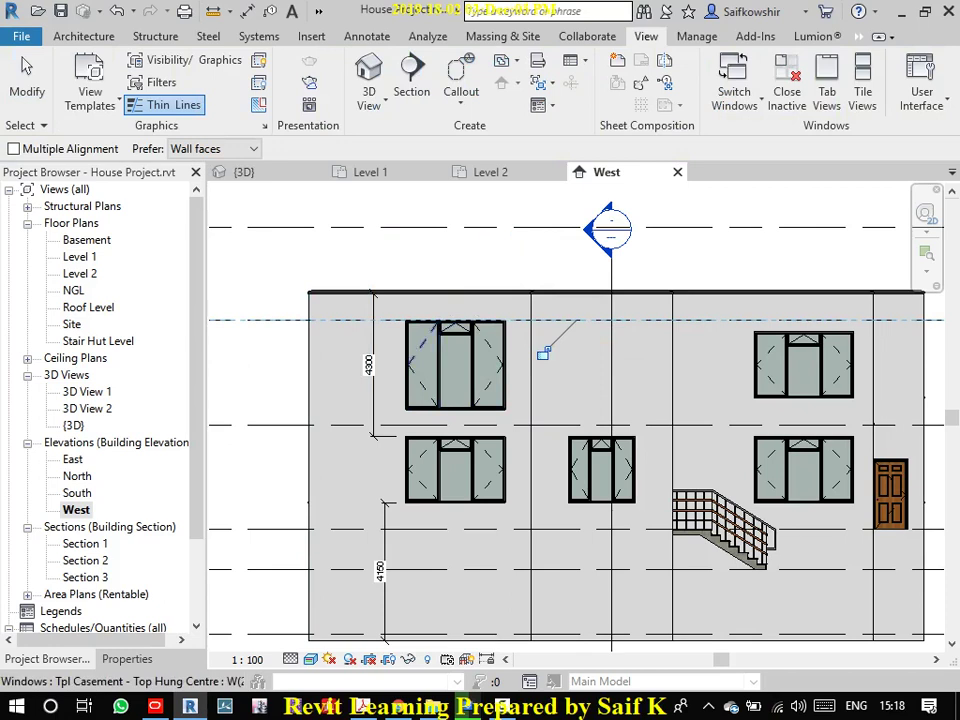
key("Tab")
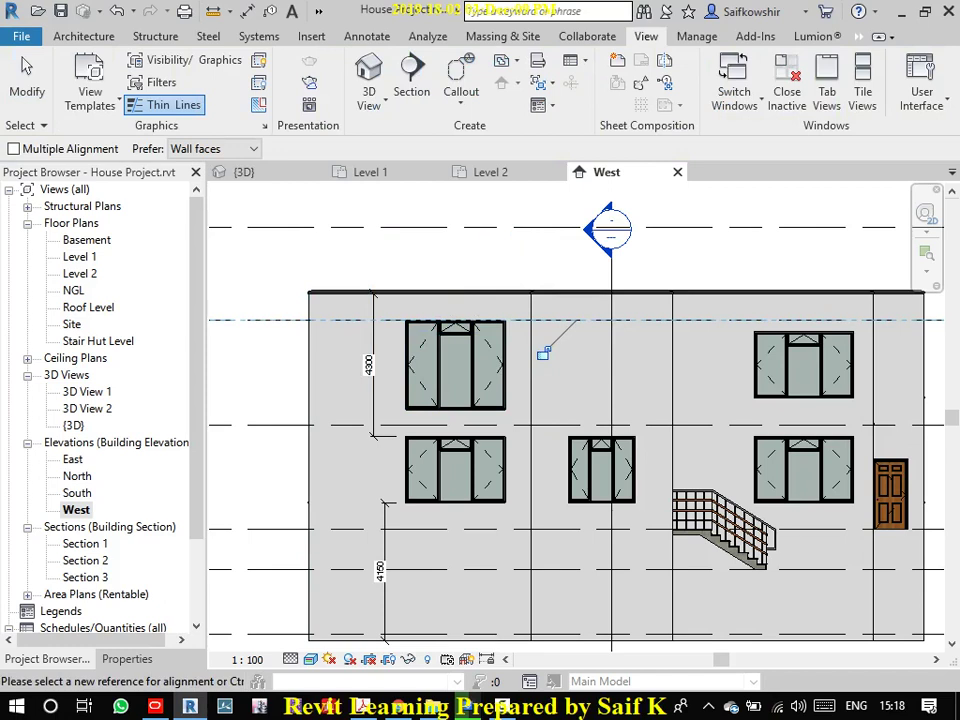
key("Escape")
key("Escape")
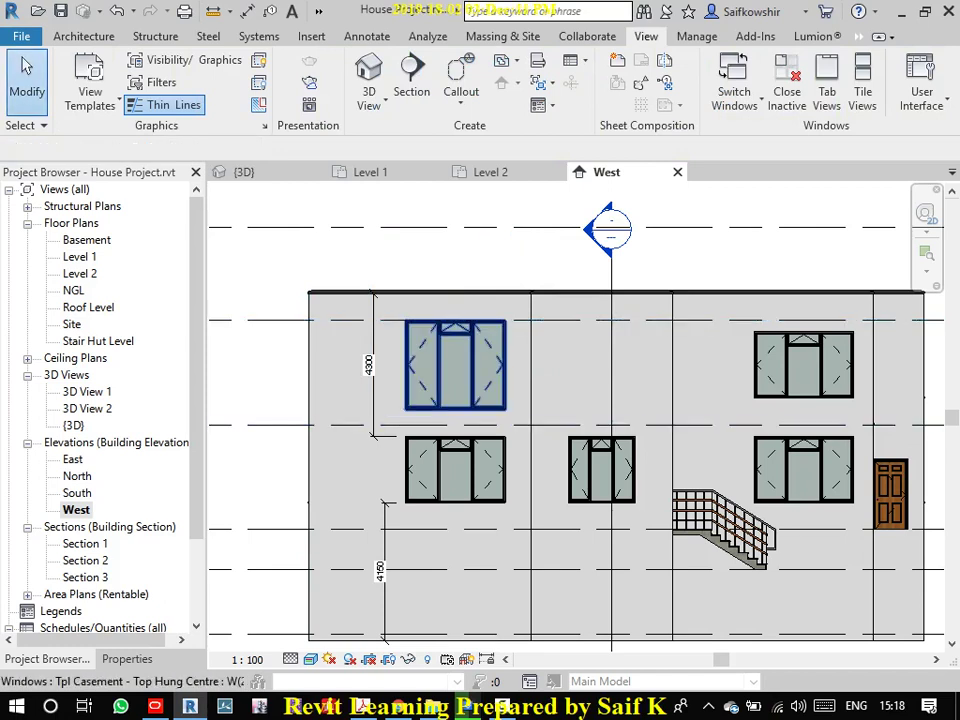
scroll(410, 426, "up", 2)
scroll(410, 426, "up", 2)
- Add a 450 aligned dimension from the window bottom to the Level 2 line
key("d")
key("i")
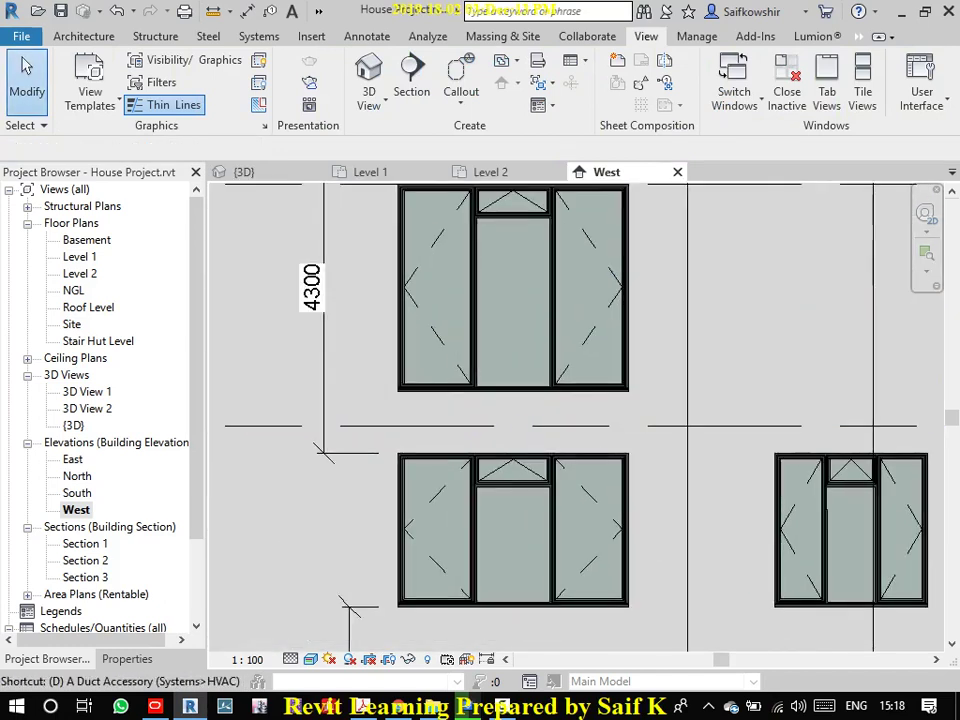
left_click(415, 426)
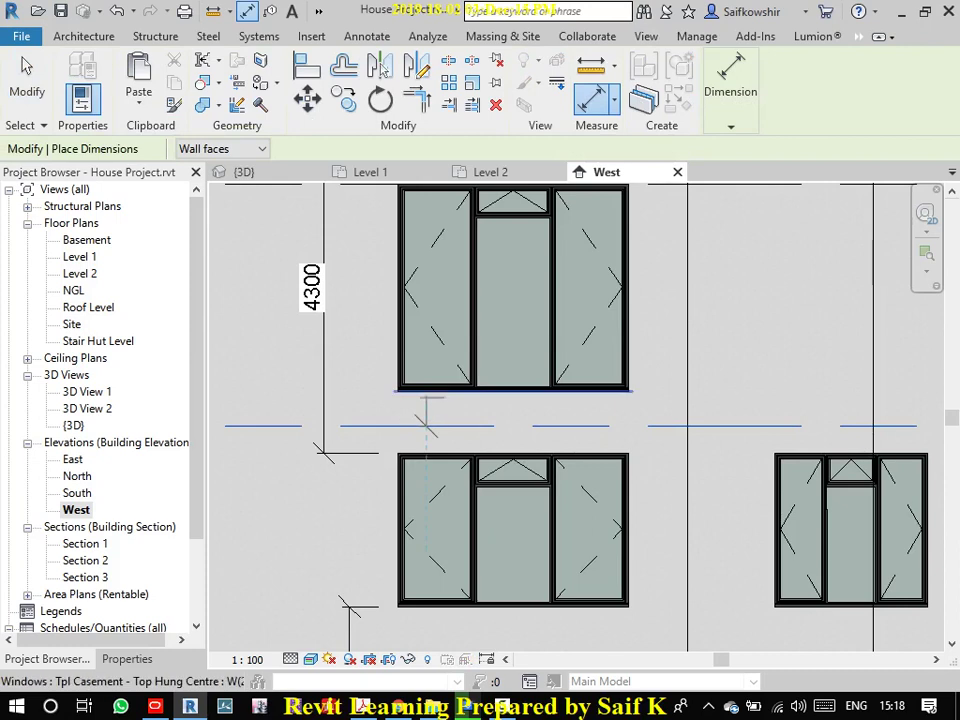
left_click(415, 389)
left_click(348, 408)
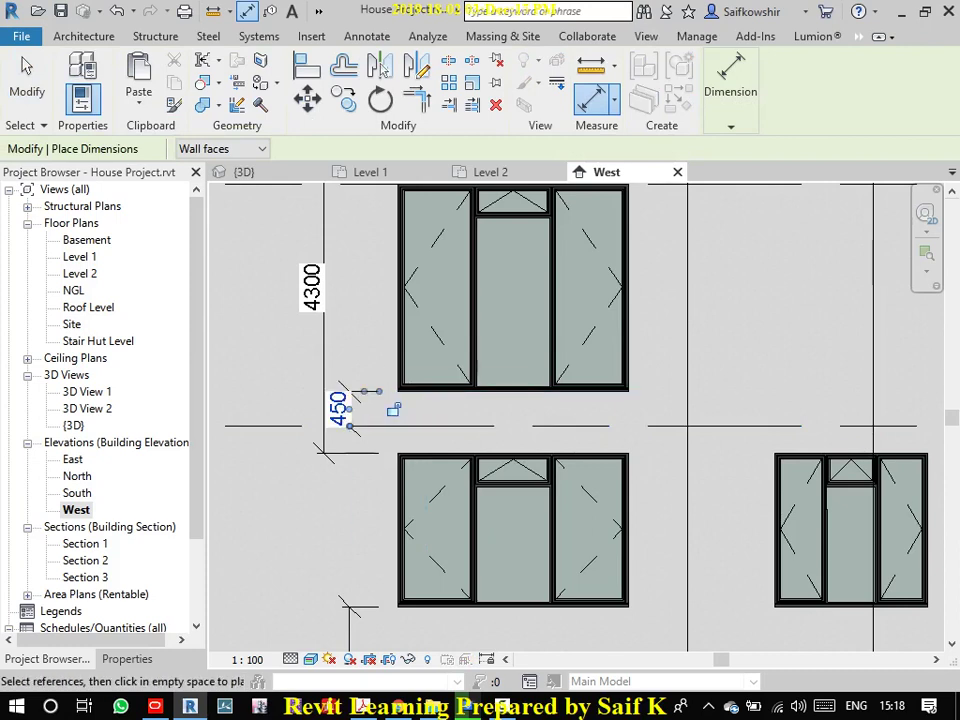
key("Escape")
key("Escape")
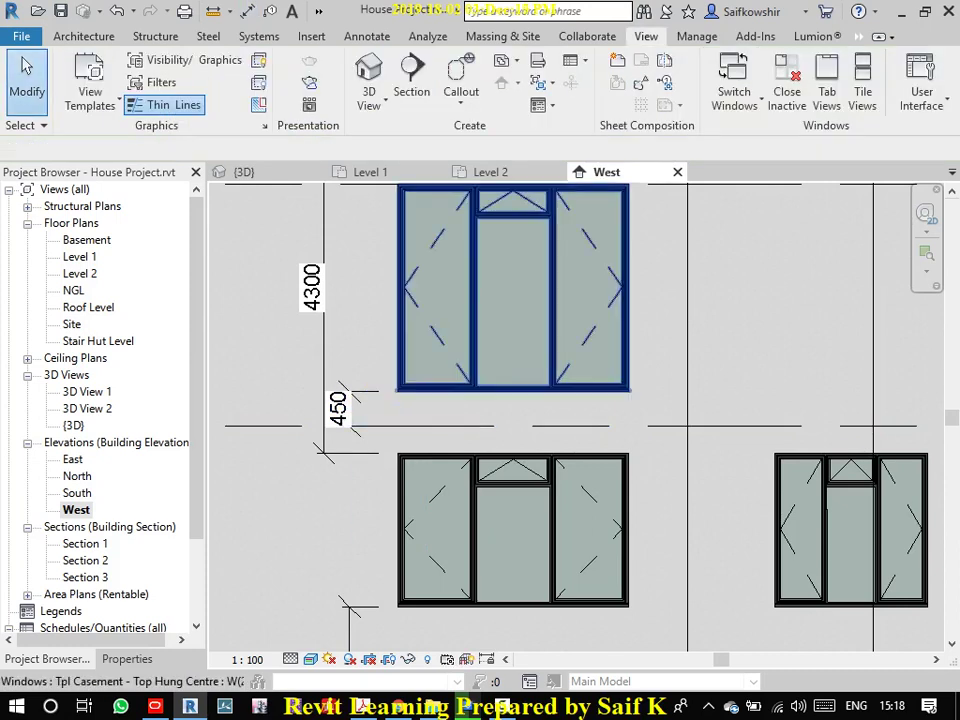
- Change the dimension to 350, then to 100, moving the window to 100 above Level 2
left_click(475, 388)
left_click(339, 407)
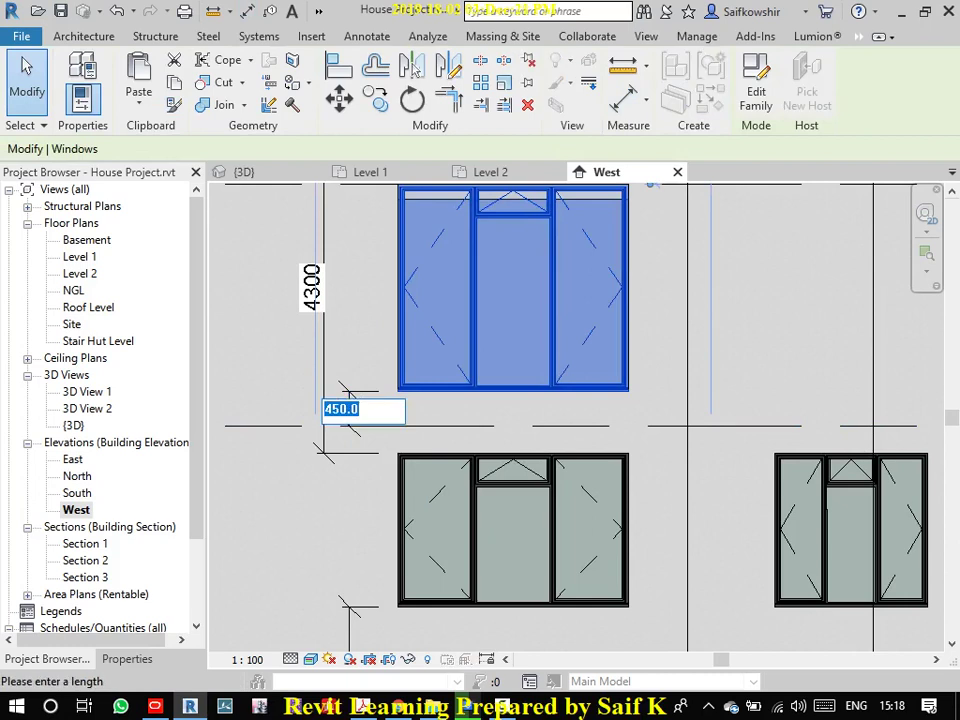
type("350")
key("Return")
left_click(343, 410)
type("100")
key("Return")
scroll(368, 480, "down", 1)
scroll(357, 378, "down", 1)
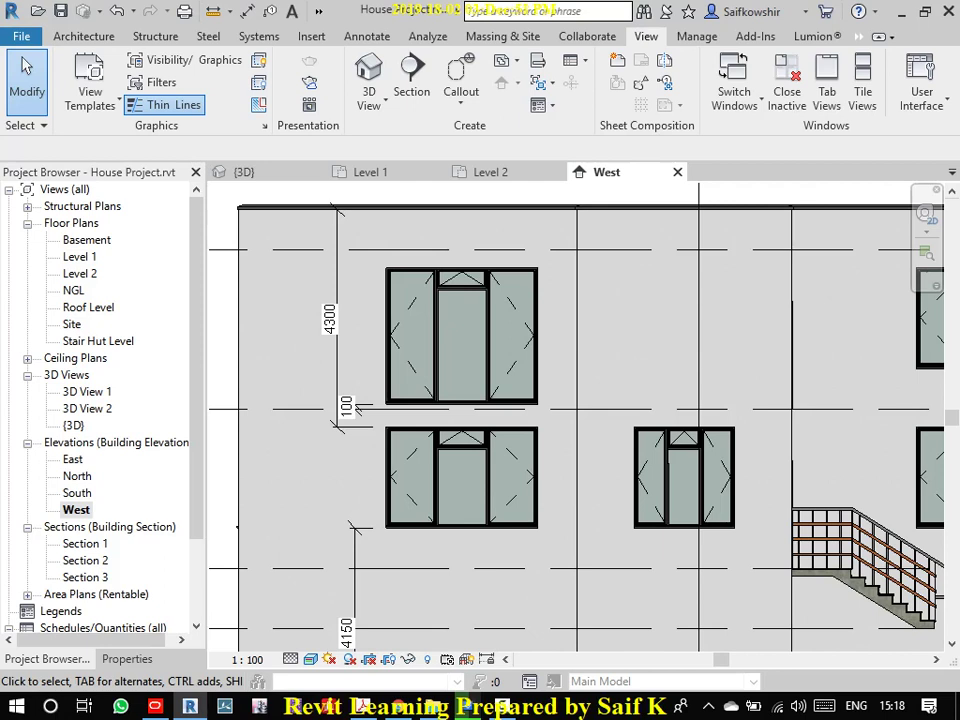
scroll(524, 364, "down", 3)
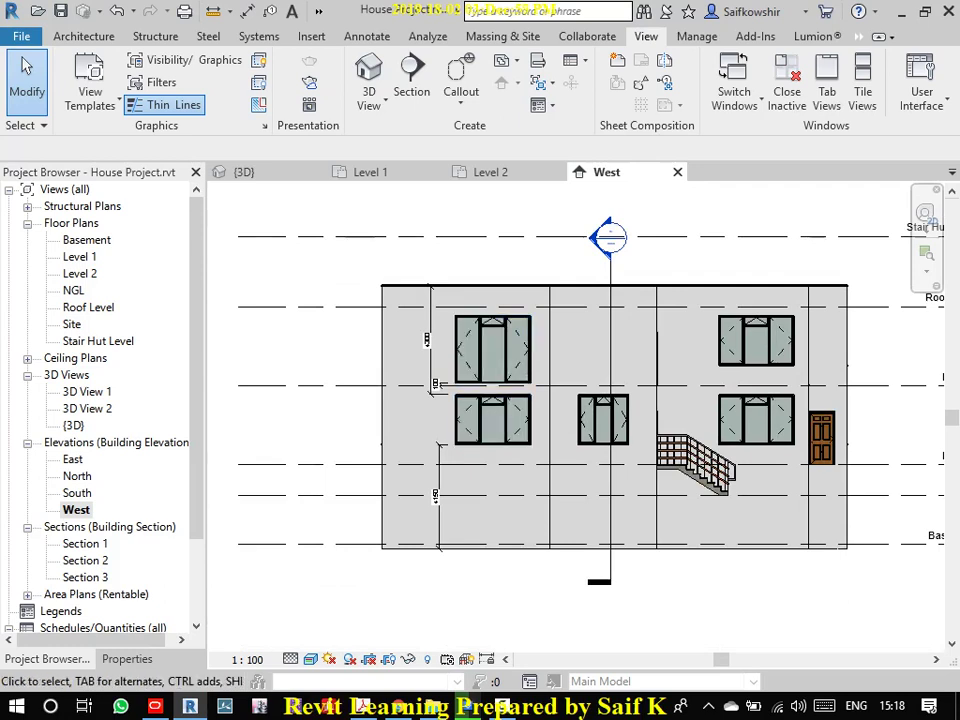
- Open the Level 1 floor plan and zoom in on the lower-right room's window
double_click(80, 256)
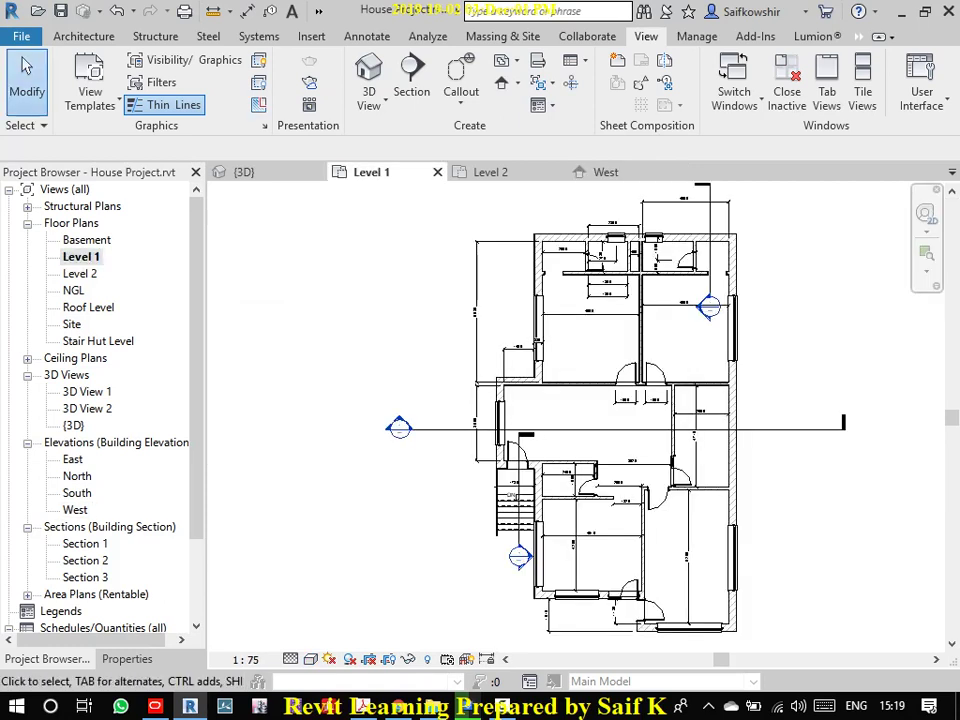
middle_click_drag(687, 590, 537, 496)
middle_click_drag(600, 400, 600, 462)
scroll(600, 450, "down", 3)
middle_click_drag(480, 560, 636, 372)
scroll(640, 515, "up", 3)
scroll(640, 515, "up", 2)
left_click(615, 492)
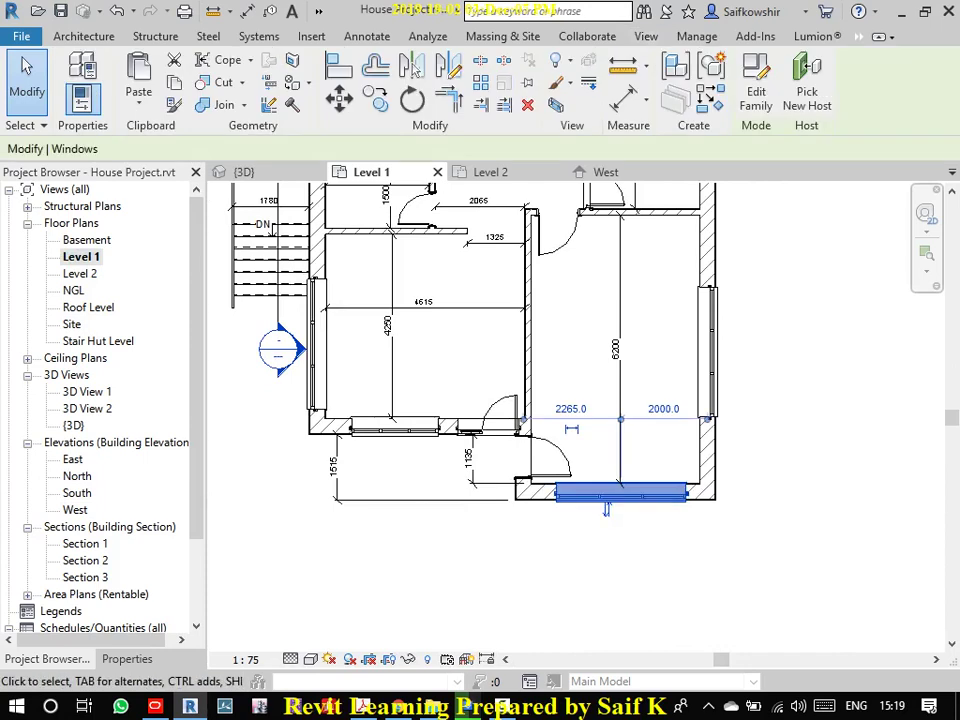
key("Escape")
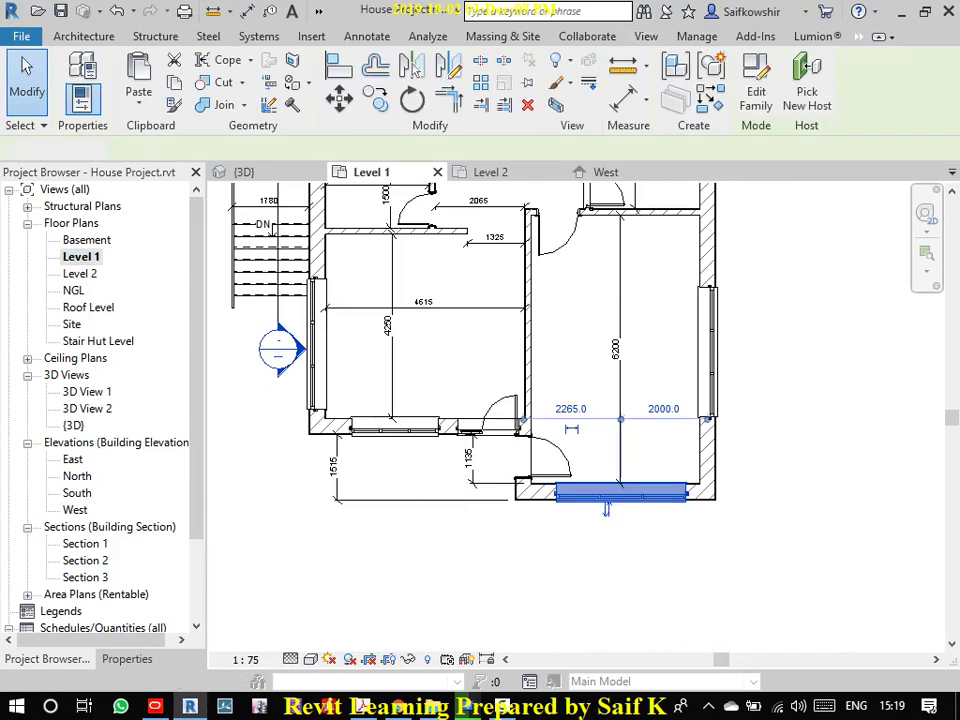
left_click(646, 36)
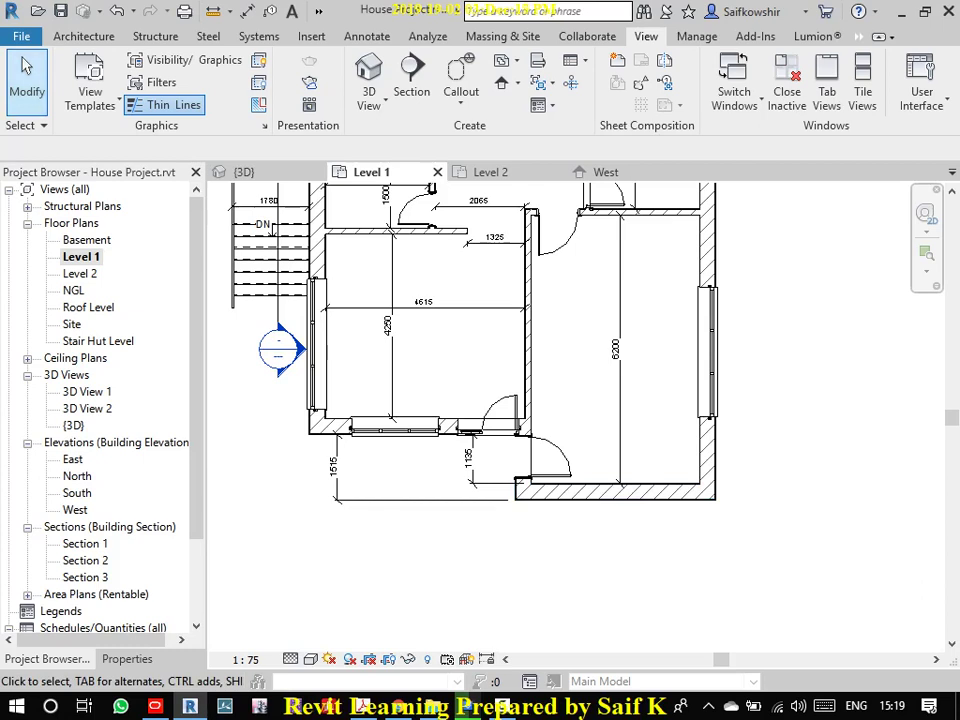
- Start an architectural wall and pick the Curtain Wall type from the type list
left_click(84, 36)
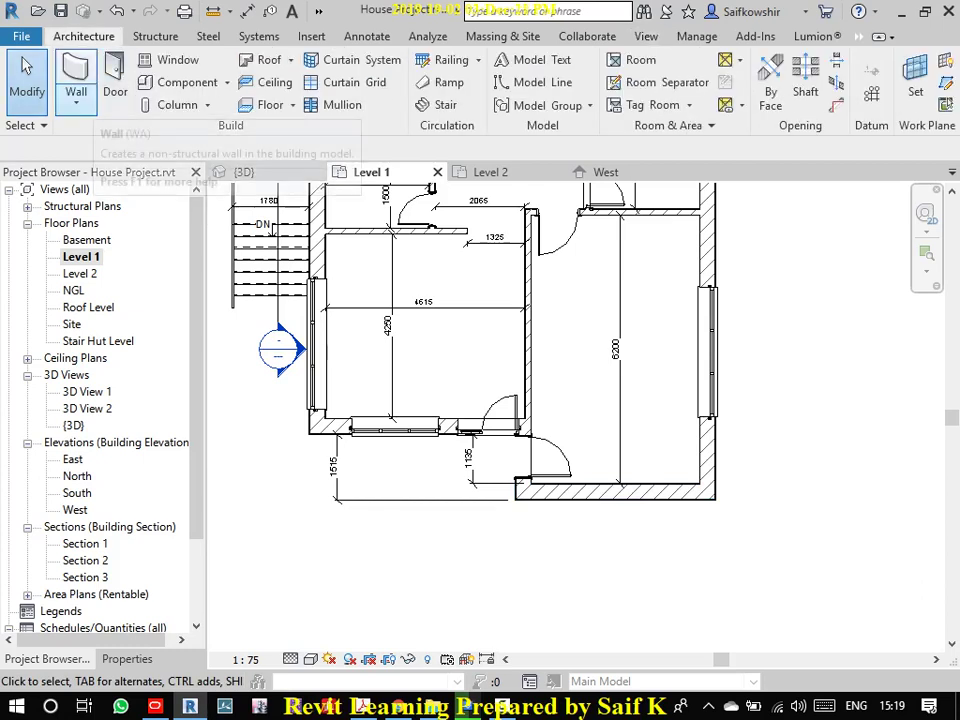
left_click(76, 98)
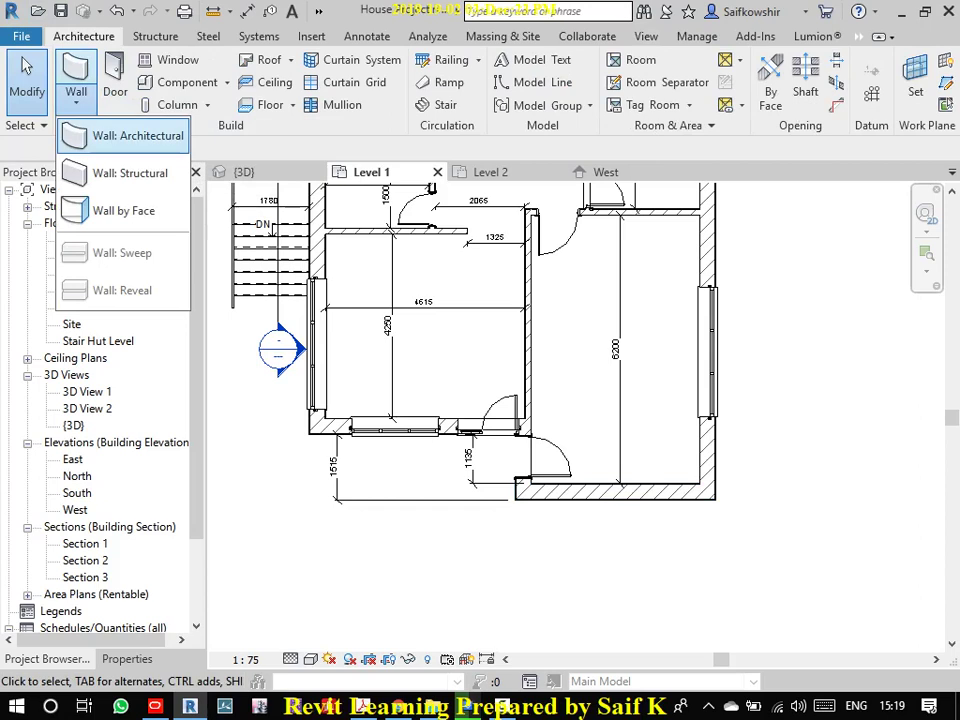
left_click(138, 135)
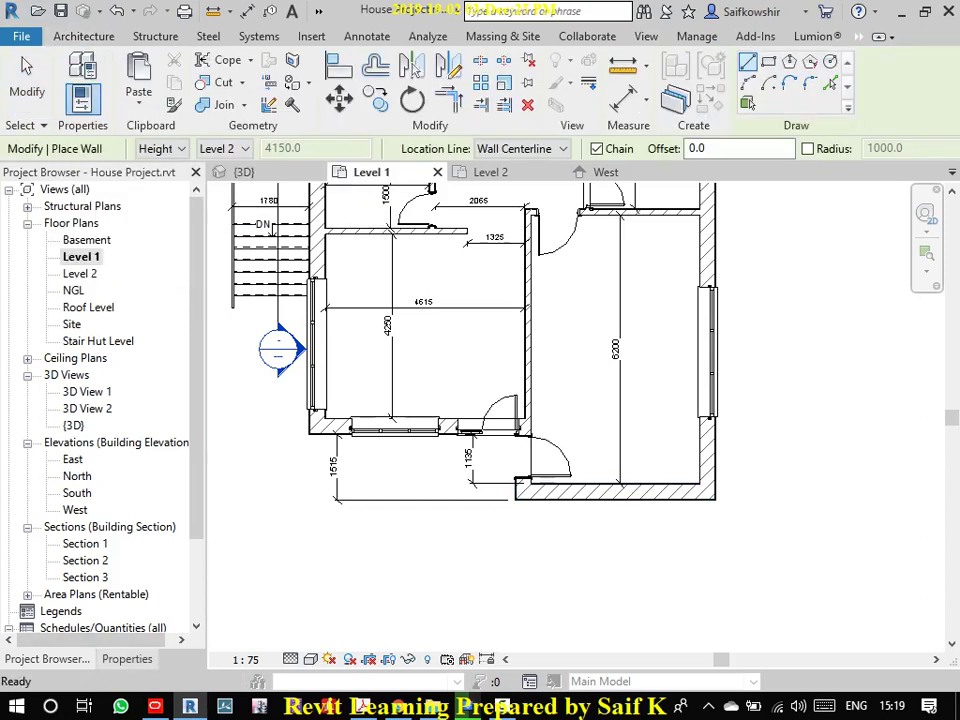
left_click(110, 215)
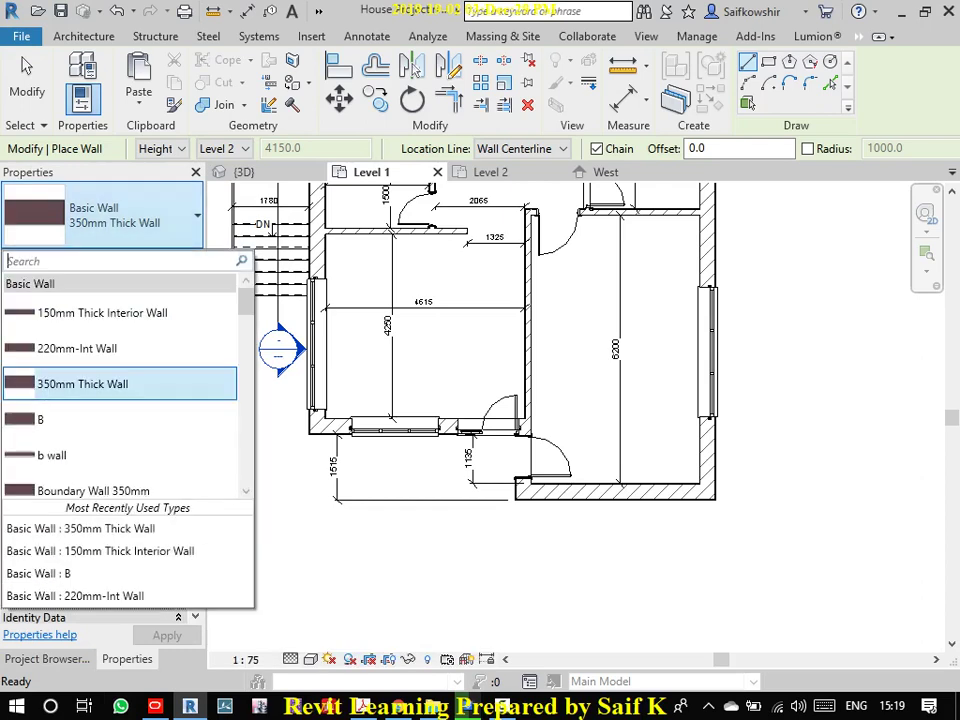
scroll(120, 465, "down", 1)
scroll(120, 425, "down", 2)
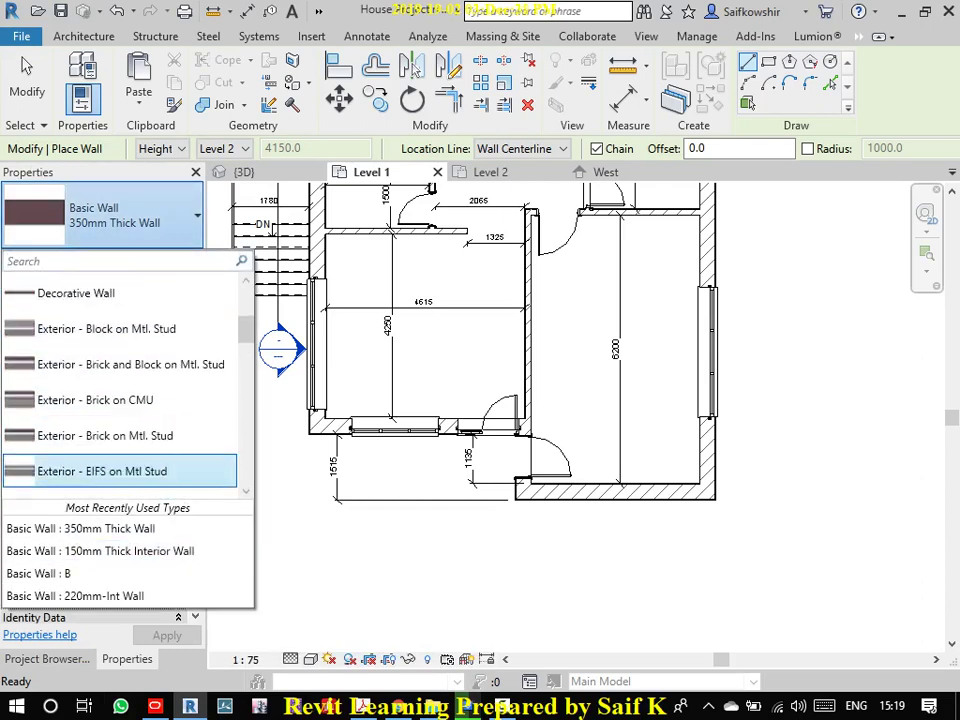
scroll(120, 465, "down", 3)
scroll(120, 458, "down", 2)
scroll(120, 410, "down", 3)
scroll(120, 482, "down", 2)
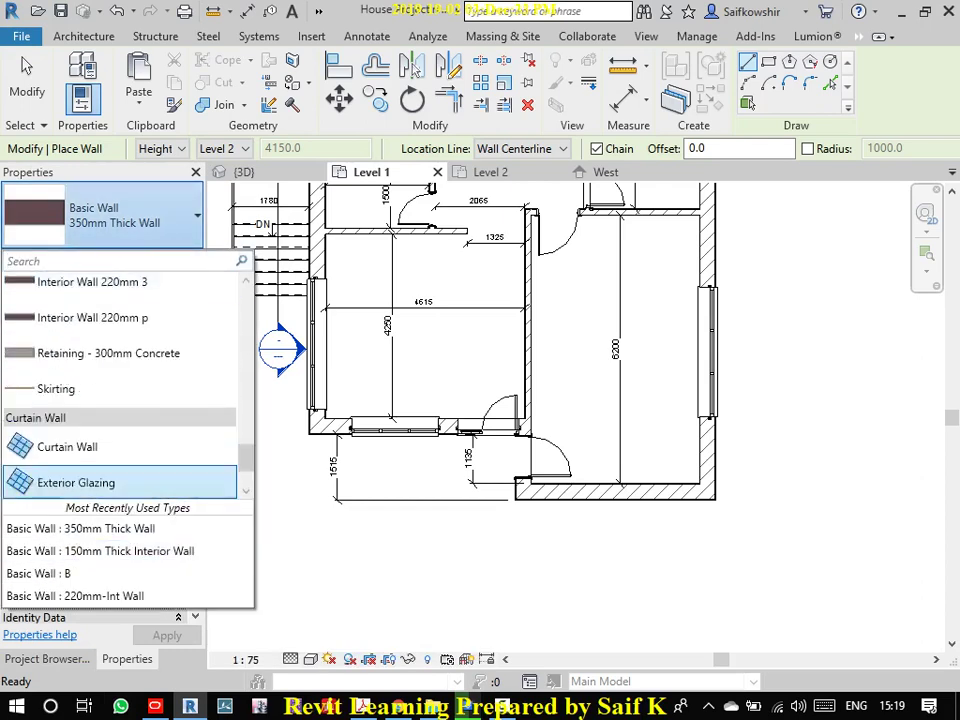
scroll(120, 482, "down", 1)
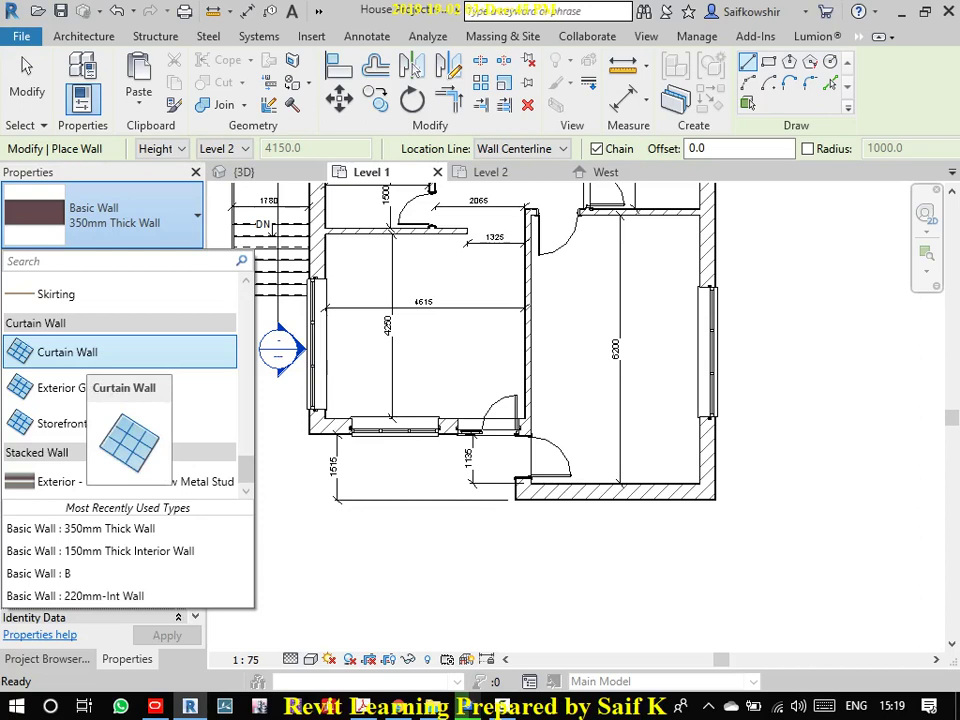
left_click(67, 352)
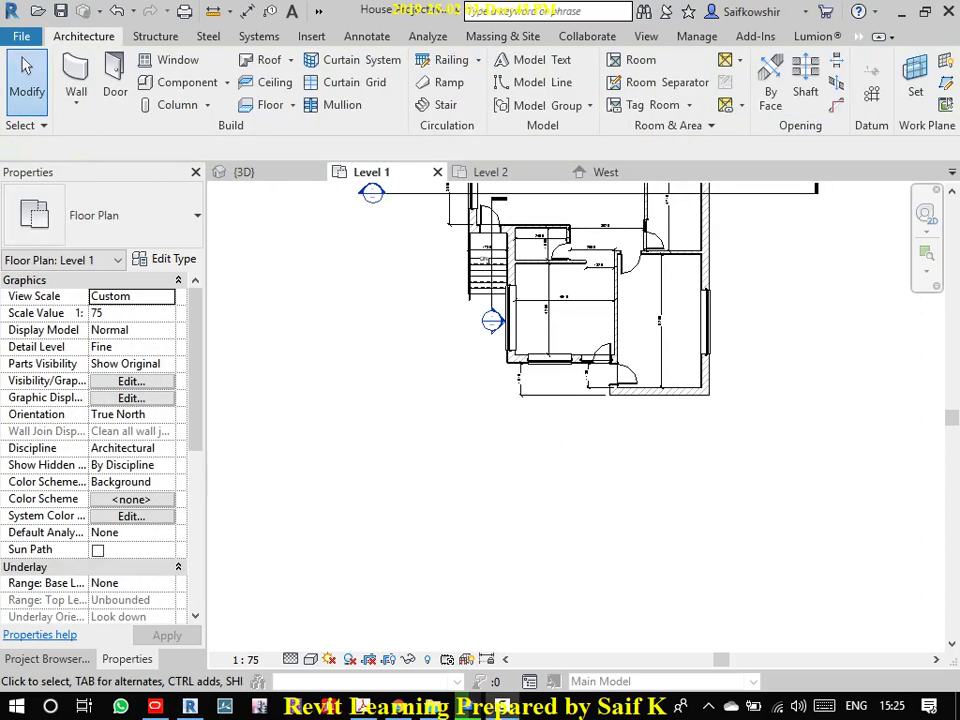
- Restart the architectural wall and browse up and down the wall type list
left_click(76, 101)
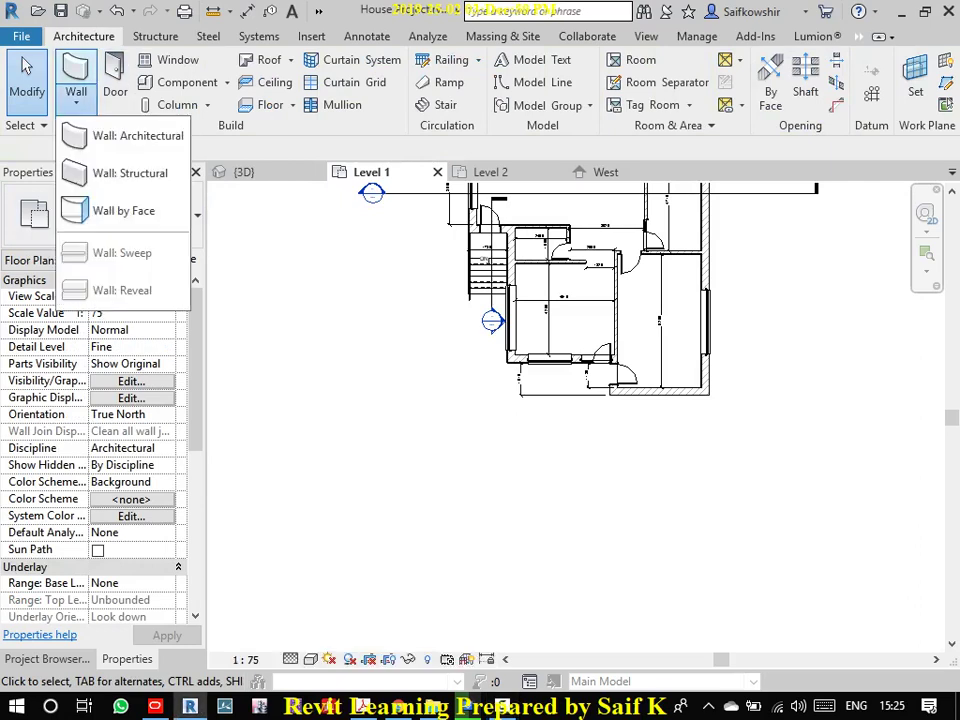
left_click(138, 135)
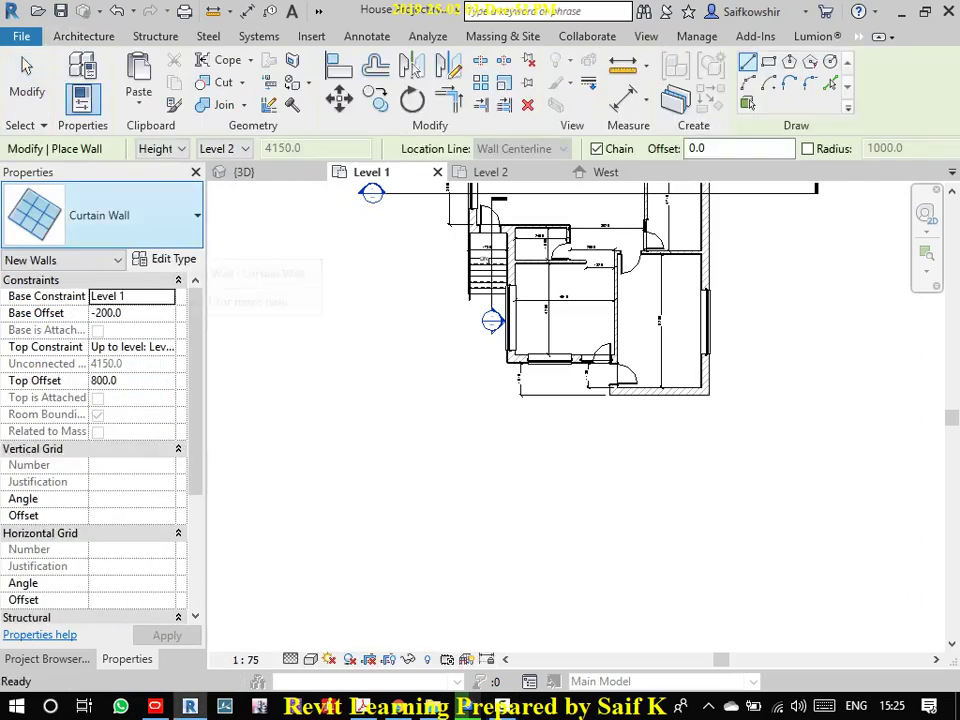
left_click(100, 215)
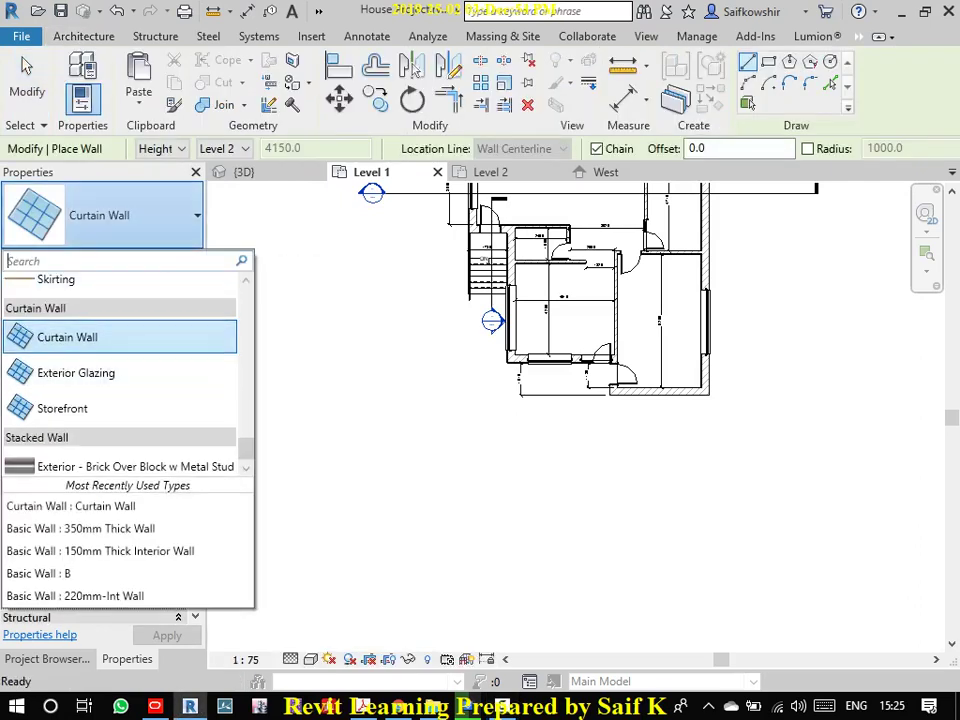
scroll(120, 397, "up", 3)
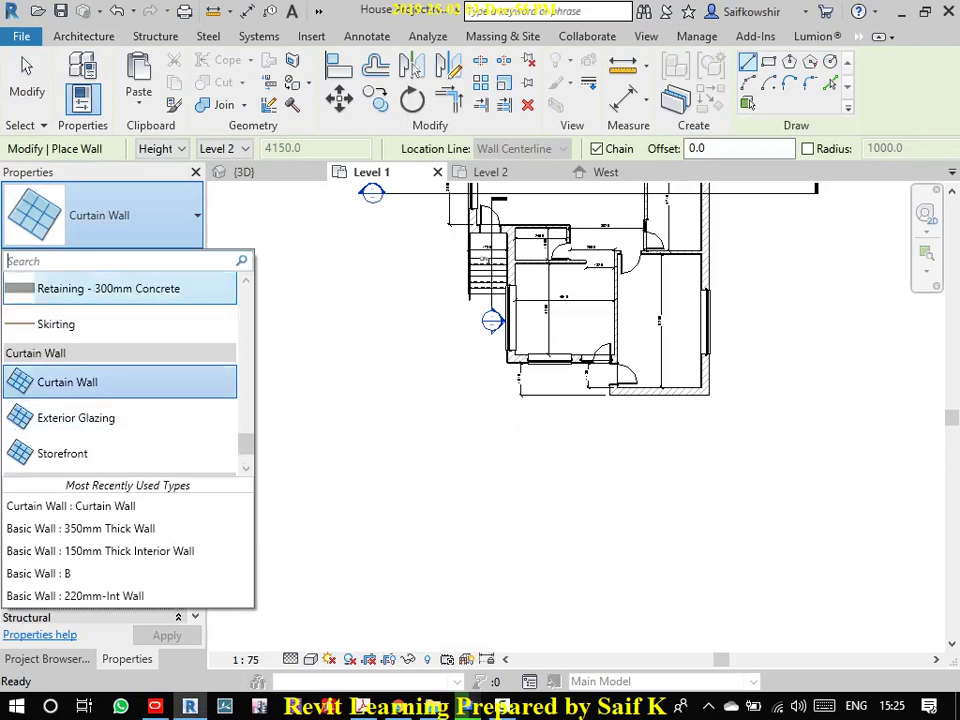
scroll(120, 397, "up", 3)
scroll(120, 370, "up", 1)
scroll(120, 370, "up", 5)
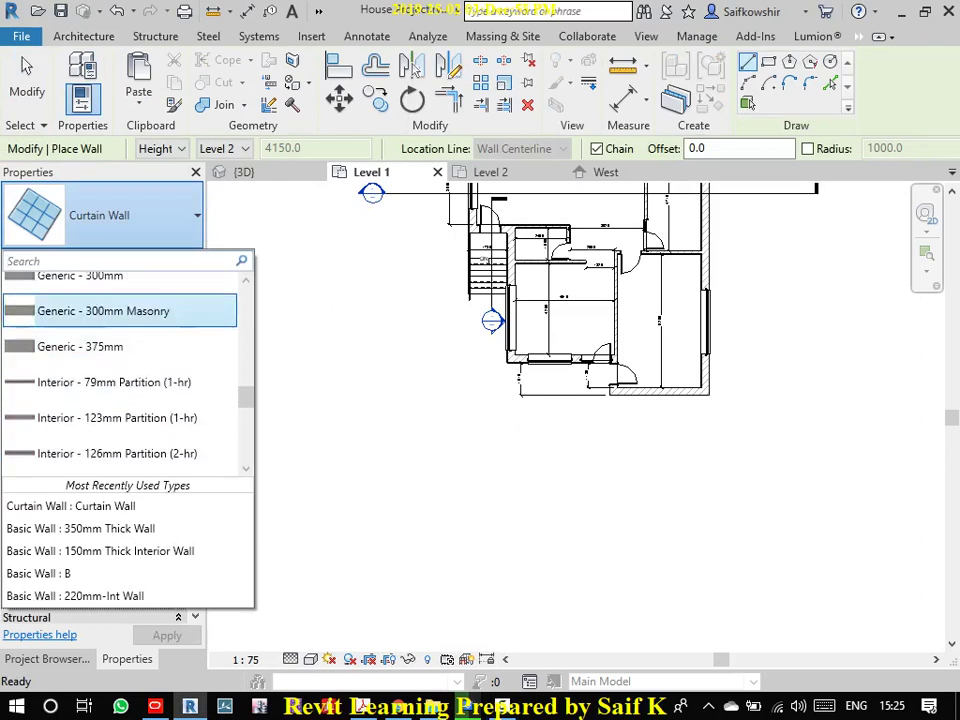
scroll(120, 370, "up", 3)
scroll(120, 313, "down", 3)
scroll(120, 450, "down", 1)
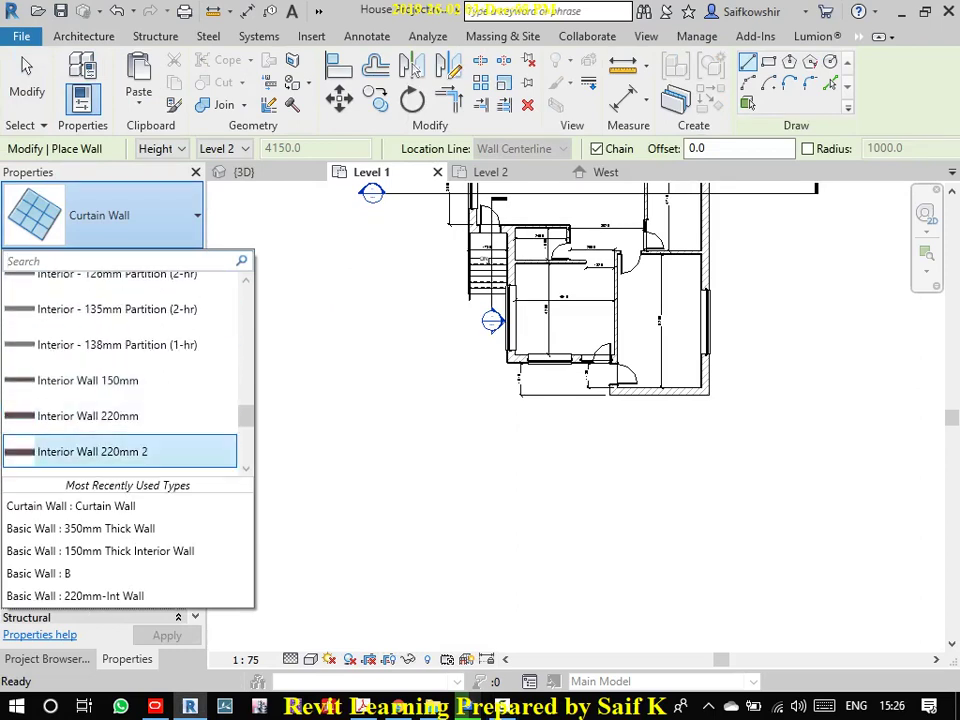
scroll(120, 413, "down", 2)
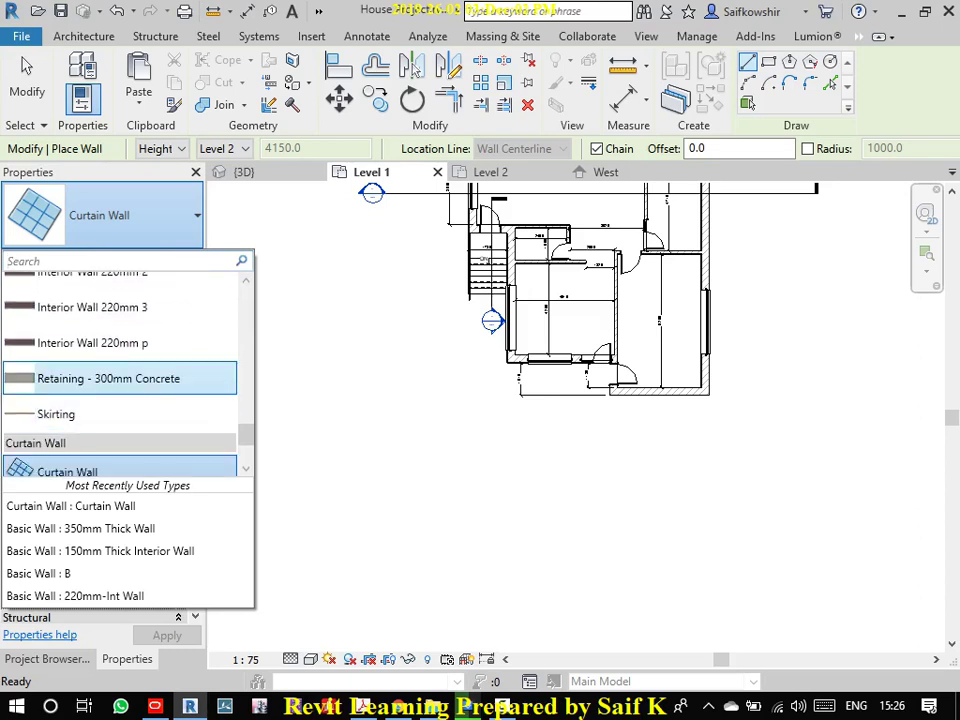
- Duplicate the Interior Wall 220mm p type as a new type named 'Test Wall'
left_click(120, 343)
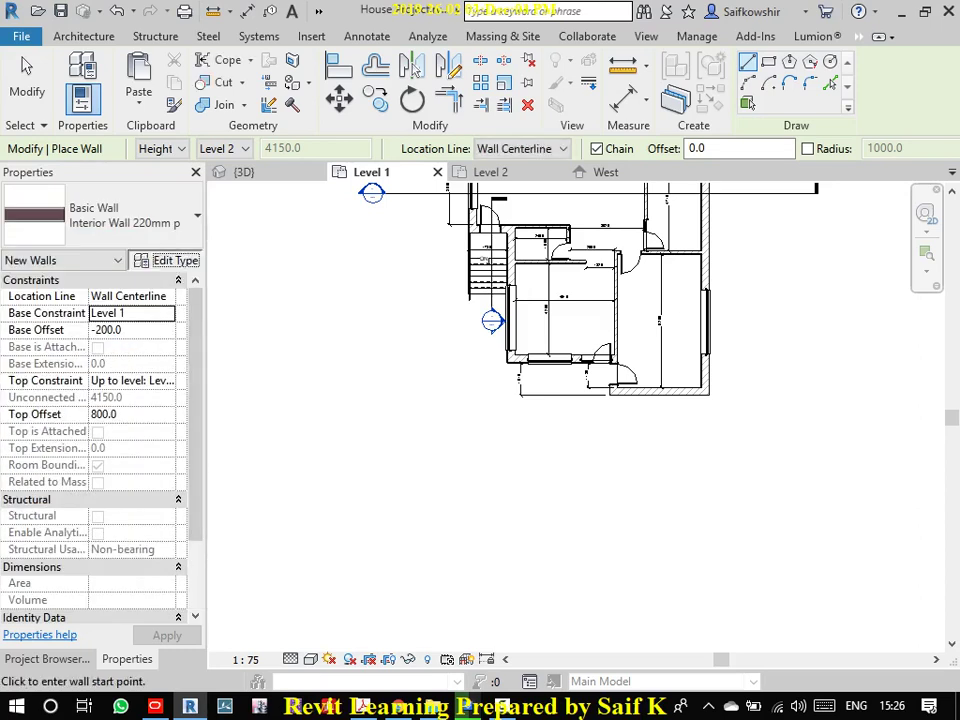
left_click(166, 259)
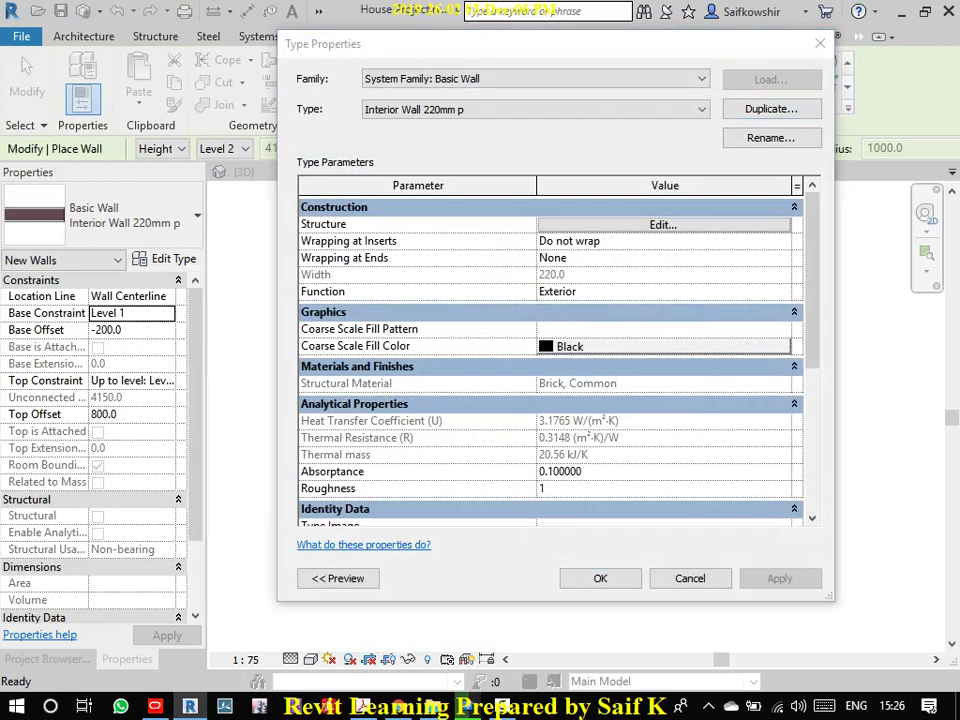
left_click(771, 108)
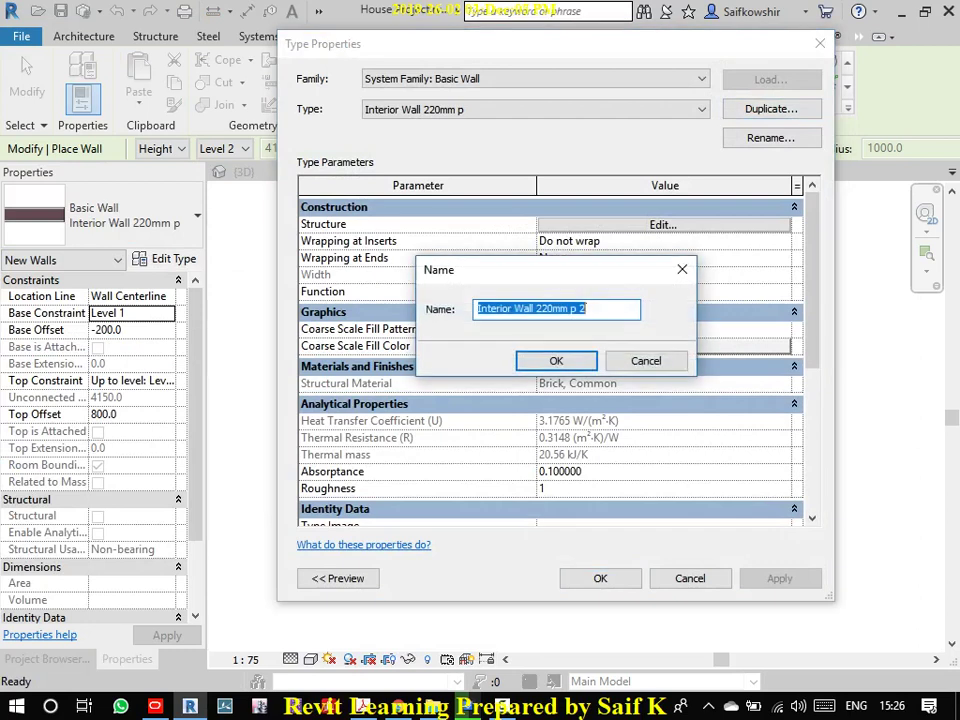
type("Test Wall")
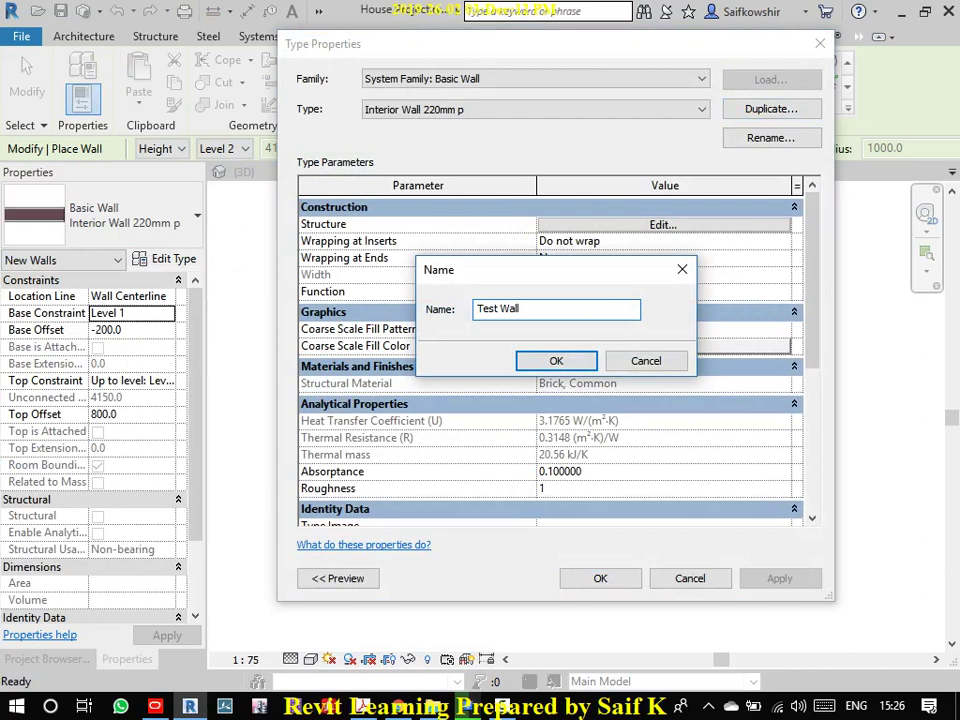
key("Return")
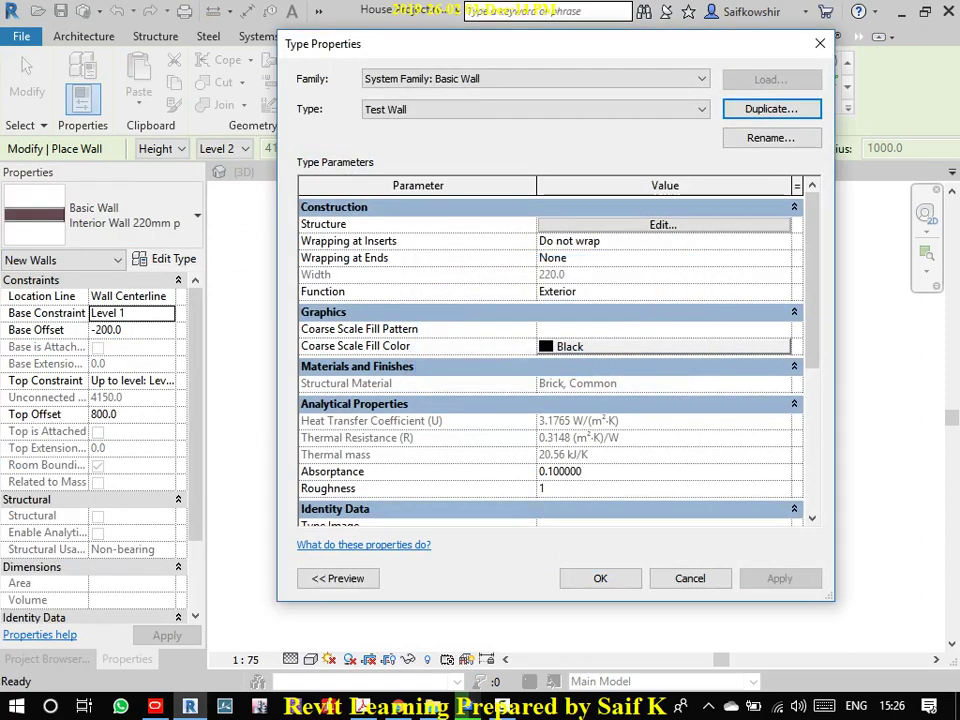
- Delete both paint layers so Test Wall keeps only the 170 mm Brick, Common layer
left_click(663, 224)
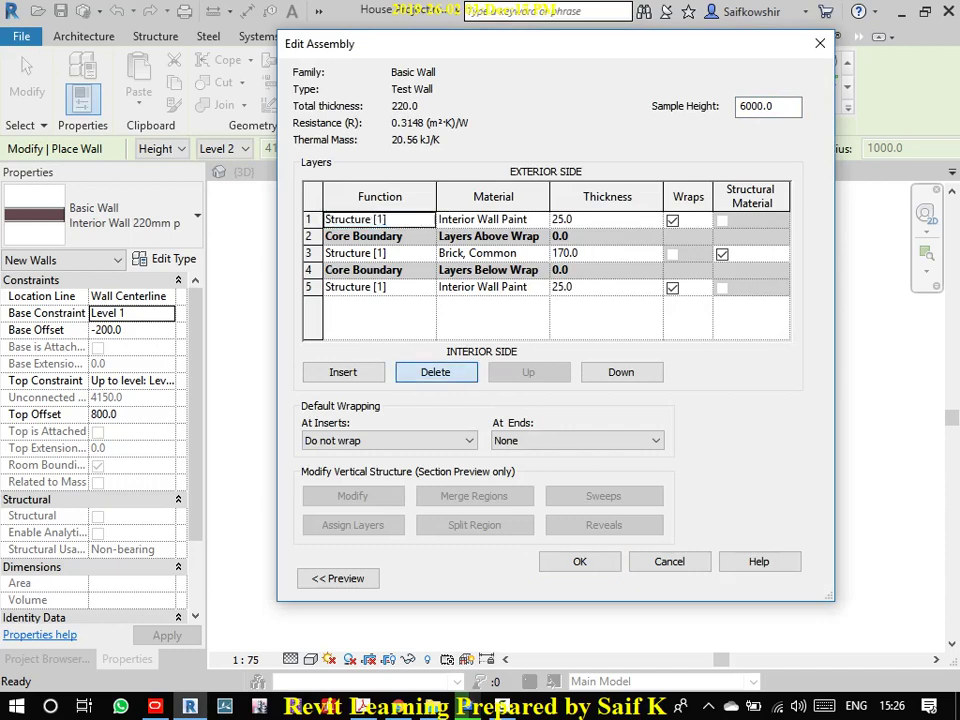
left_click(436, 372)
left_click(340, 270)
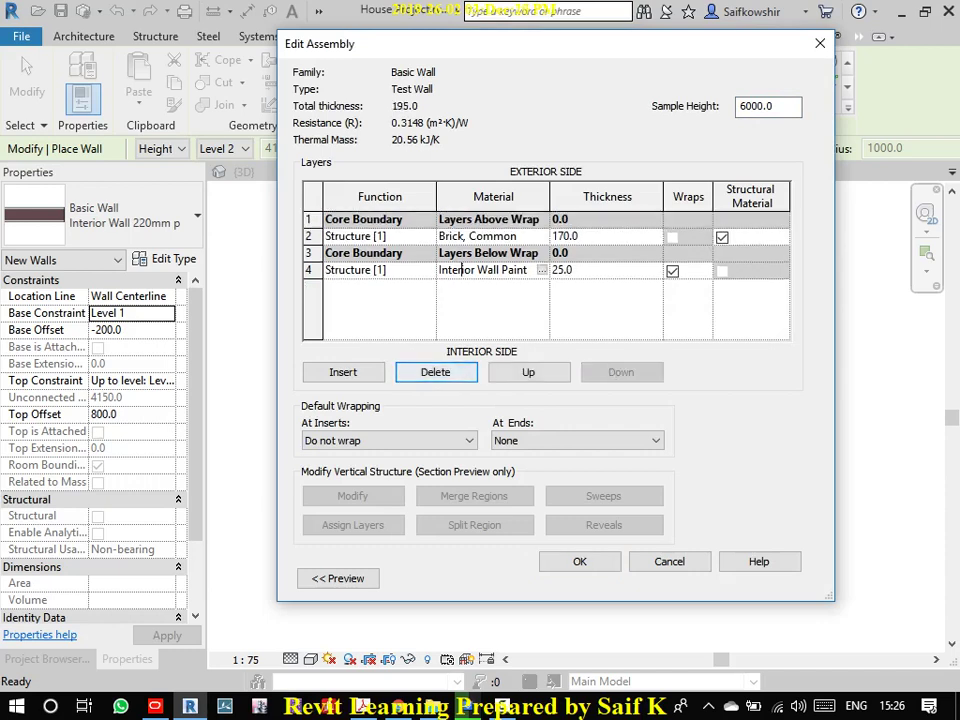
left_click(436, 372)
left_click(514, 236)
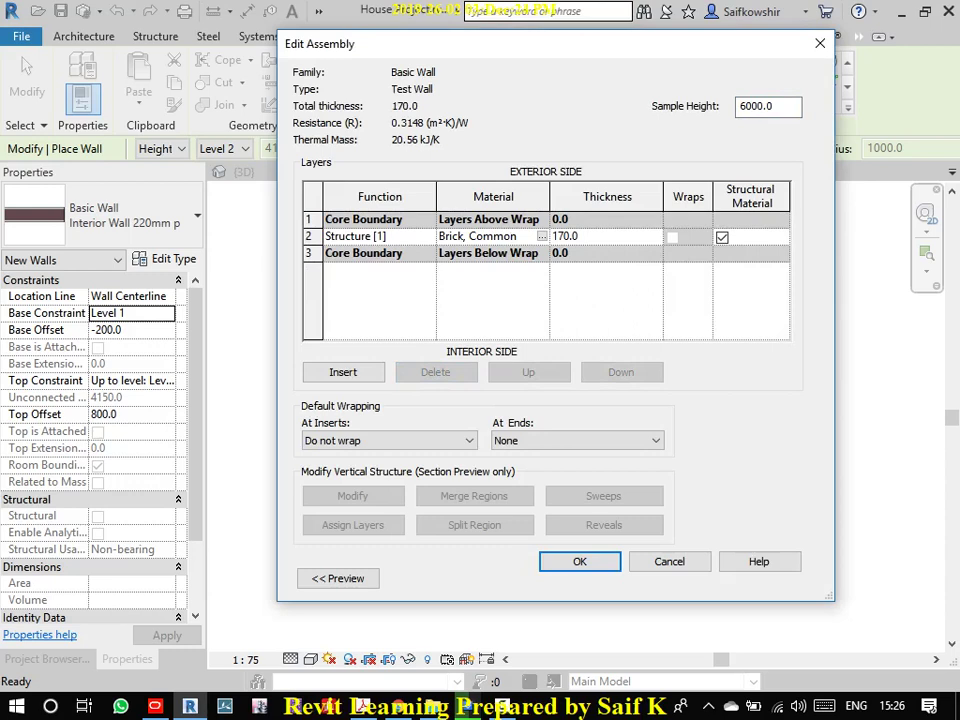
key("Return")
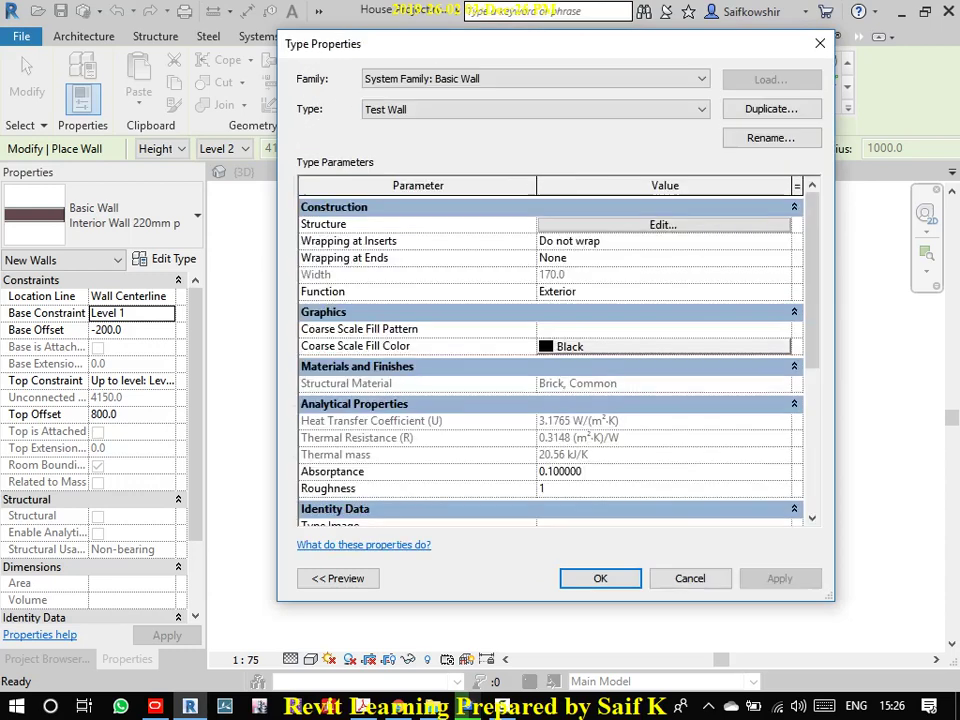
key("Return")
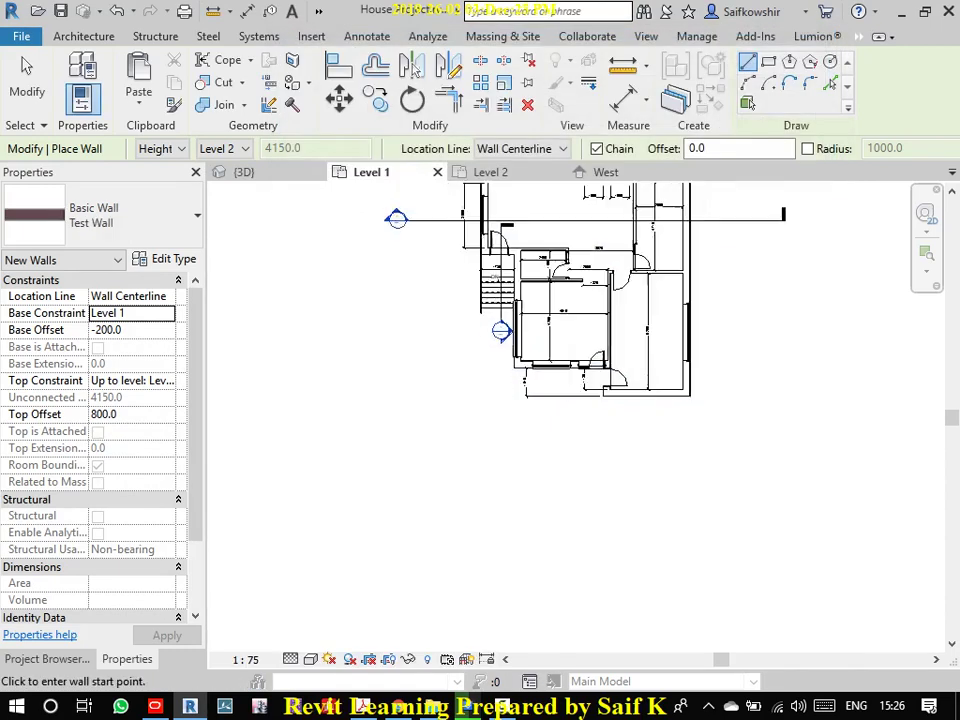
- Draw a straight Test Wall below the house, cancelling the stray angled segment
left_click(460, 488)
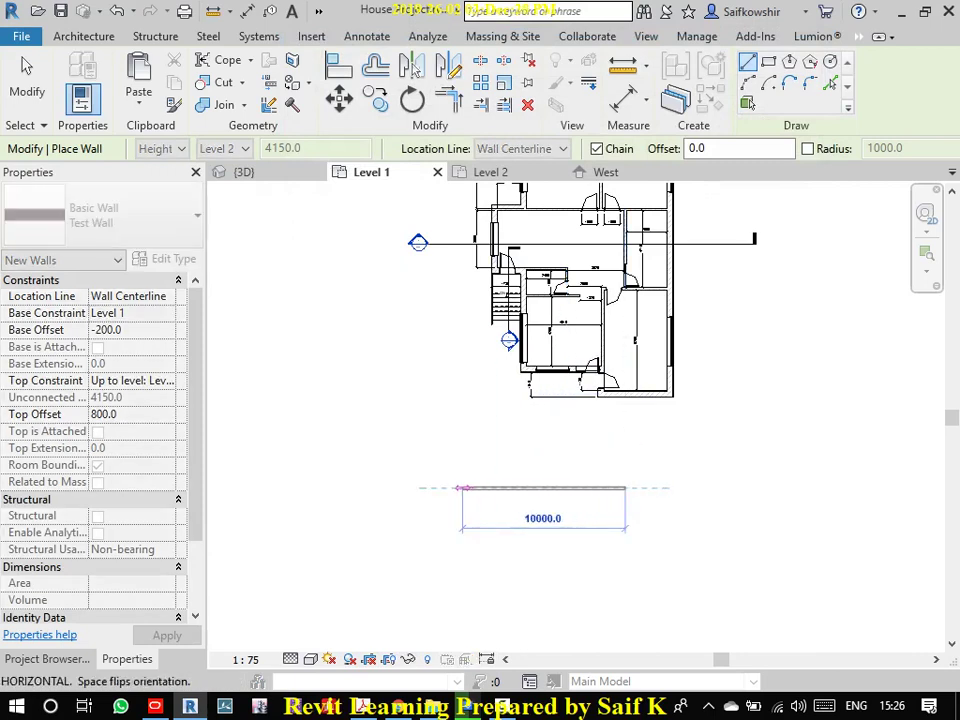
right_click(480, 447)
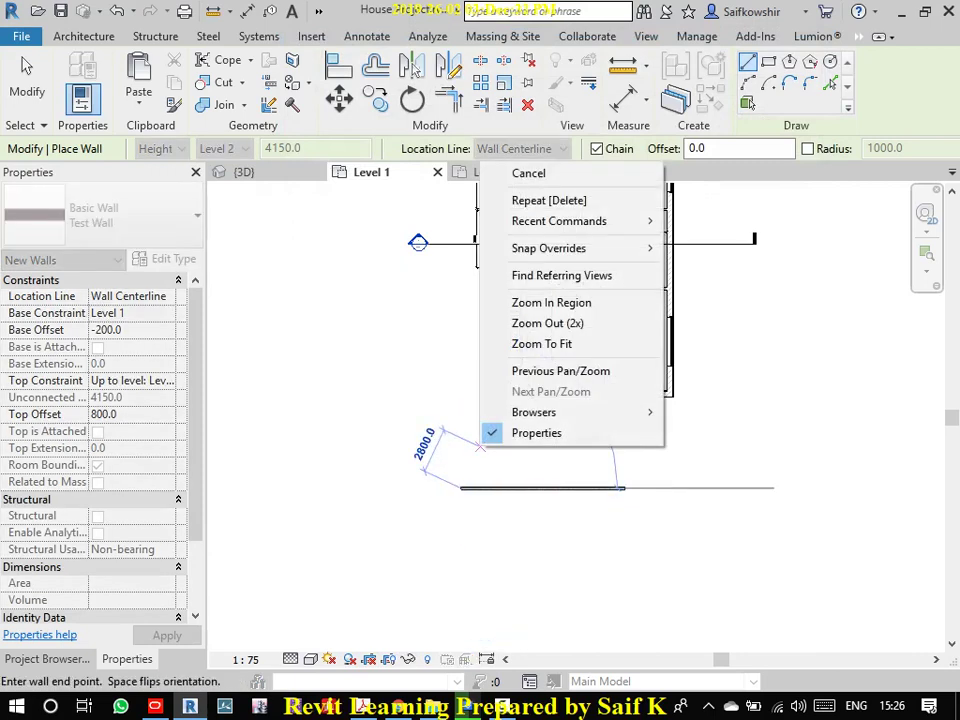
left_click(528, 173)
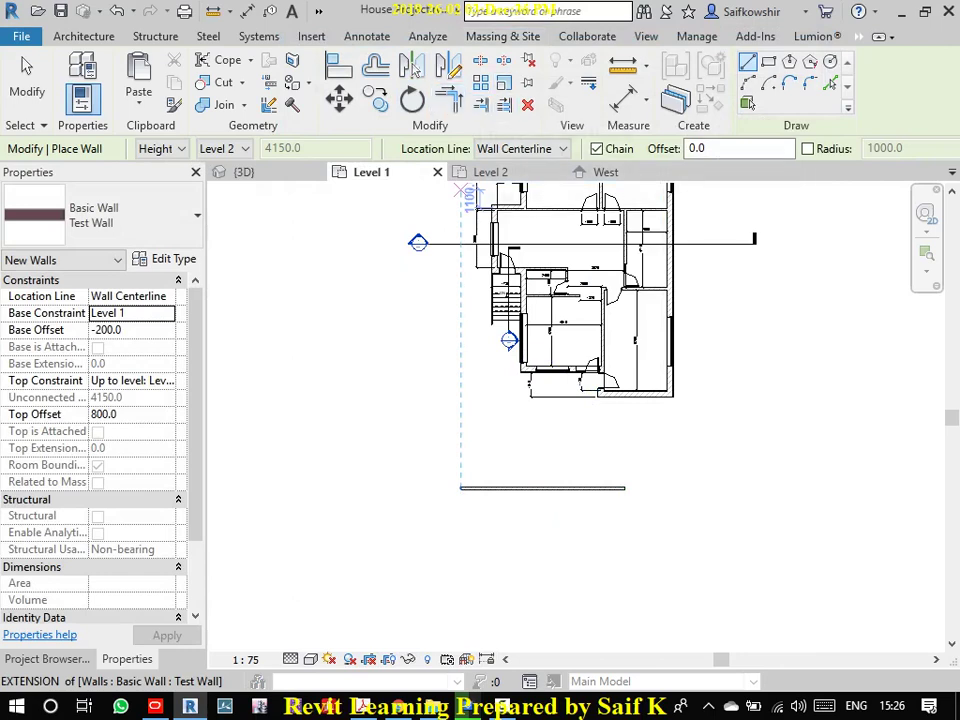
- Start a 3D camera view, dismissing the unsaved-project reminder
left_click(646, 36)
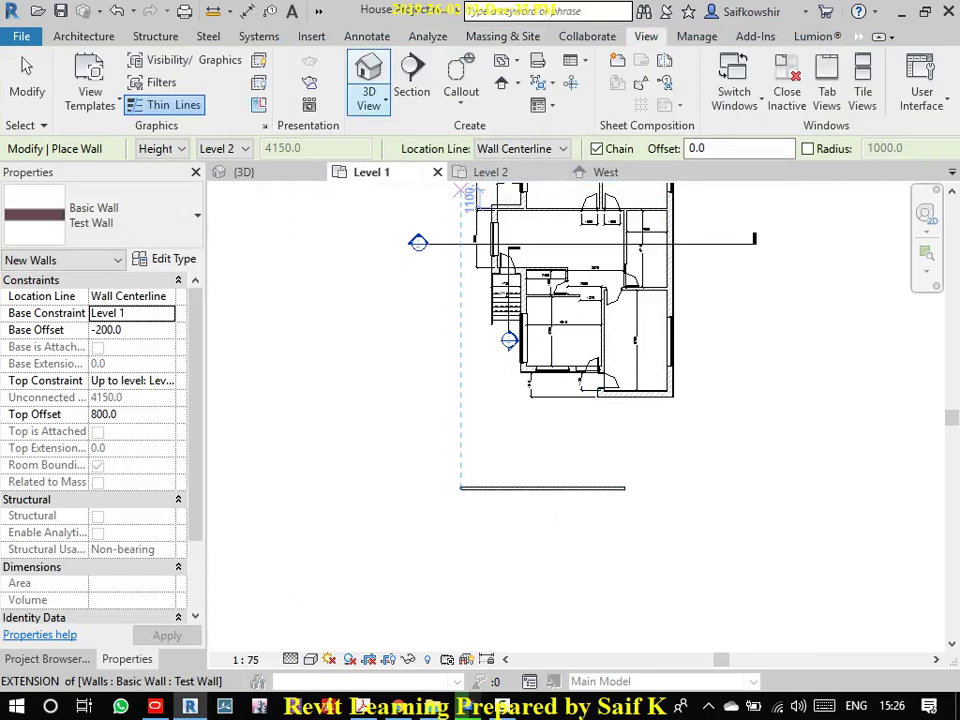
left_click(369, 100)
left_click(400, 189)
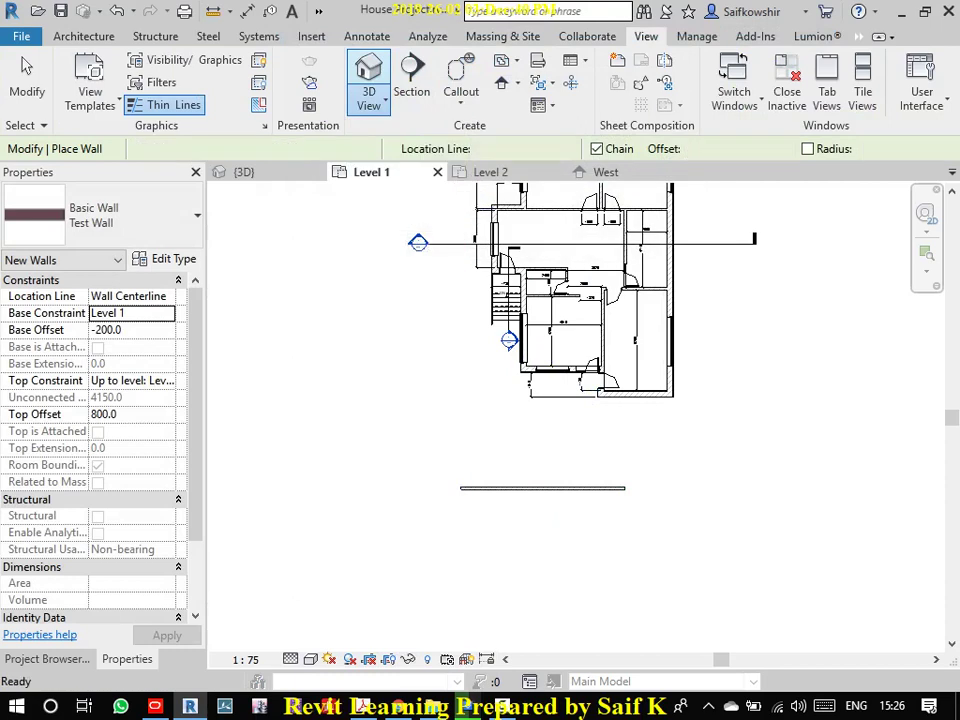
left_click(395, 303)
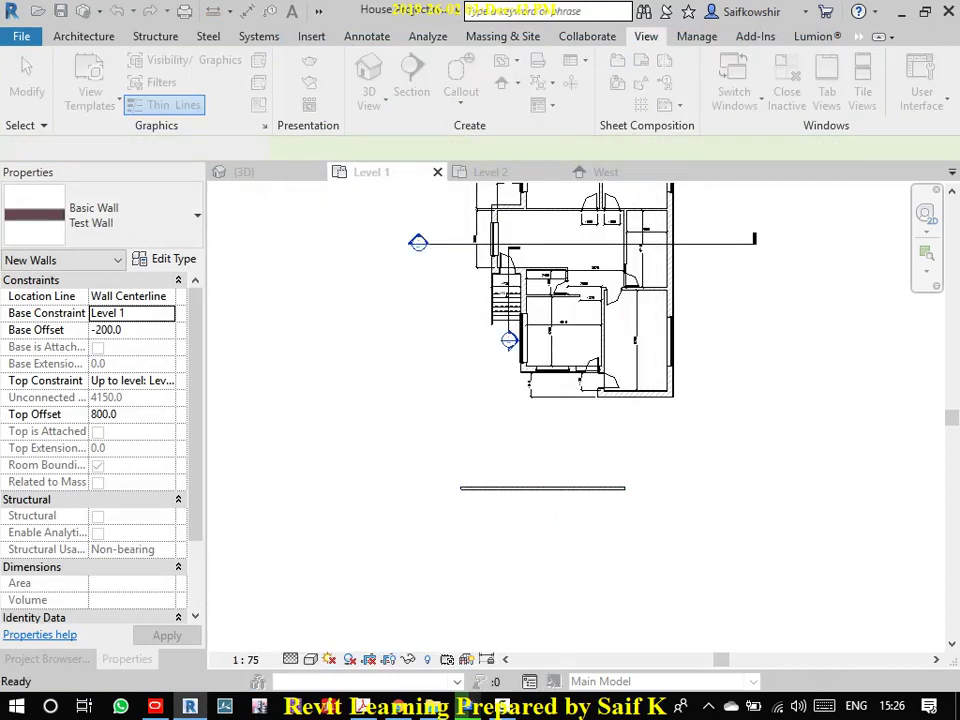
- Place the camera in front of the wall, aimed at it, creating 3D View 3
left_click(445, 584)
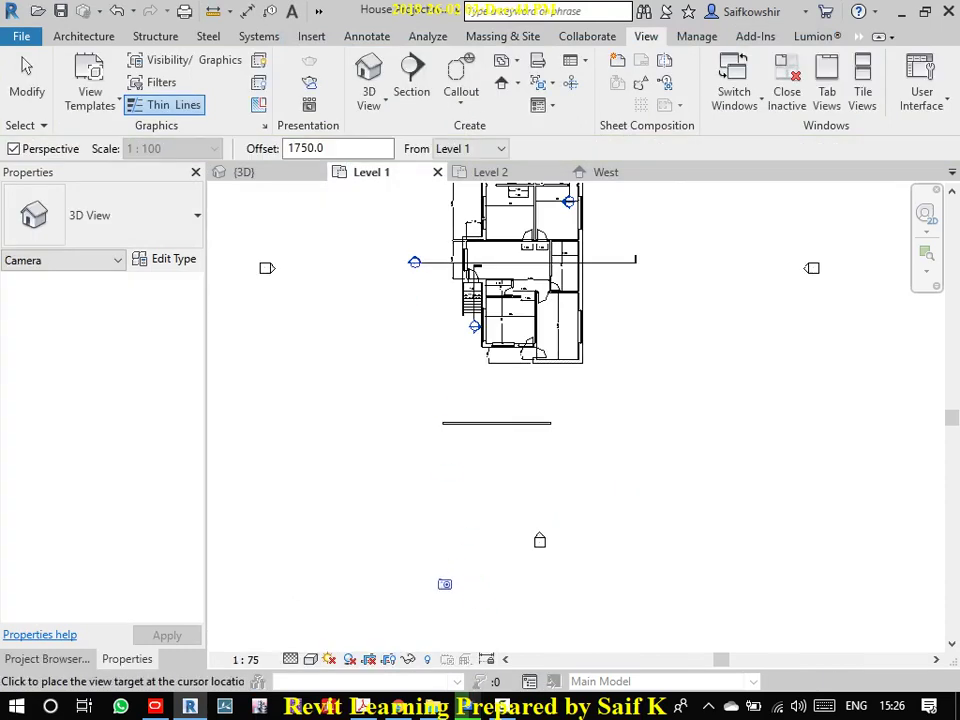
left_click(478, 451)
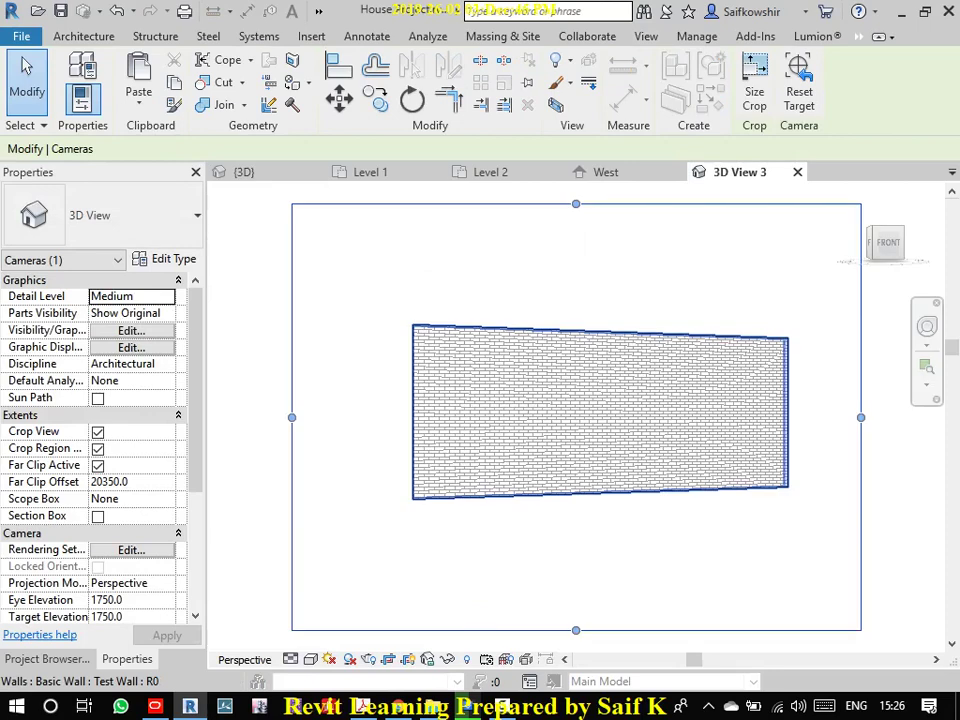
scroll(607, 437, "up", 2)
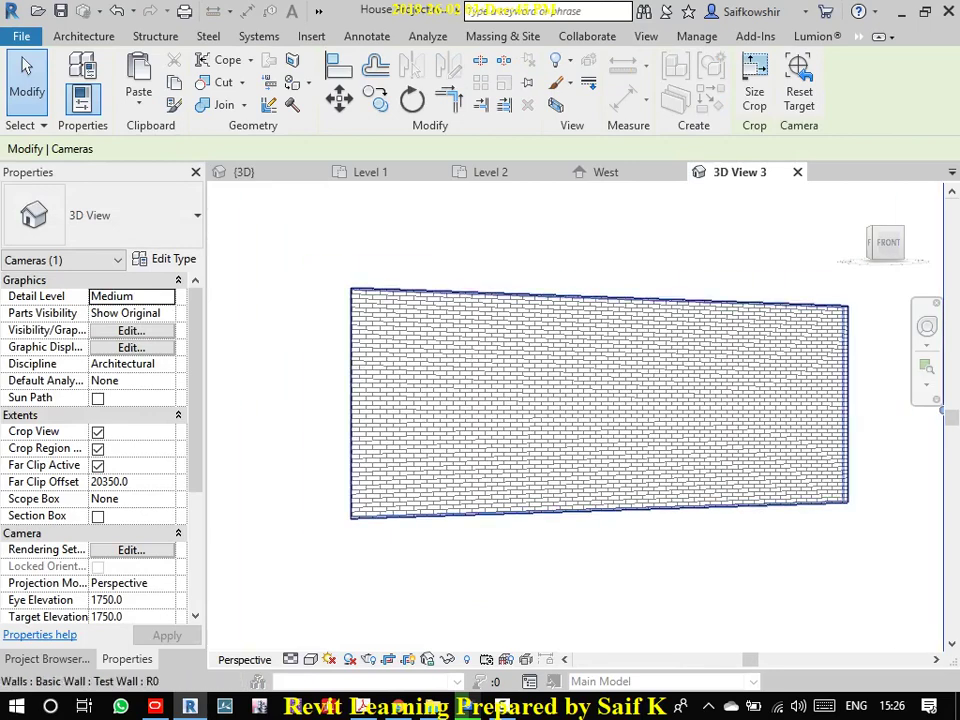
scroll(605, 440, "up", 1)
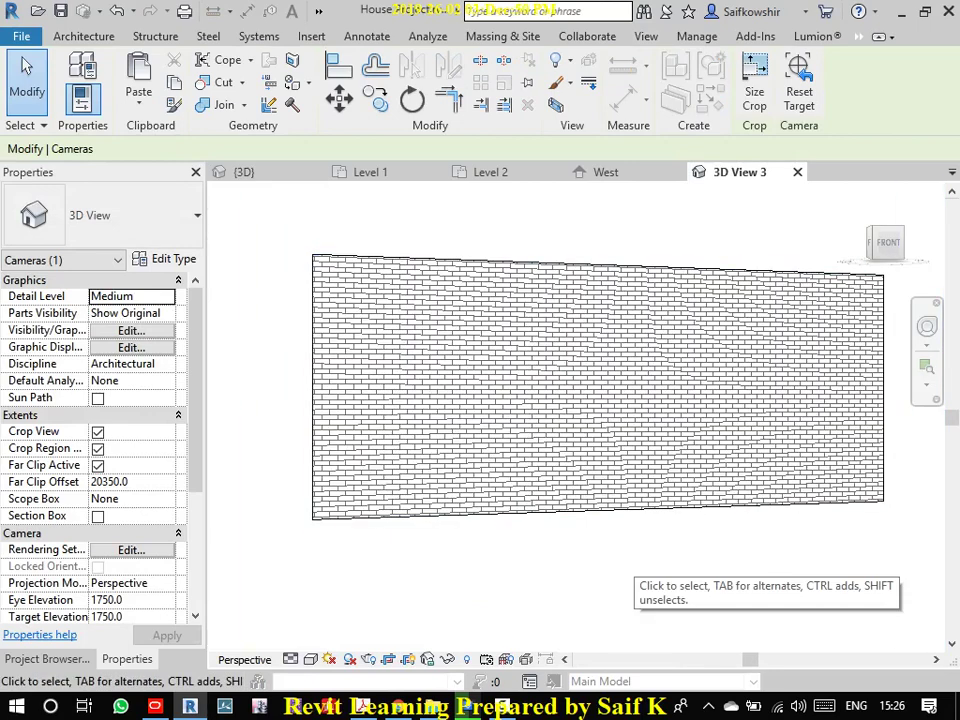
- Switch 3D View 3 to Hidden Line and review the Test Wall's type properties without changes
left_click(311, 660)
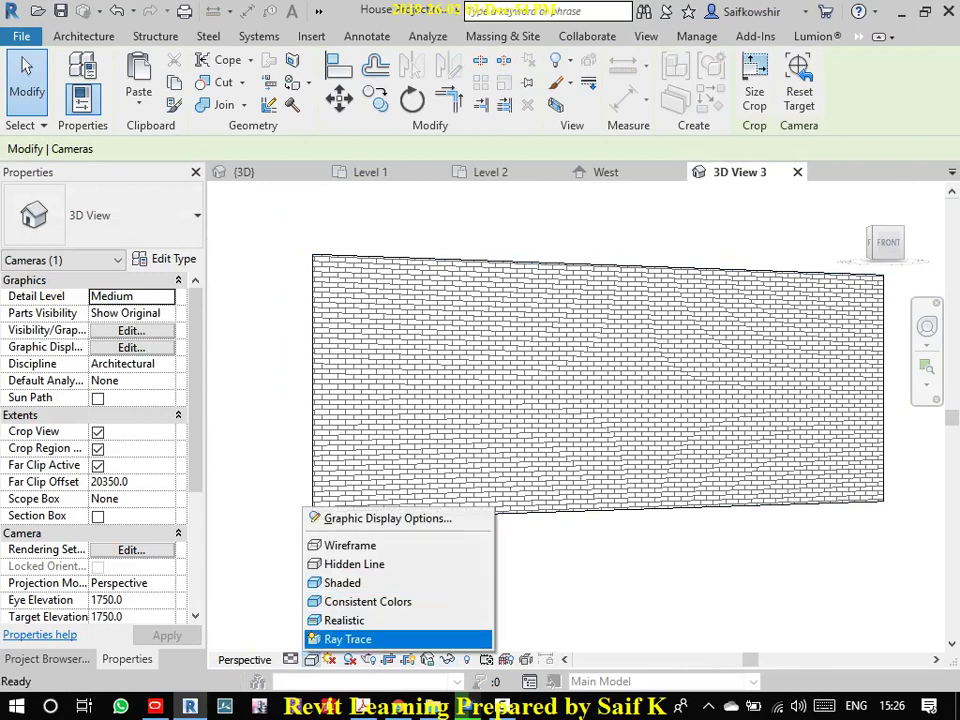
left_click(352, 564)
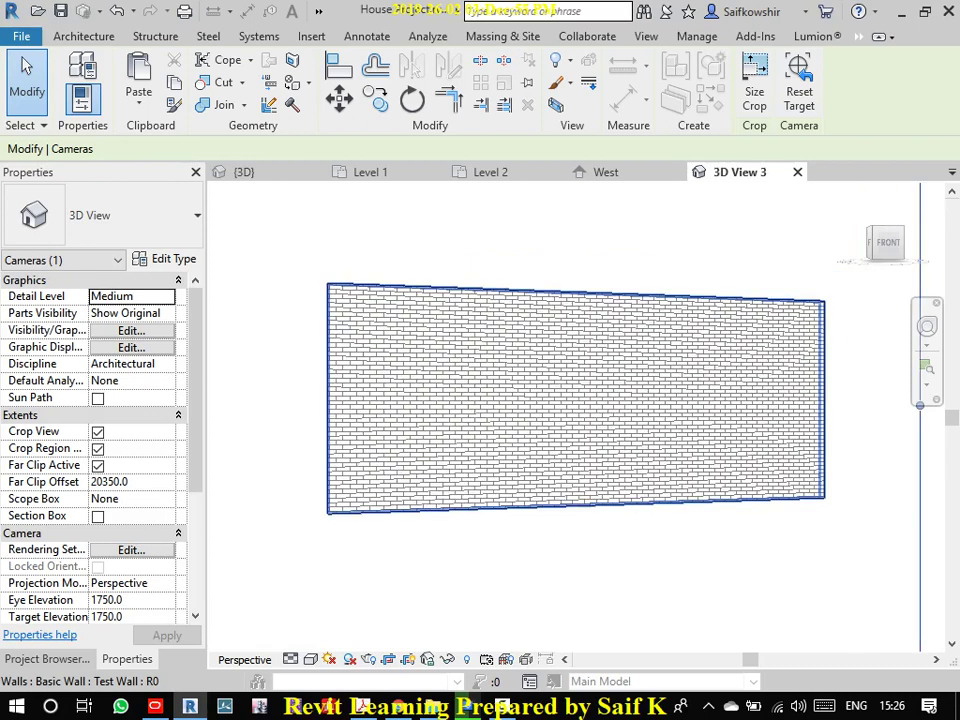
left_click(404, 469)
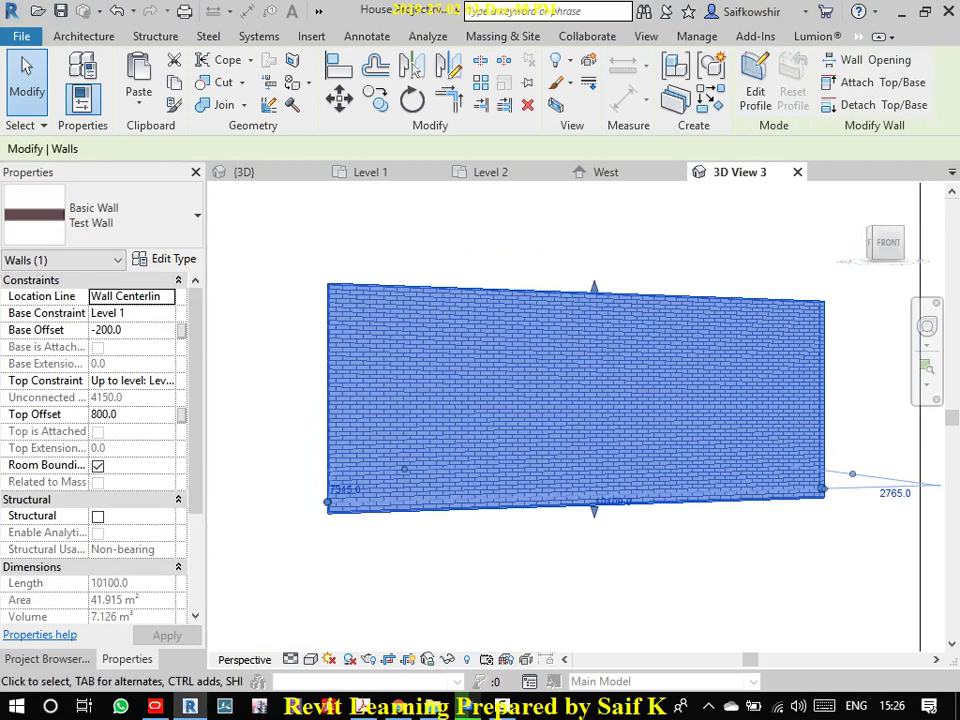
double_click(404, 469)
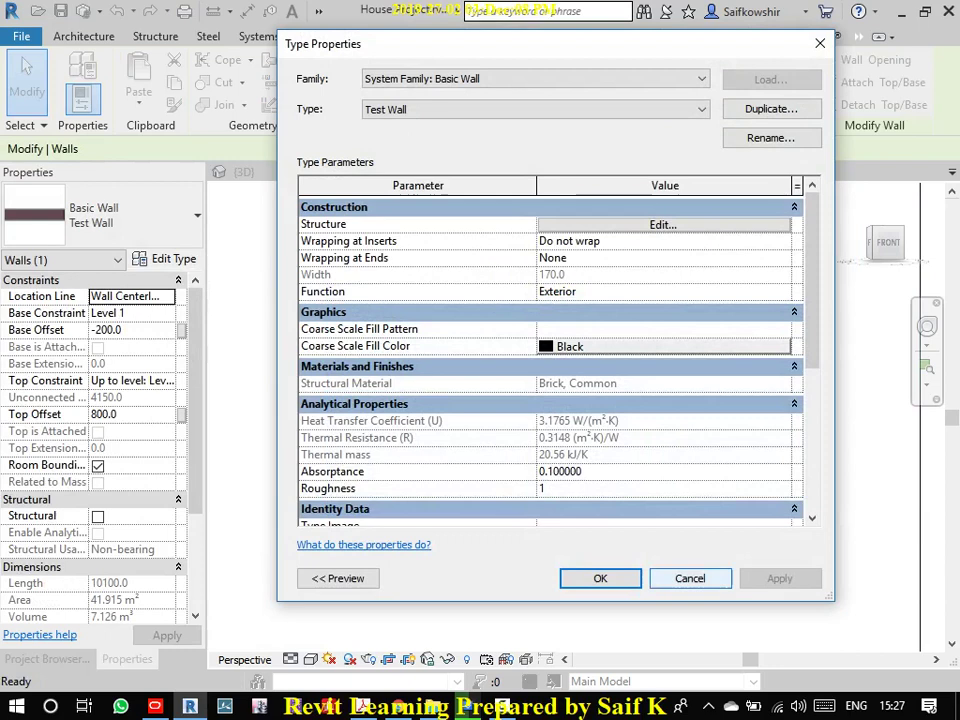
key("Escape")
key("Escape")
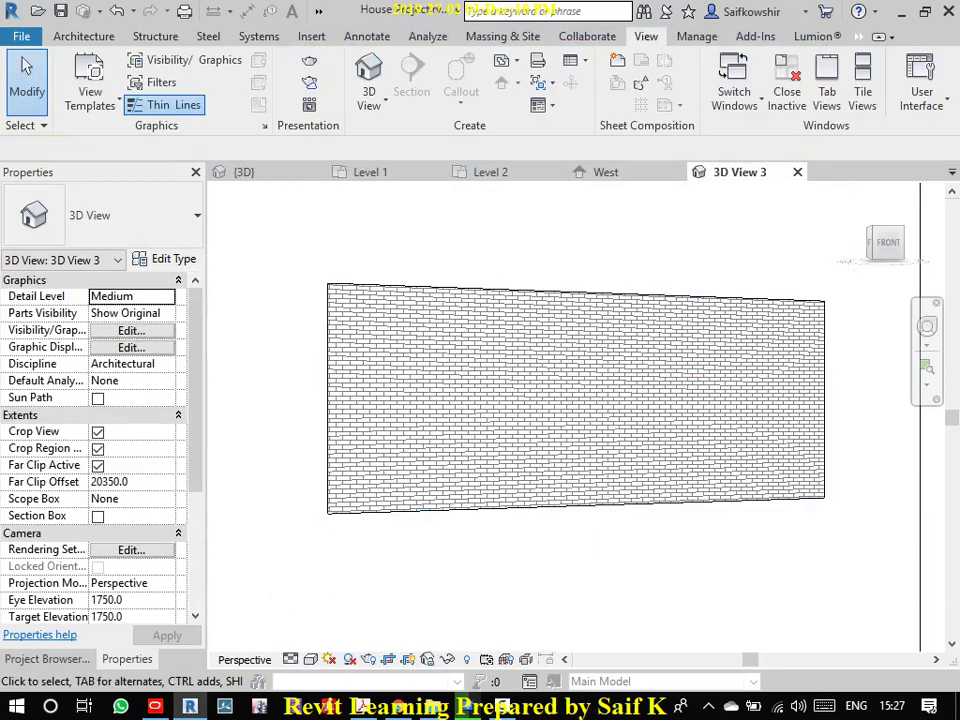
- Open the South elevation in Hidden Line style, zoom in and select the Test Wall
left_click(47, 659)
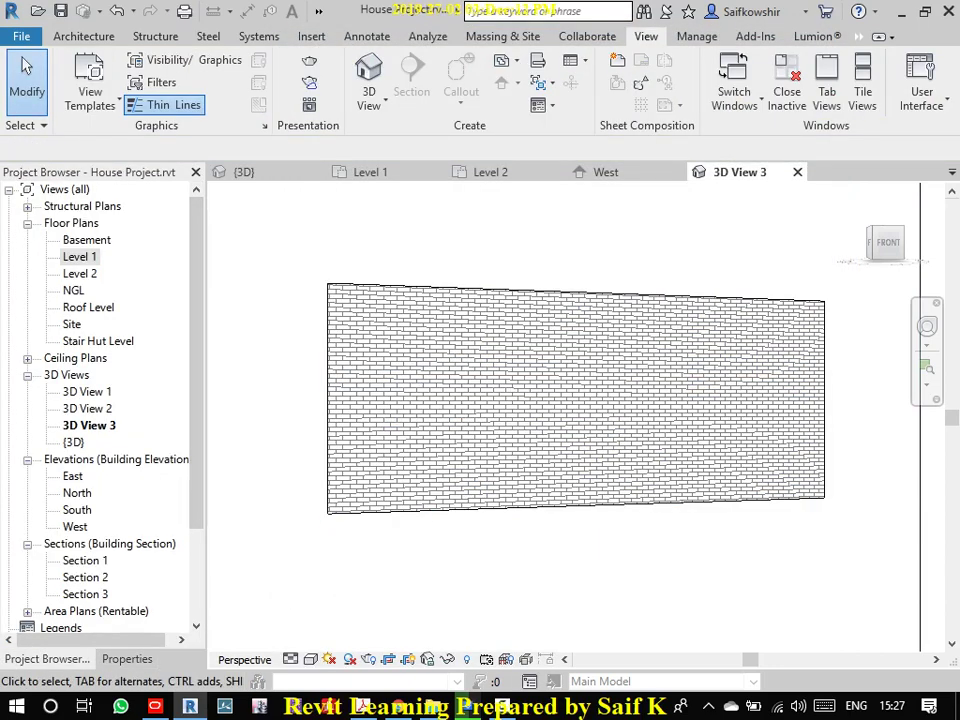
double_click(77, 509)
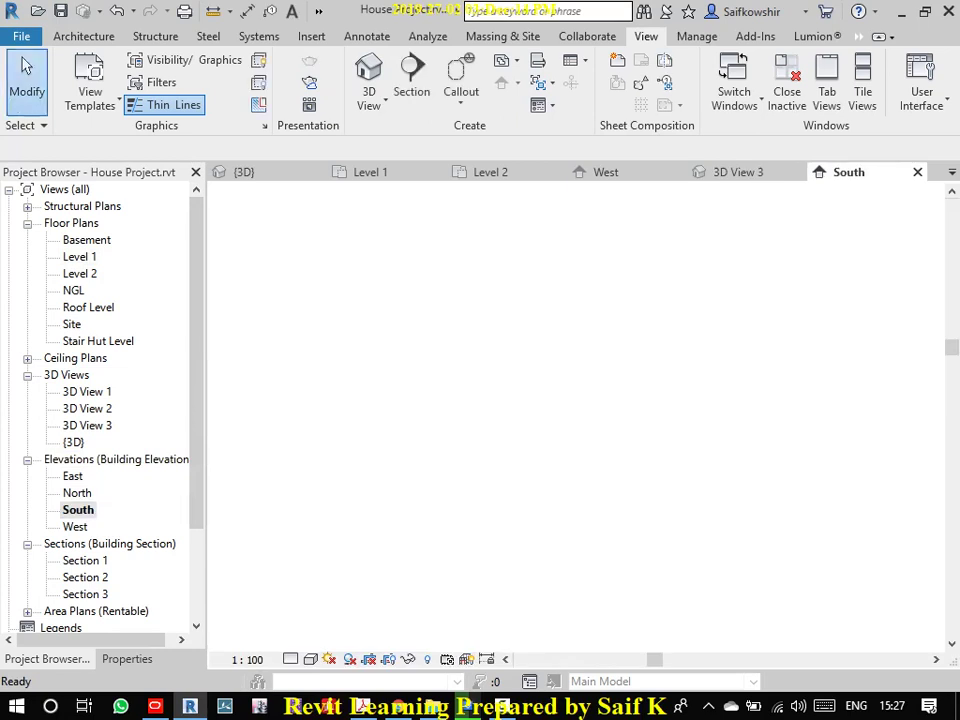
scroll(405, 444, "up", 3)
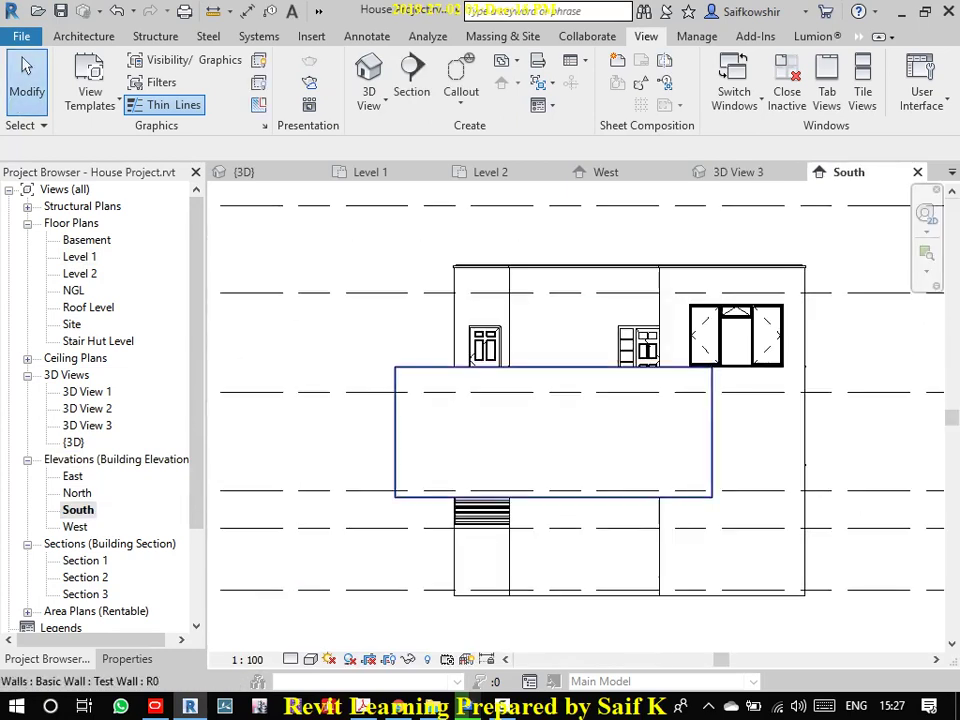
left_click(311, 659)
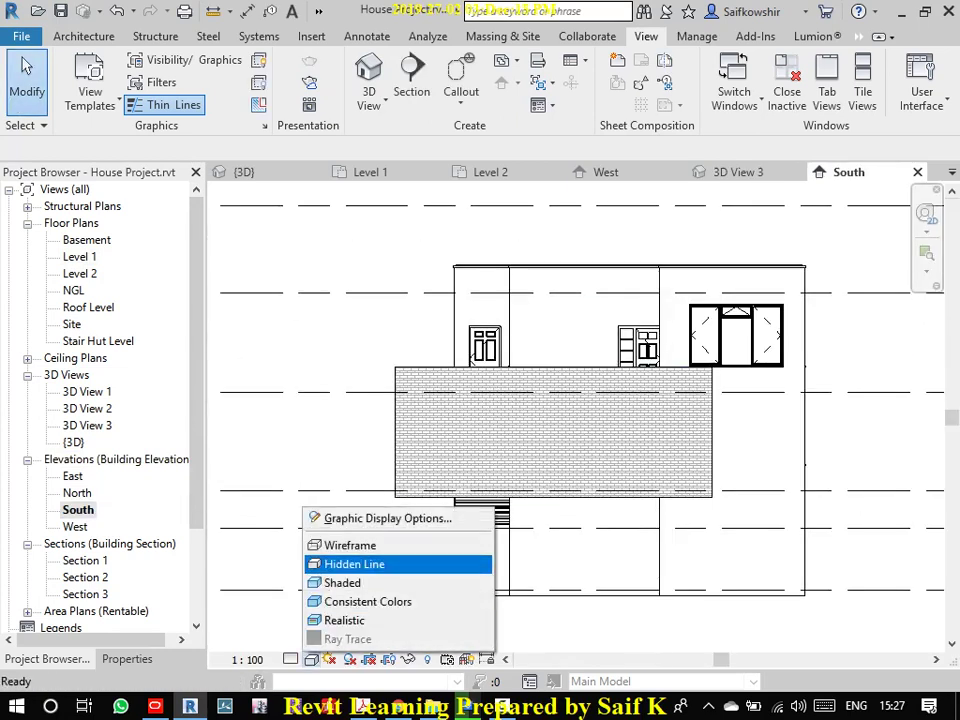
left_click(354, 564)
scroll(502, 411, "up", 1)
scroll(485, 414, "up", 2)
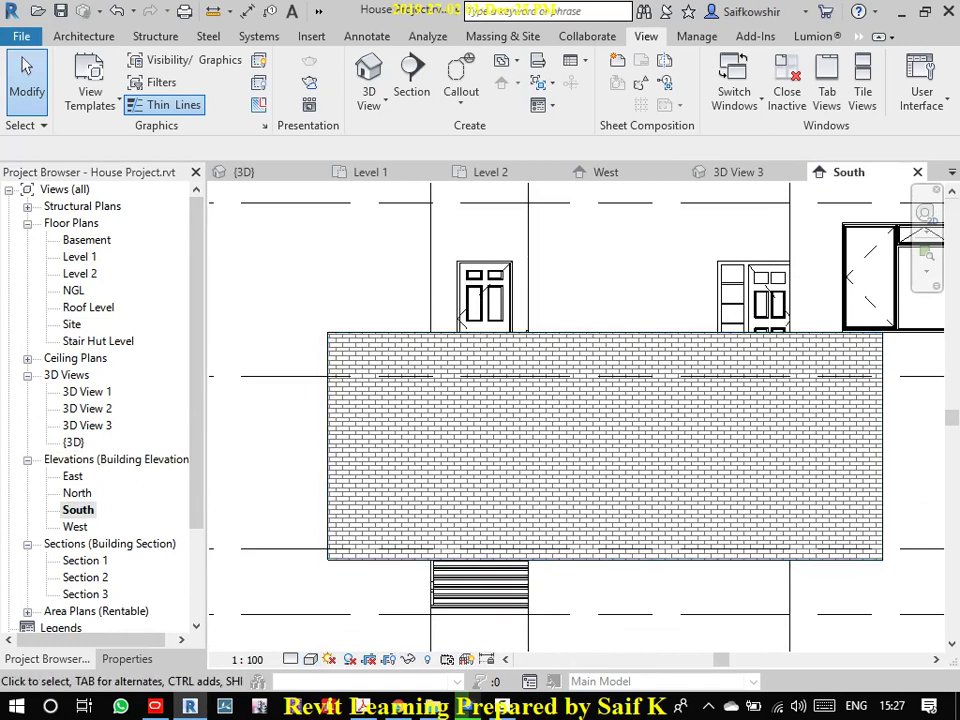
left_click(485, 414)
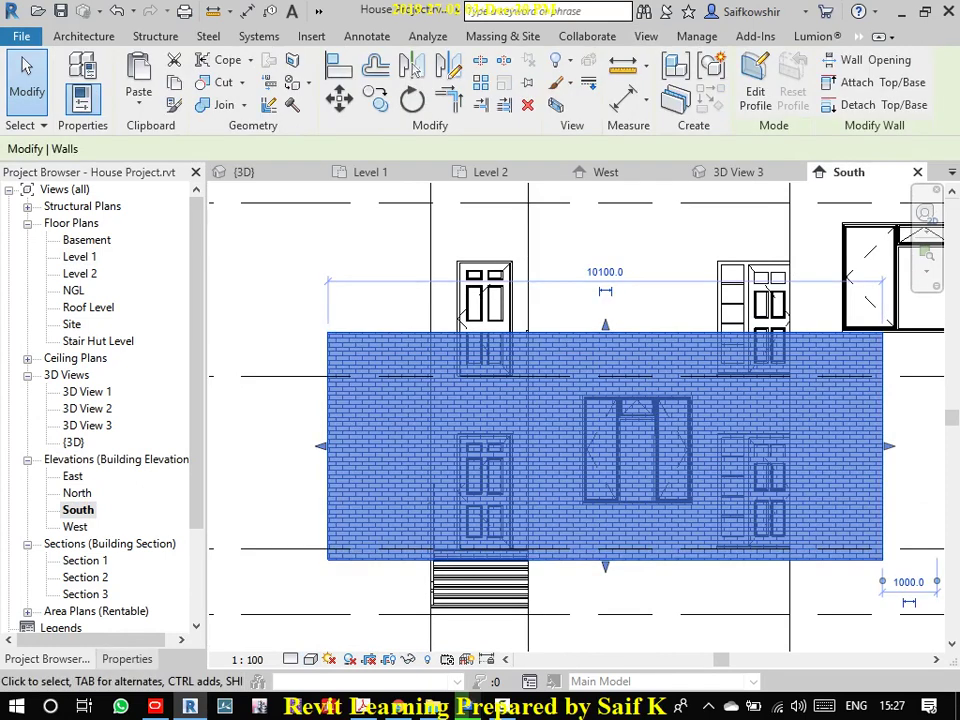
- Open the Test Wall's Brick, Common material and its surface foreground pattern list
left_click(82, 95)
left_click(170, 259)
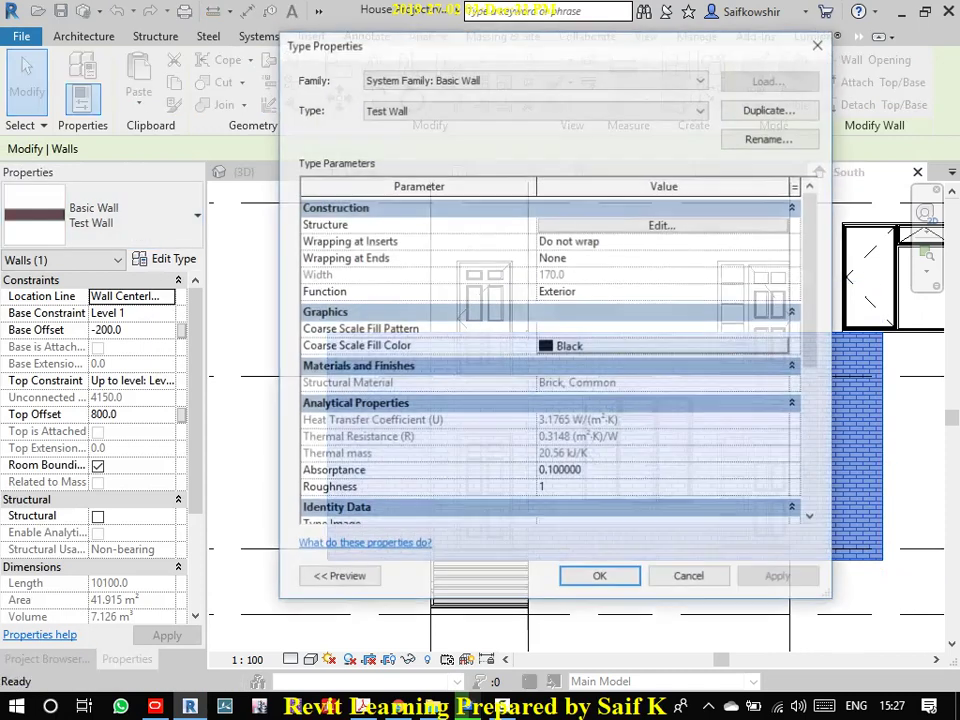
left_click(661, 225)
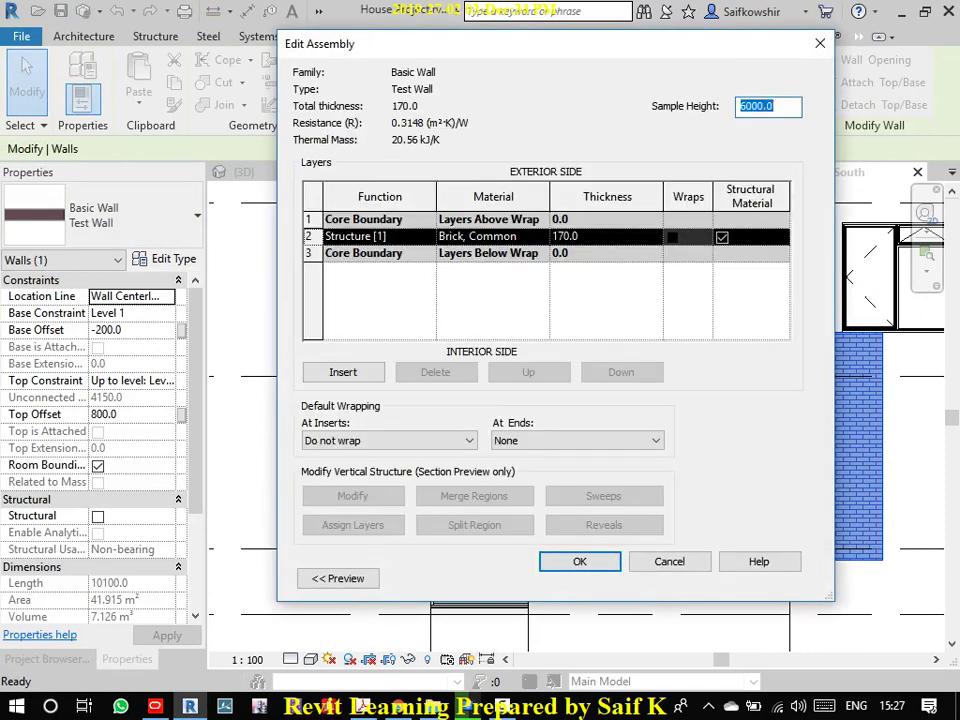
left_click(493, 236)
left_click(541, 236)
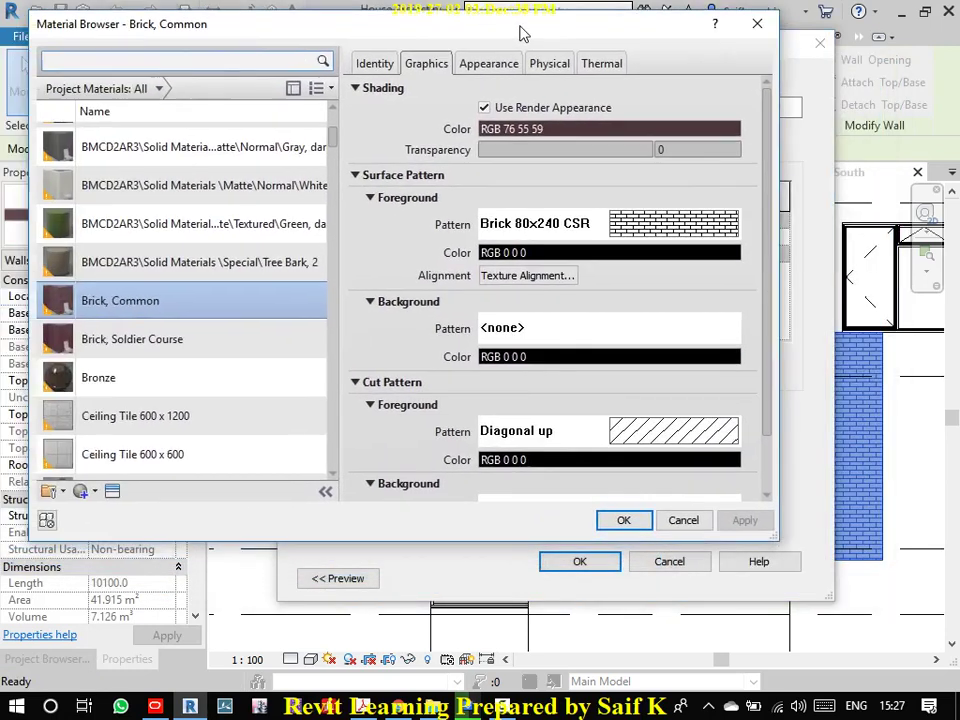
mouse_move(403, 53)
left_mouse_down()
mouse_move(671, 30)
mouse_move(444, 49)
left_mouse_up()
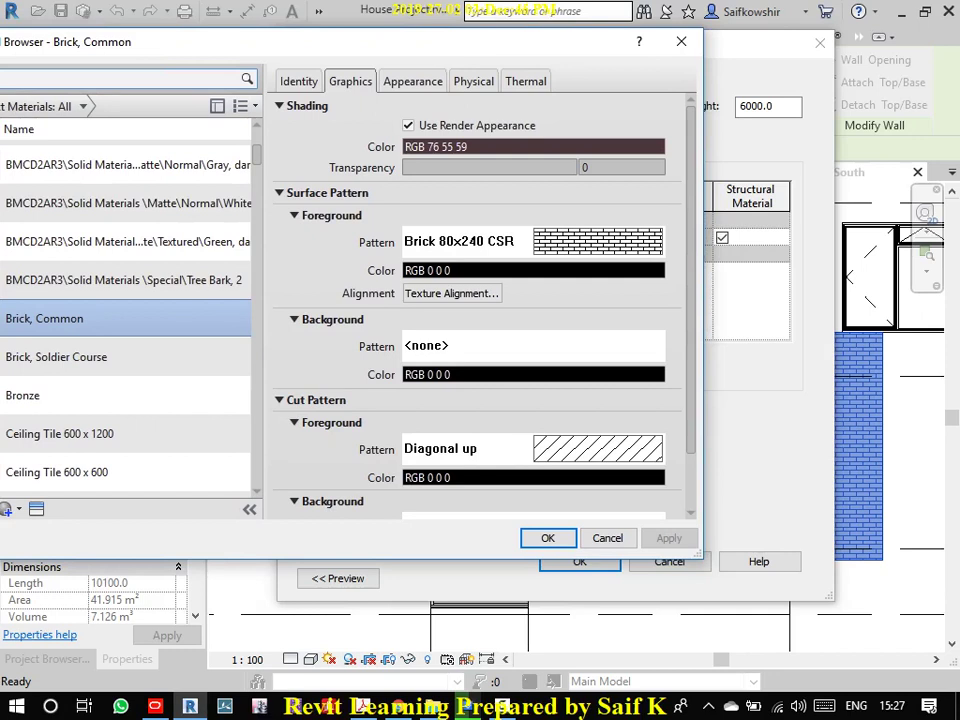
left_click_drag(602, 44, 544, 60)
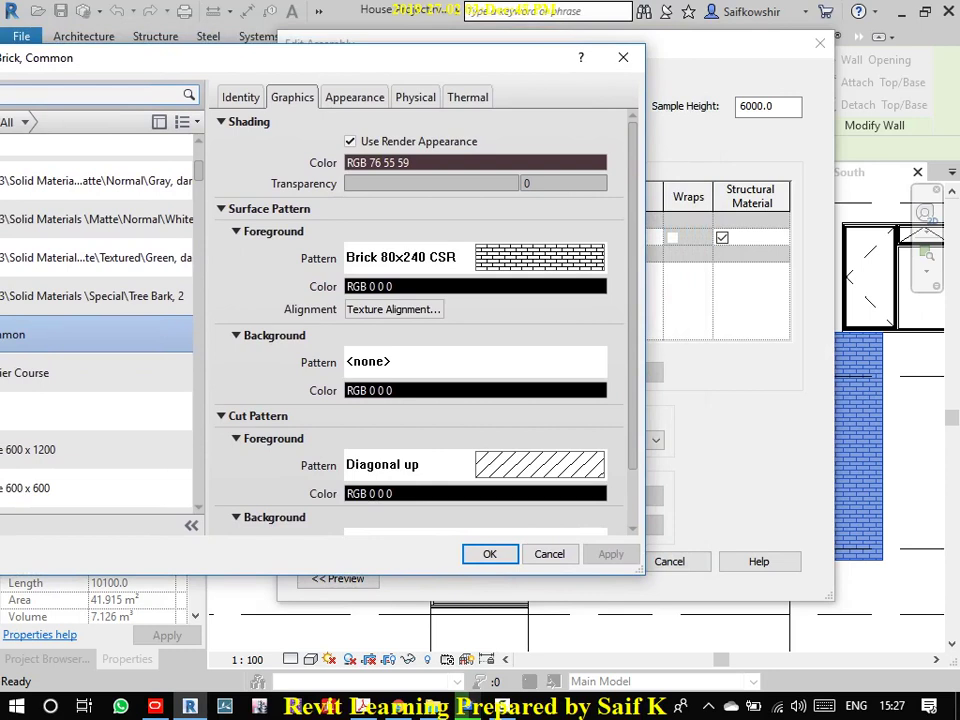
left_click(400, 257)
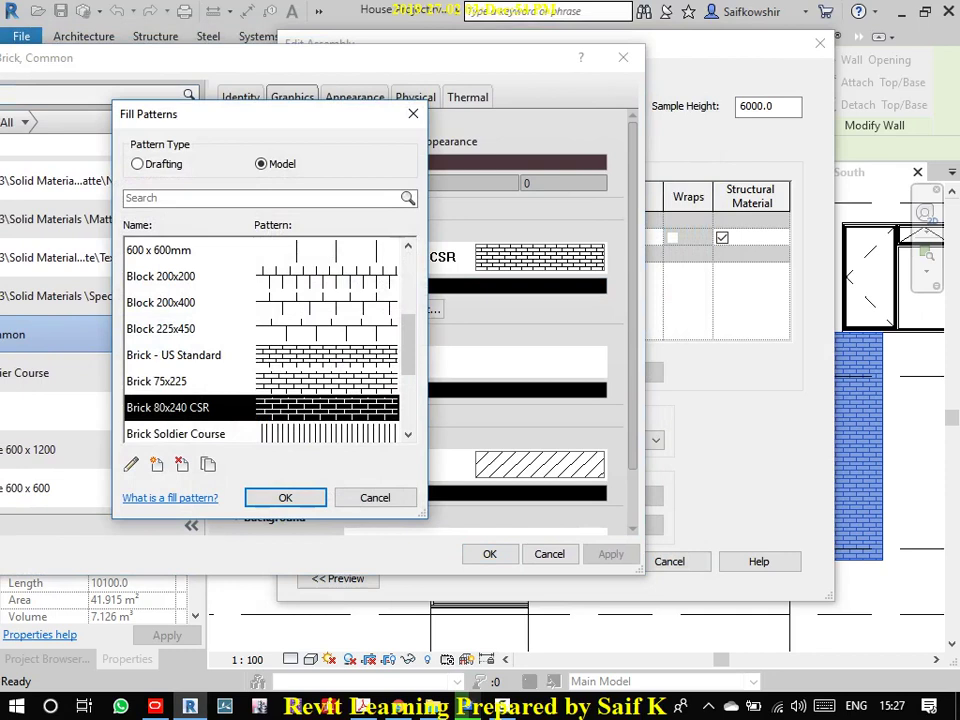
- Set the surface foreground pattern to Brick Soldier Course and apply it
left_click(156, 381)
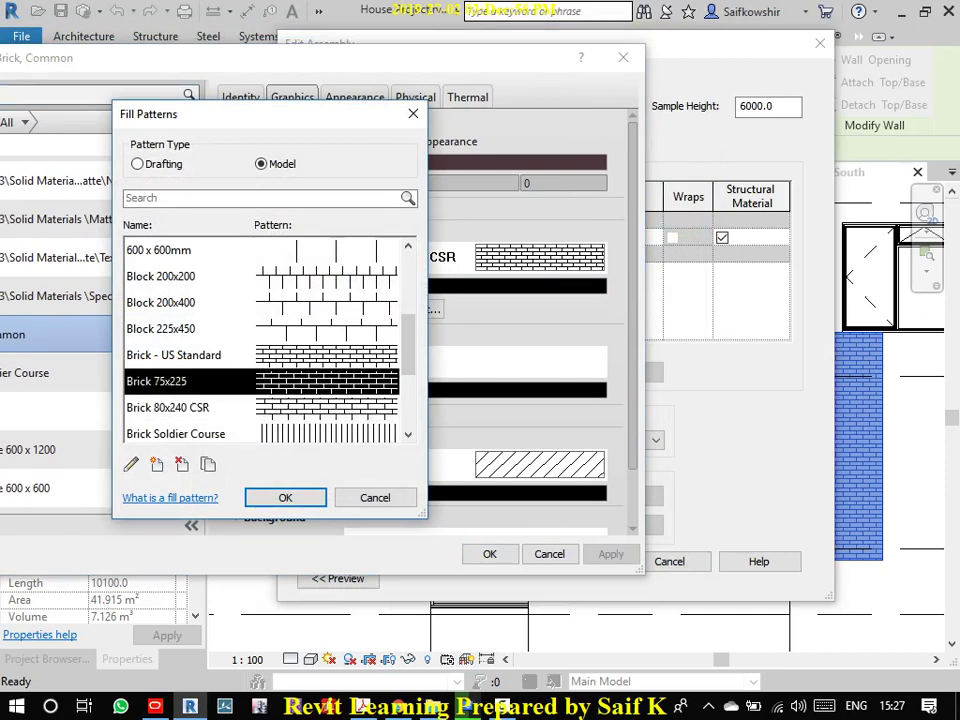
left_click(175, 434)
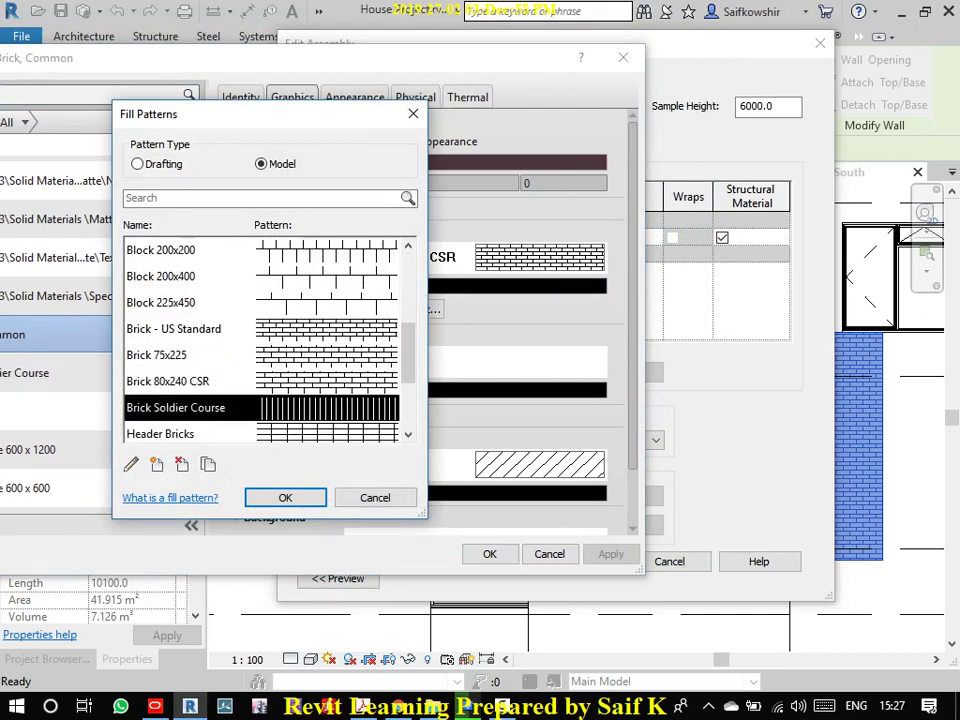
key("Return")
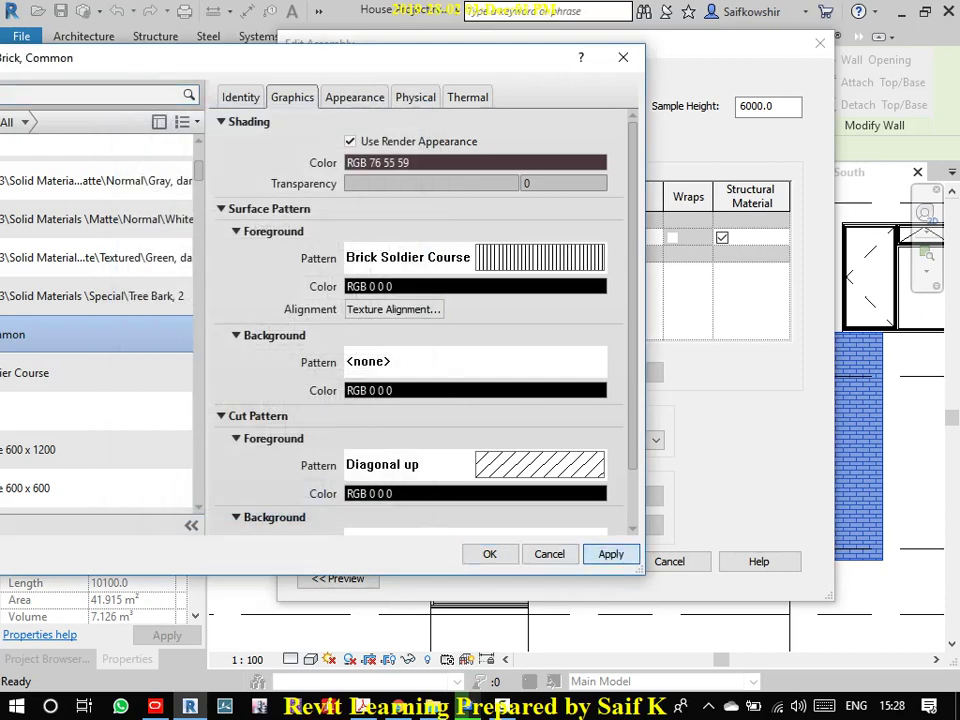
left_click(611, 554)
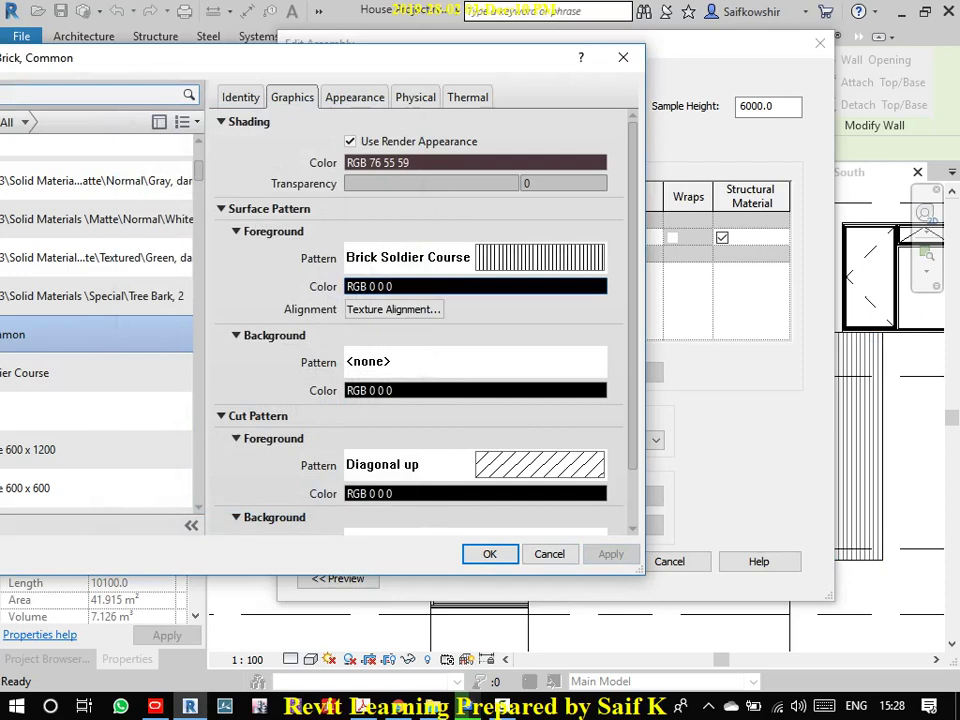
- Change the surface foreground pattern to 150 x 150 mm Squares
left_click(408, 257)
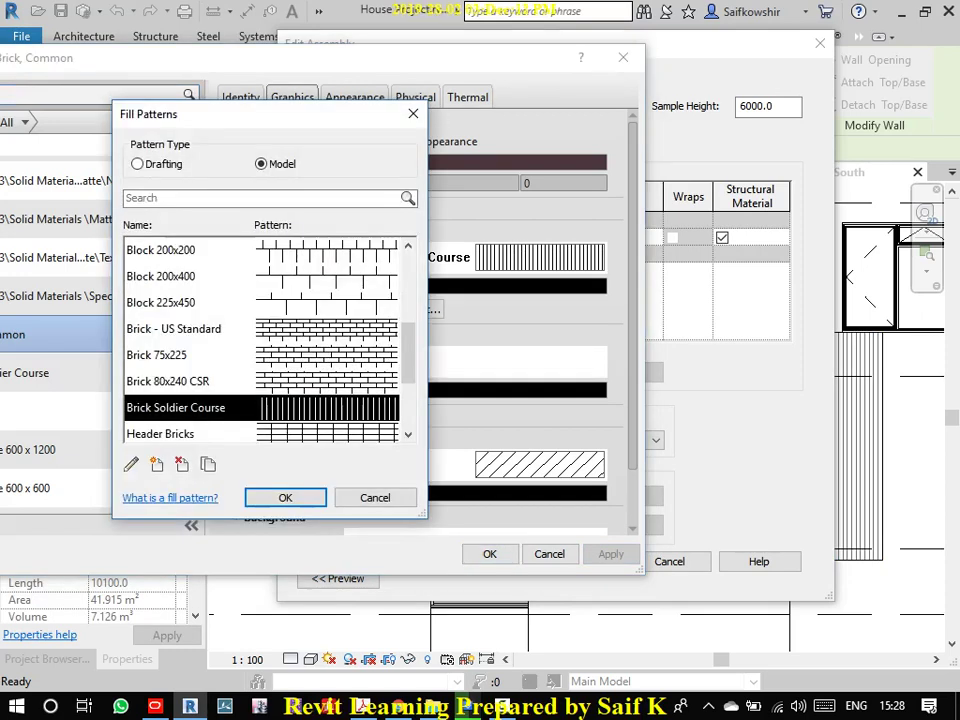
left_click(156, 355)
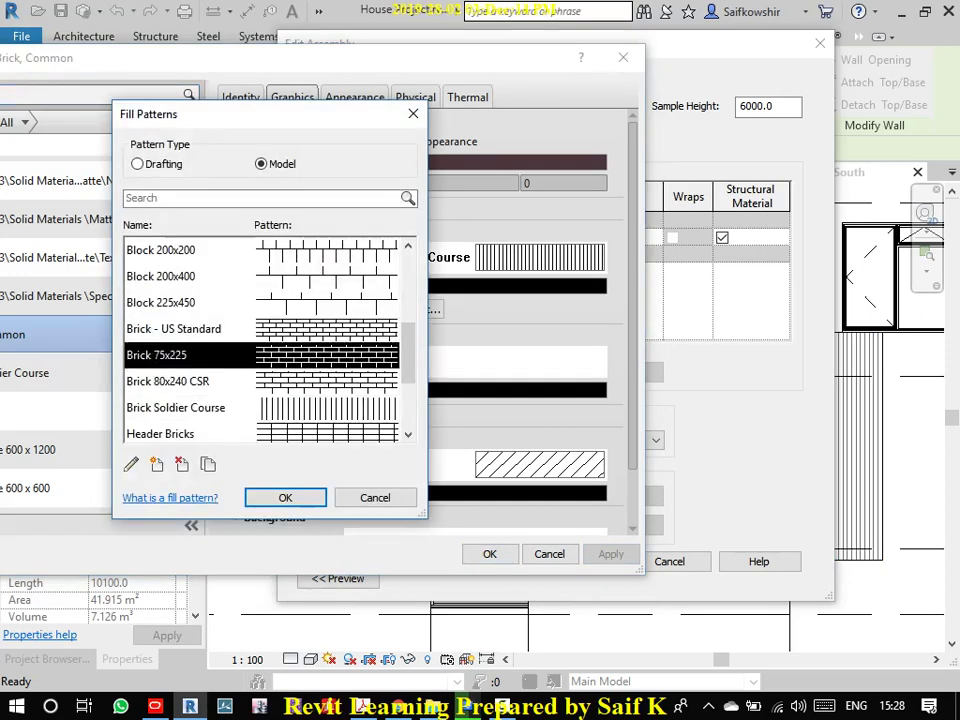
left_click(160, 250)
scroll(265, 340, "up", 3)
left_click(180, 302)
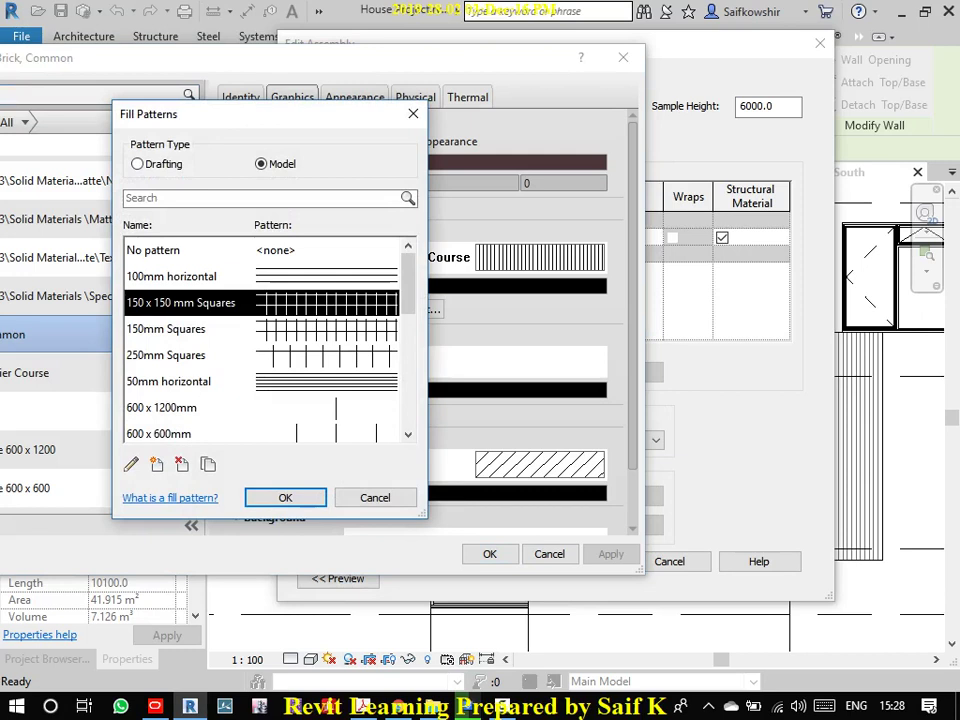
key("Return")
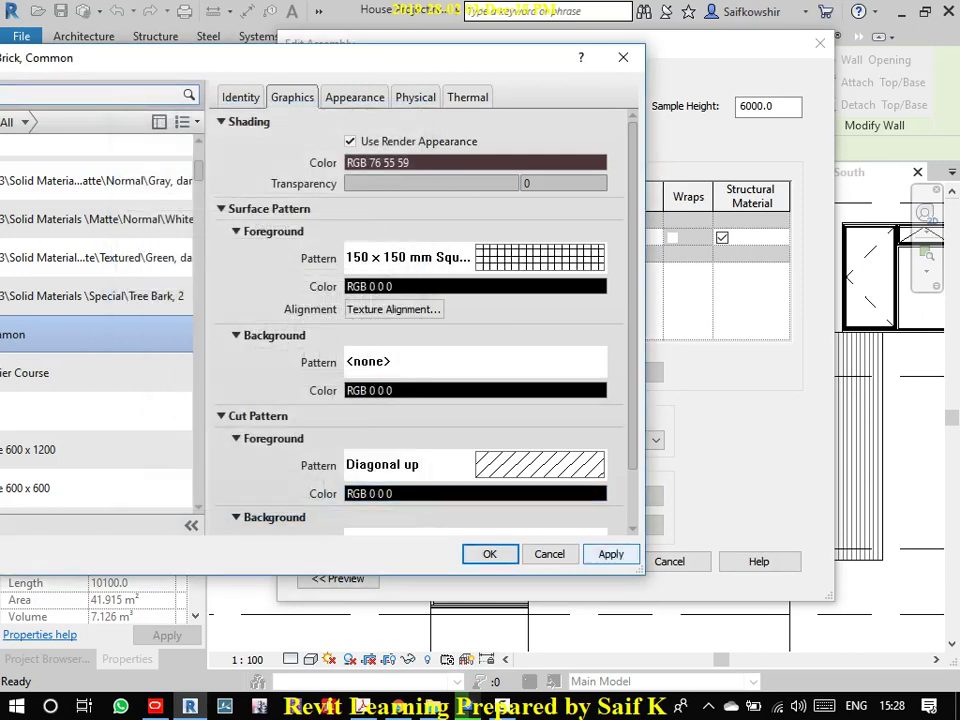
- Apply the 150 x 150 mm Squares pattern so the South elevation wall shows the grid
left_click(611, 554)
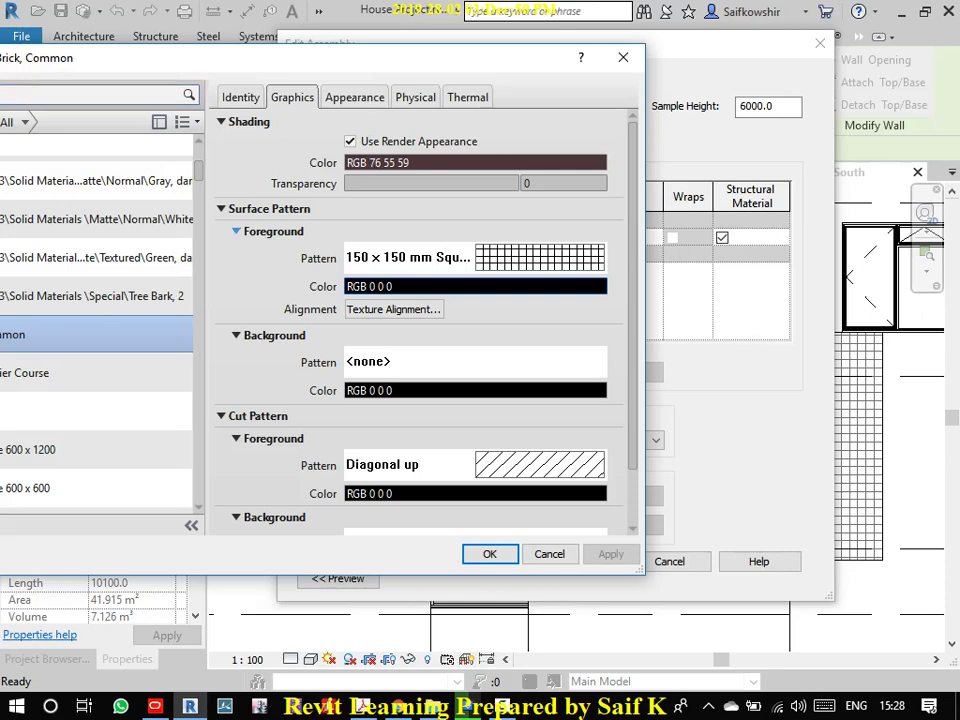
- Set the surface pattern colour to cyan RGB 20 255 255 and apply it to the wall
left_click(475, 286)
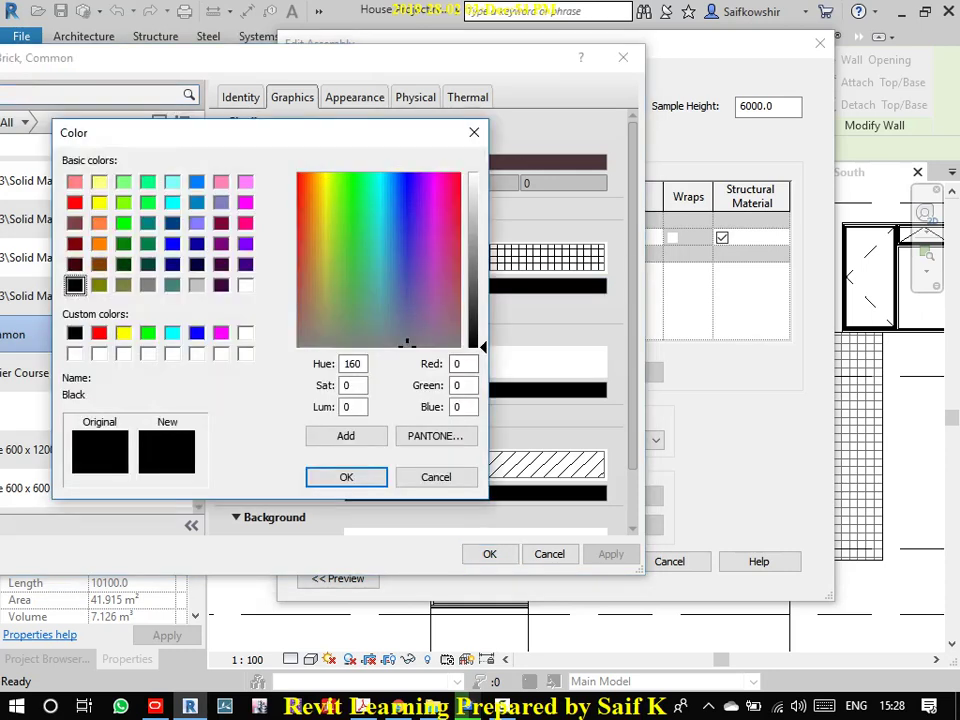
double_click(463, 364)
type("255")
key("Tab")
type("255")
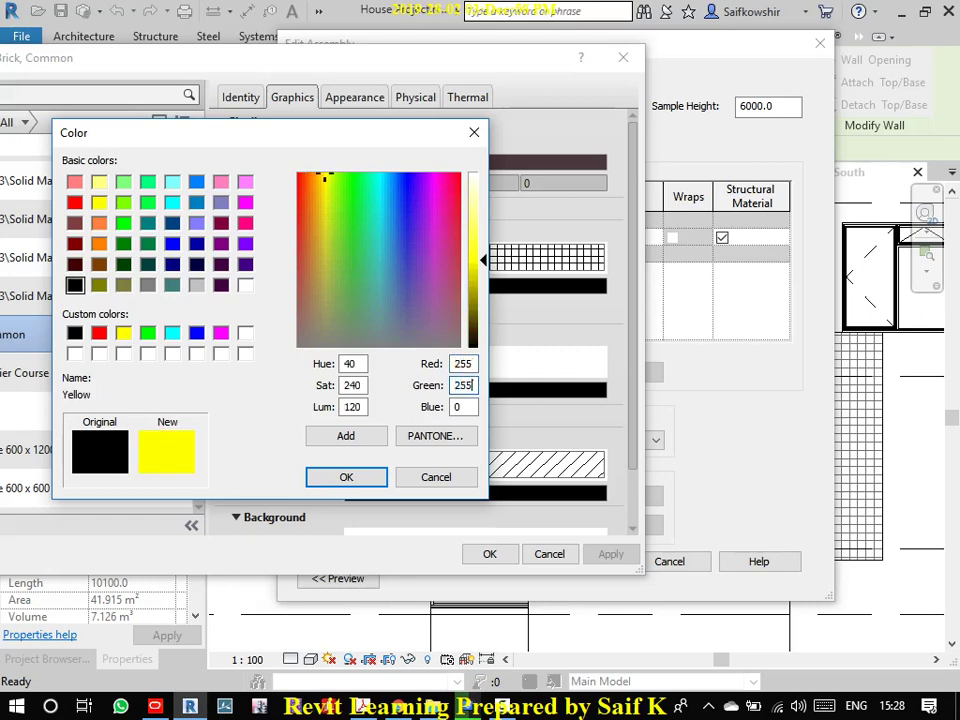
key("Tab")
type("25")
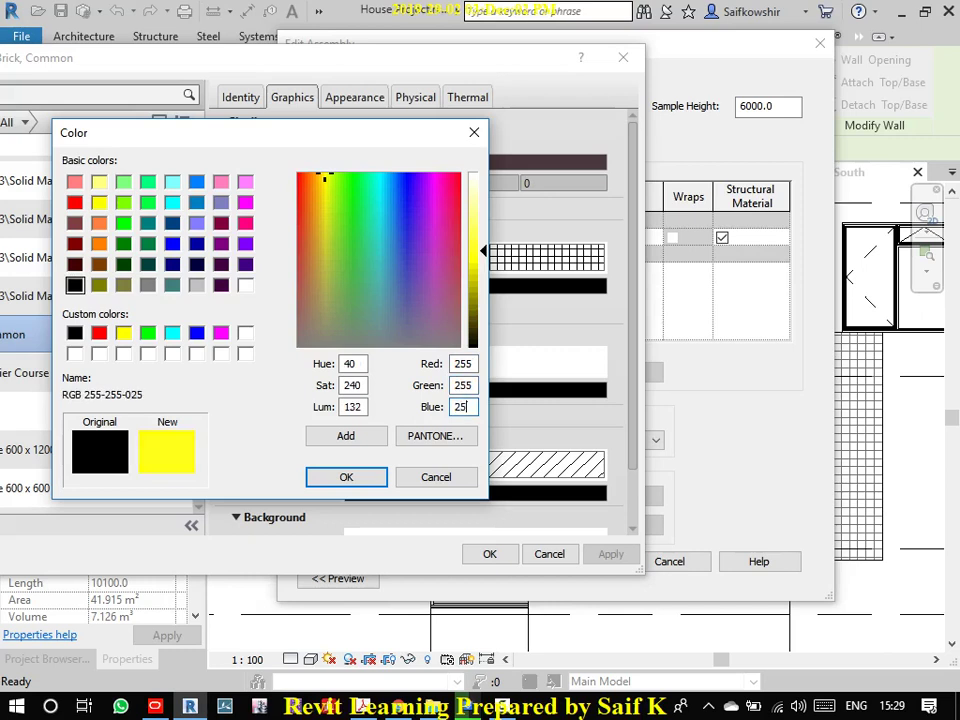
type("5")
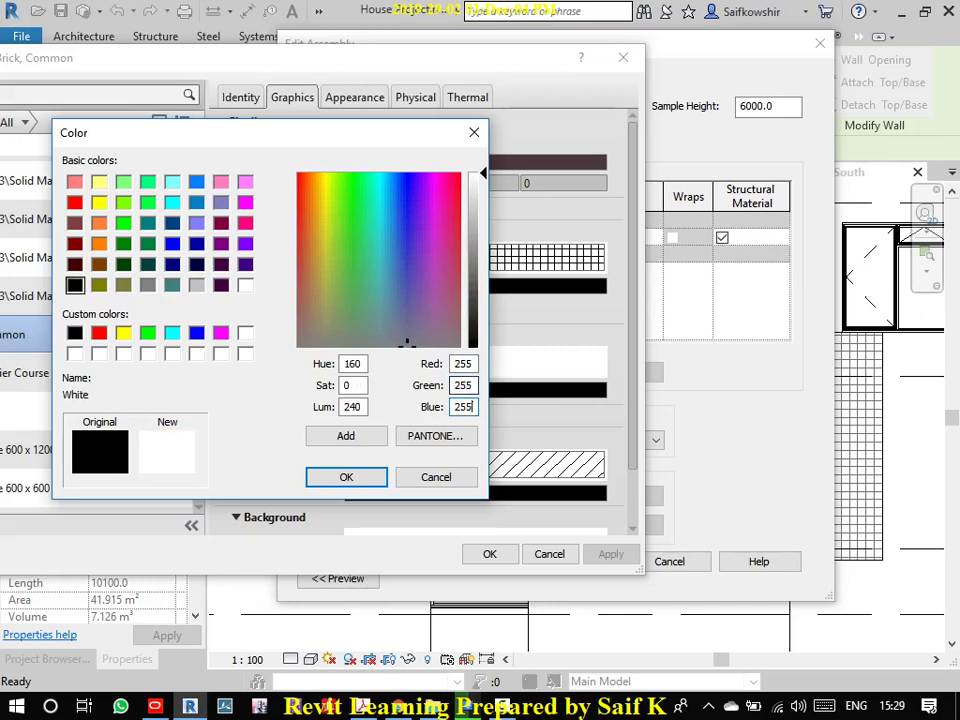
key("Tab")
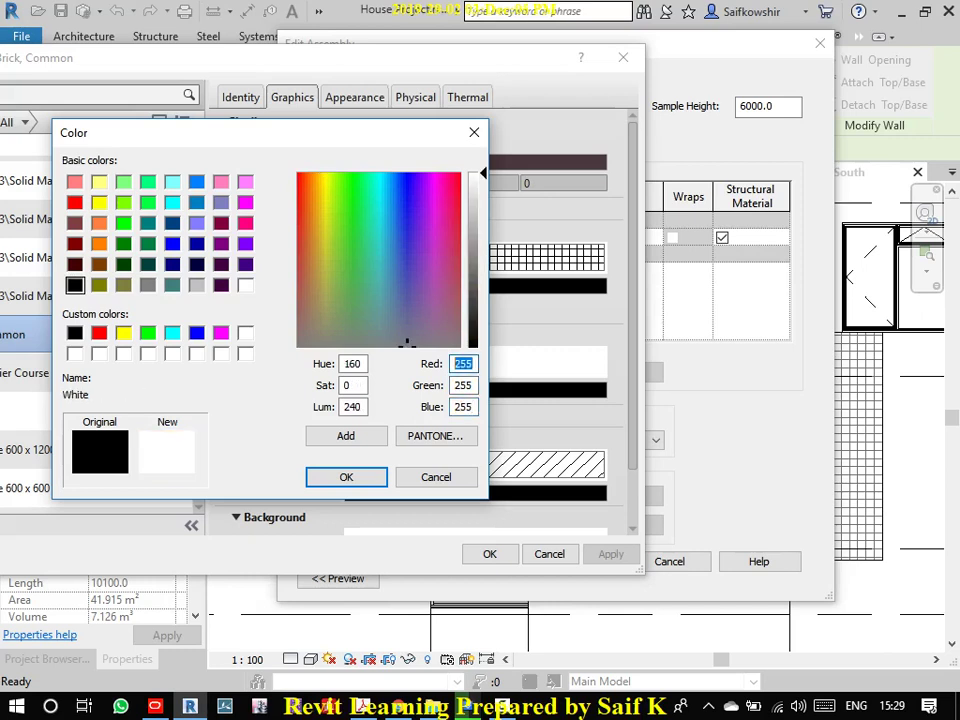
type("2")
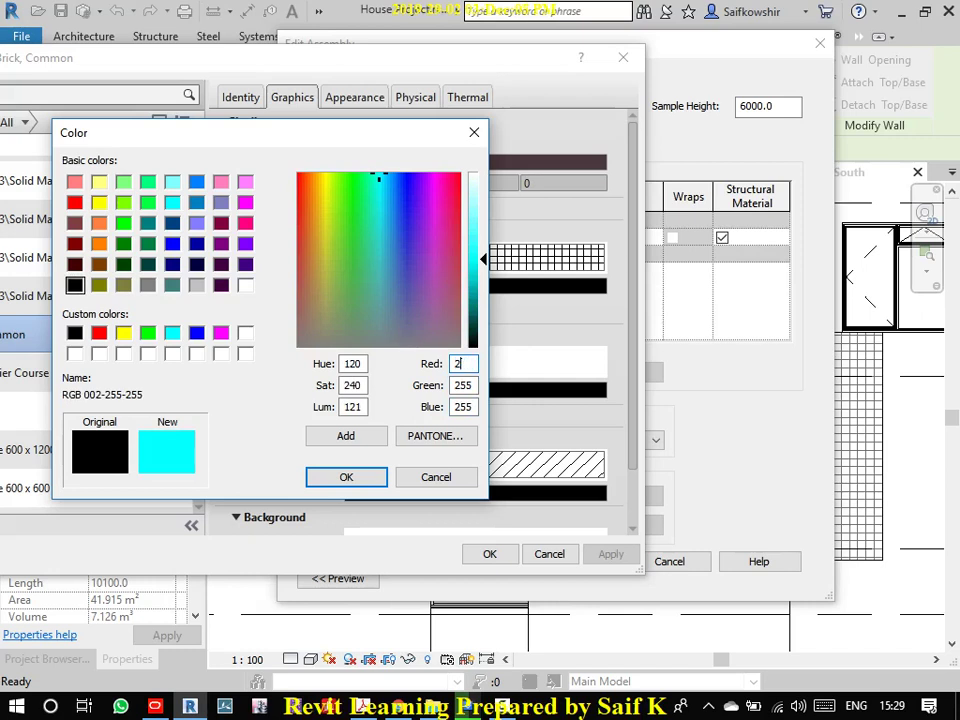
type("0")
key("Return")
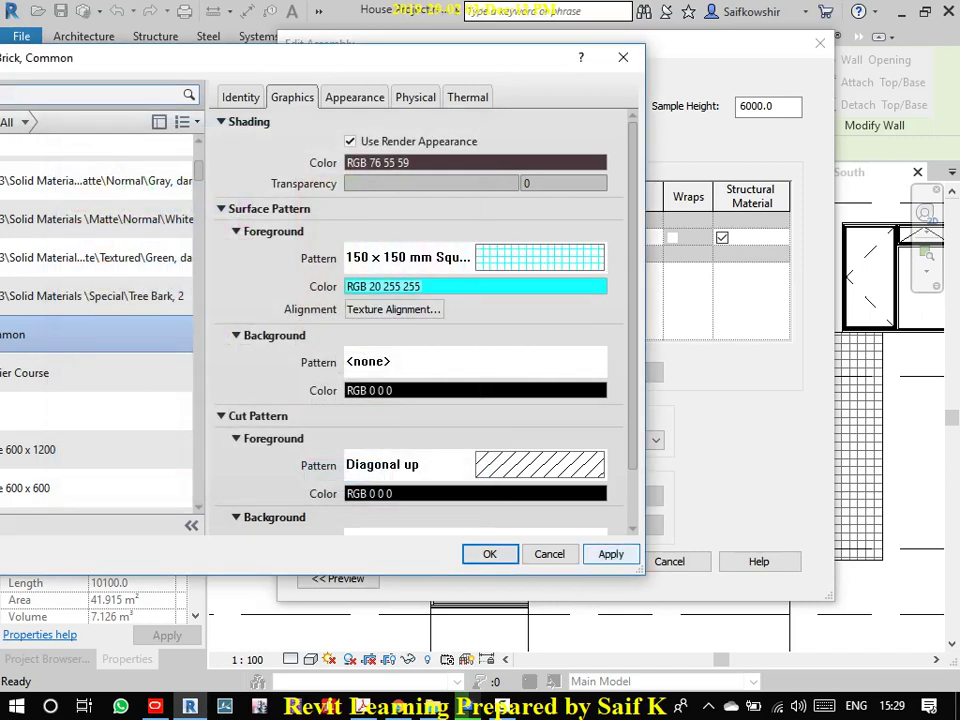
left_click(611, 554)
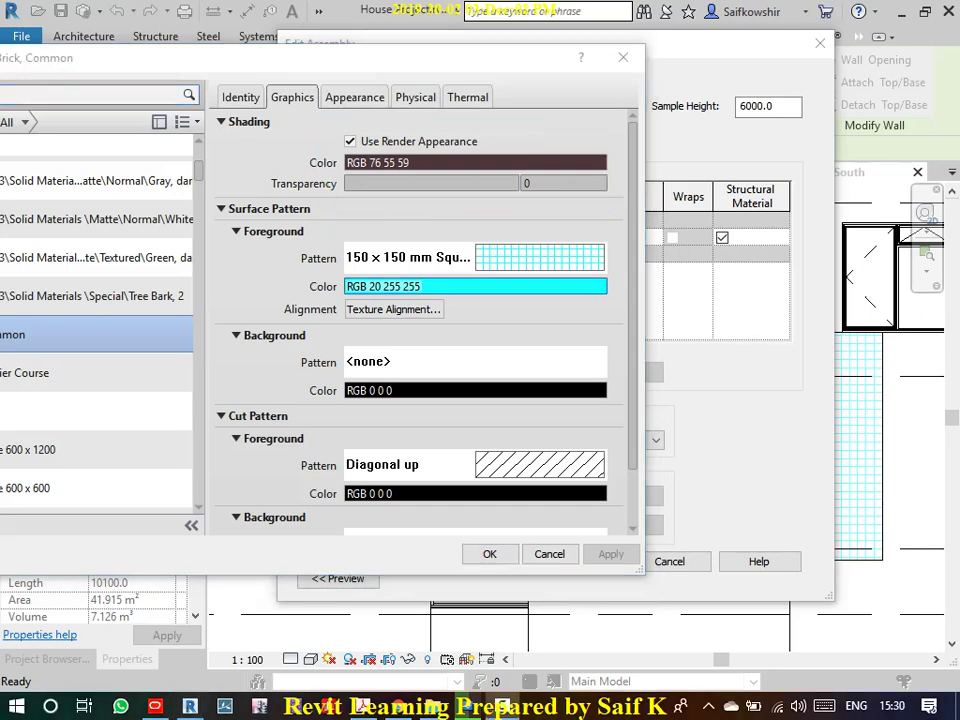
left_click(393, 309)
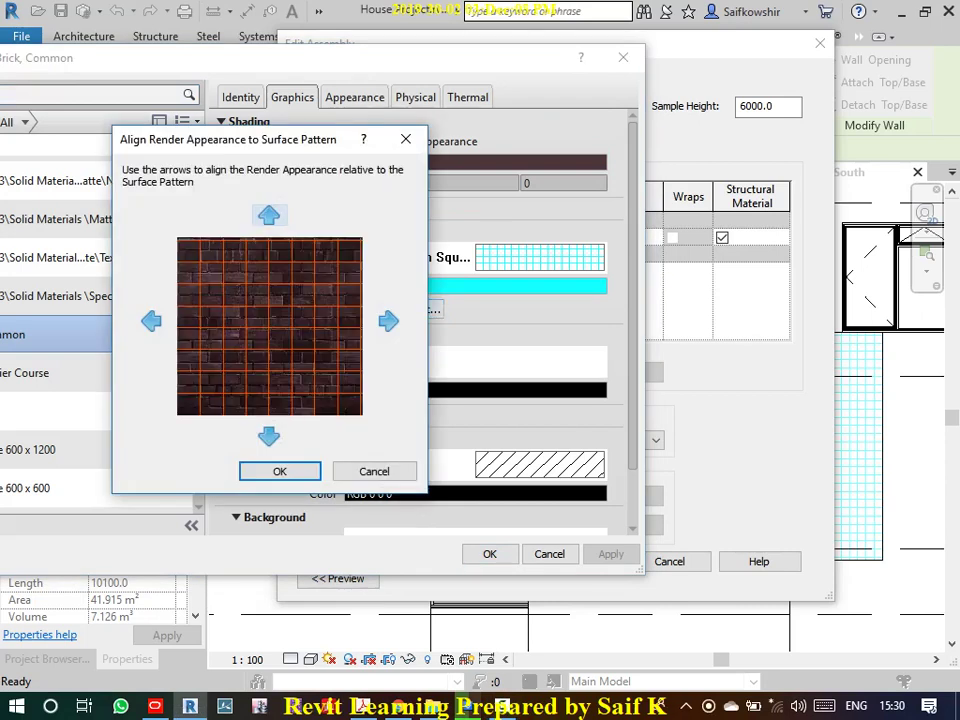
left_click(389, 321)
left_click(389, 321)
left_click(389, 321)
left_click(389, 321)
left_click(389, 321)
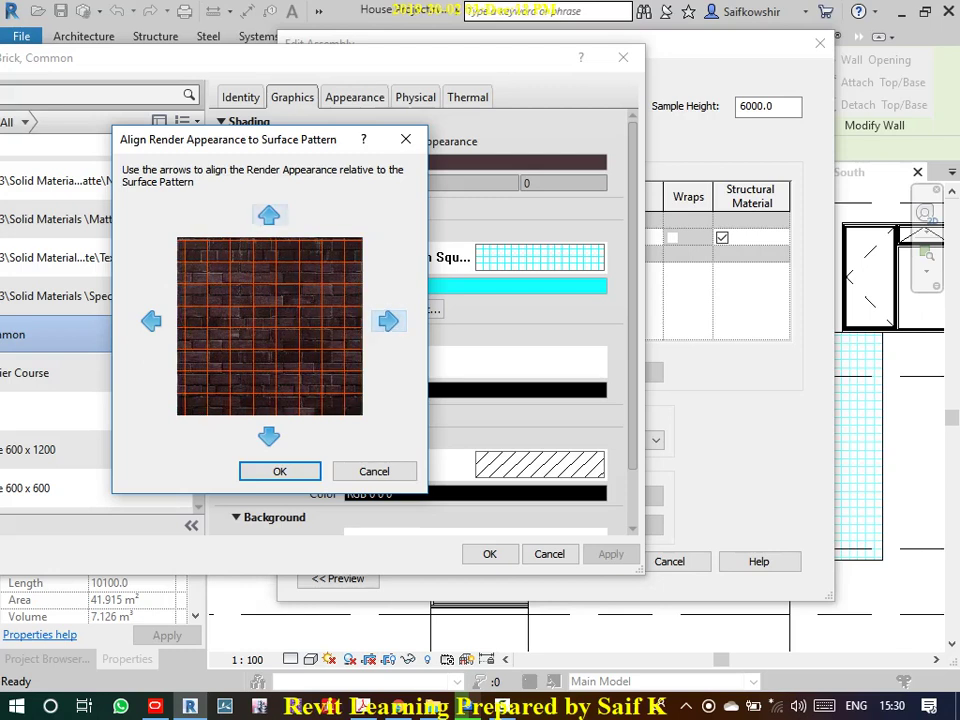
left_click(268, 215)
left_click(268, 215)
left_click(268, 215)
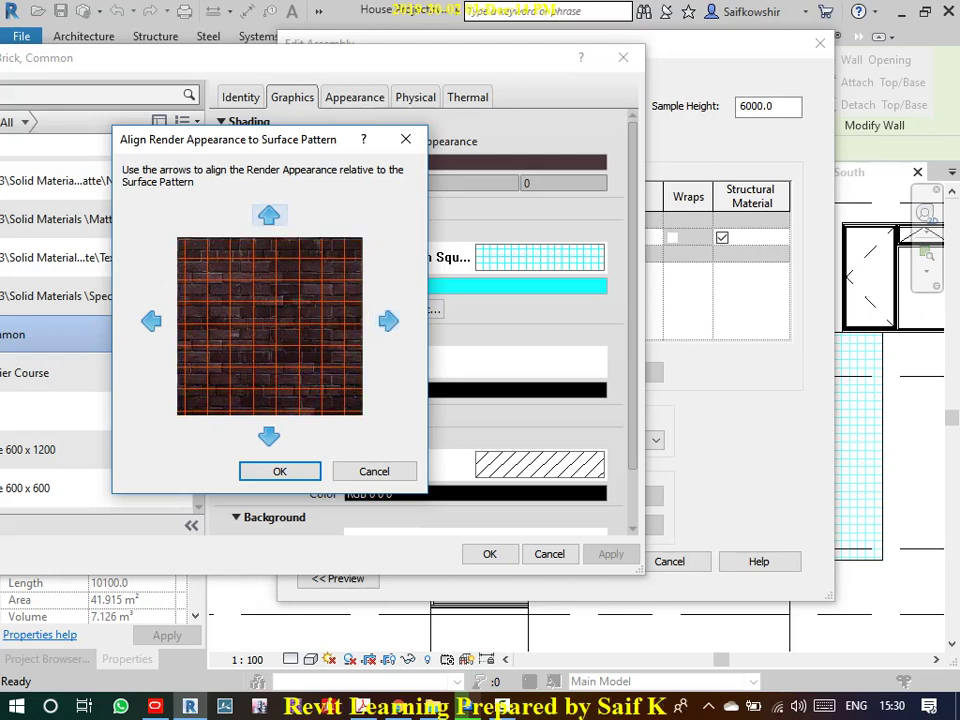
left_click(268, 436)
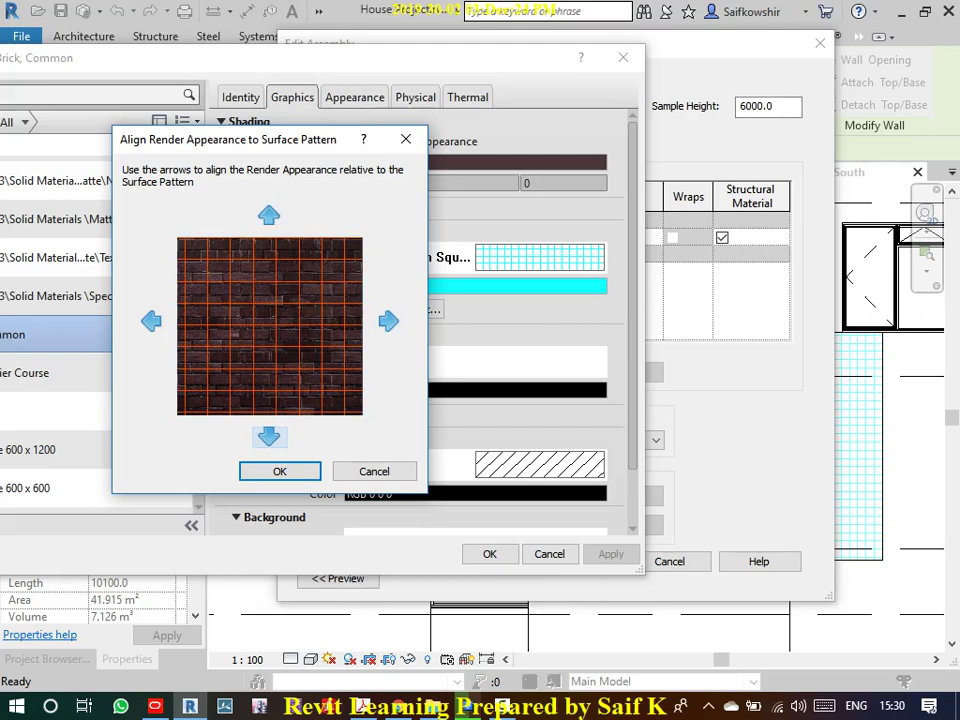
left_click(388, 320)
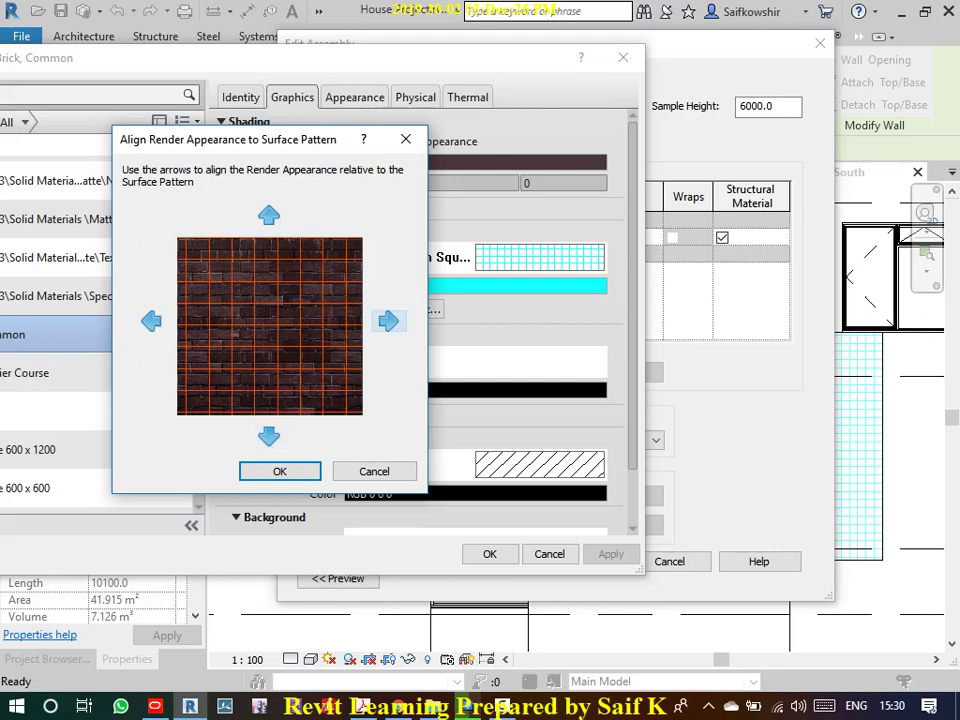
left_click(268, 436)
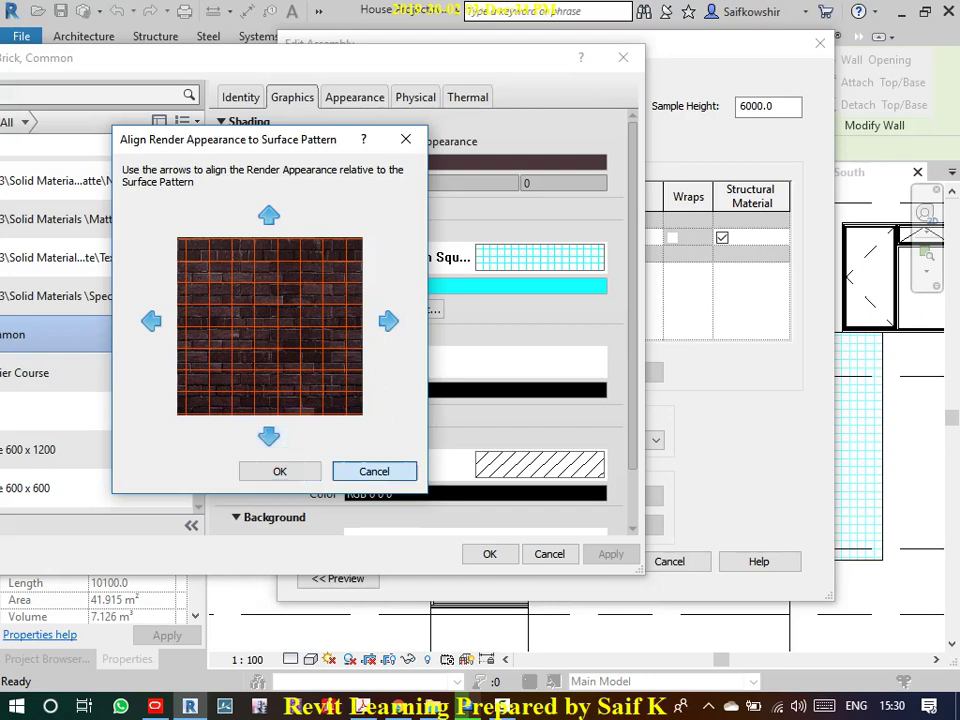
left_click(374, 471)
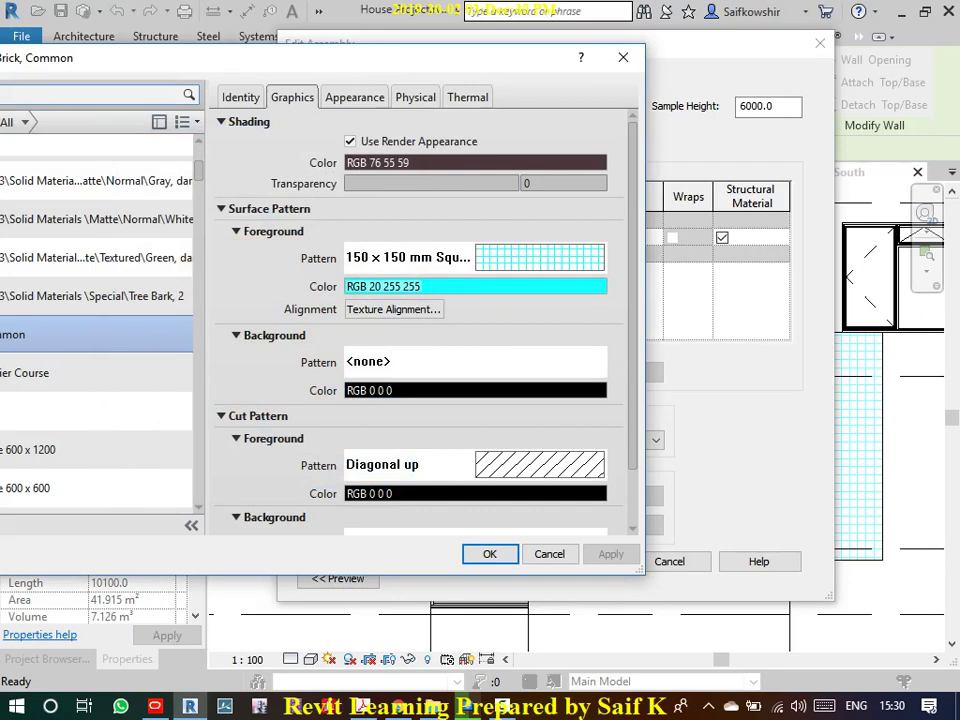
- Set the Brick, Common surface background pattern to <Solid fill> and close the Material Browser
left_click(475, 361)
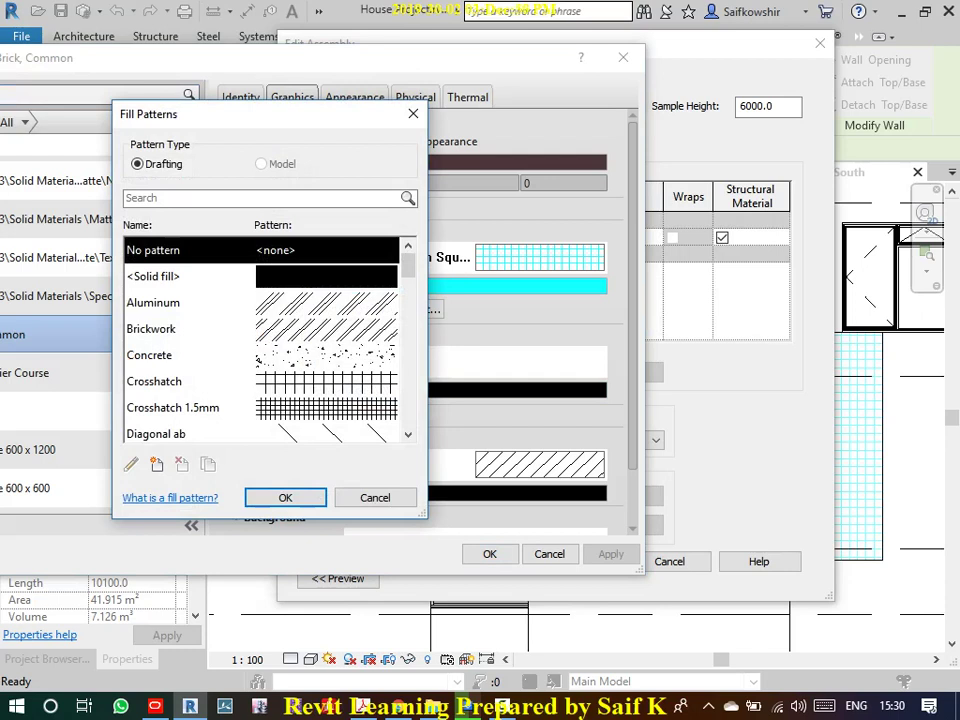
left_click(153, 276)
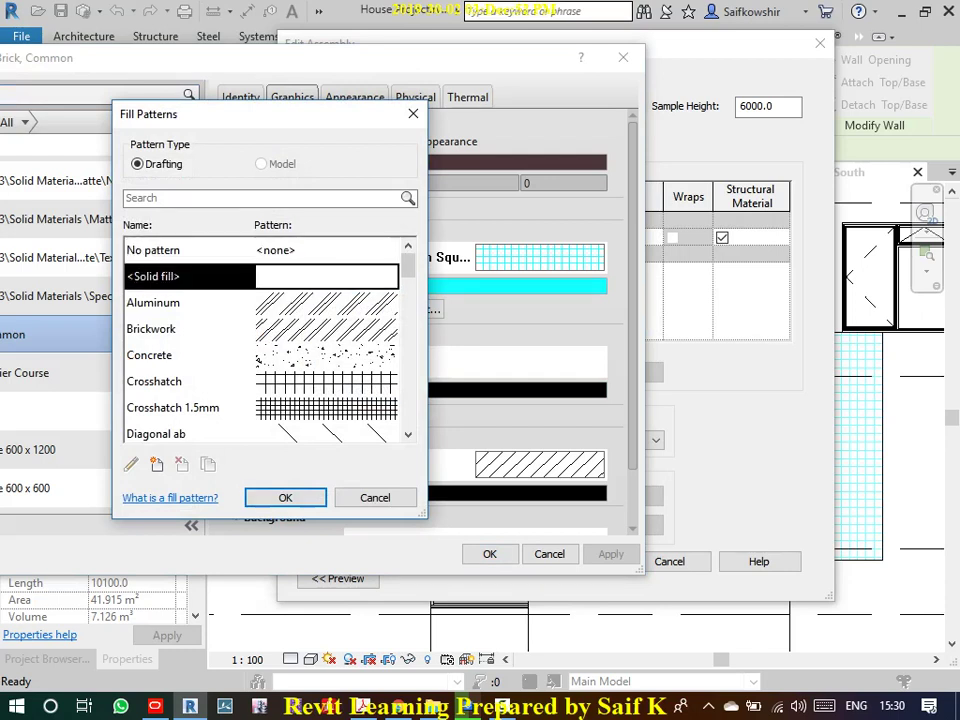
left_click(285, 497)
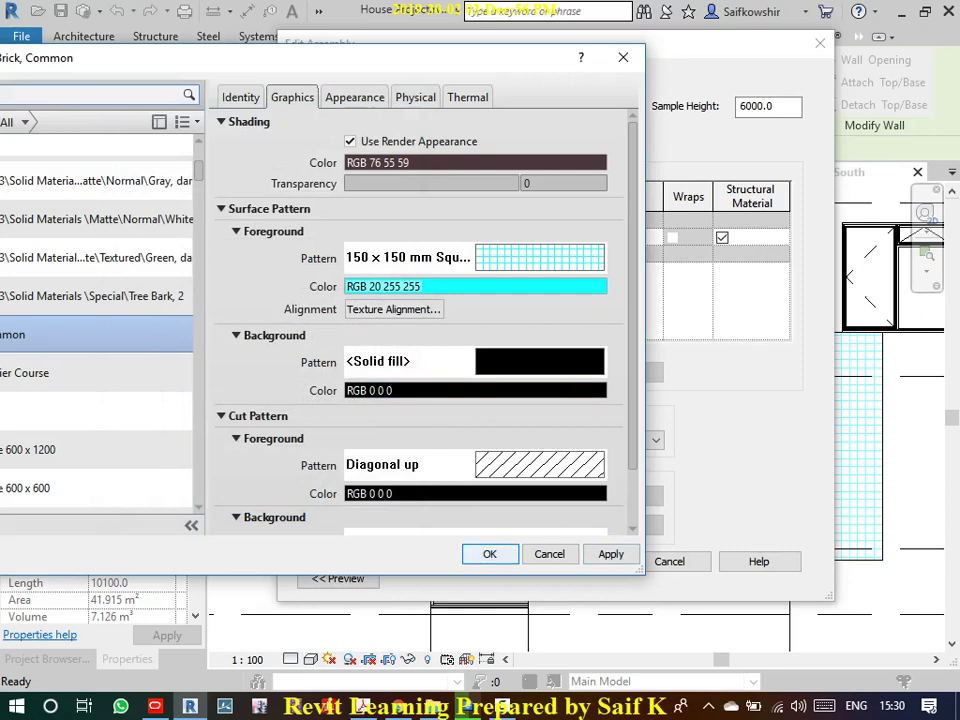
key("Return")
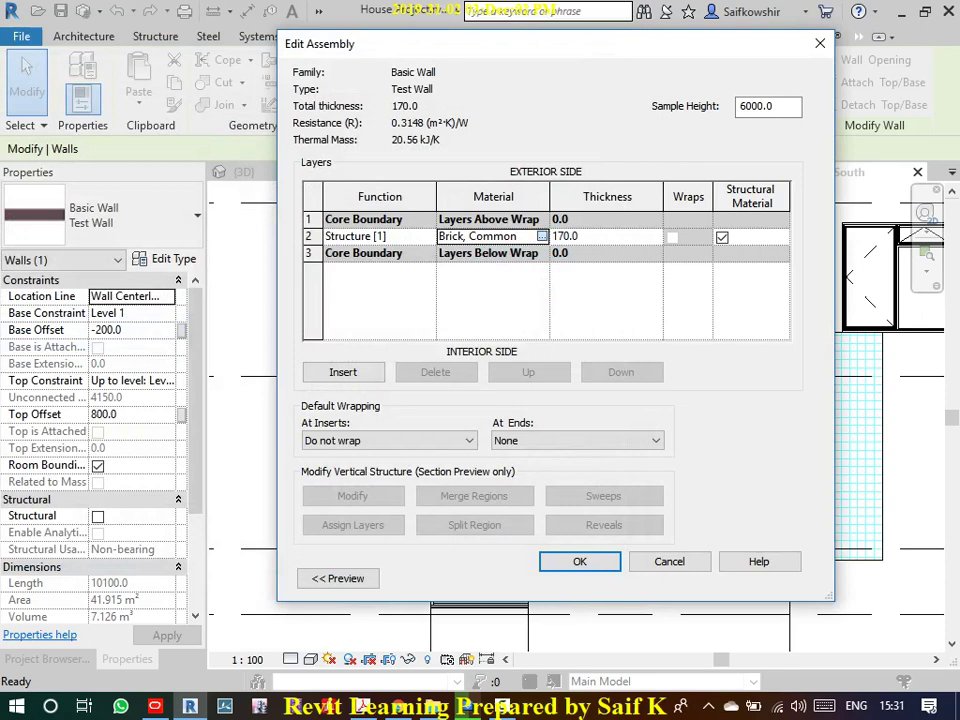
- Reopen Brick, Common and apply Aluminum as the surface background pattern
left_click(543, 236)
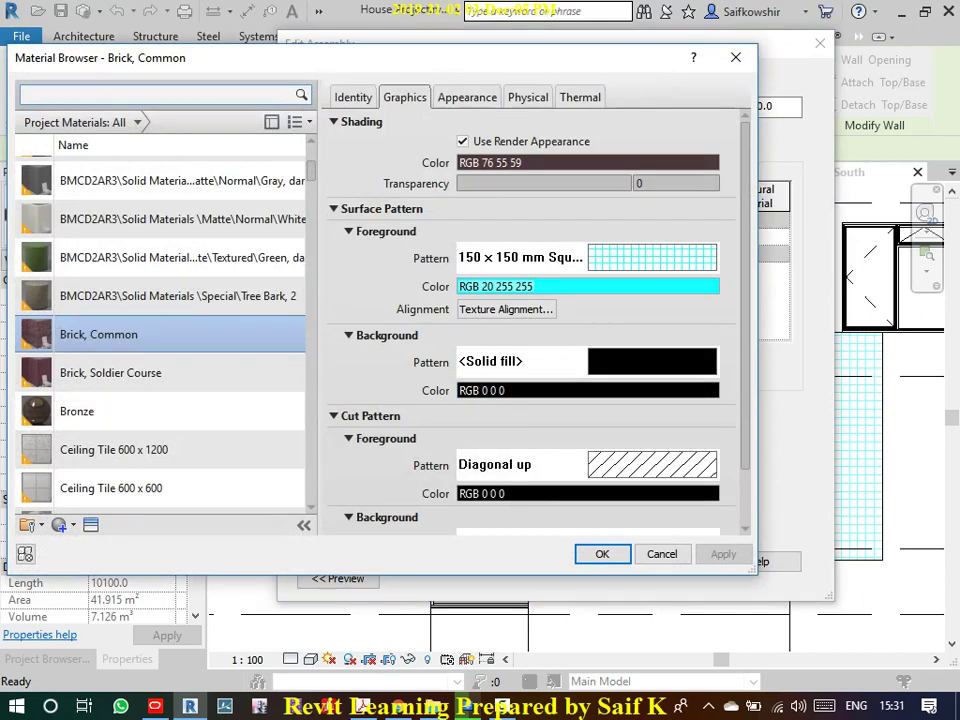
left_click(652, 361)
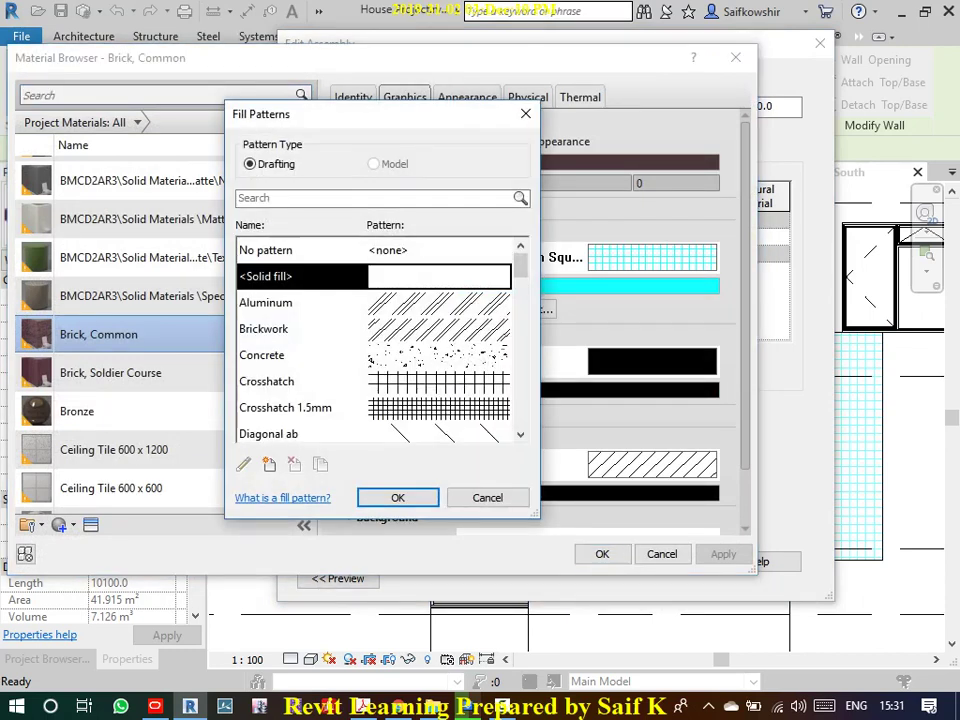
left_click(266, 302)
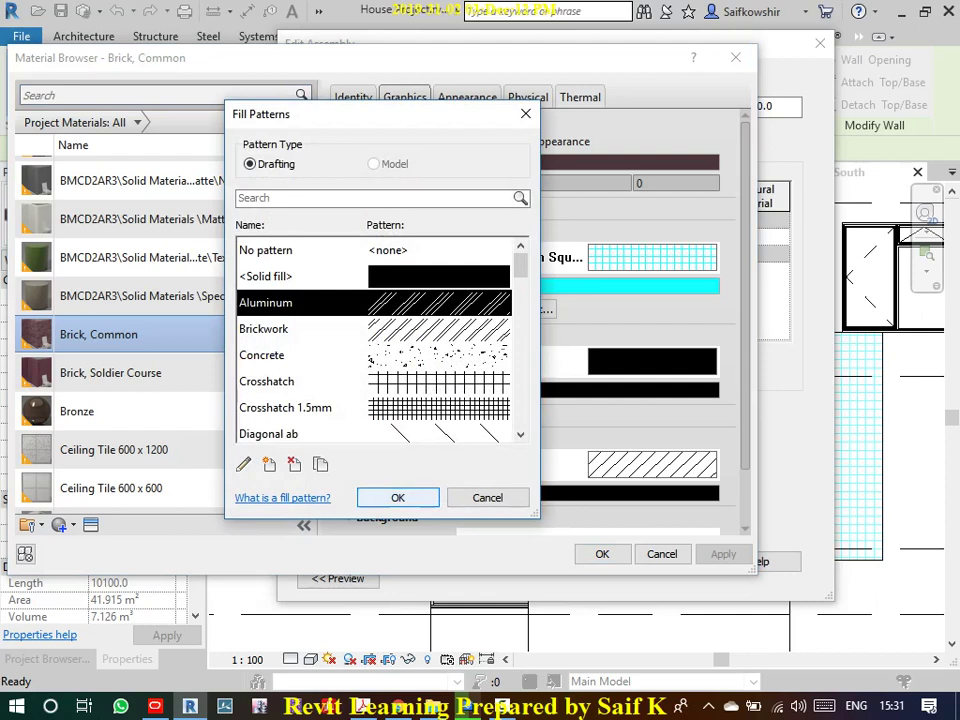
key("Return")
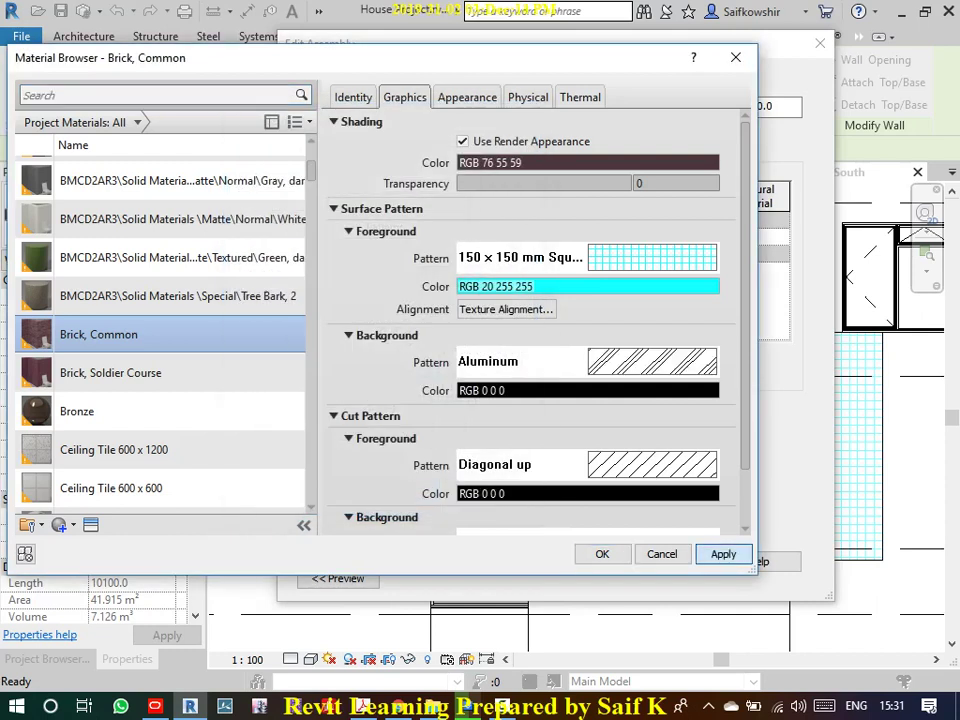
left_click(723, 554)
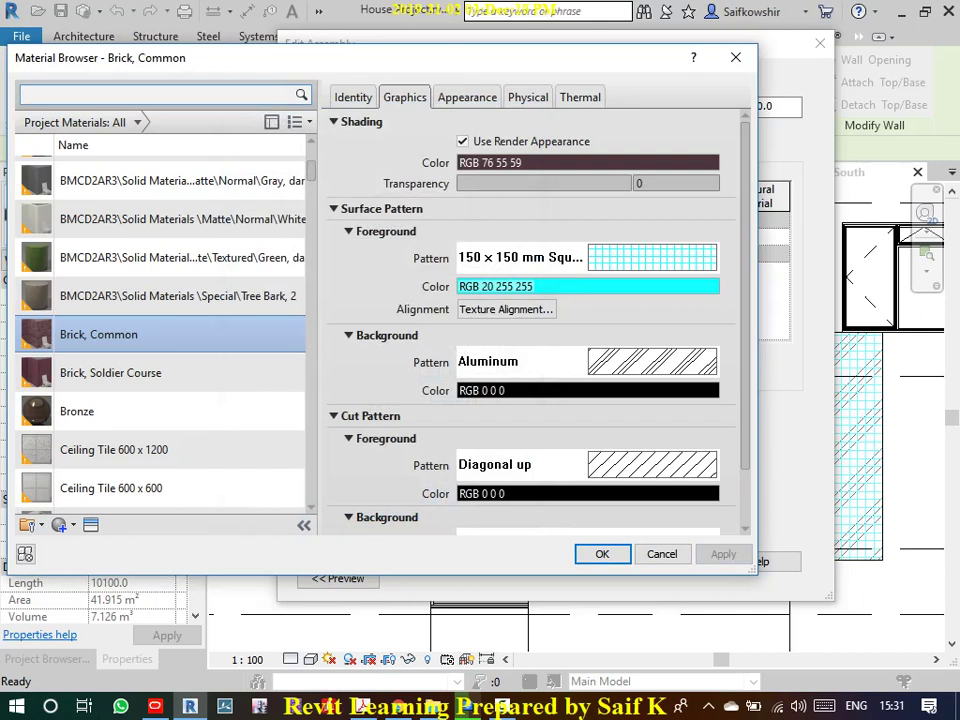
- Change the surface background pattern from Aluminum to Concrete
mouse_move(880, 462)
left_mouse_down()
mouse_move(855, 492)
mouse_move(862, 468)
mouse_move(673, 352)
left_mouse_up()
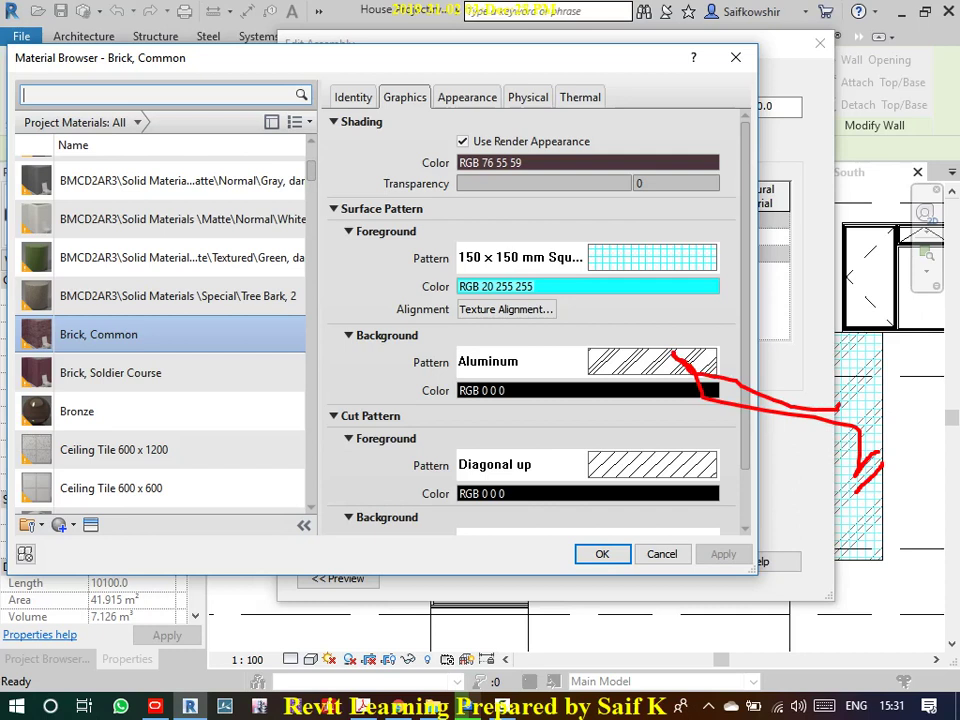
left_click_drag(716, 320, 700, 350)
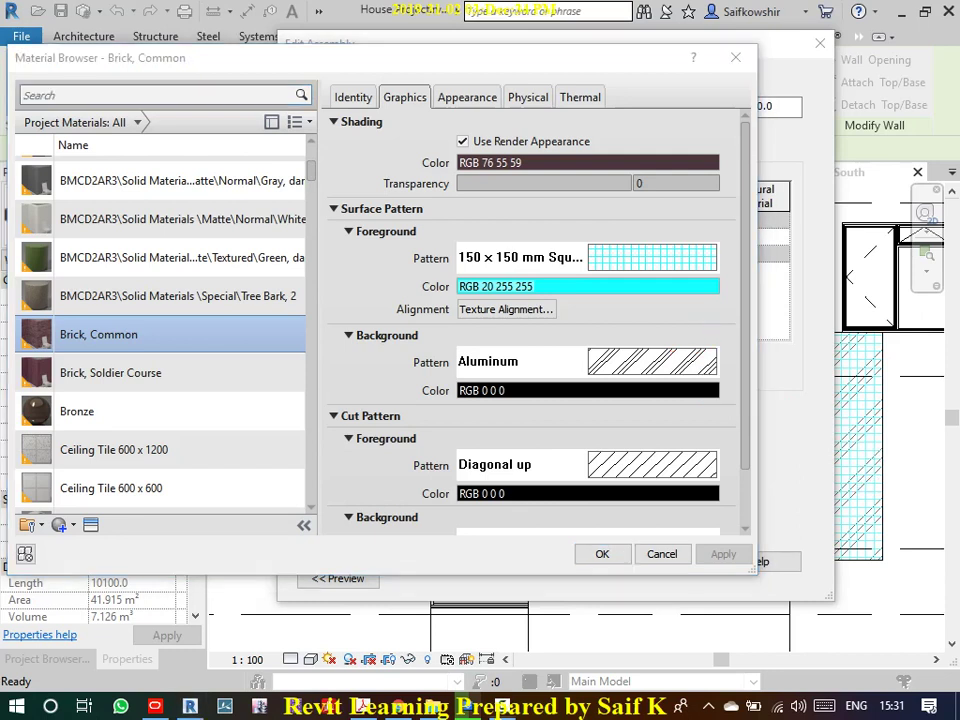
left_click(652, 361)
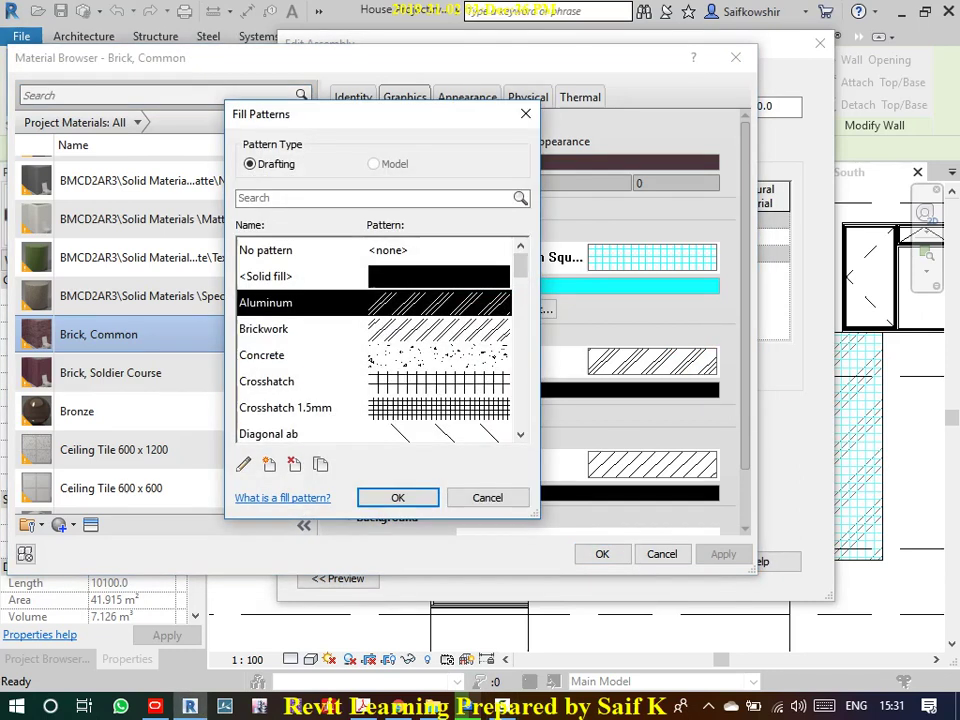
left_click(262, 355)
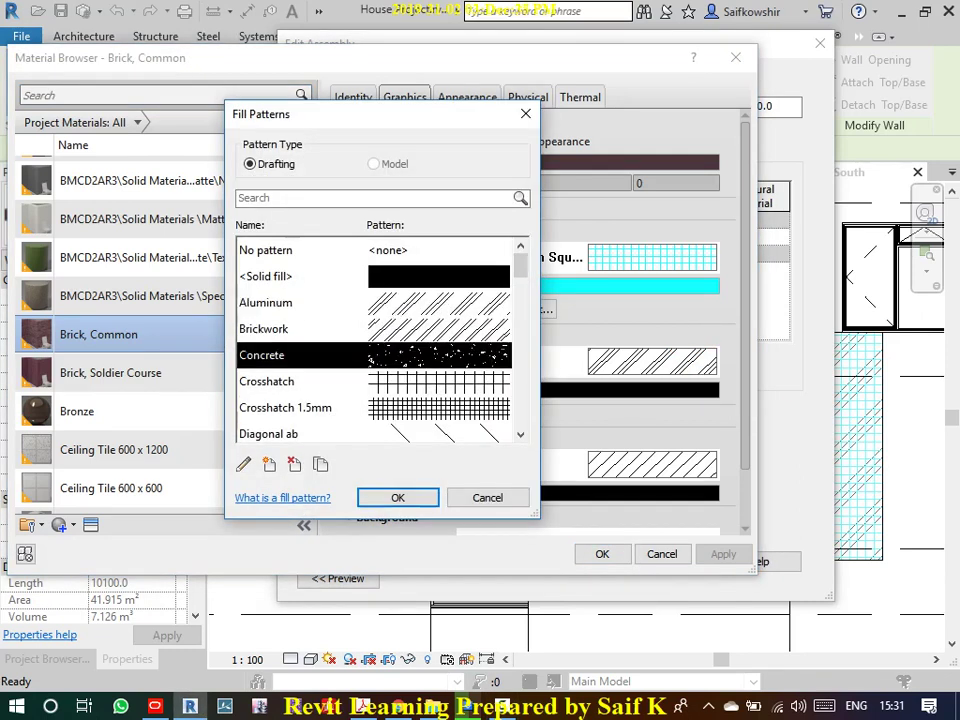
key("Return")
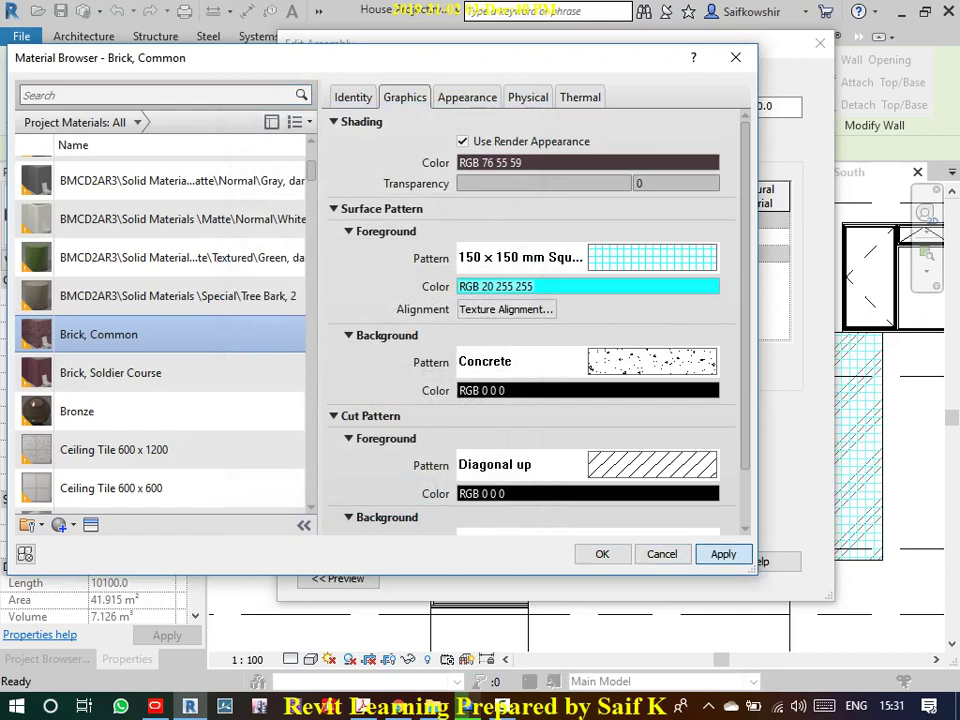
- Apply the Concrete background and start its colour from a light blue swatch
left_click(723, 554)
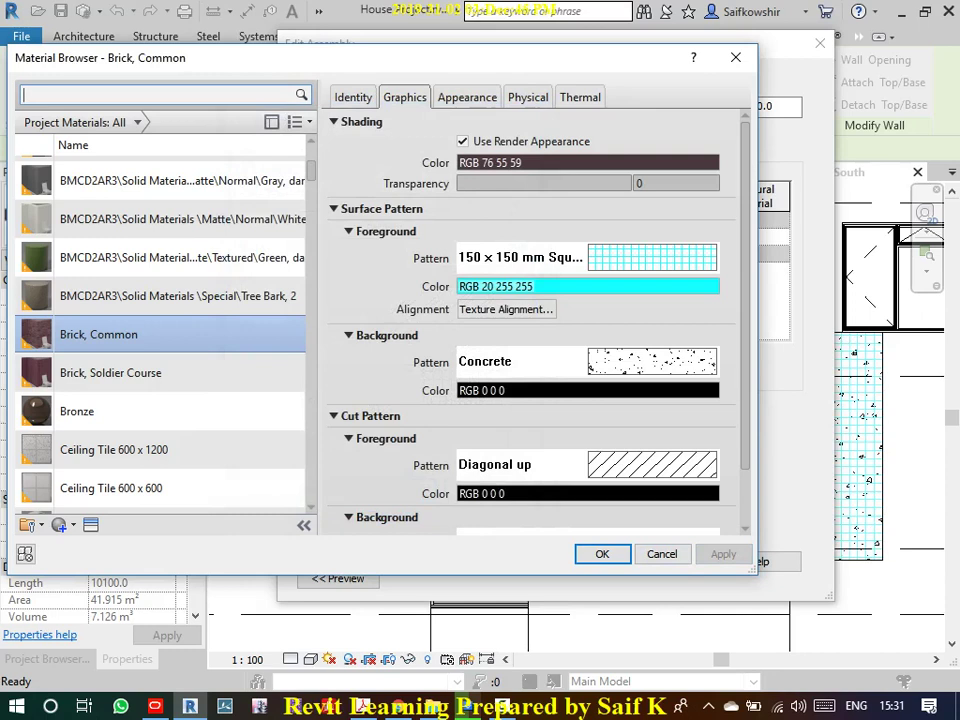
left_click(587, 390)
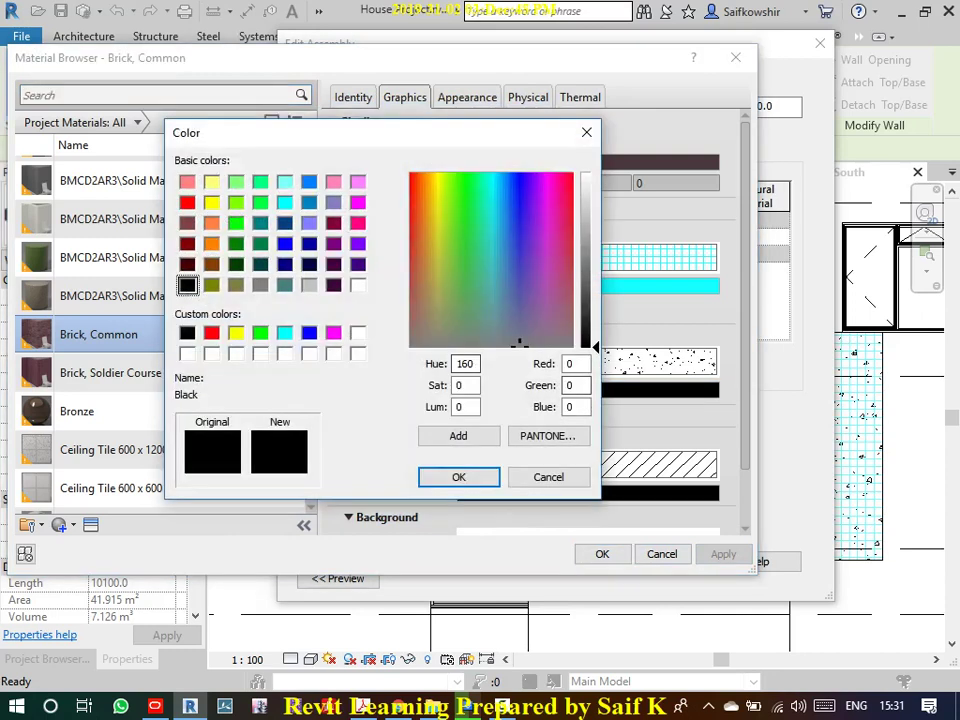
left_click(285, 243)
left_click(309, 222)
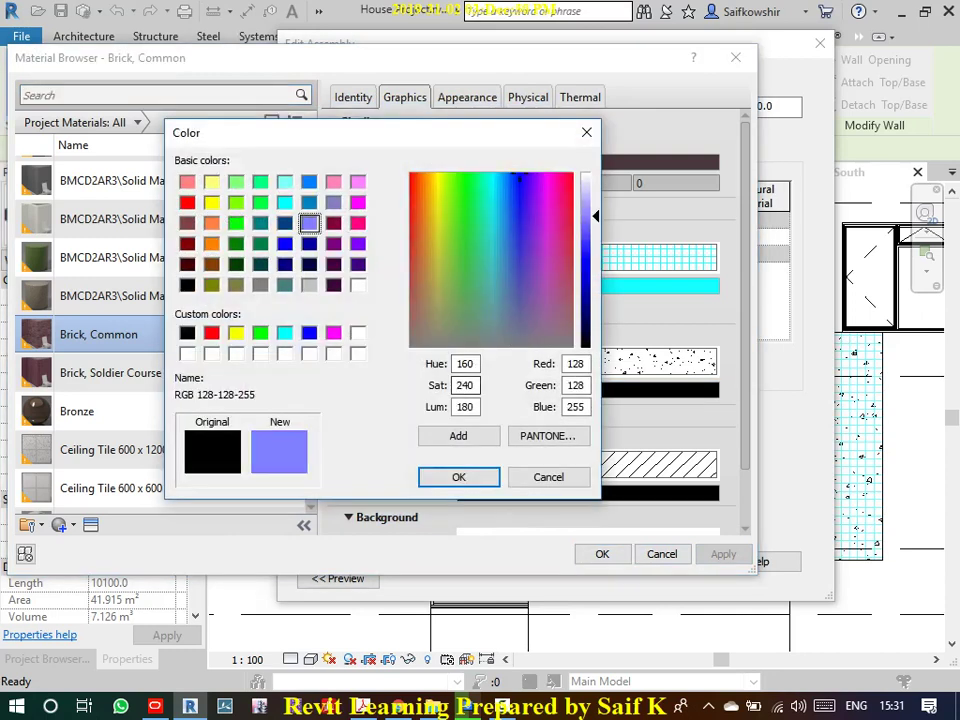
left_click(575, 363)
double_click(575, 363)
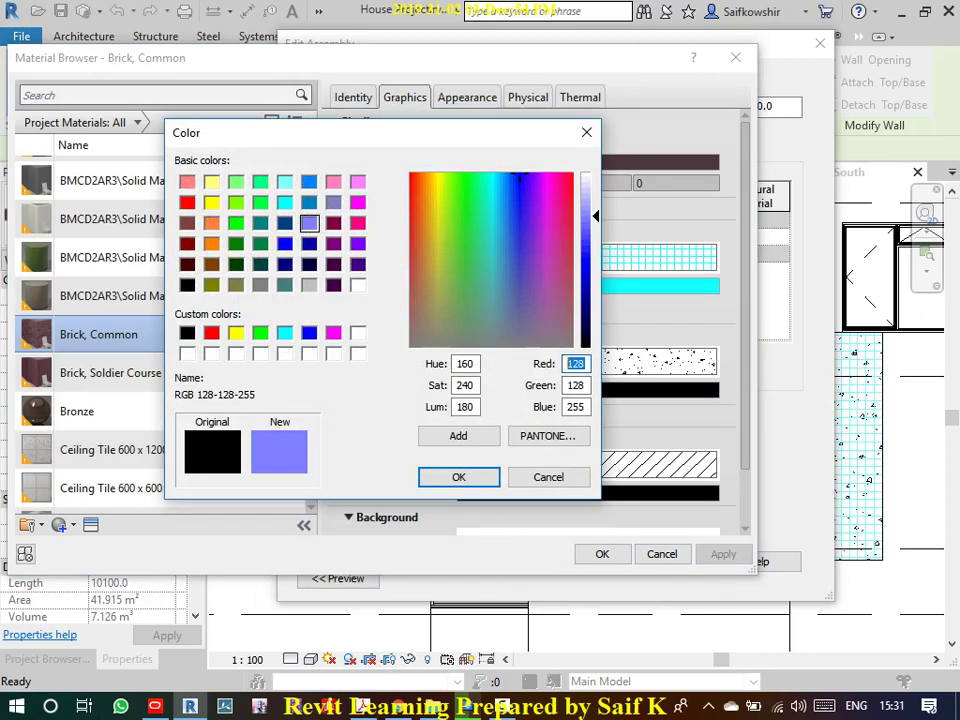
type("0")
key("Tab")
type("0")
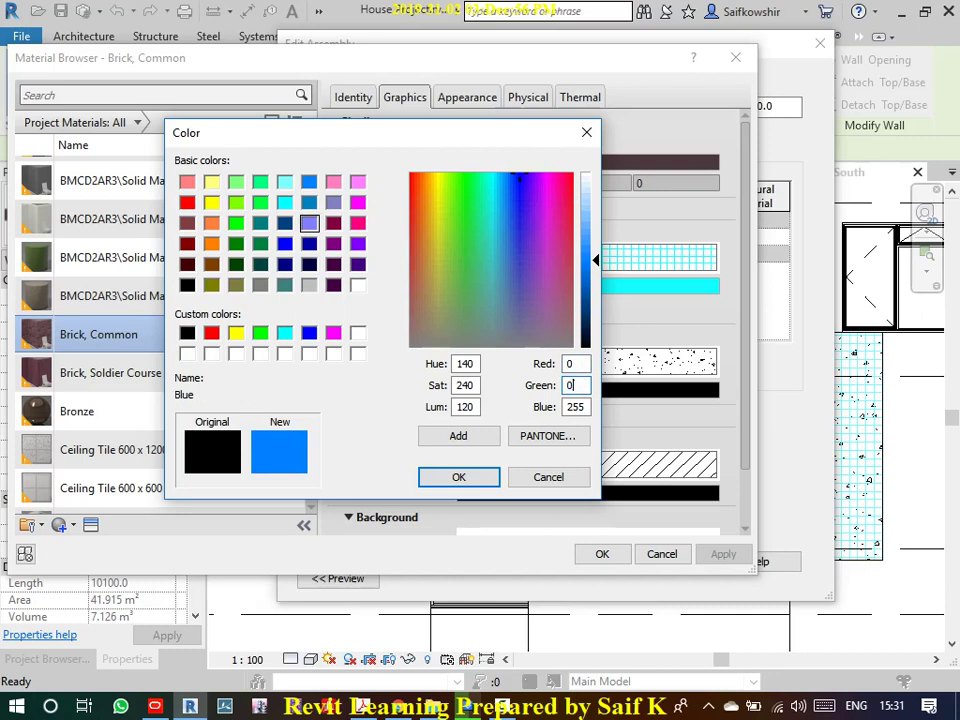
double_click(575, 406)
type("0")
- Enter RGB 225, 255, 255 as the background colour, confirm it and apply
left_click(575, 363)
double_click(575, 363)
type("2")
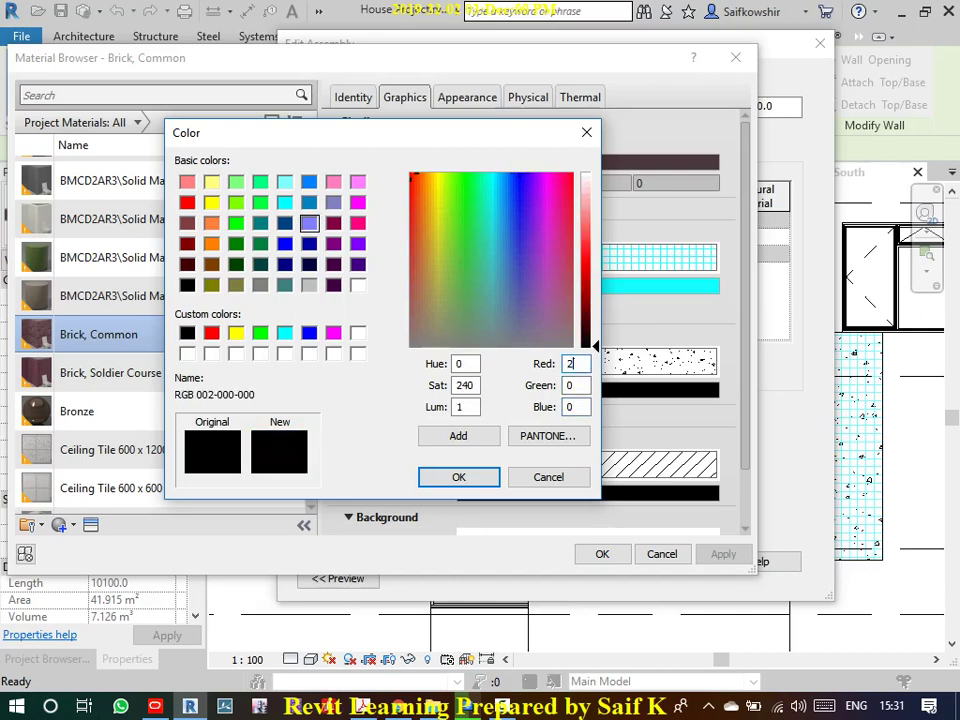
type("25")
left_click(575, 385)
double_click(570, 385)
type("2")
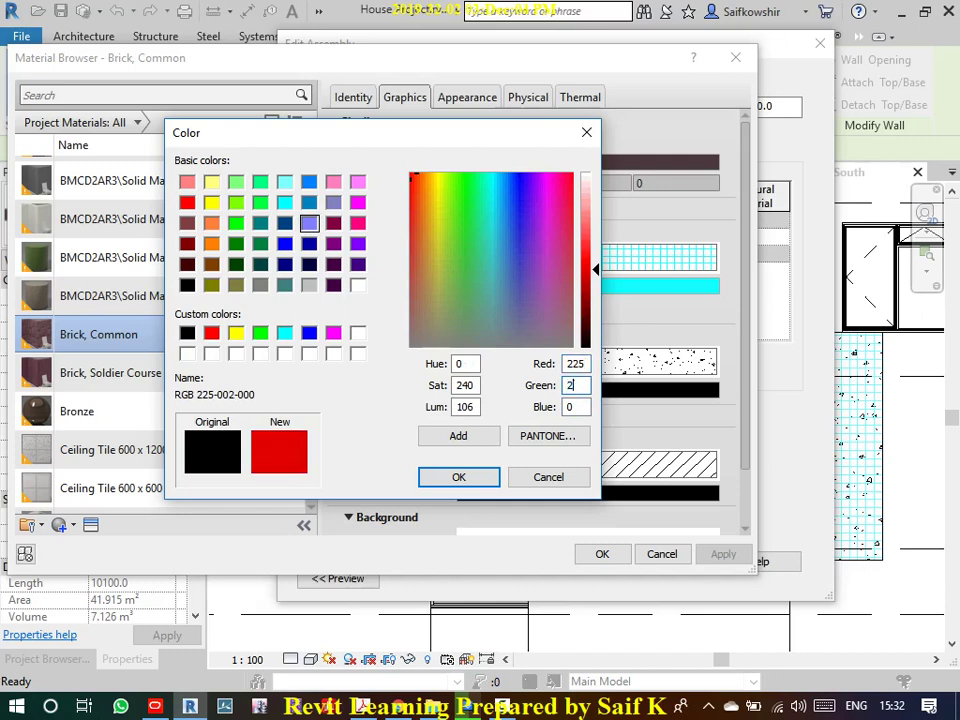
type("55")
left_click(570, 407)
double_click(570, 407)
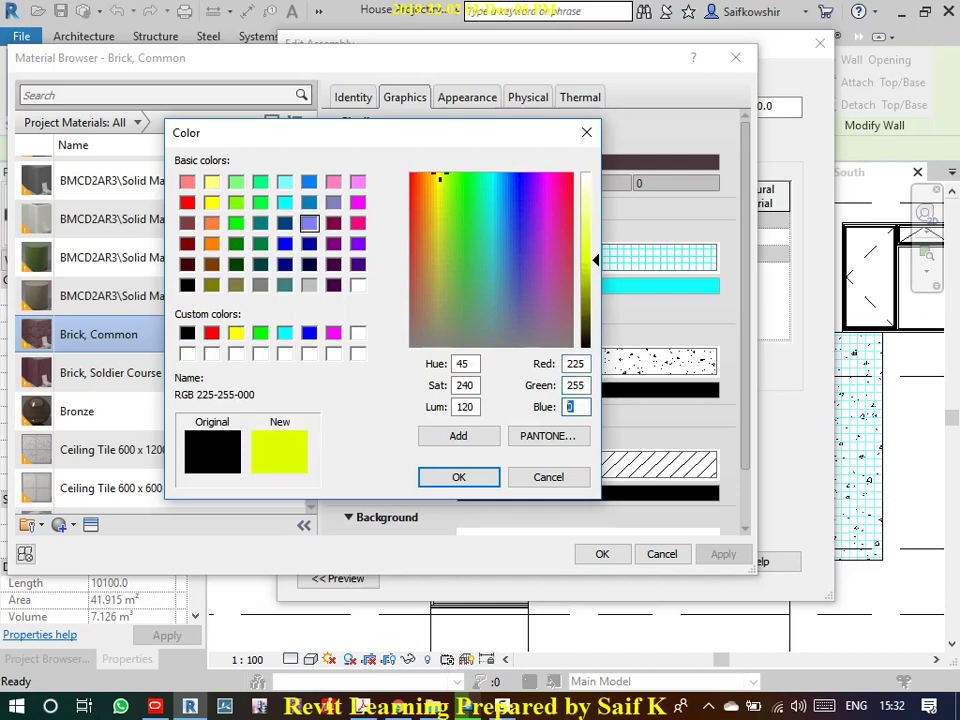
type("255")
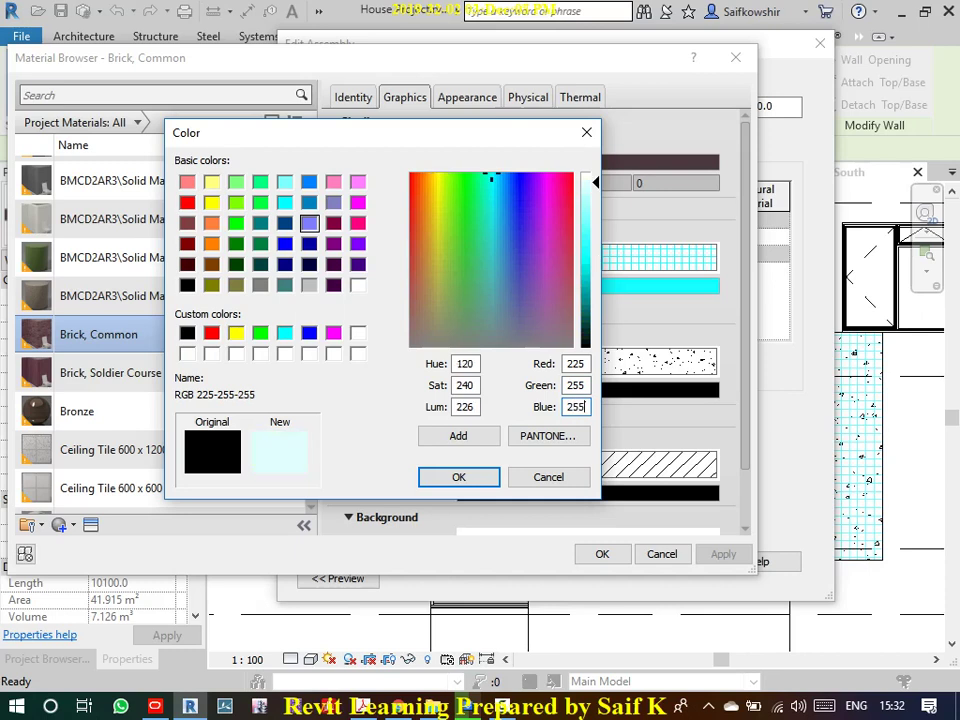
left_click(582, 364)
left_click(458, 477)
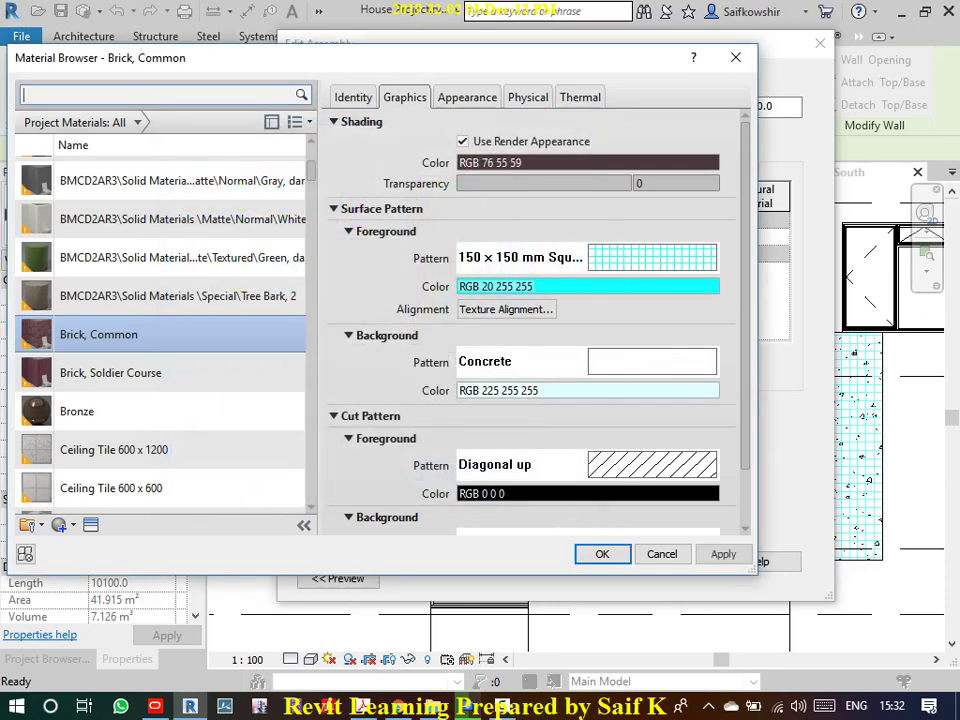
left_click(723, 554)
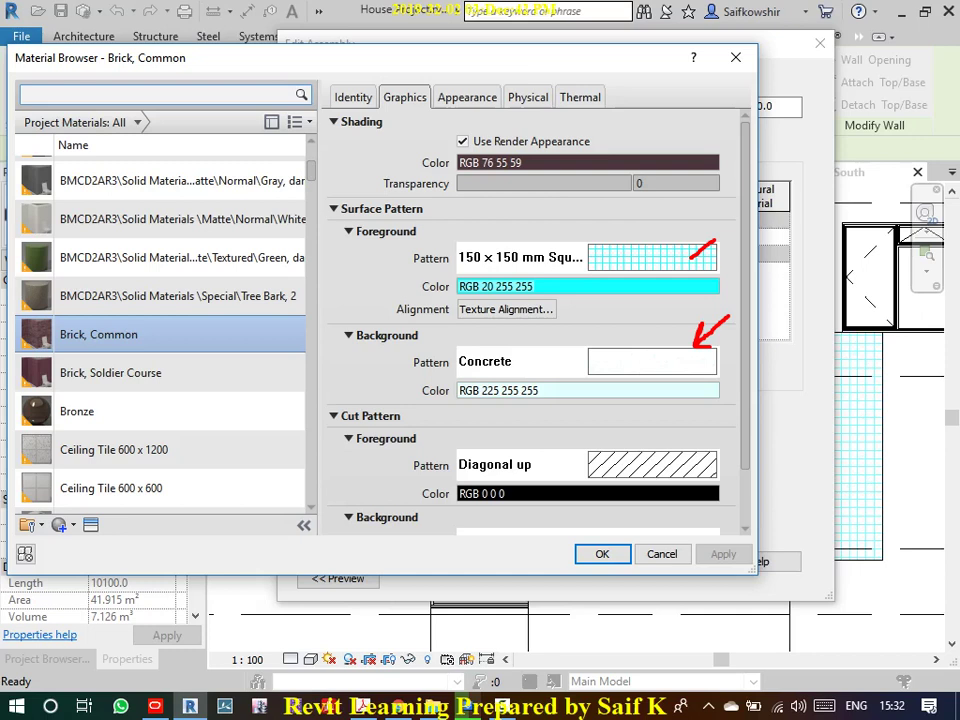
mouse_move(666, 443)
left_mouse_down()
mouse_move(702, 412)
mouse_move(667, 445)
left_mouse_up()
- Set the cut foreground pattern to Diagonal crosshatch in orange RGB 255 128 64
key("Escape")
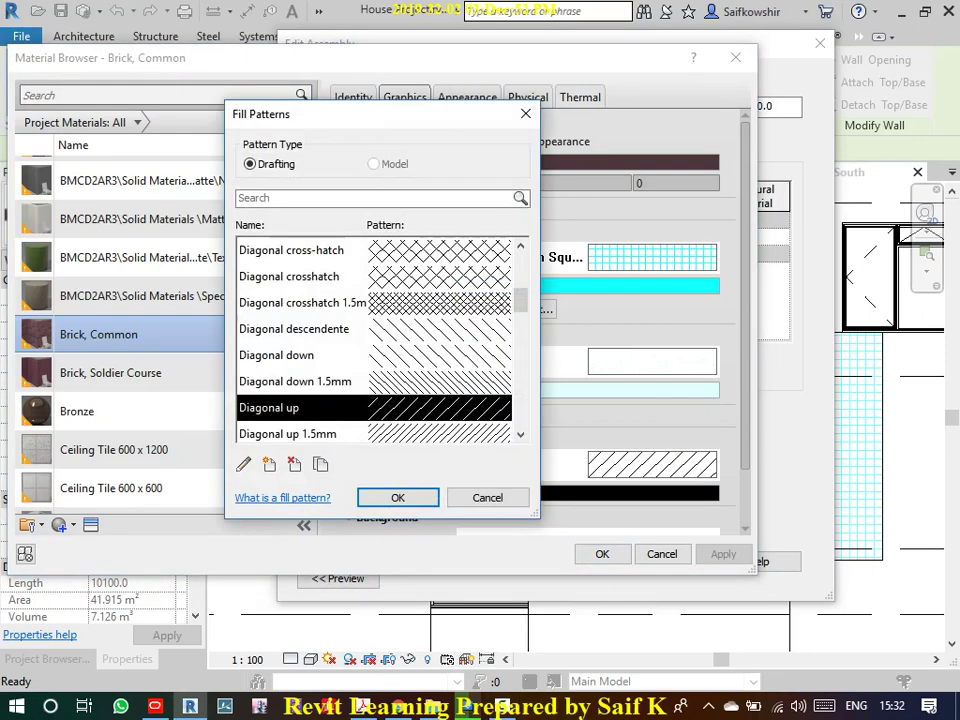
left_click(300, 302)
key("Return")
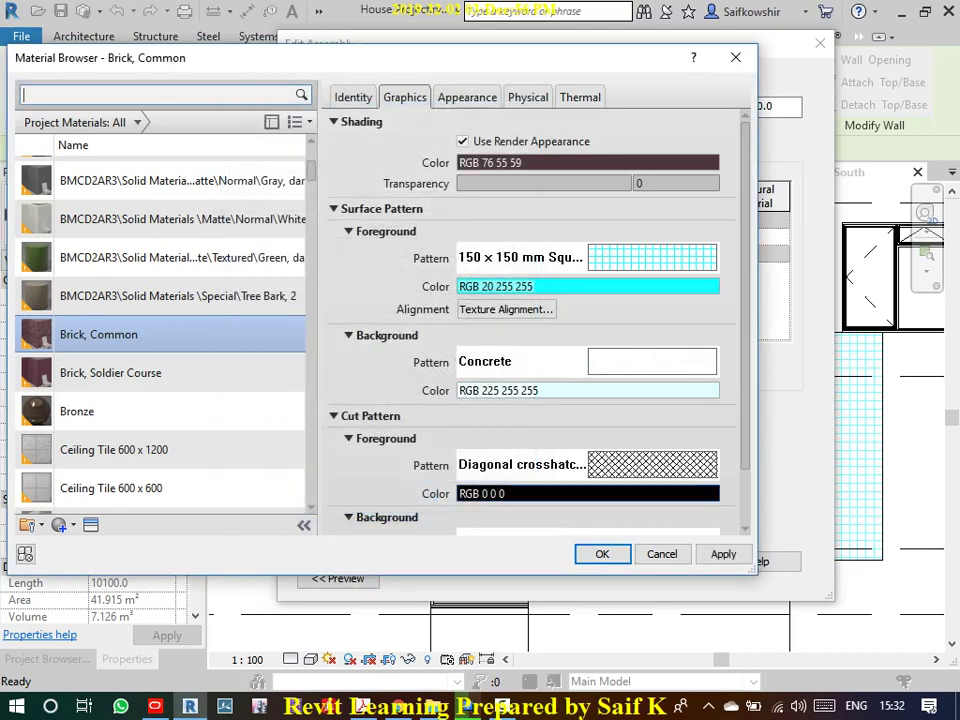
left_click(587, 493)
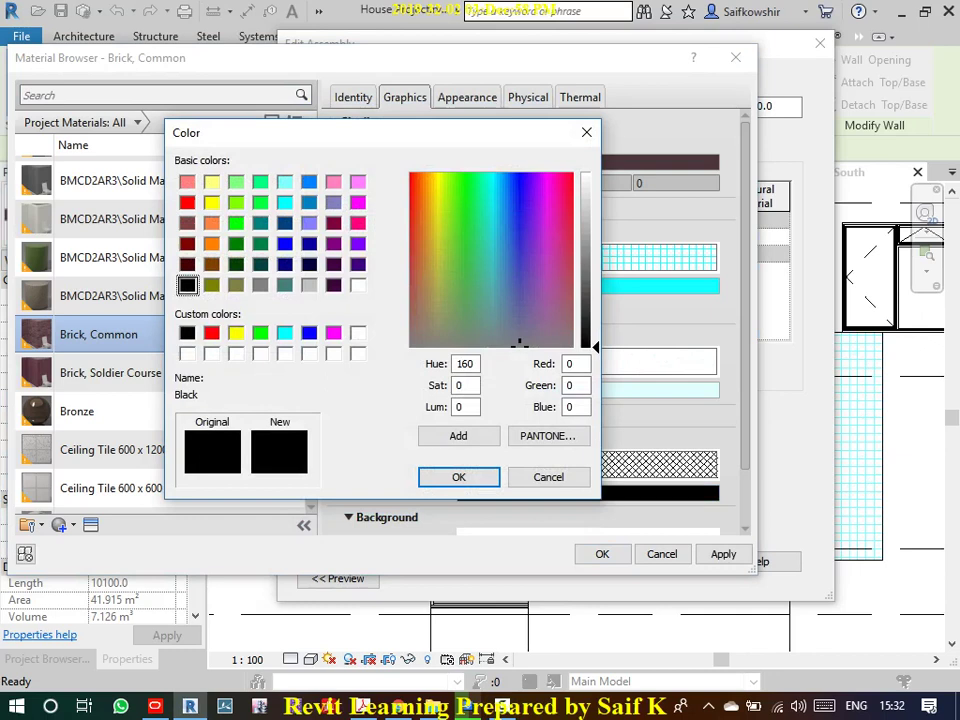
left_click(211, 222)
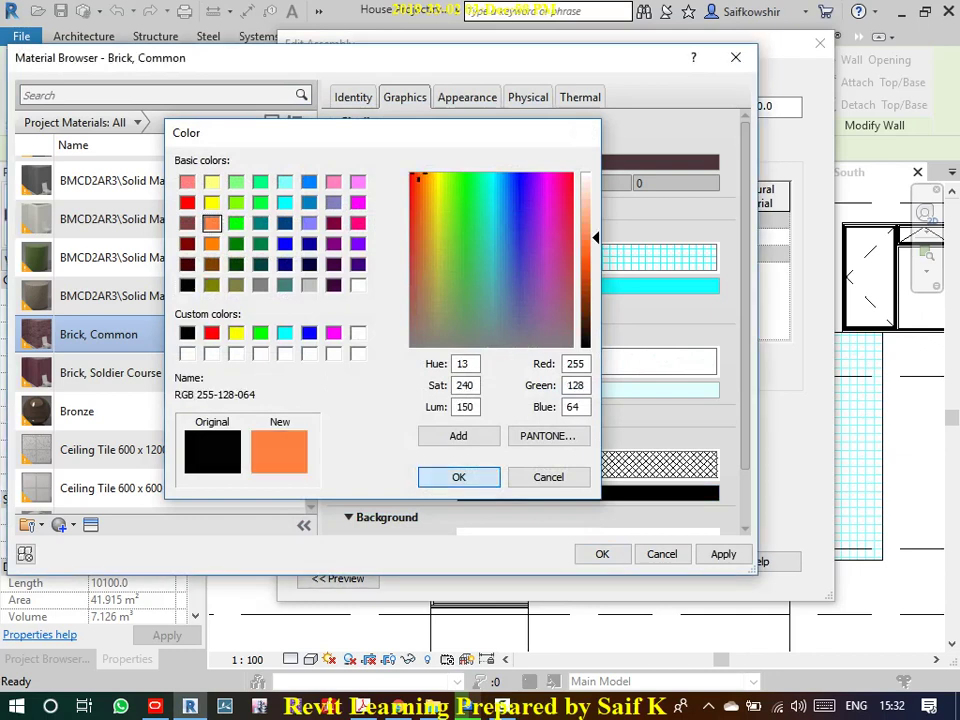
left_click(458, 477)
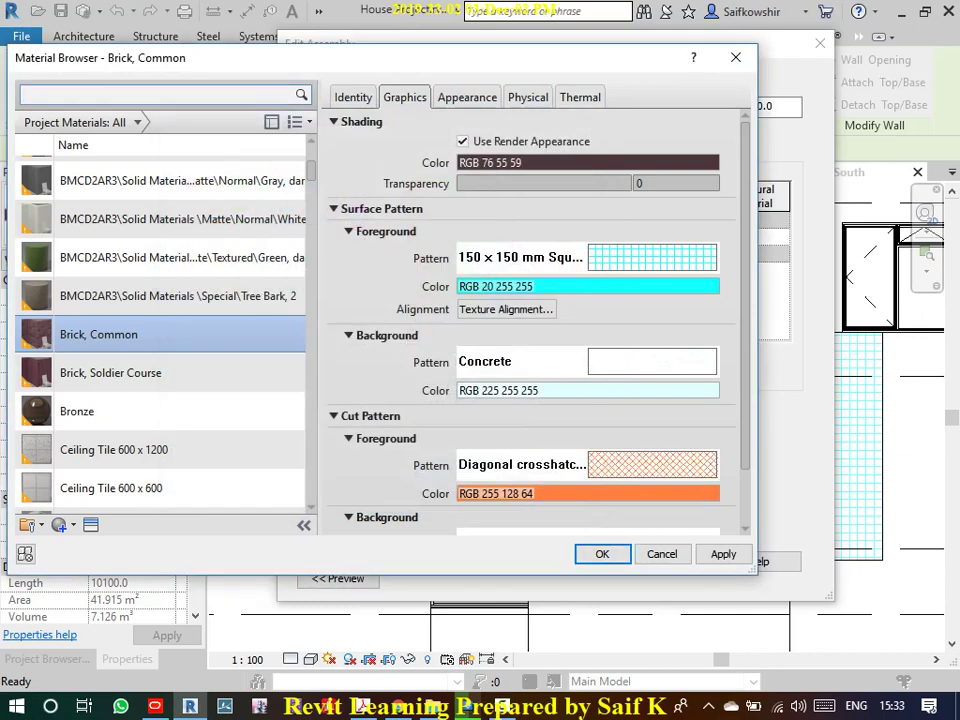
- Accept the changes in the Material Browser and Edit Assembly dialogs
scroll(500, 415, "down", 1)
scroll(535, 320, "down", 2)
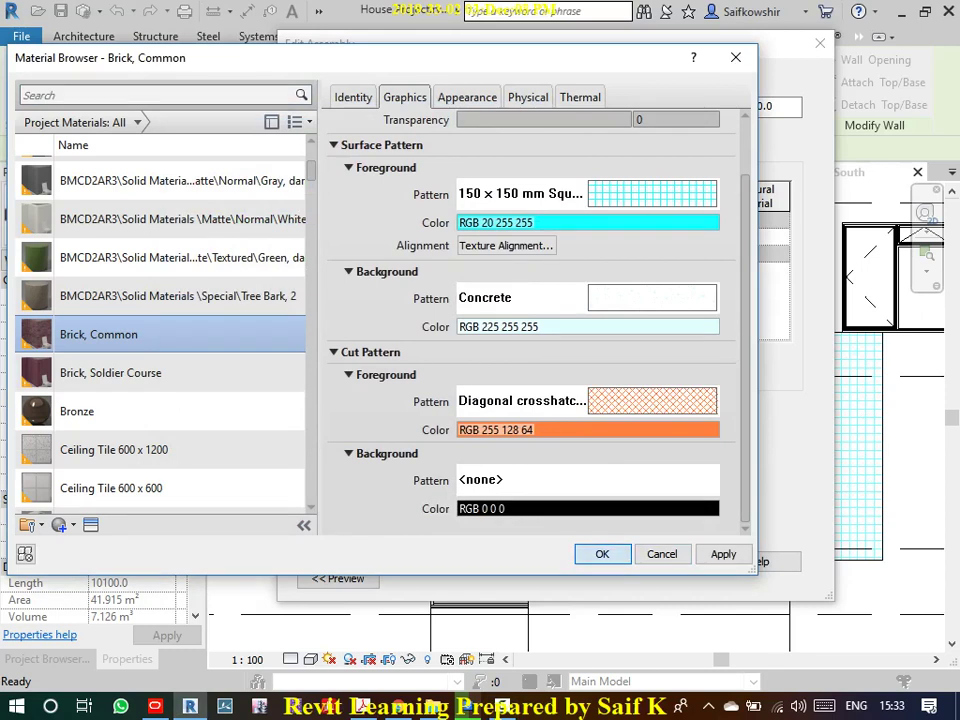
left_click(602, 554)
left_click(579, 559)
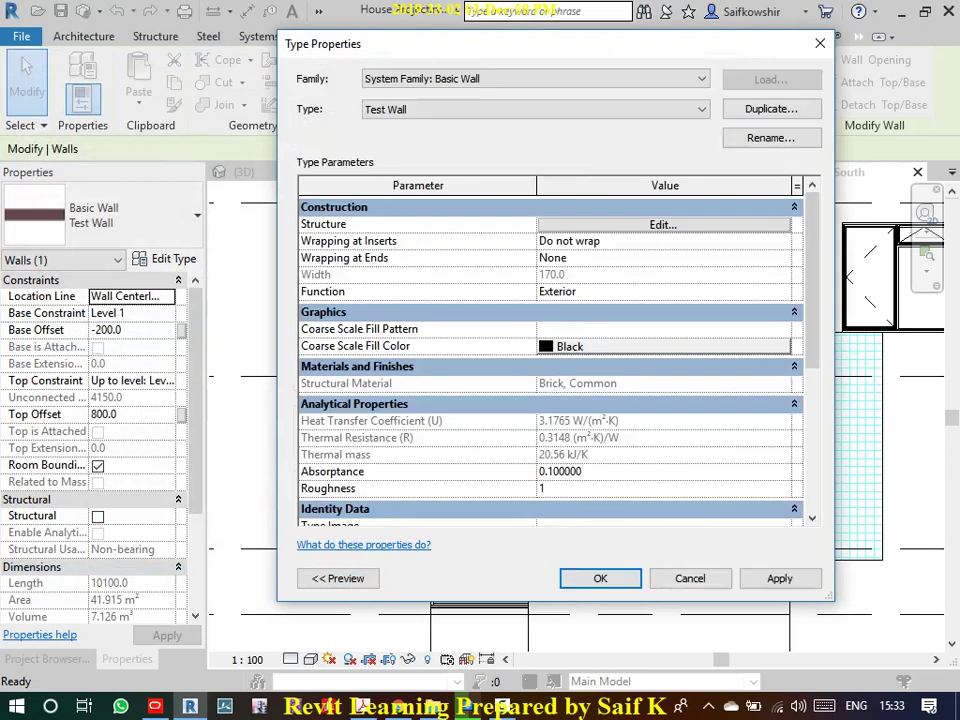
- Close Type Properties, deselect the wall and open the Level 2 floor plan
key("Return")
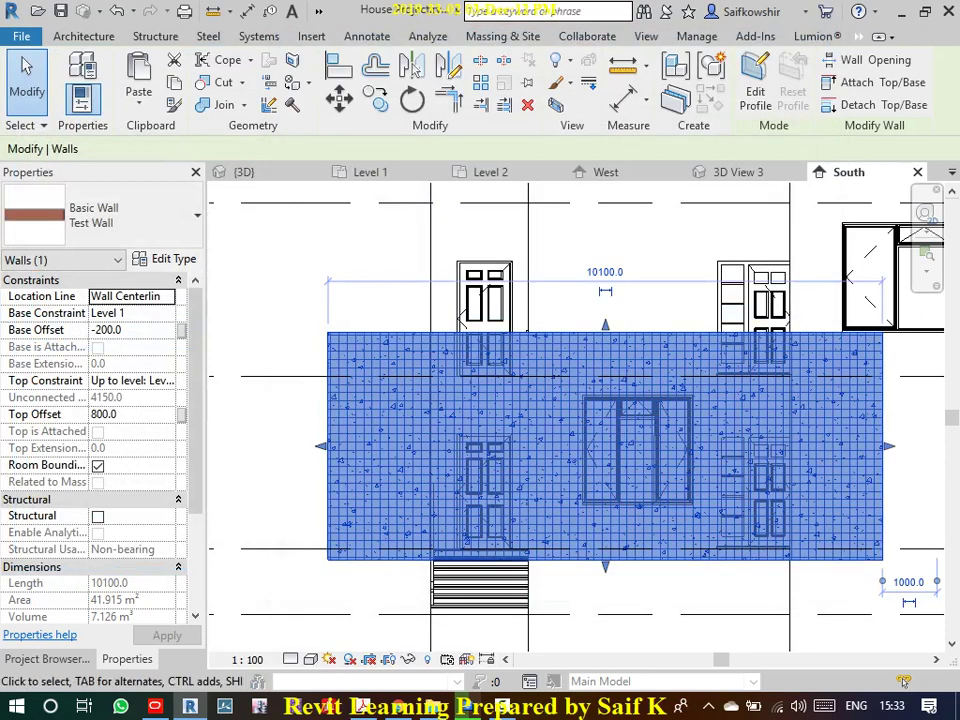
key("Escape")
scroll(556, 495, "down", 2)
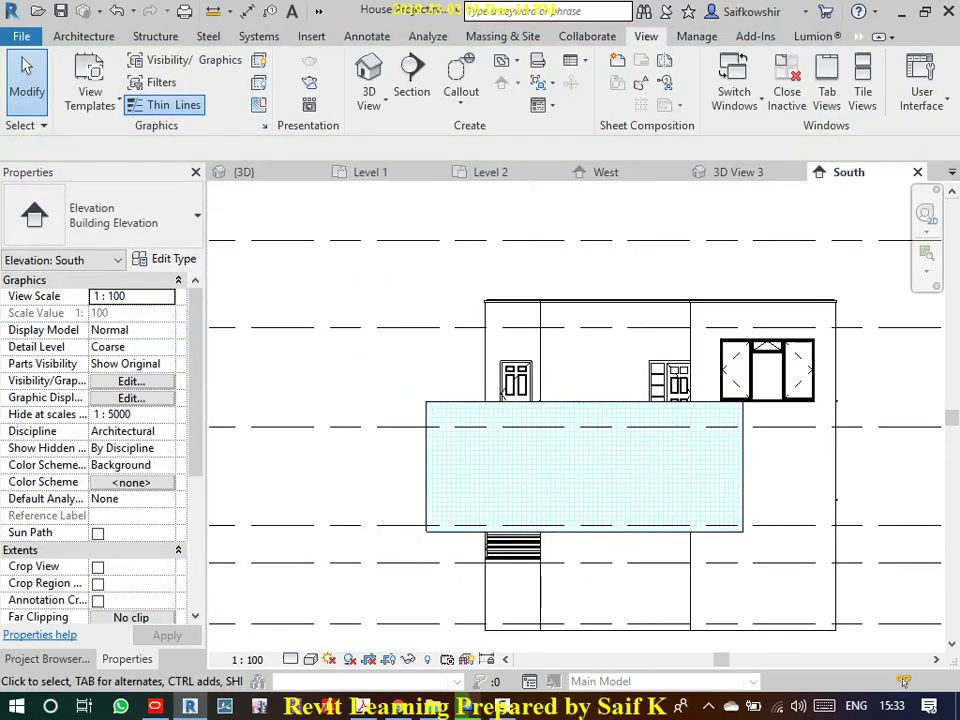
left_click(47, 659)
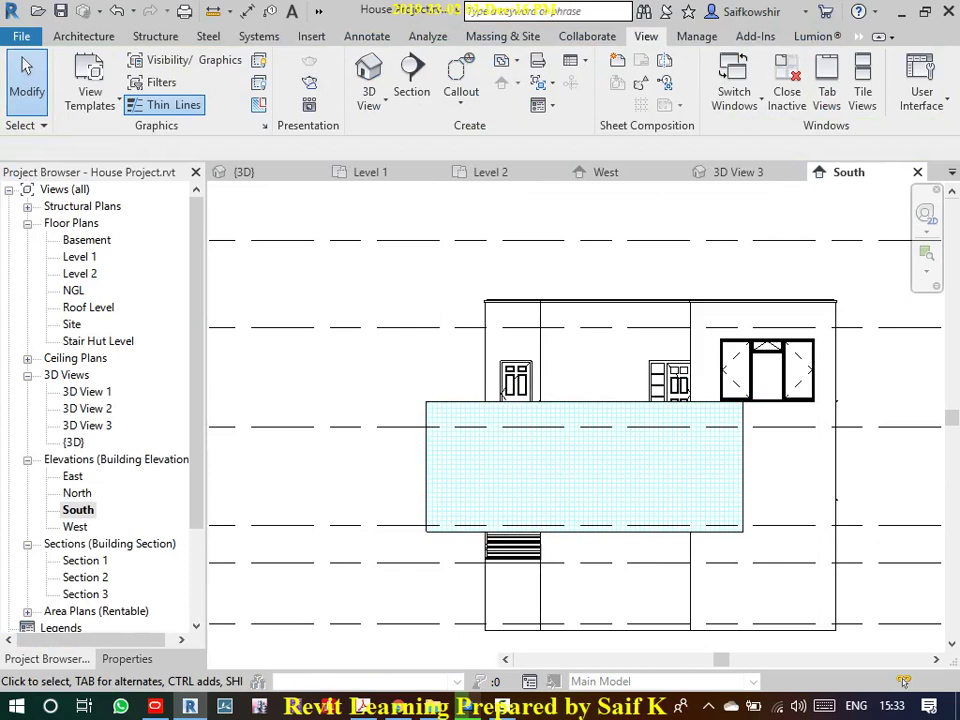
double_click(81, 273)
- Draw Section 4 vertically across the Test Wall and go to its view
scroll(732, 505, "up", 2)
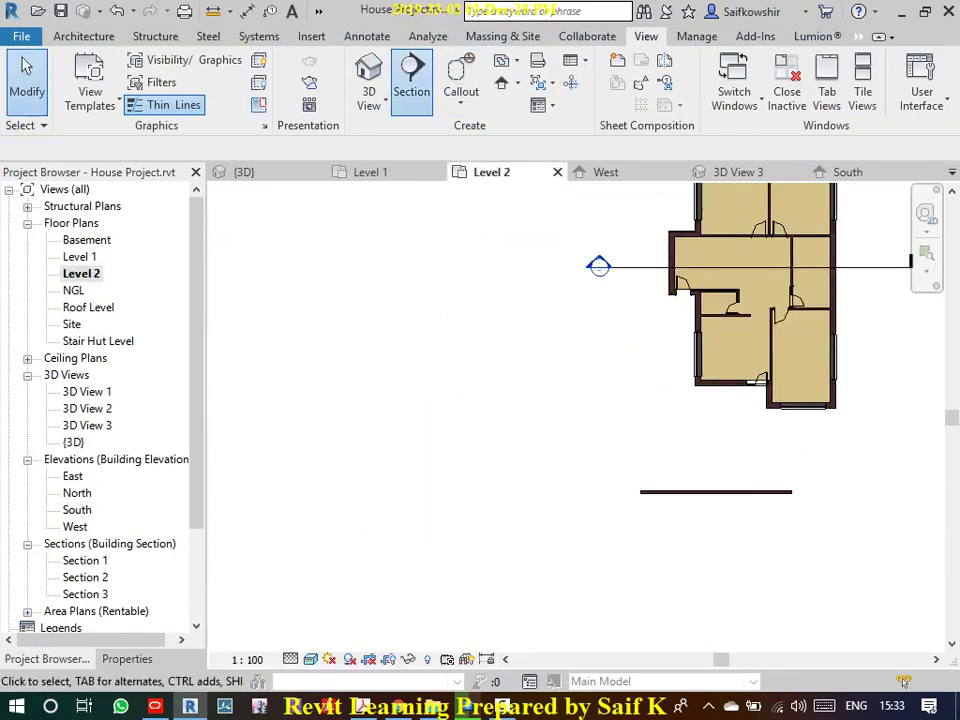
left_click(411, 78)
left_click(698, 448)
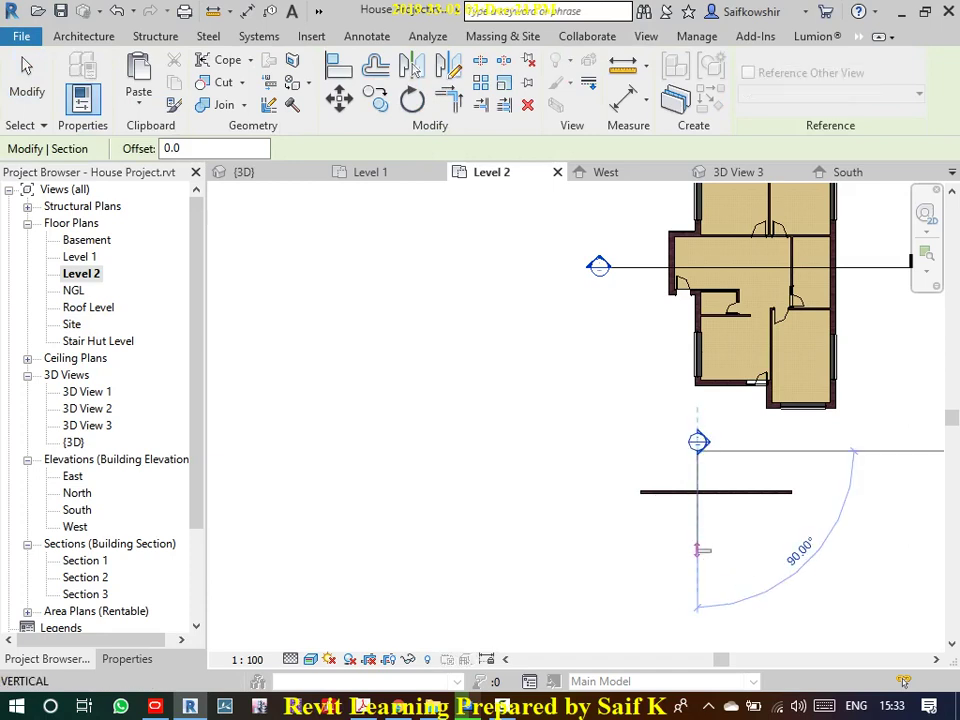
left_click(698, 549)
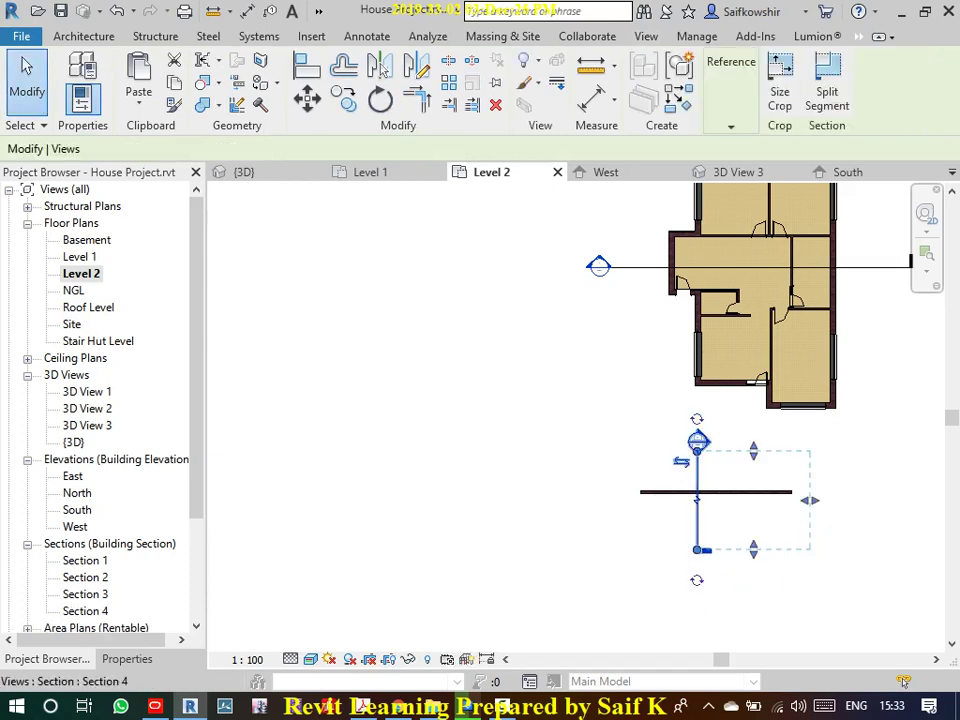
right_click(697, 520)
left_click(756, 139)
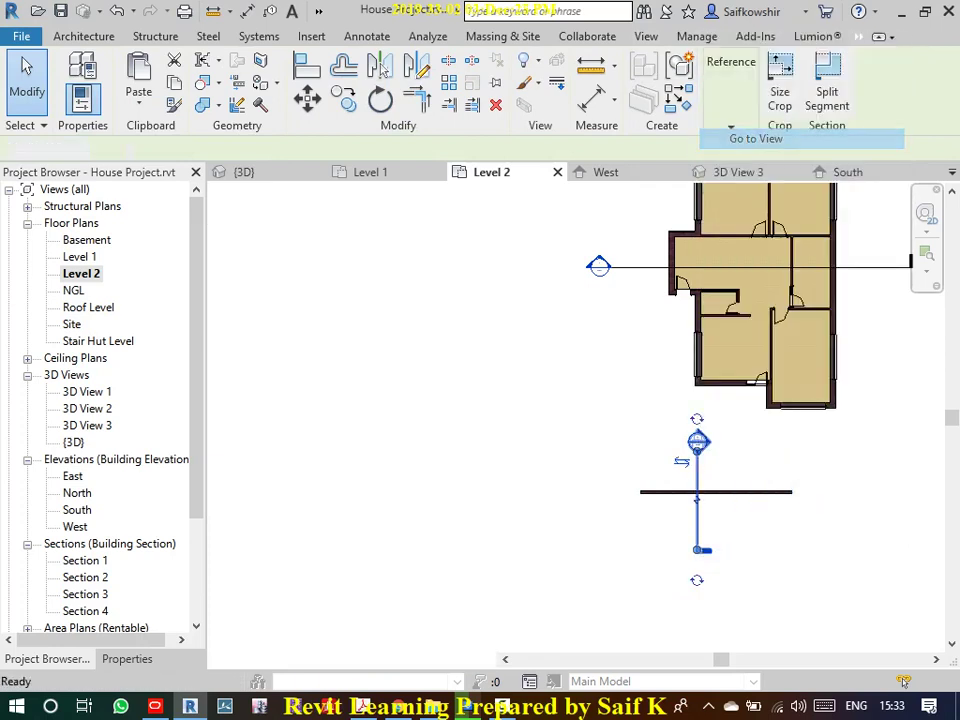
scroll(625, 491, "up", 2)
- Set the Section 4 detail level to Fine
scroll(625, 491, "up", 1)
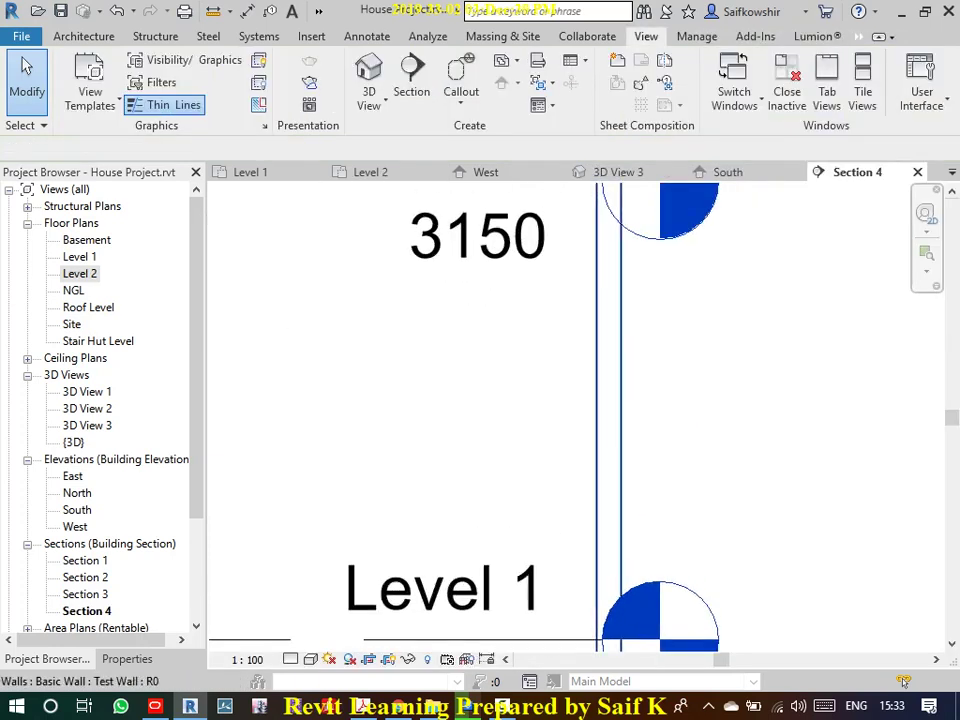
left_click(290, 659)
left_click(318, 637)
scroll(633, 458, "up", 1)
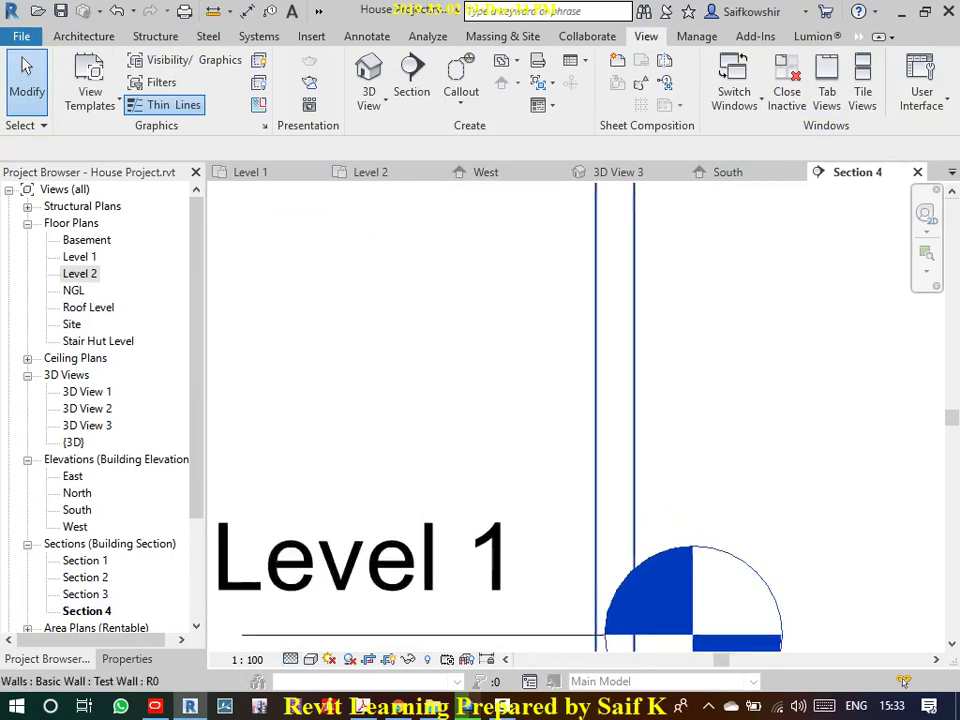
scroll(633, 458, "up", 1)
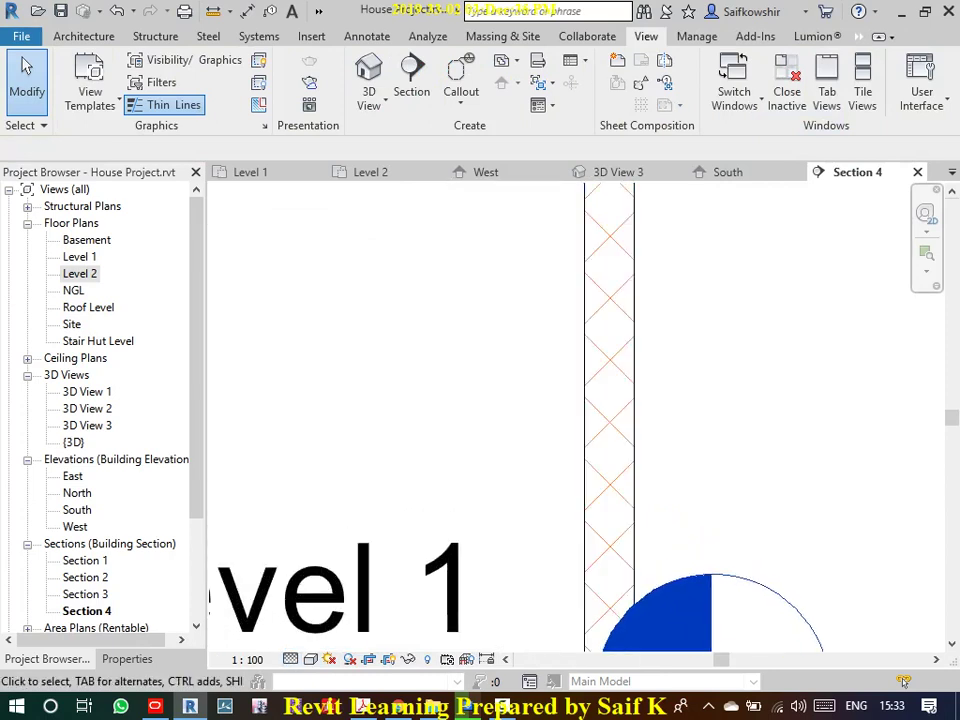
scroll(660, 460, "down", 1)
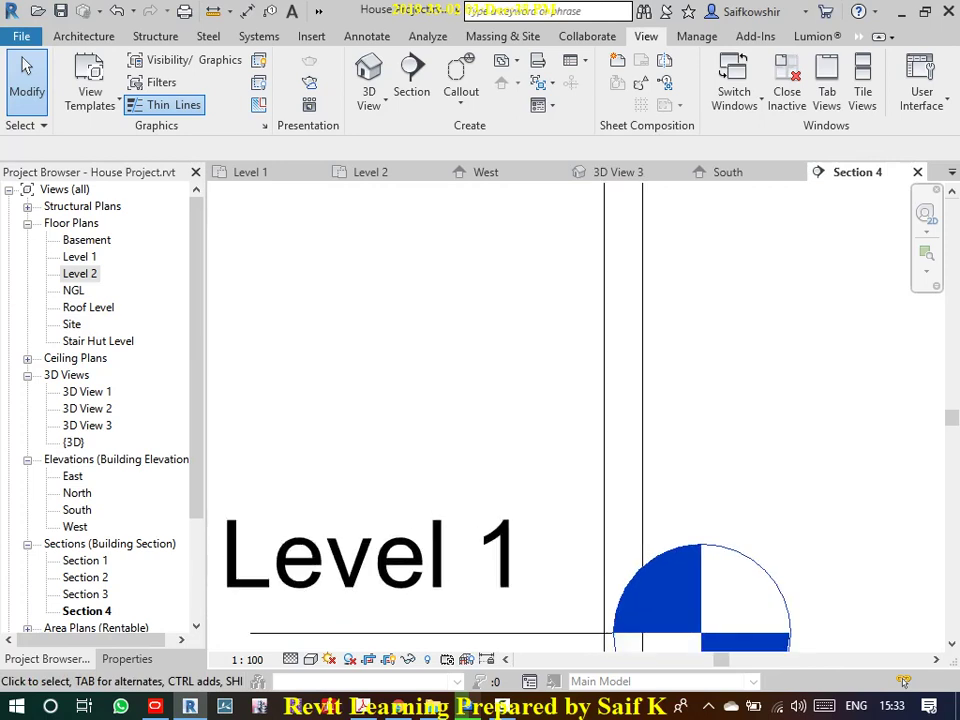
scroll(660, 460, "down", 1)
- Select the Test Wall and open its type properties
left_click(638, 470)
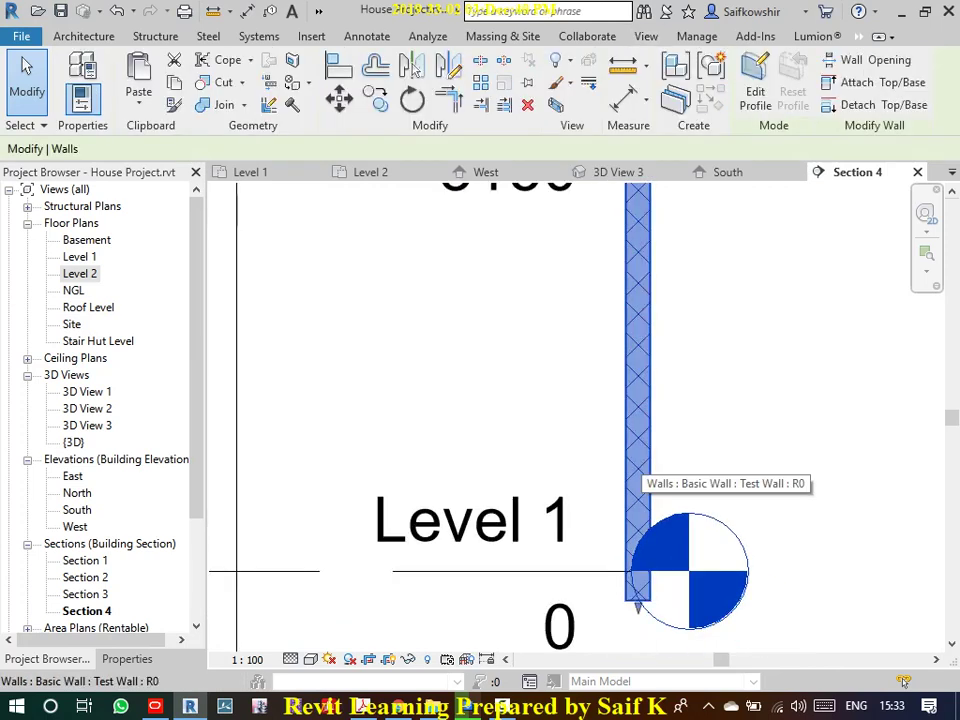
left_click(127, 659)
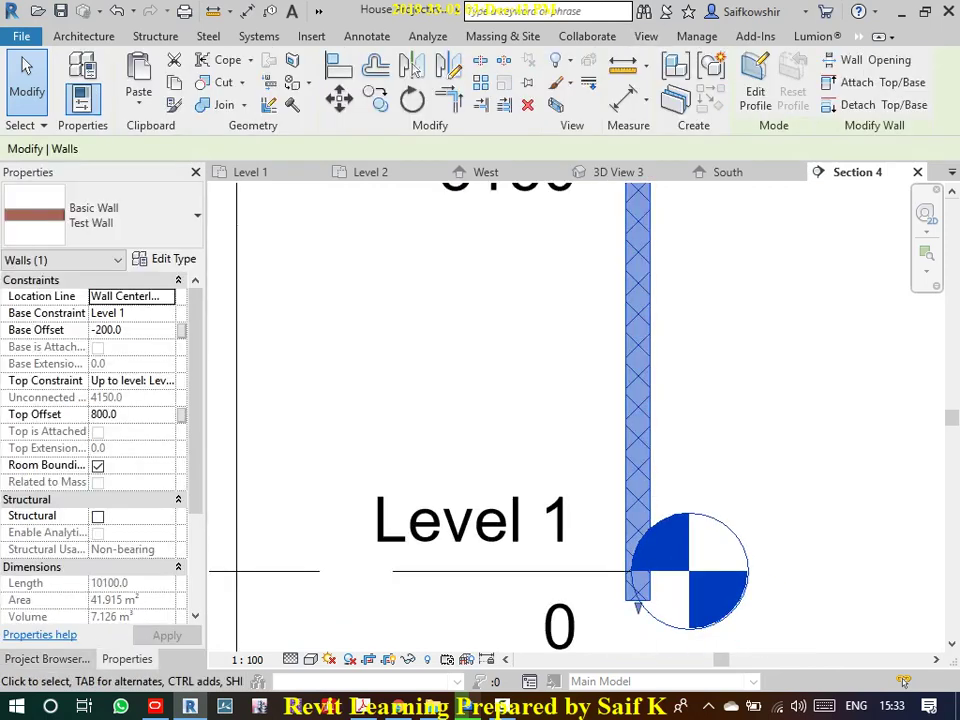
left_click(166, 259)
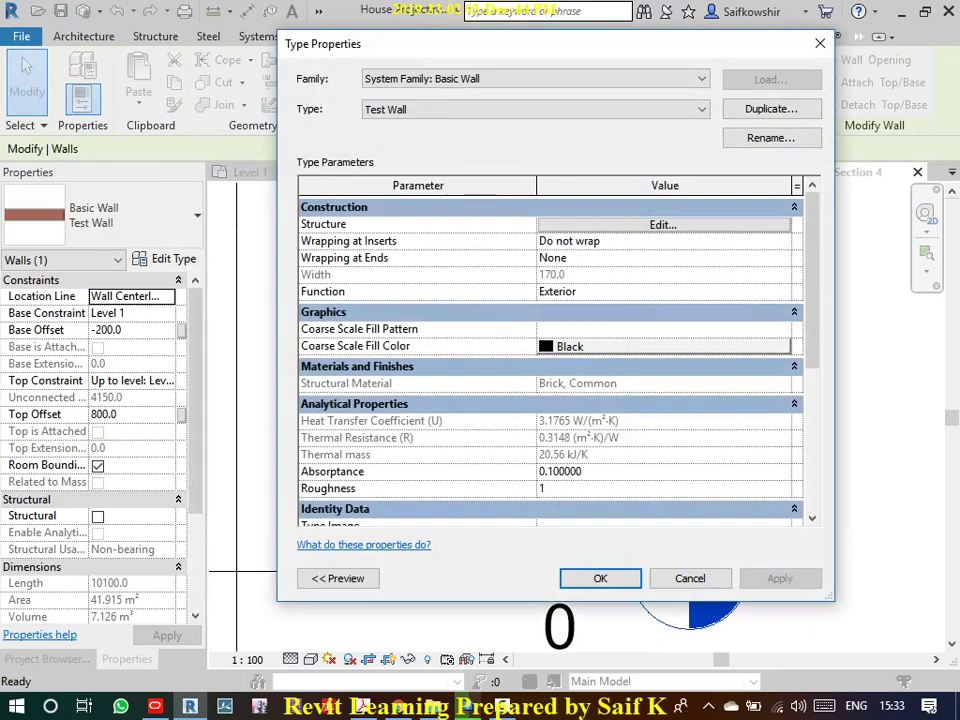
- Set the Brick, Common cut foreground colour to pure blue RGB 0 0 255
left_click(770, 224)
left_click(478, 236)
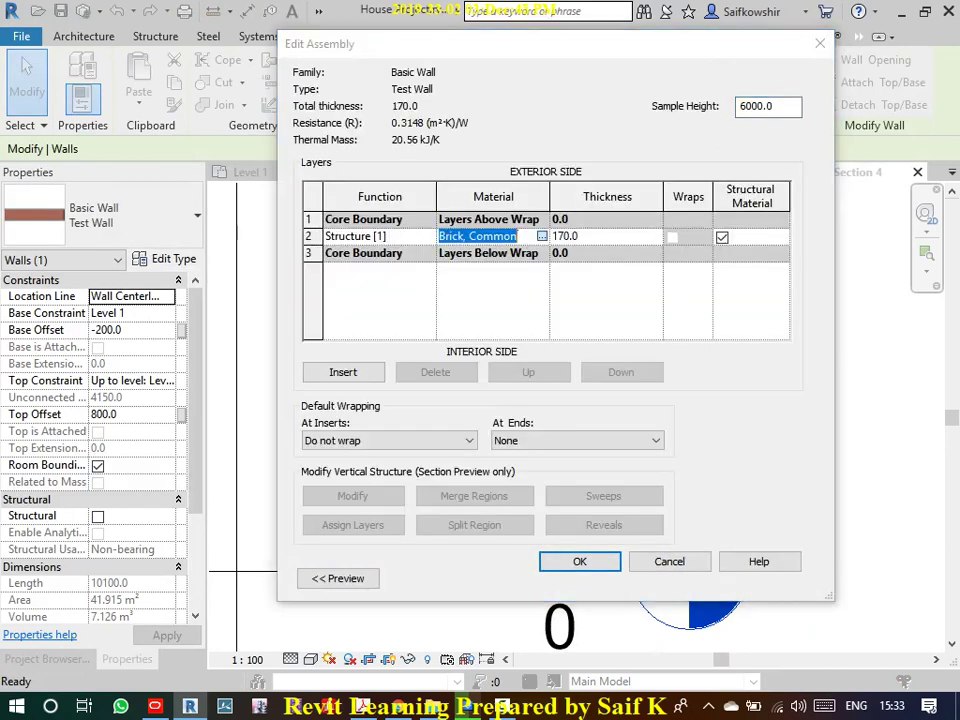
left_click(542, 236)
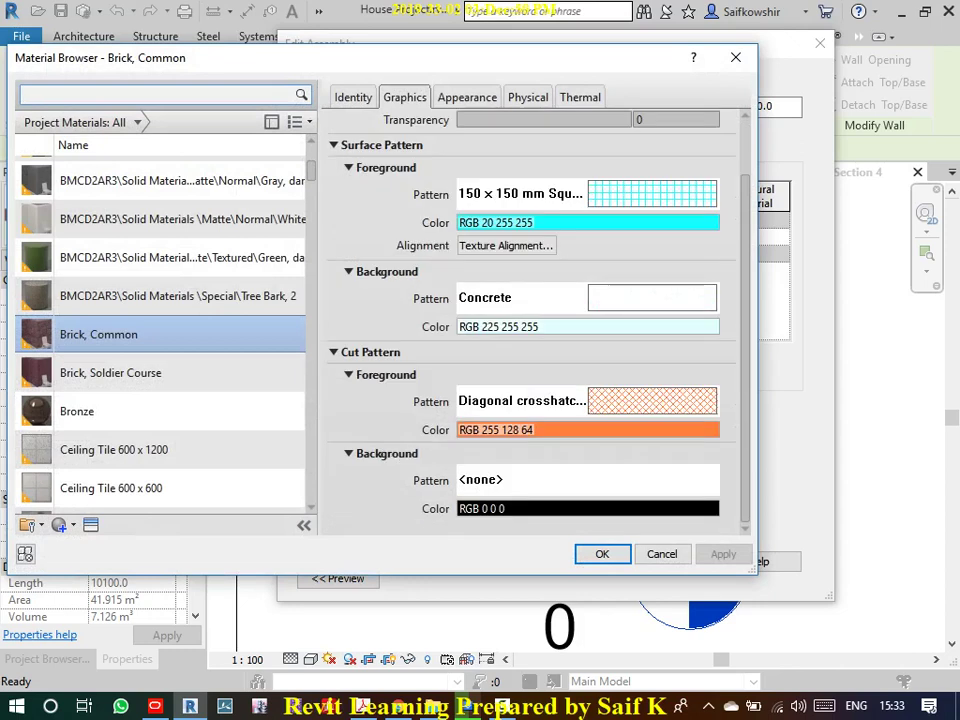
mouse_move(659, 62)
left_mouse_down()
mouse_move(521, 50)
mouse_move(745, 24)
left_mouse_up()
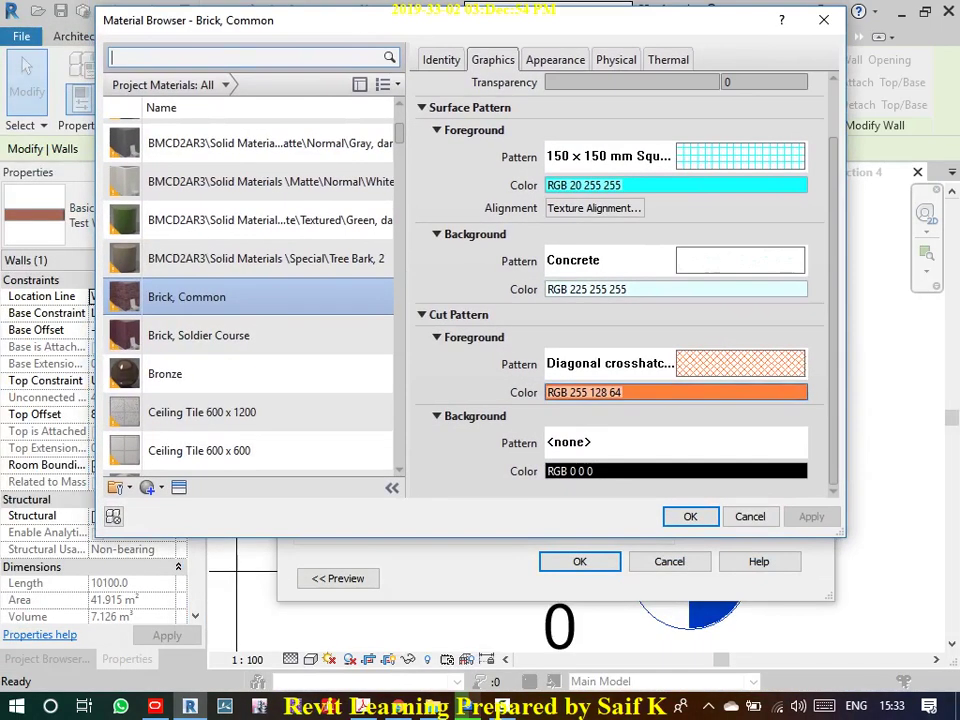
left_click(620, 392)
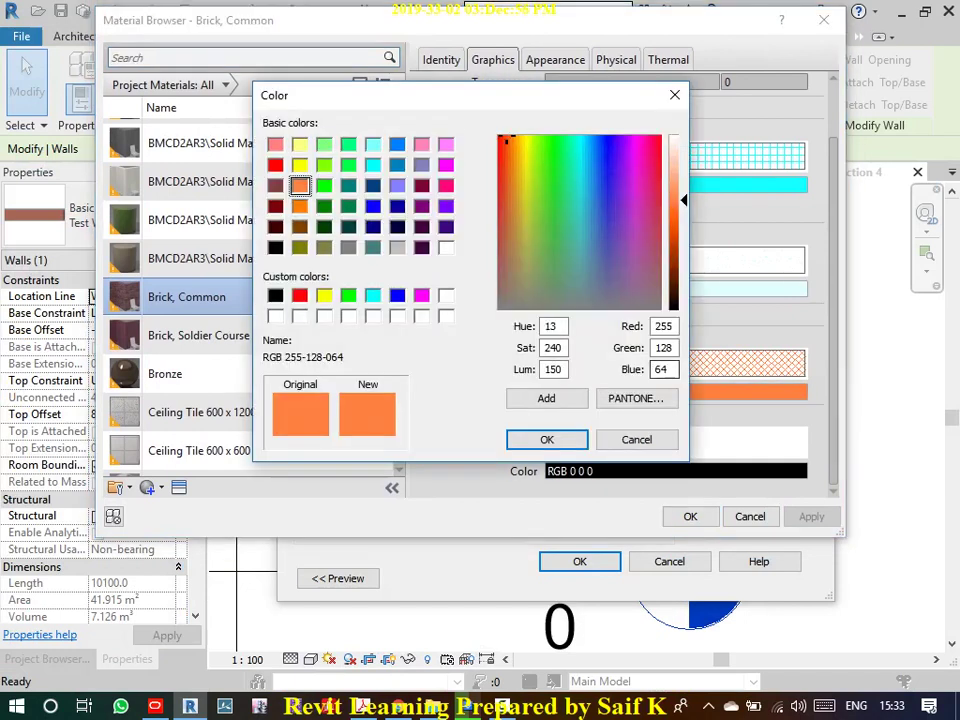
left_click(372, 206)
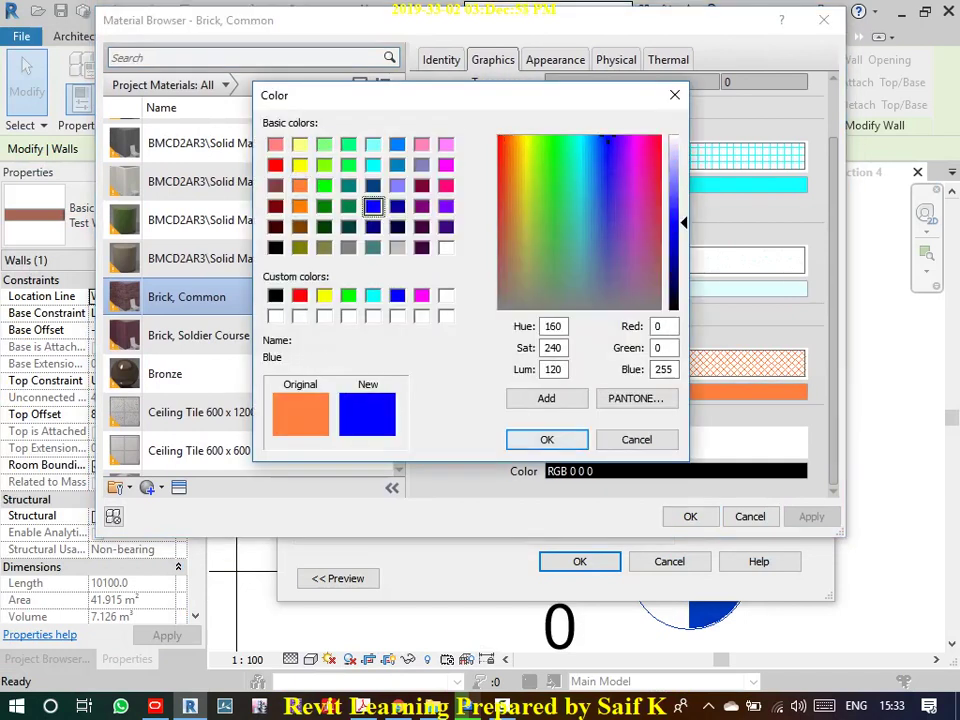
left_click(547, 439)
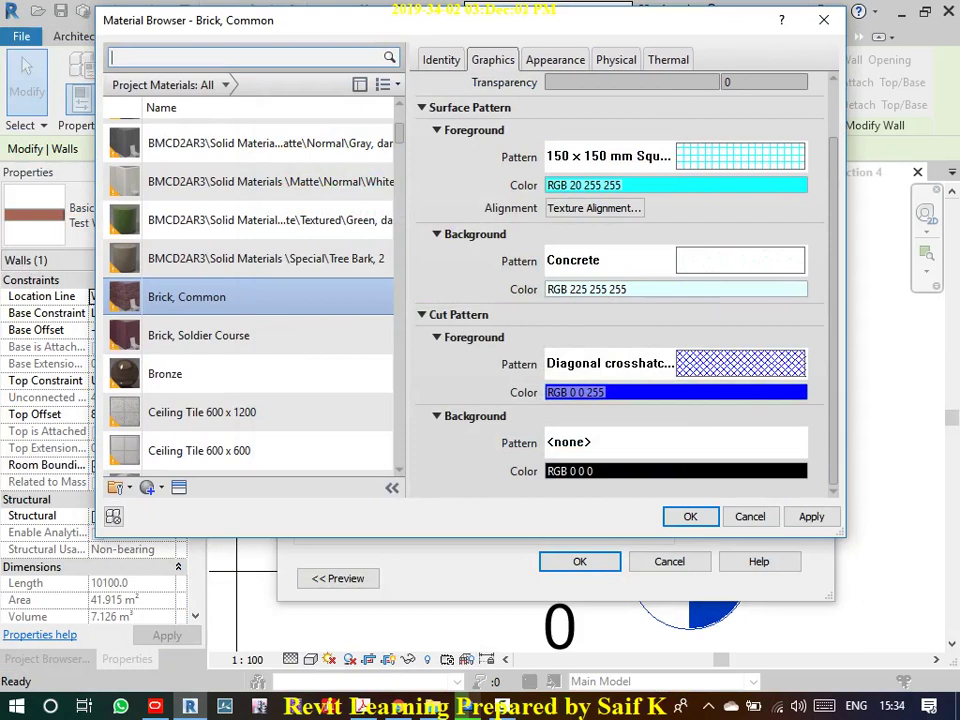
- Choose Wood 1 as the cut foreground pattern and close the material and layer settings
left_click(740, 363)
scroll(460, 300, "down", 10)
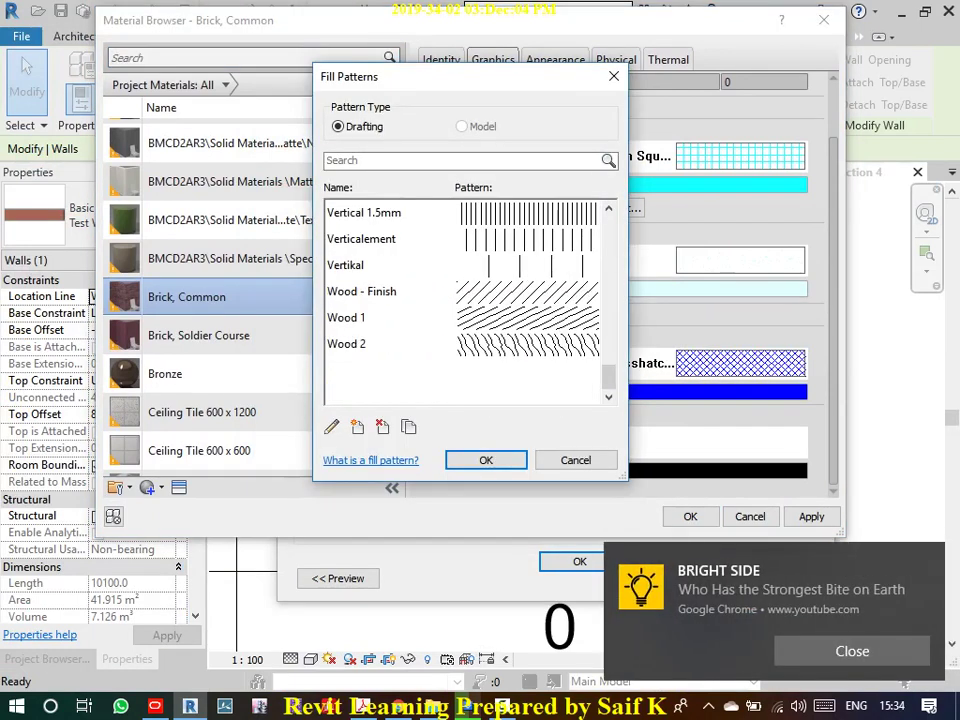
left_click(346, 317)
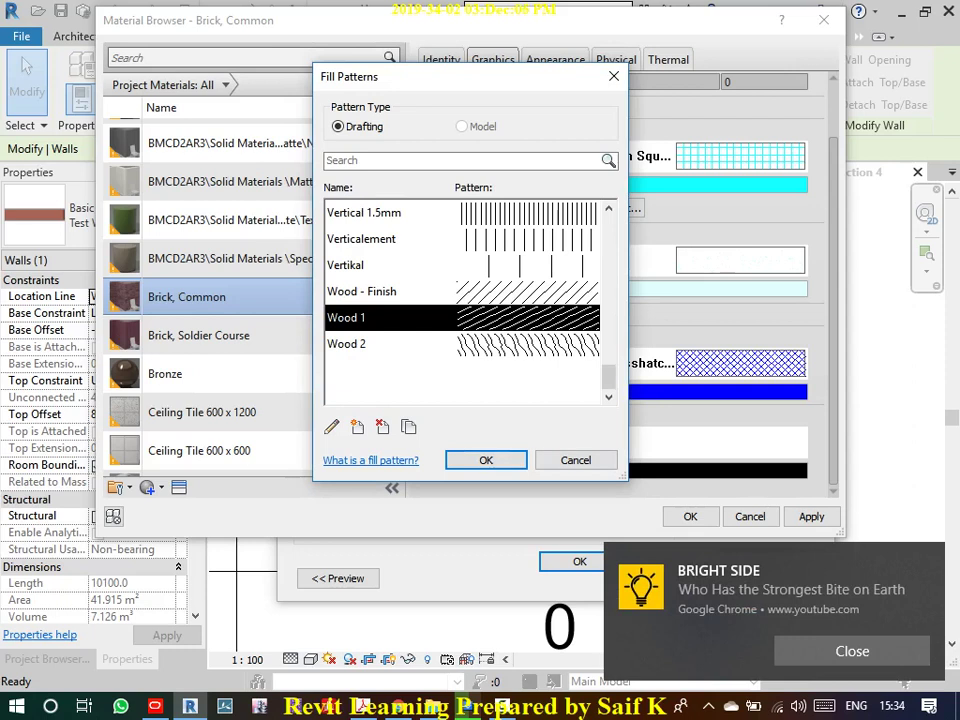
key("Return")
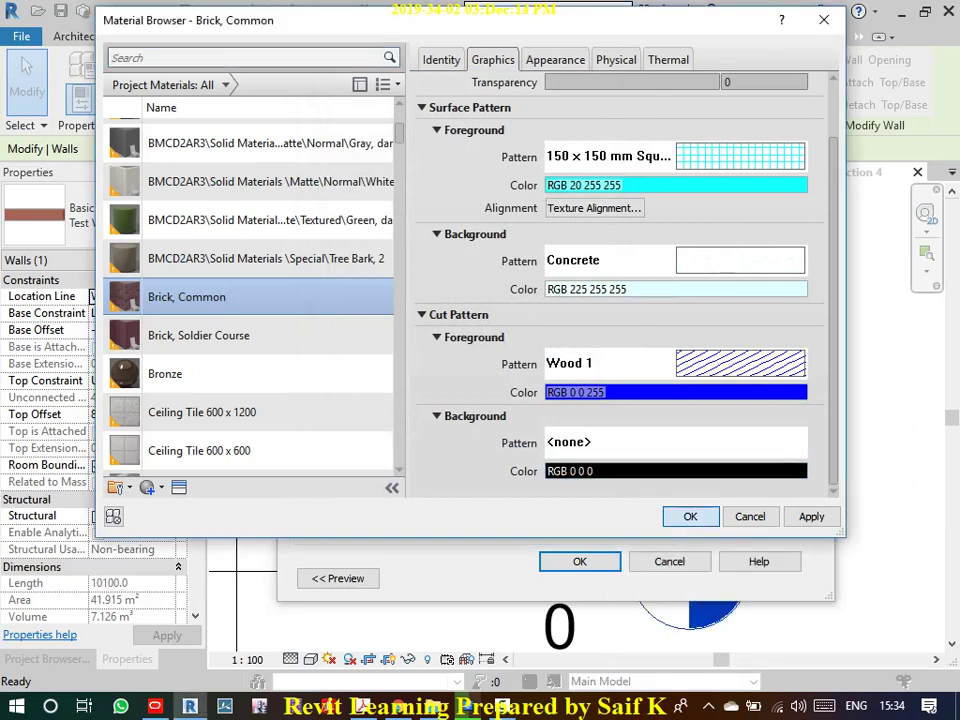
key("Return")
key("Return")
key("Return")
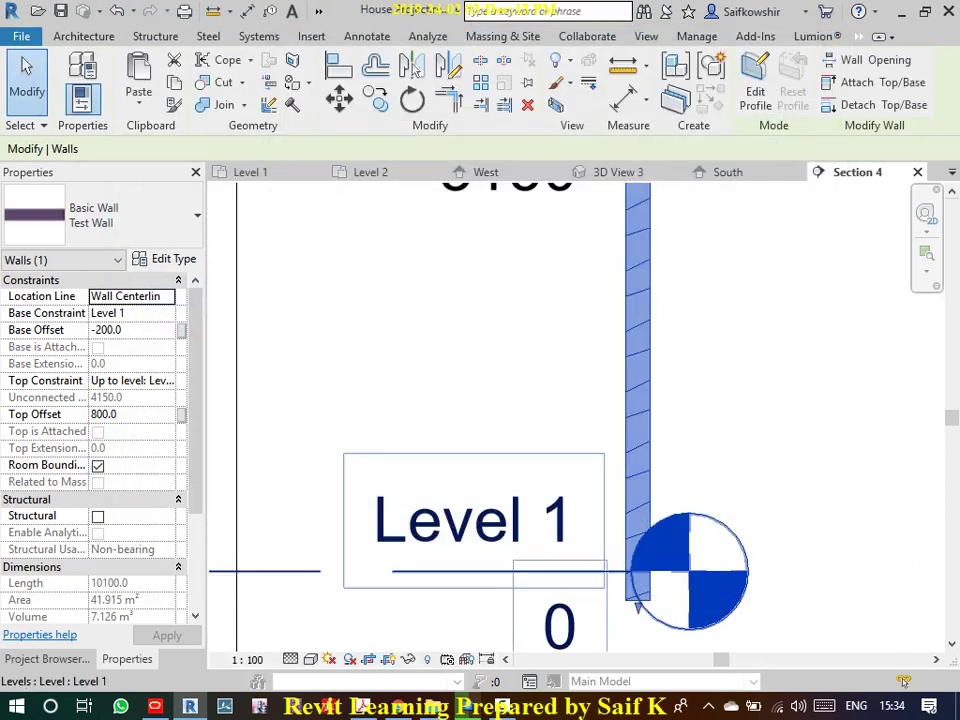
- Close Type Properties and zoom Section 4 to inspect the wall's blue hatch
left_click(646, 36)
key("Escape")
scroll(680, 420, "up", 3)
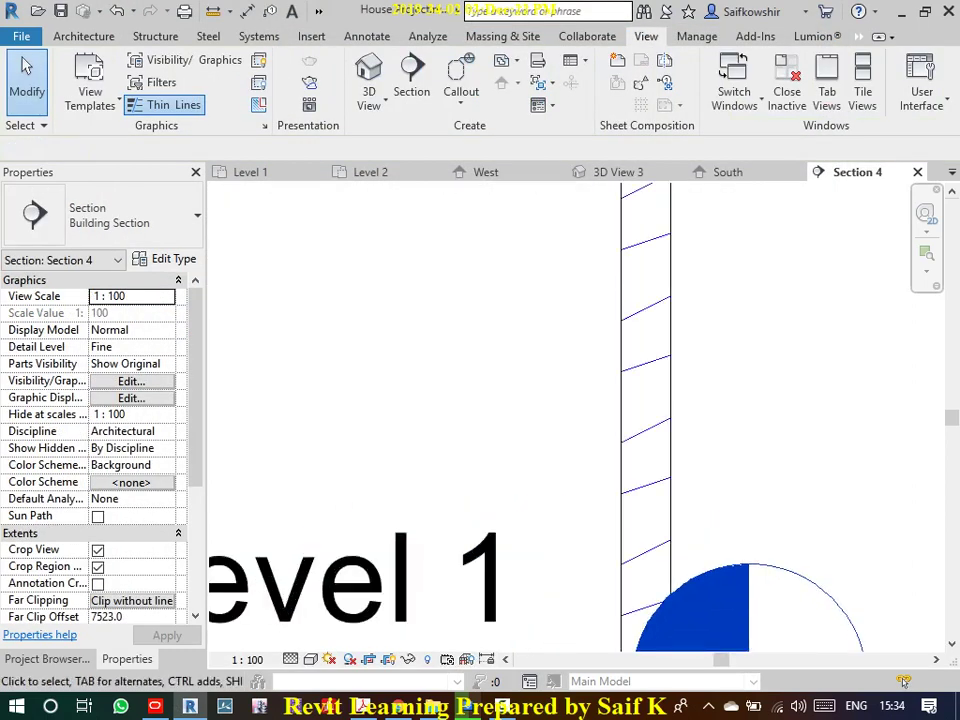
scroll(719, 453, "down", 2)
scroll(719, 453, "down", 1)
scroll(718, 448, "up", 1)
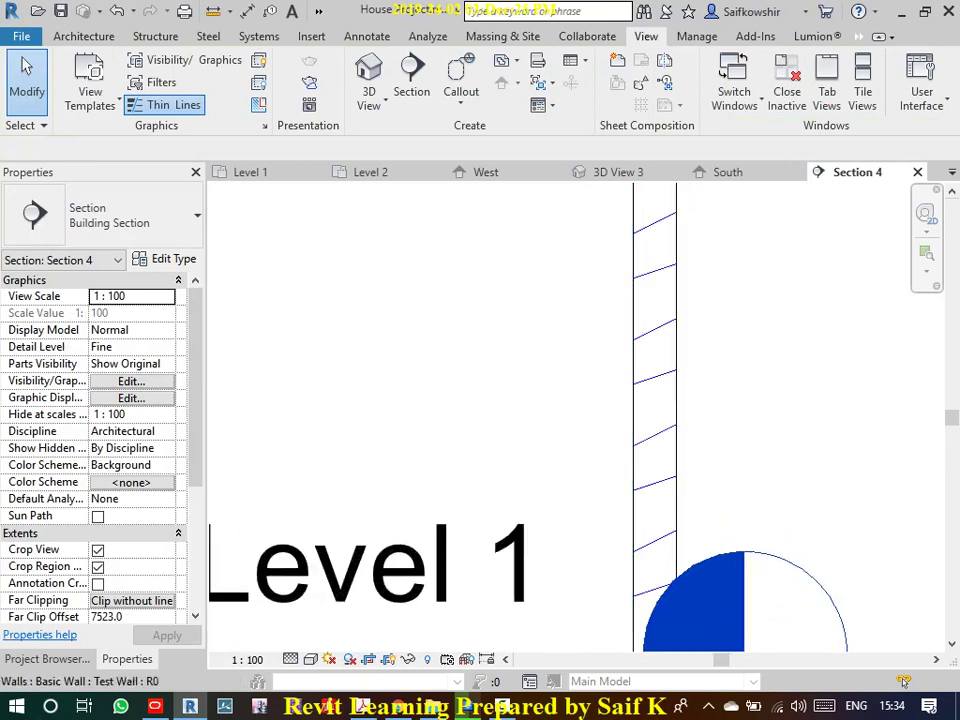
- Select the Test Wall and open its type's layer structure
left_click(655, 420)
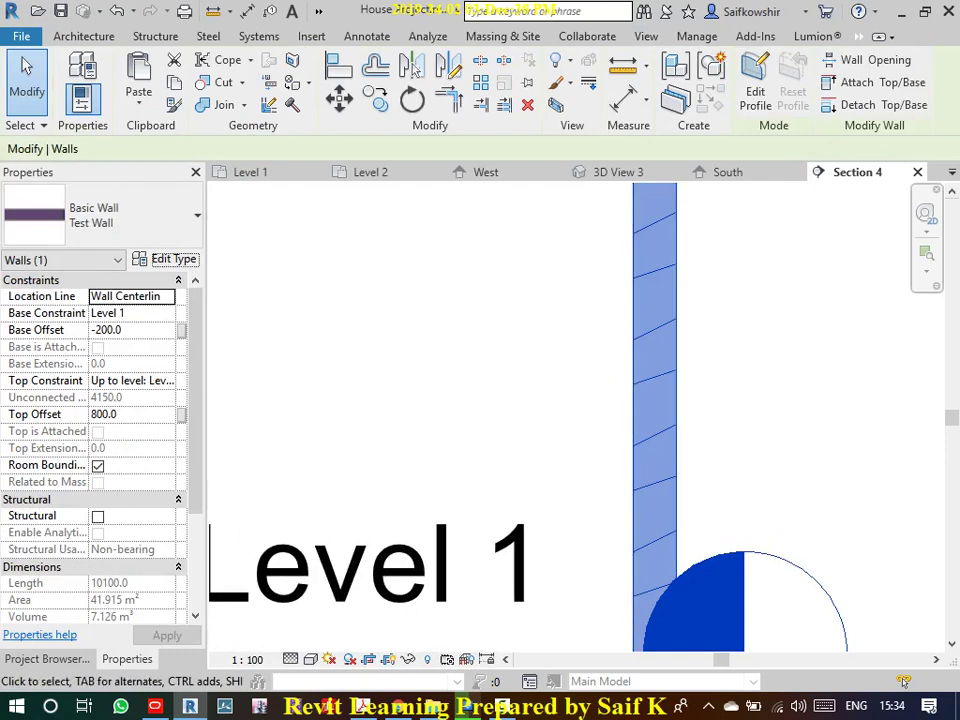
left_click(168, 259)
left_click(663, 224)
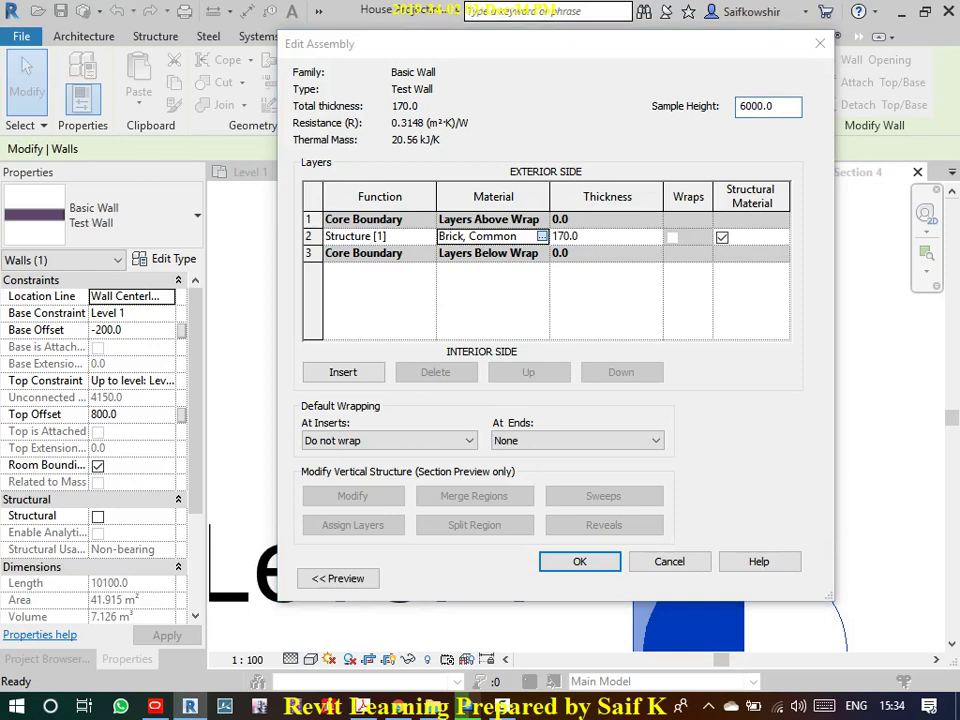
- Set Brick, Common's cut background pattern to Concrete, apply it, and OK out of every dialog
left_click(541, 236)
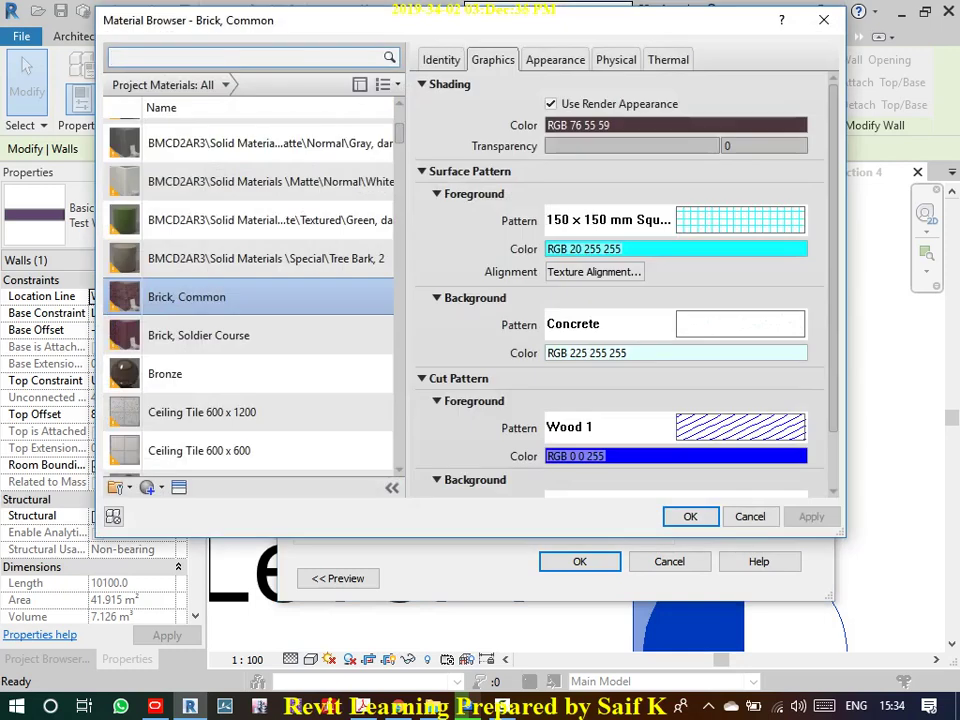
scroll(625, 290, "down", 2)
left_click(568, 442)
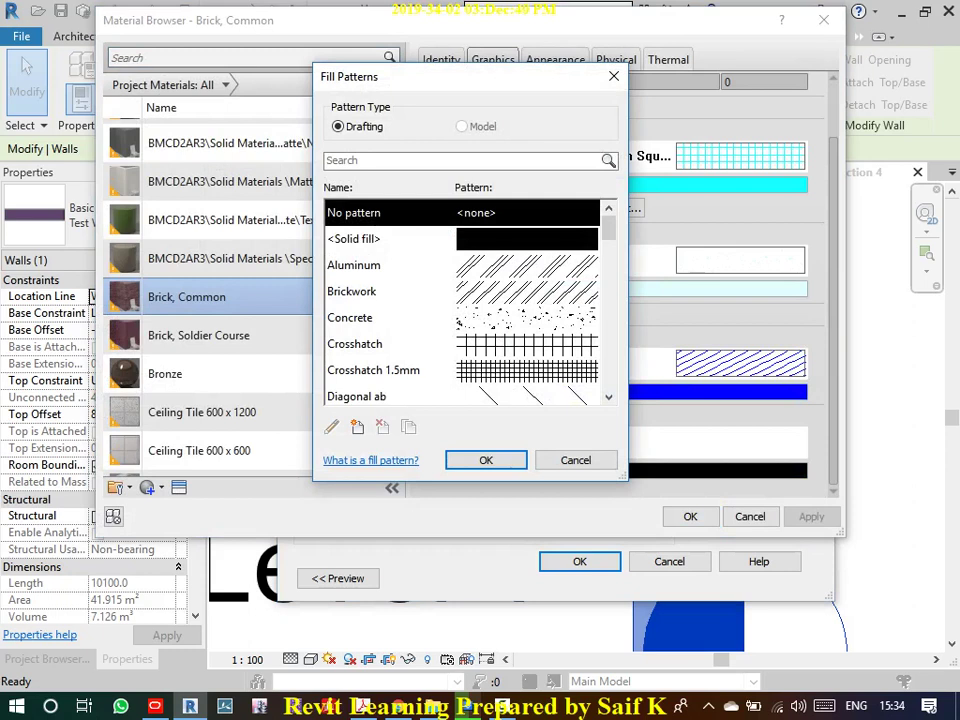
left_click(350, 317)
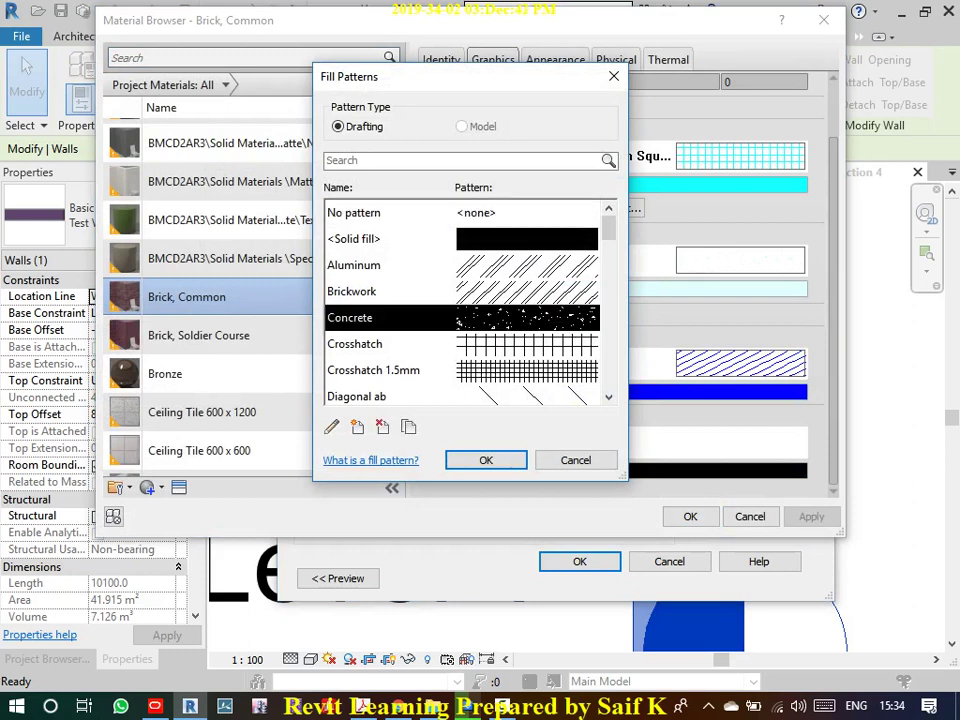
left_click(485, 460)
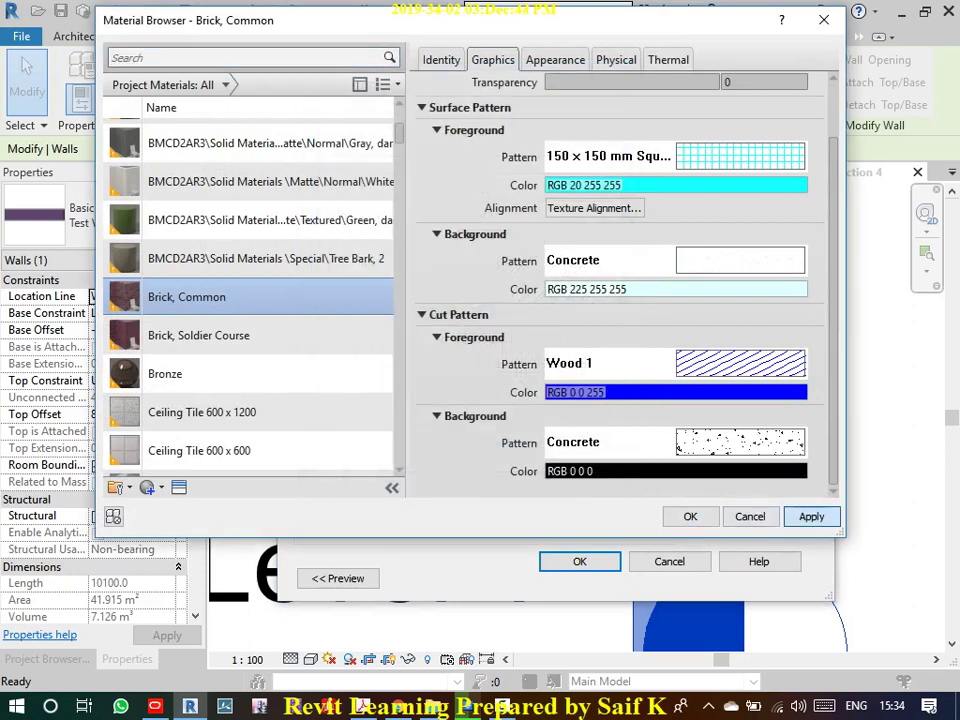
left_click(811, 516)
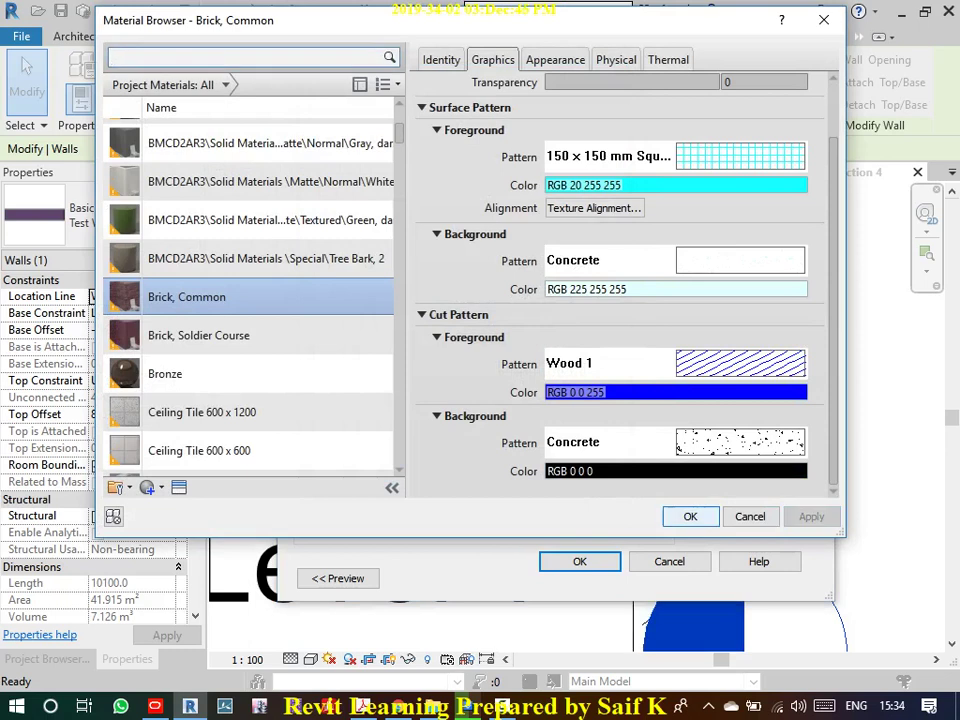
left_click(690, 516)
left_click(579, 561)
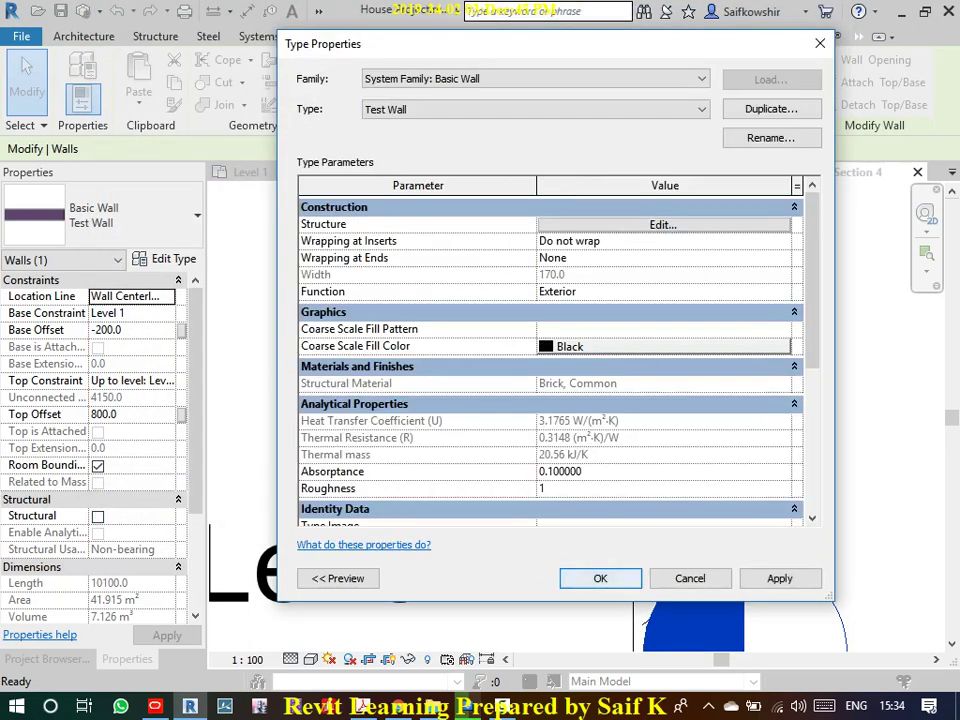
left_click(602, 577)
- Toggle thin lines (TL), then zoom and pan Section 4 to inspect the Wood 1-over-concrete hatch
key("t")
key("l")
key("Escape")
scroll(650, 400, "up", 3)
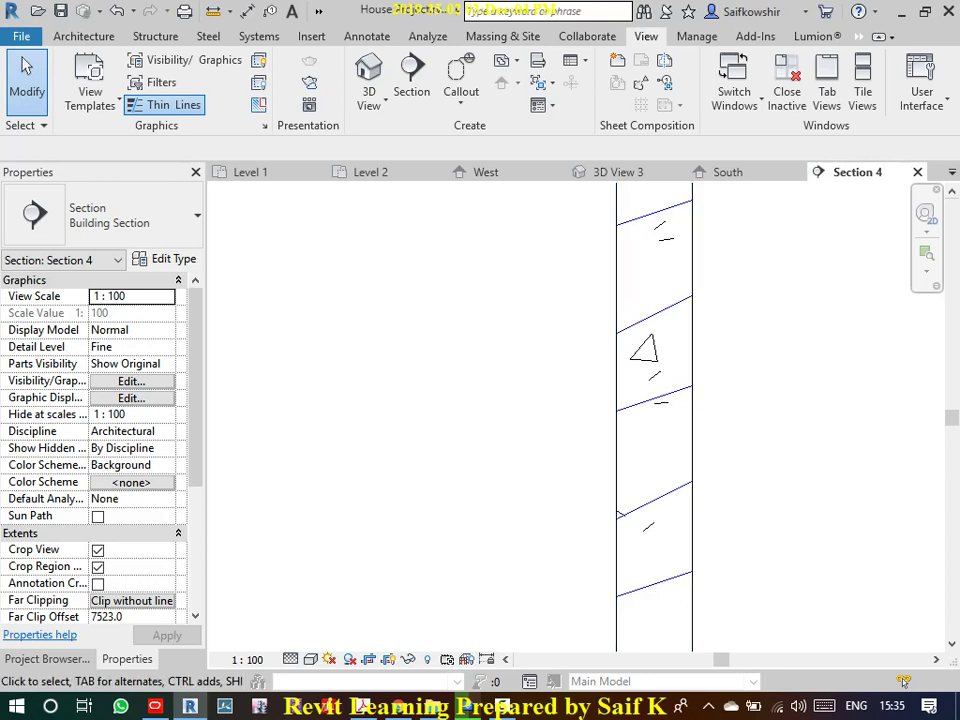
scroll(680, 420, "down", 3)
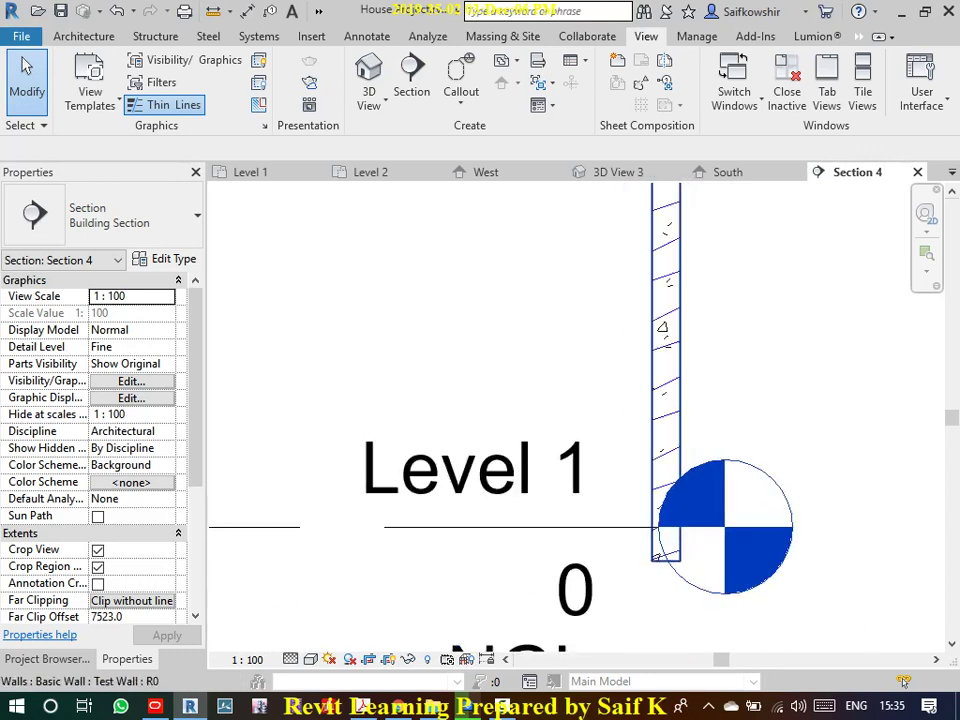
scroll(680, 420, "down", 2)
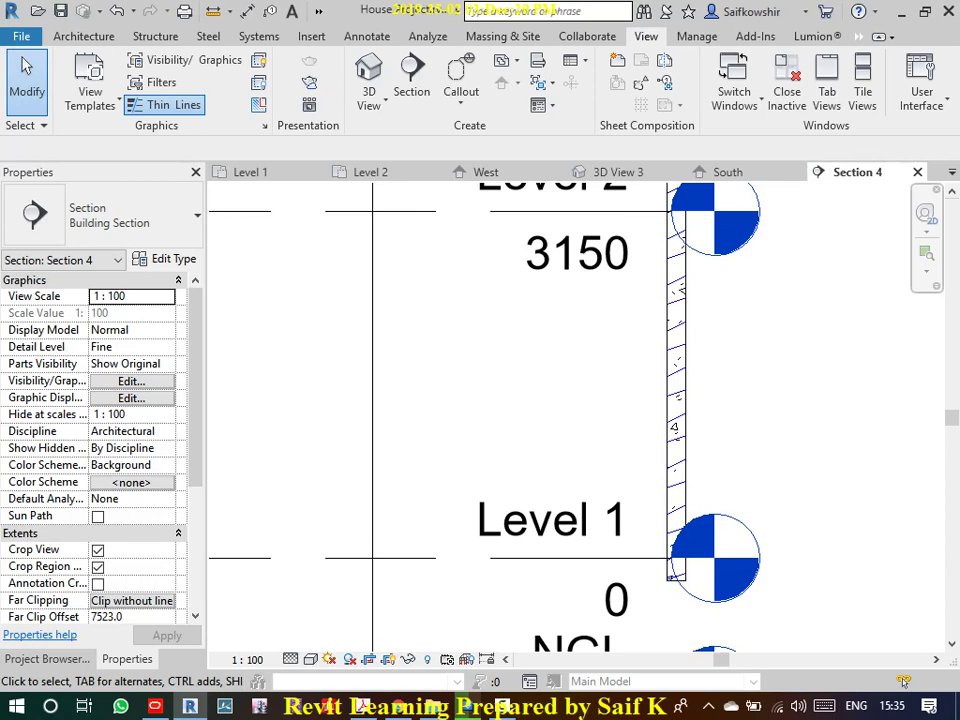
scroll(670, 380, "down", 2)
scroll(670, 380, "down", 1)
middle_click_drag(670, 380, 641, 467)
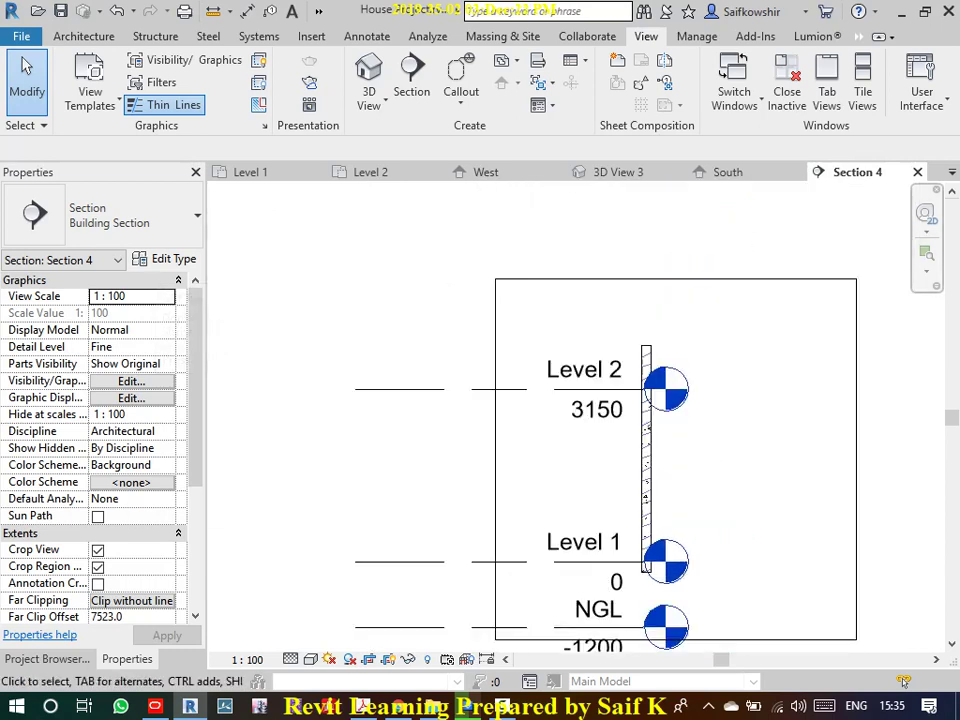
left_click(47, 659)
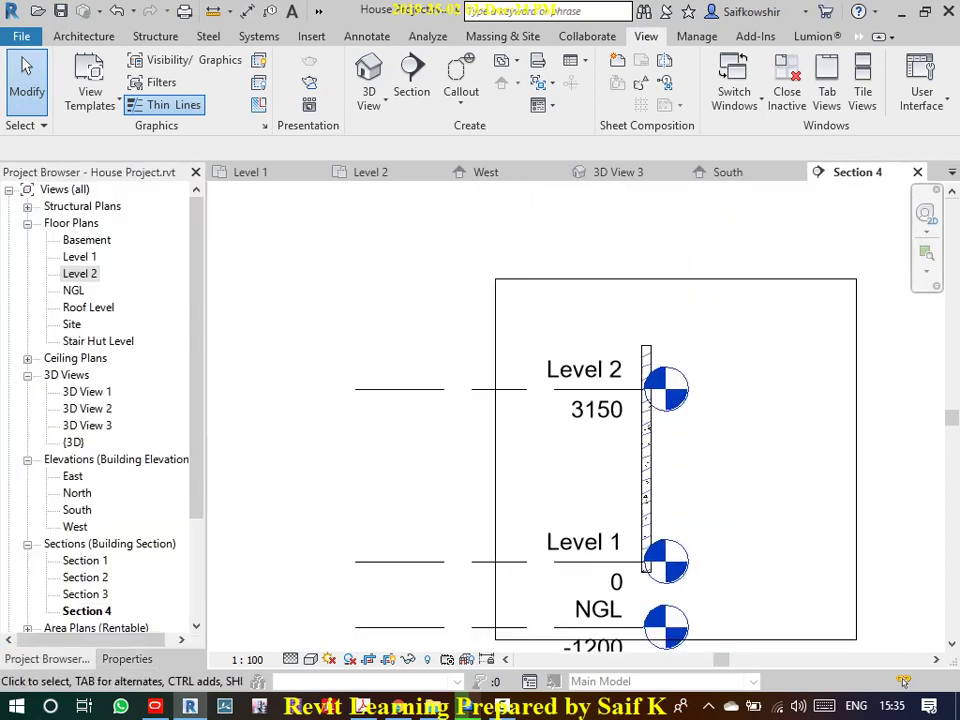
- Open the Level 1 floor plan and zoom in on the right exterior wall's cut hatching
double_click(80, 256)
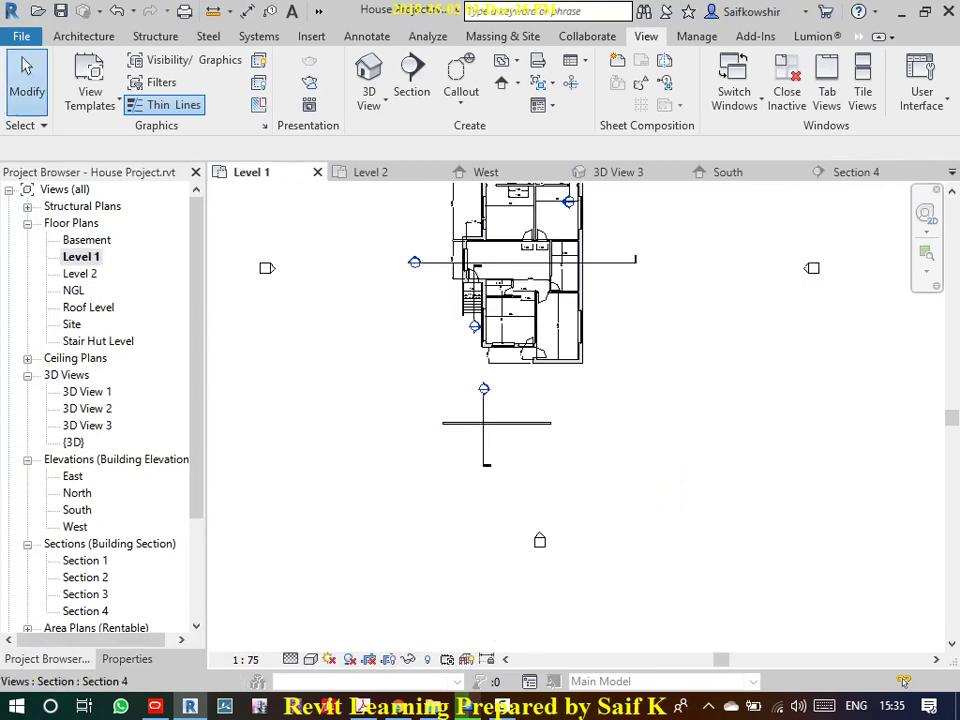
scroll(585, 330, "up", 2)
scroll(585, 330, "up", 1)
scroll(585, 330, "down", 1)
scroll(562, 495, "up", 2)
scroll(562, 495, "up", 1)
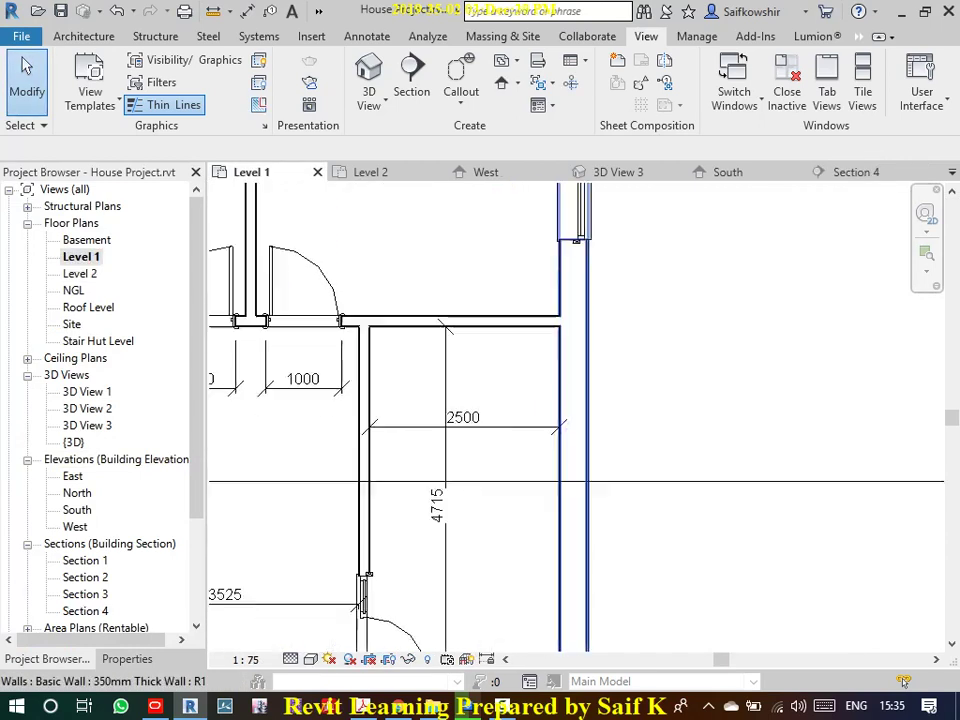
scroll(562, 495, "up", 2)
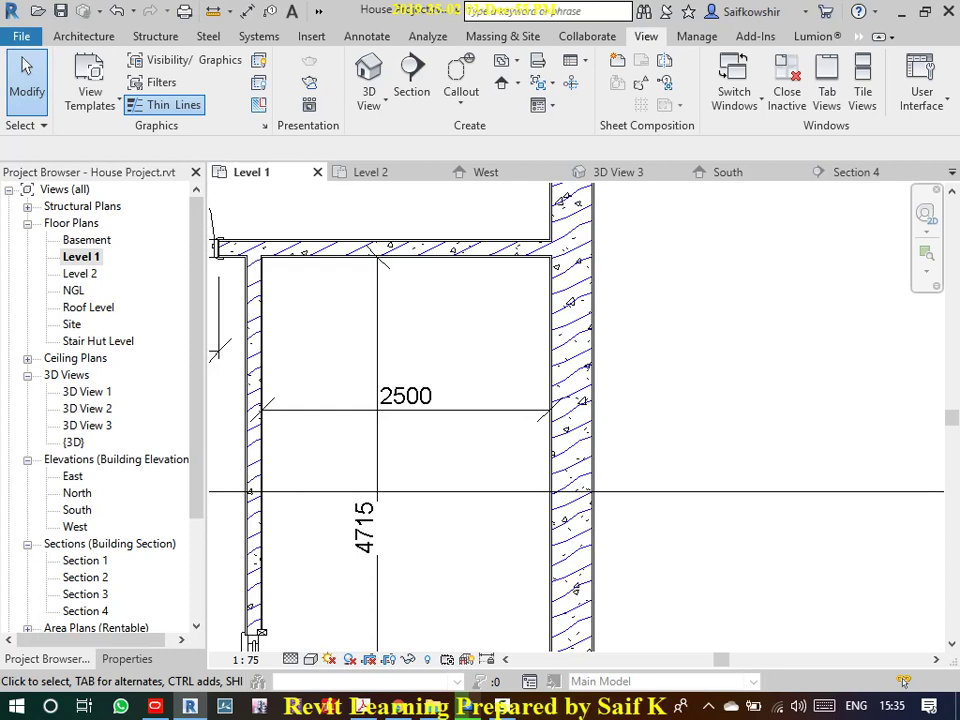
- Zoom and pan the Level 1 plan to the 3525/2065 doors and right exterior wall
scroll(672, 442, "down", 2)
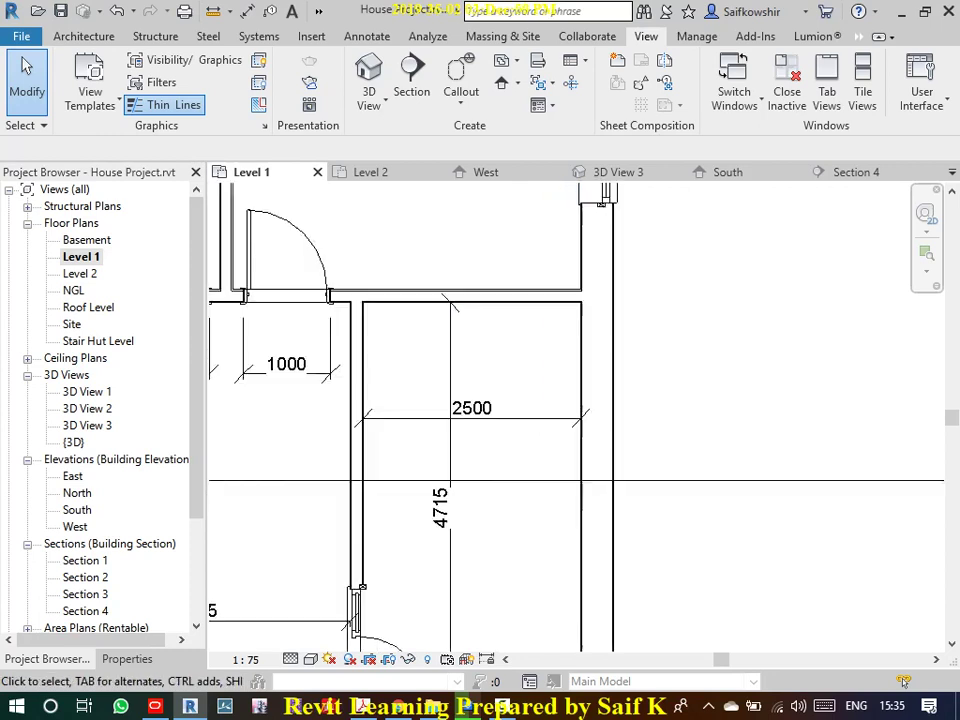
scroll(672, 442, "down", 2)
middle_click_drag(500, 450, 611, 338)
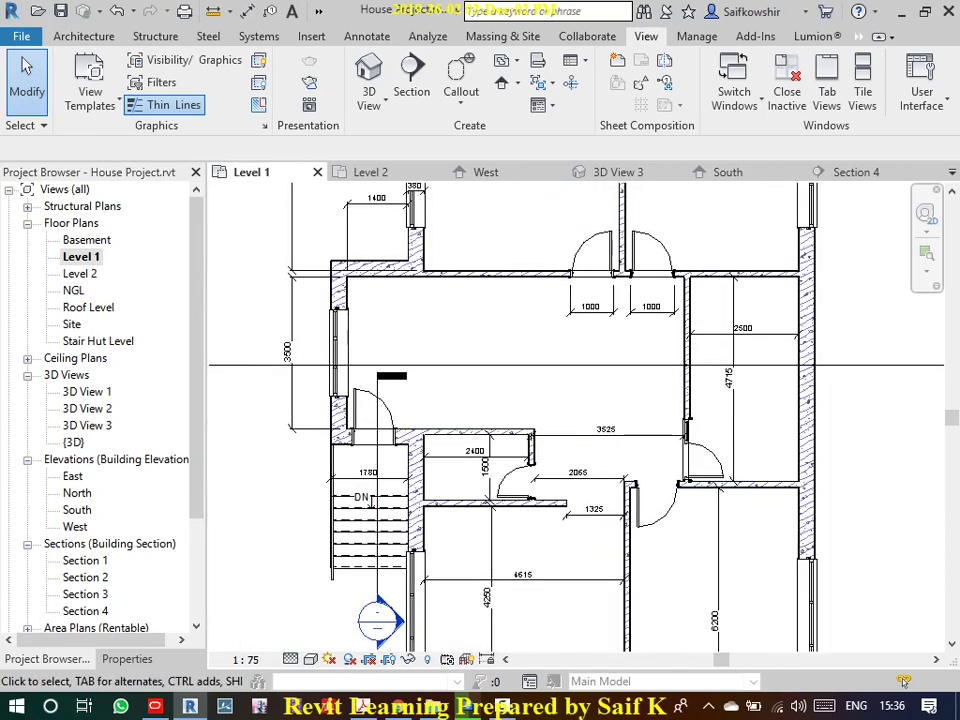
scroll(480, 420, "up", 2)
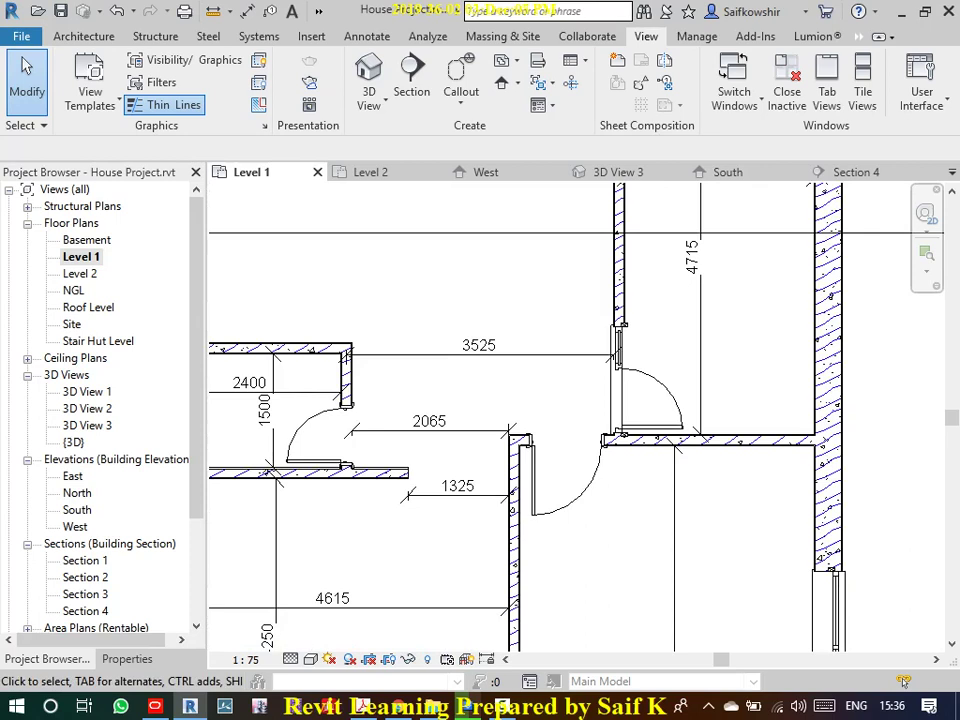
- Open the structure layers (Edit Assembly) of the right wall's 350mm Thick Wall type
left_click(828, 300)
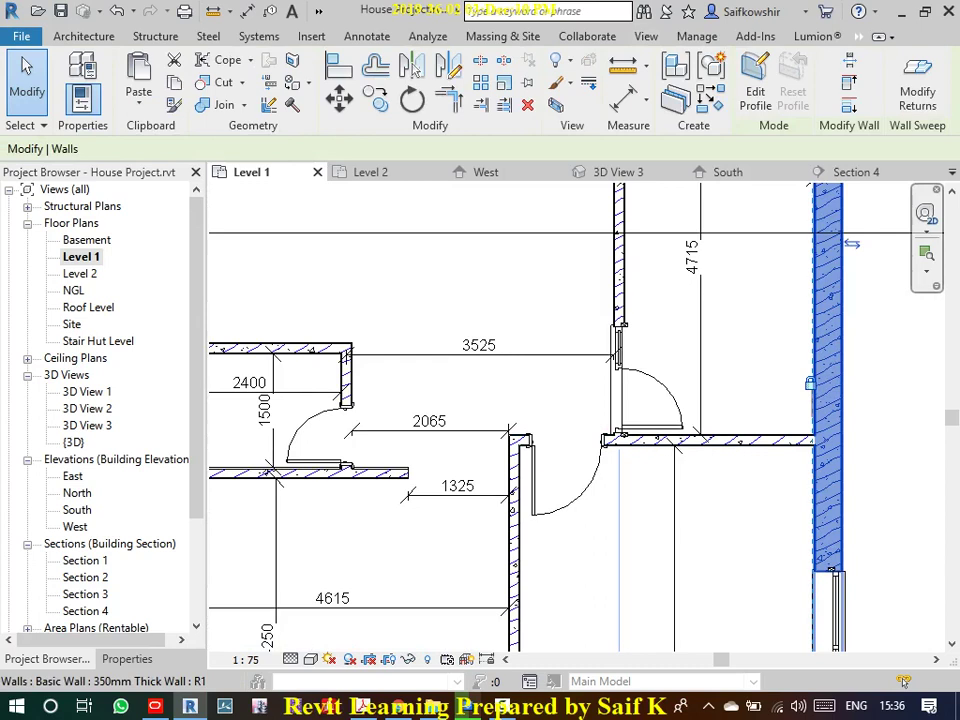
left_click(127, 659)
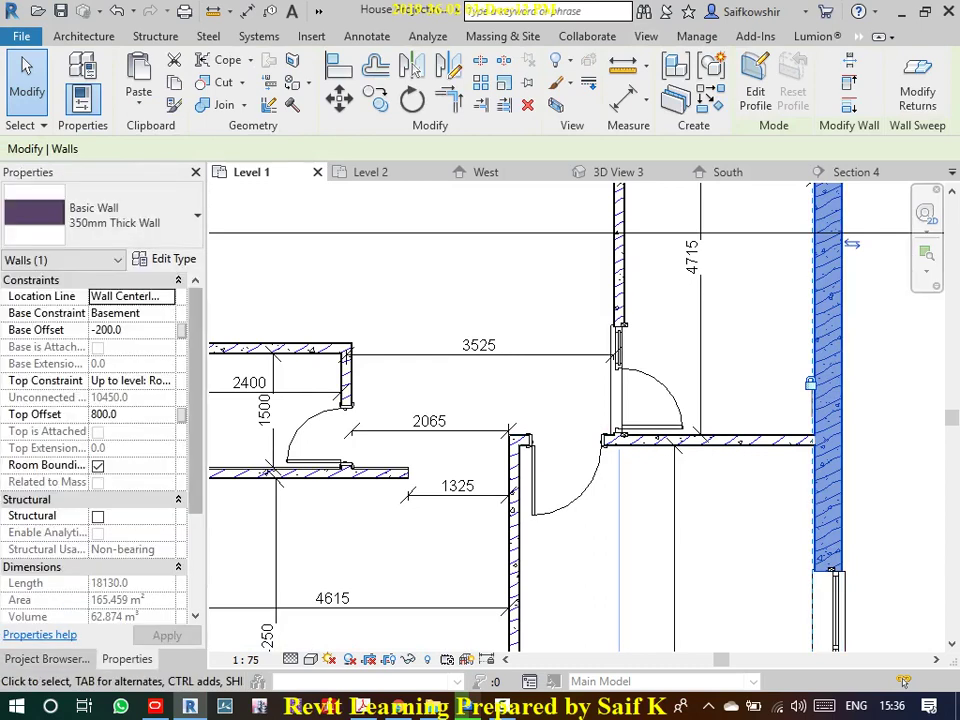
left_click(165, 259)
left_click(663, 225)
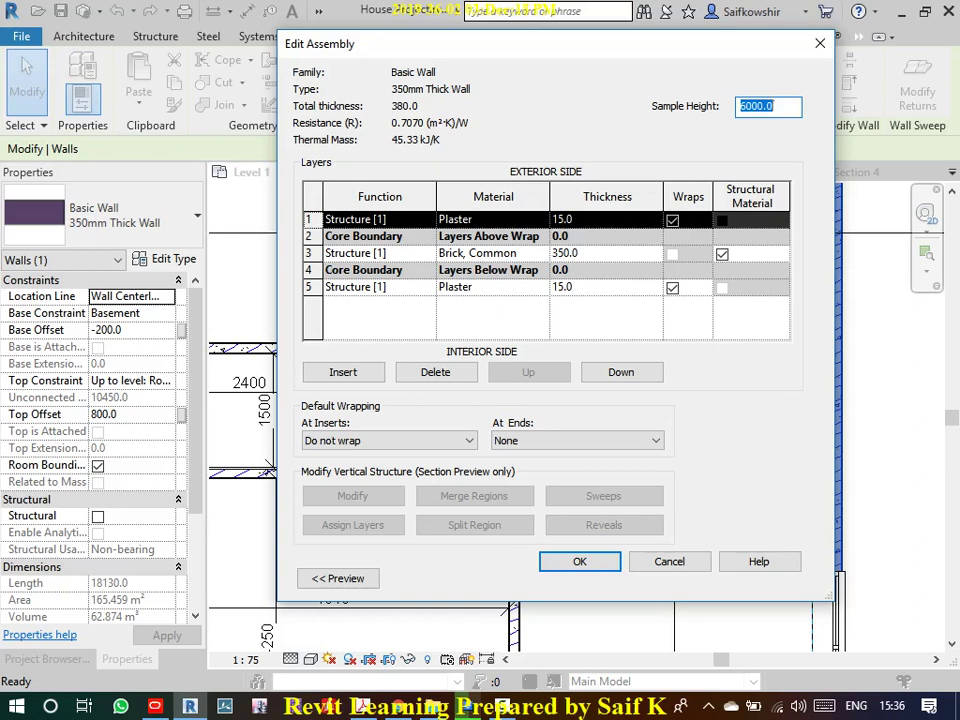
- Open the Material Browser from the Brick, Common core layer's material cell
left_click(477, 253)
left_click(541, 253)
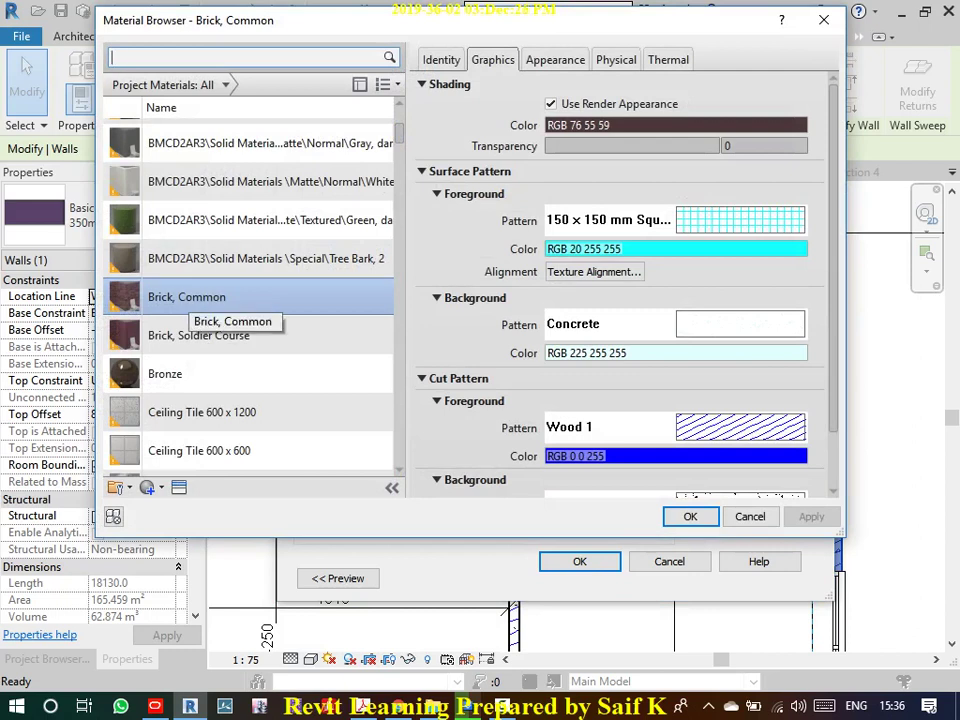
- Create a Default New Material from the Material Browser's add-material menu
right_click(259, 300)
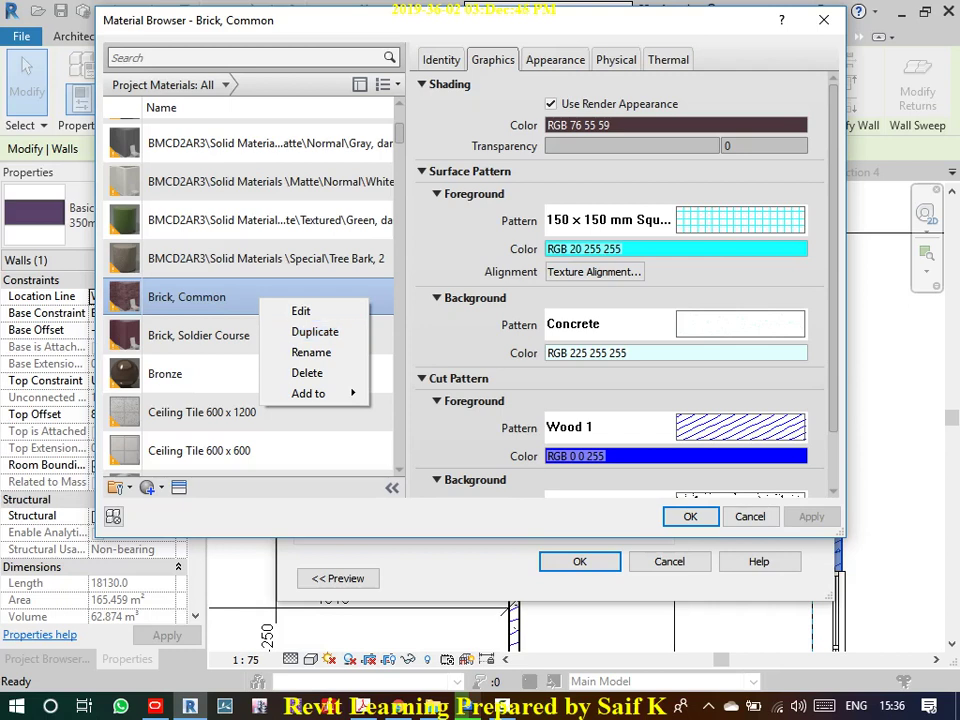
key("Escape")
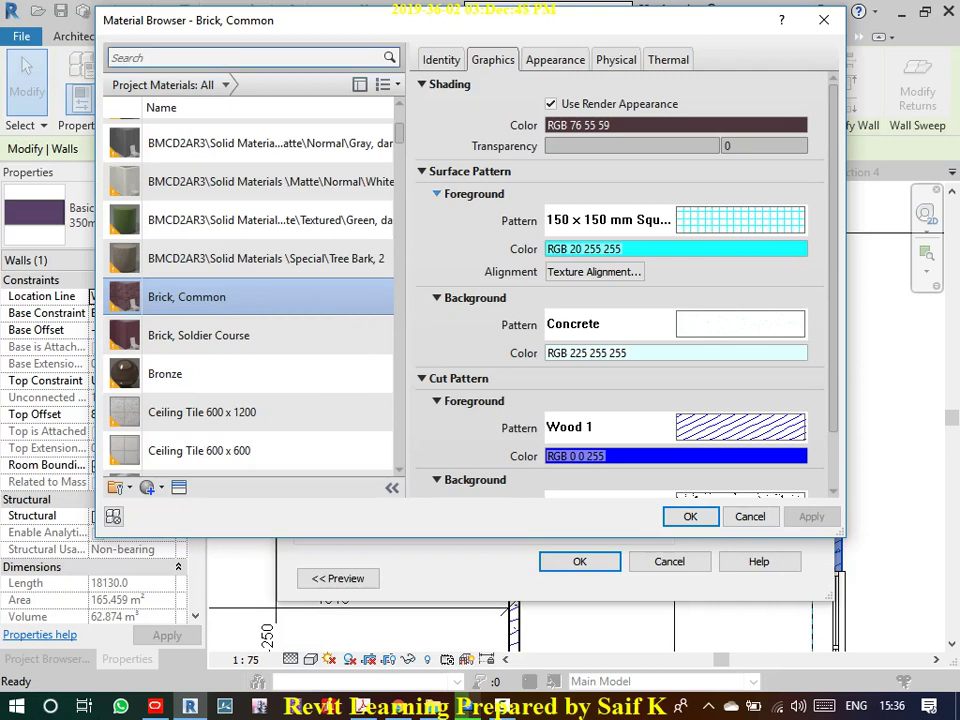
left_click(200, 57)
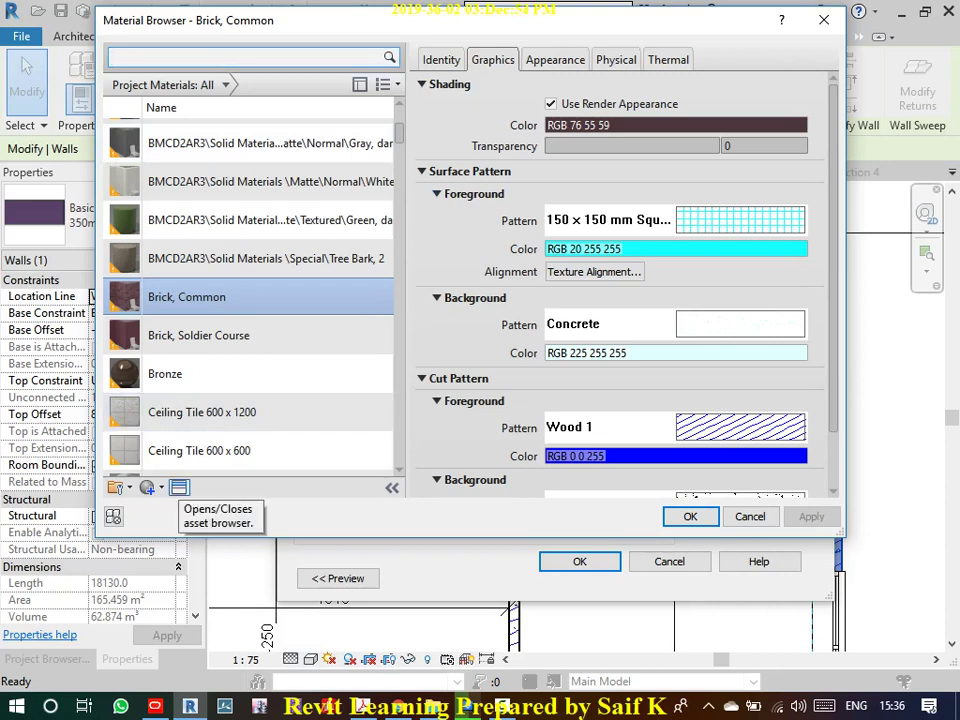
left_click(150, 488)
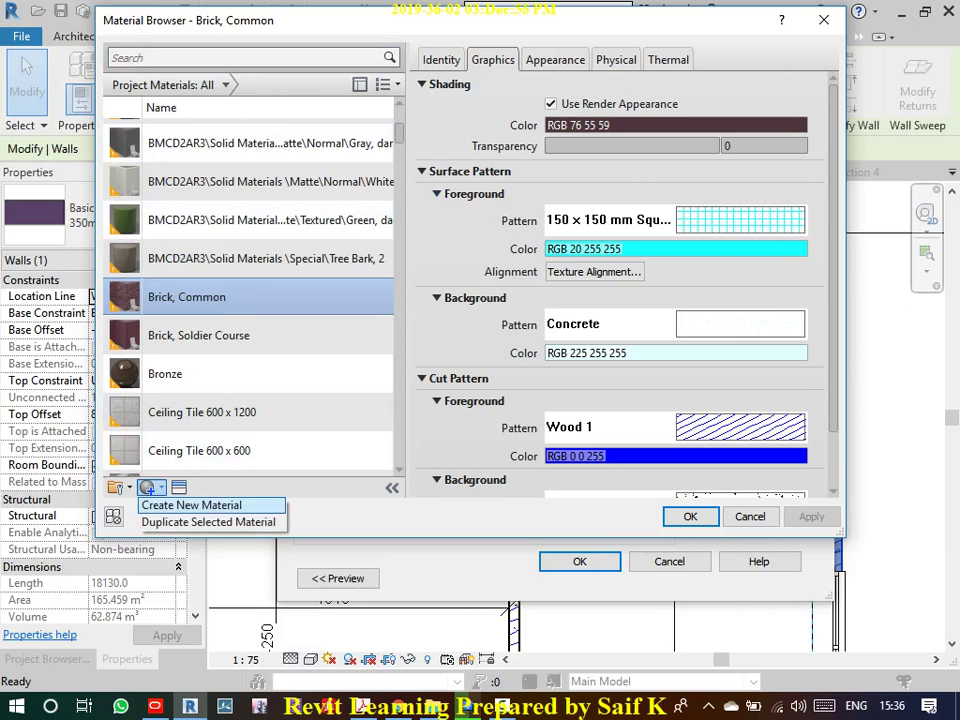
left_click(193, 503)
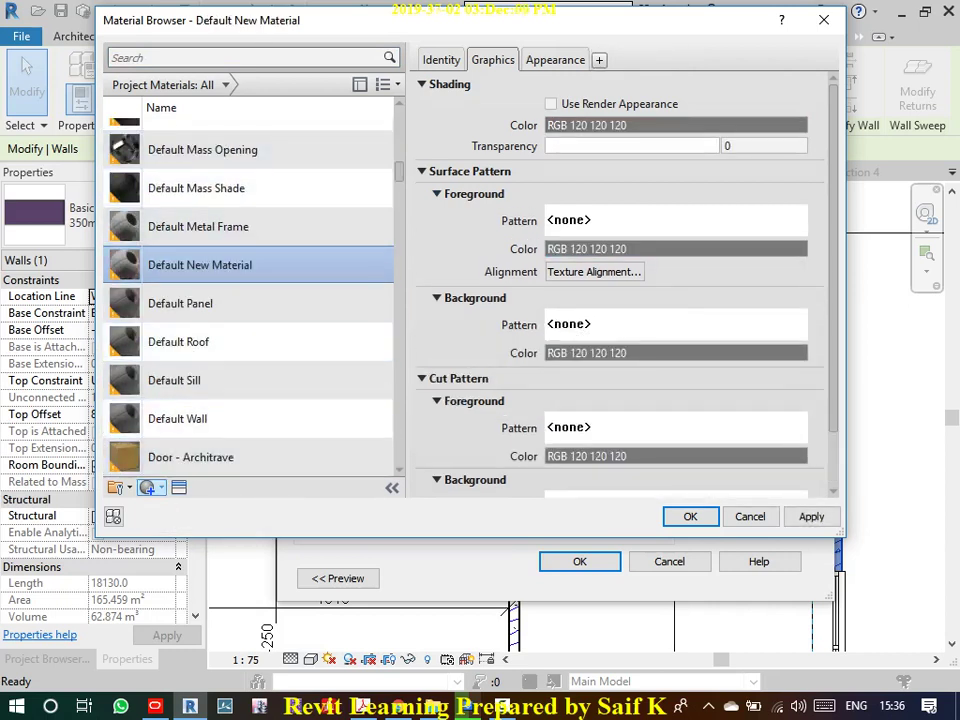
- Rename Default New Material to Tile and start picking its appearance image
right_click(235, 266)
left_click(287, 319)
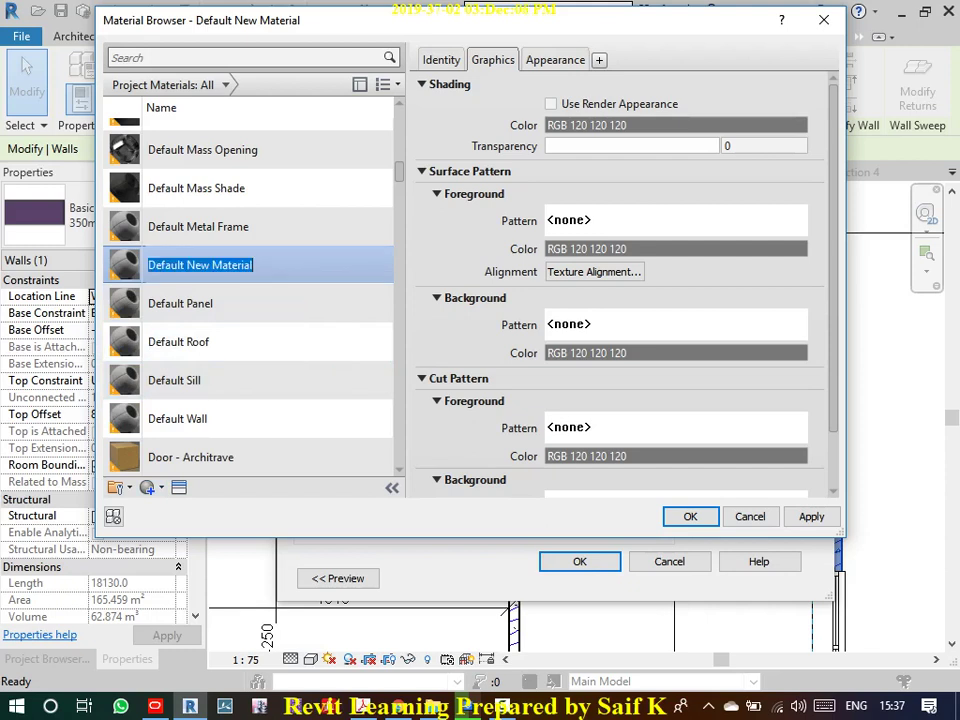
type("Tile")
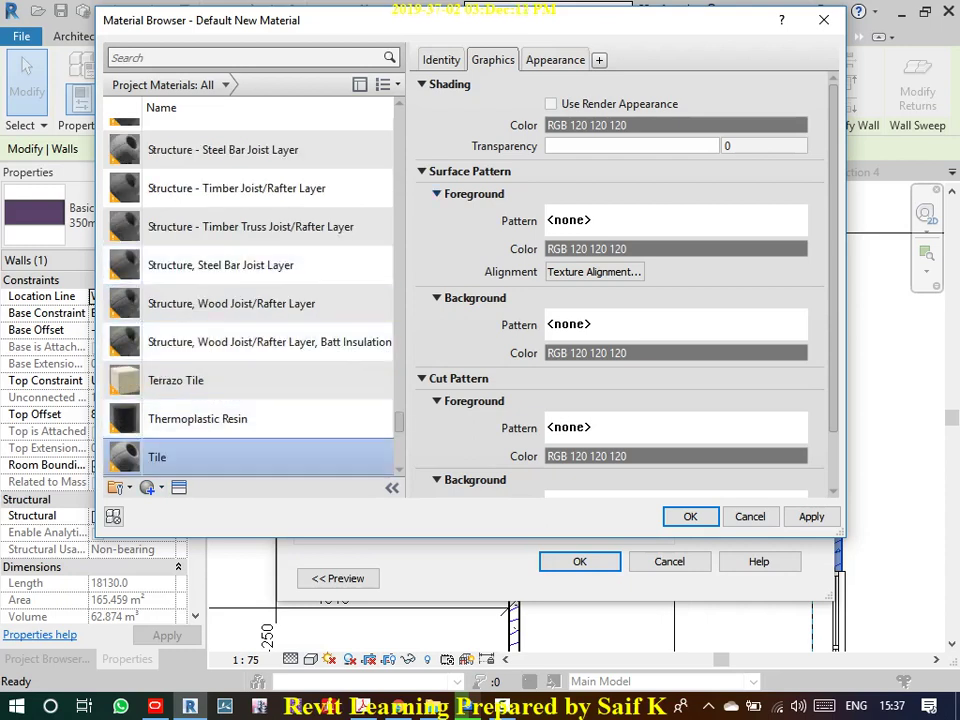
left_click(555, 60)
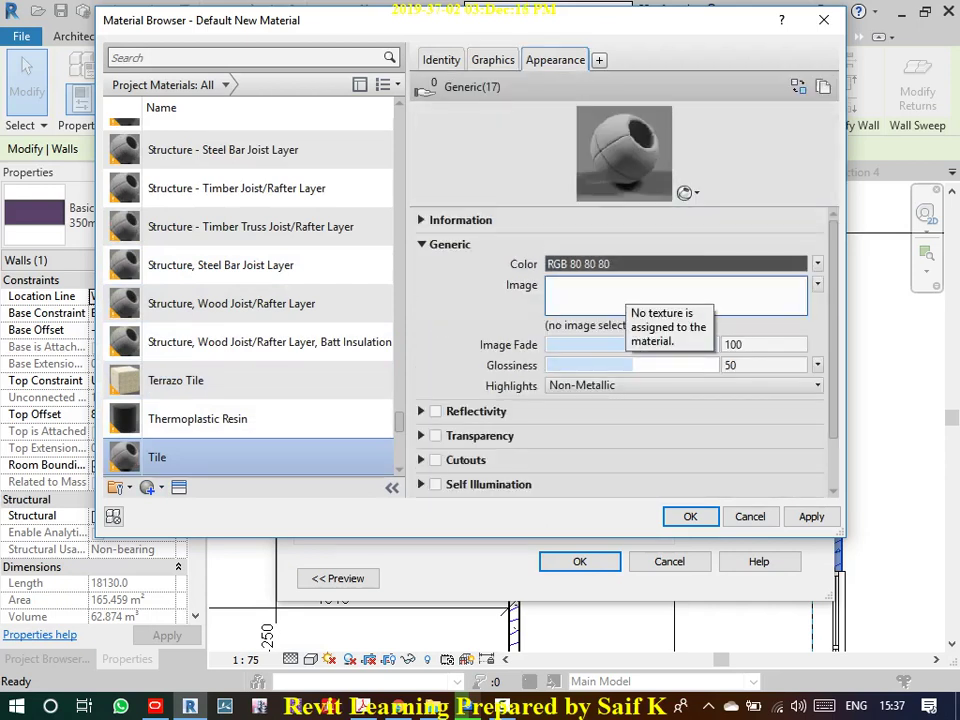
left_click(625, 305)
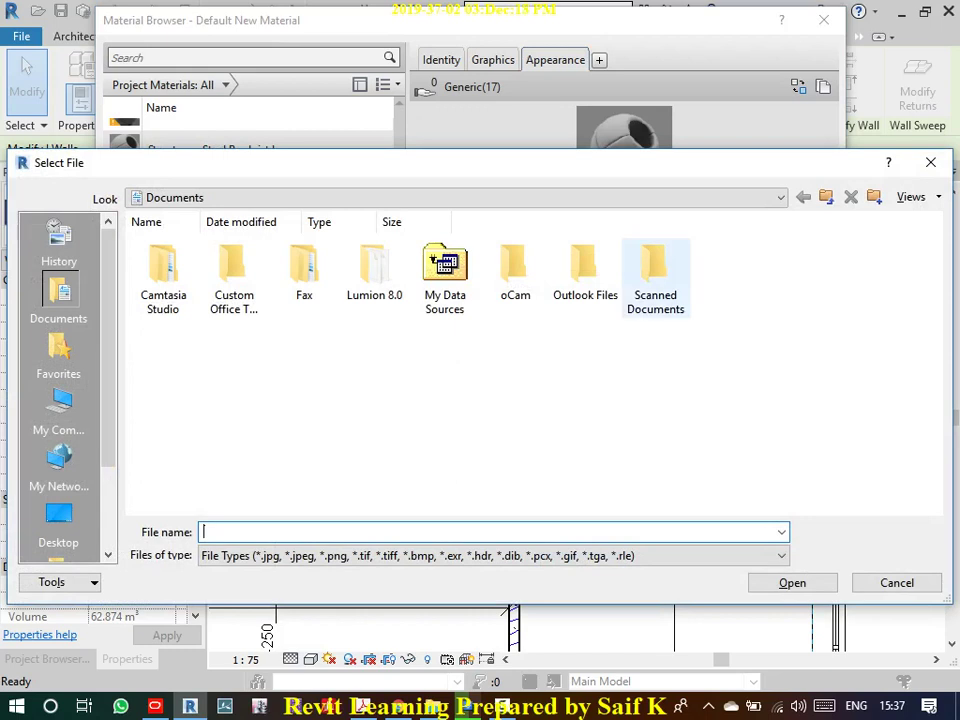
- Set Tile's image to Checkertile2.jpg from F: > Textures for Revit > Textures 01 > Marble & Tile
left_click(58, 525)
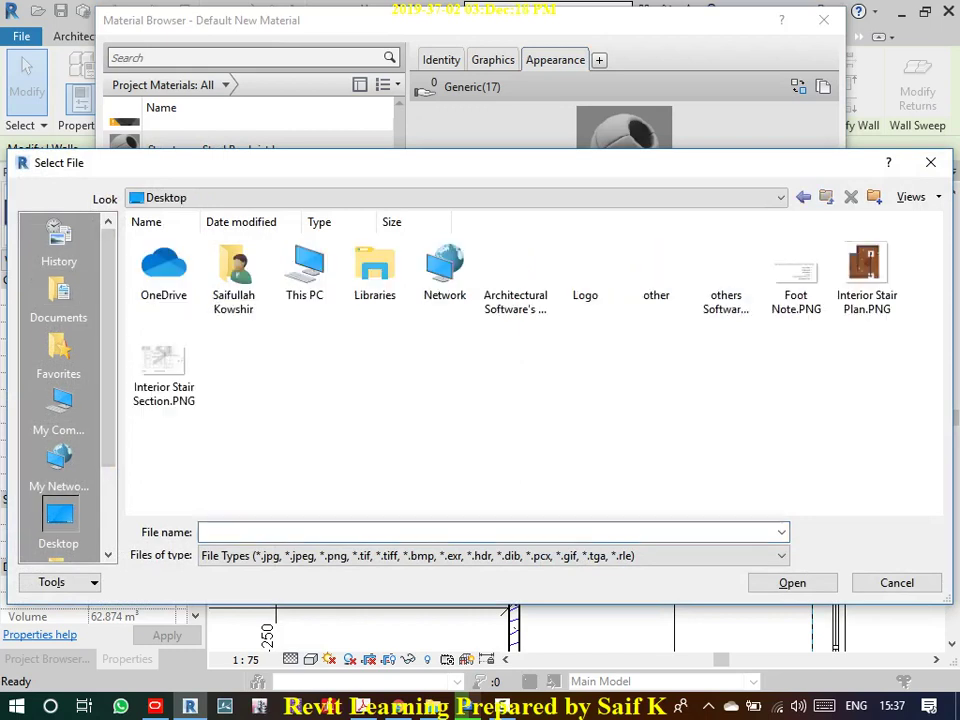
left_click(305, 270)
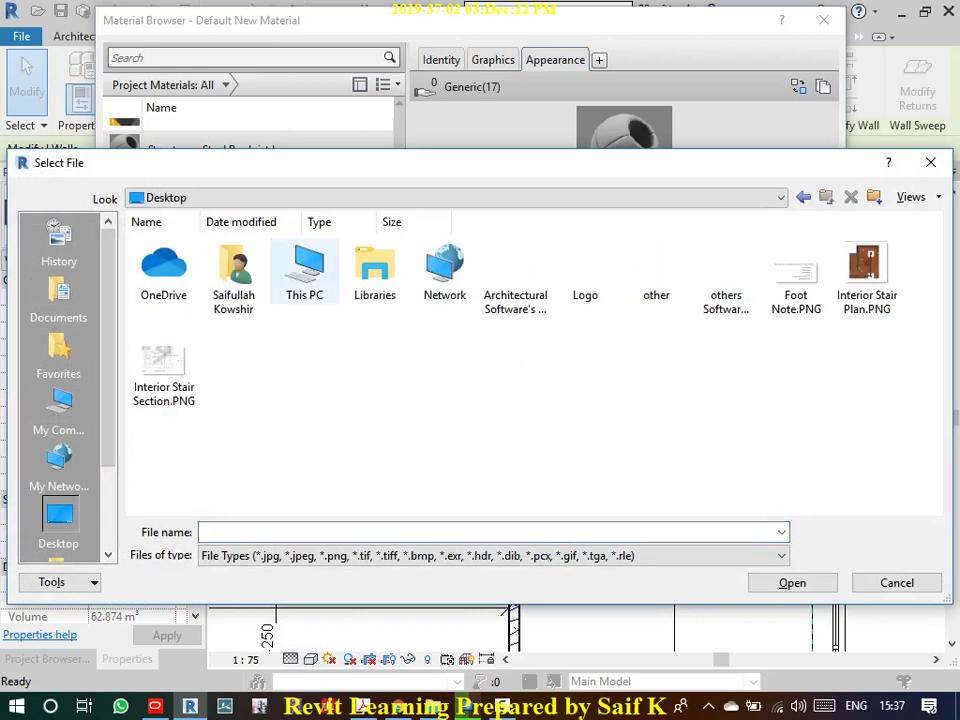
key("Return")
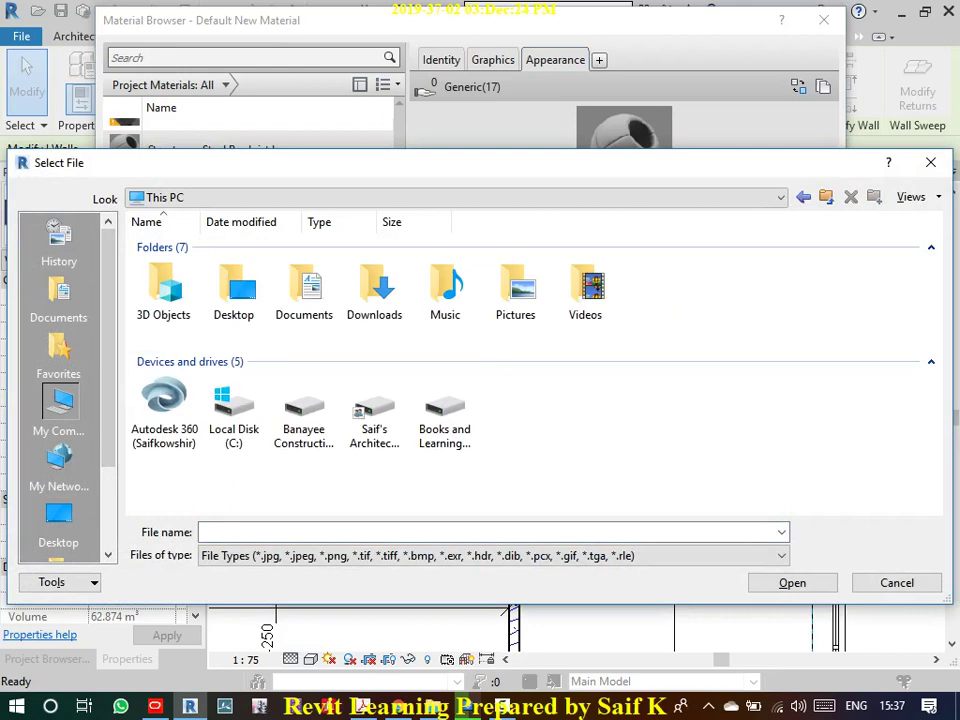
double_click(373, 410)
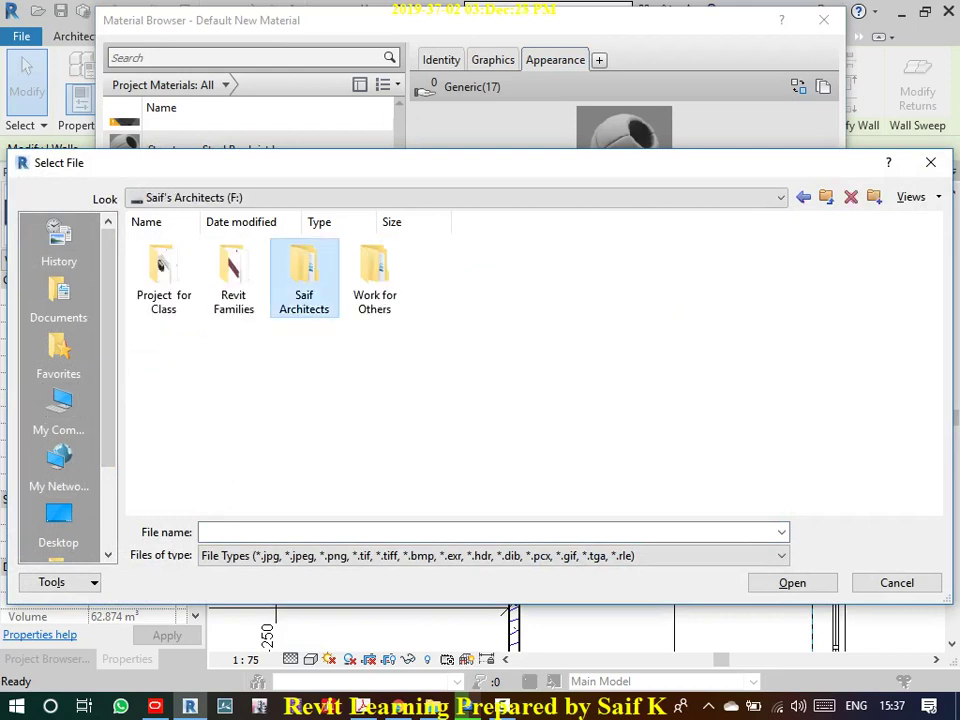
double_click(304, 272)
double_click(444, 272)
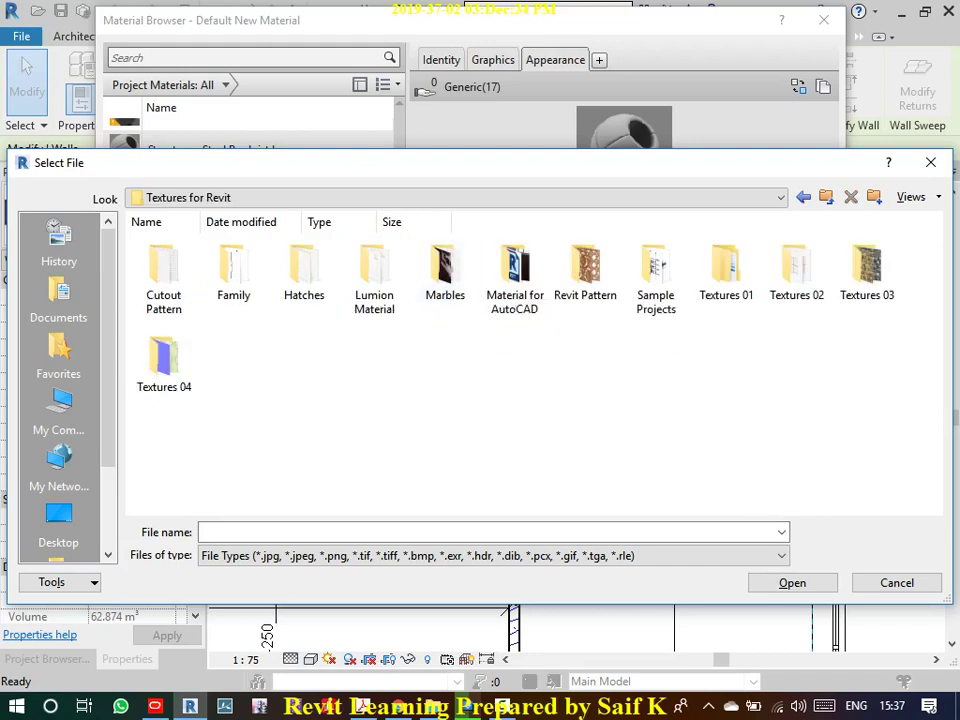
double_click(726, 268)
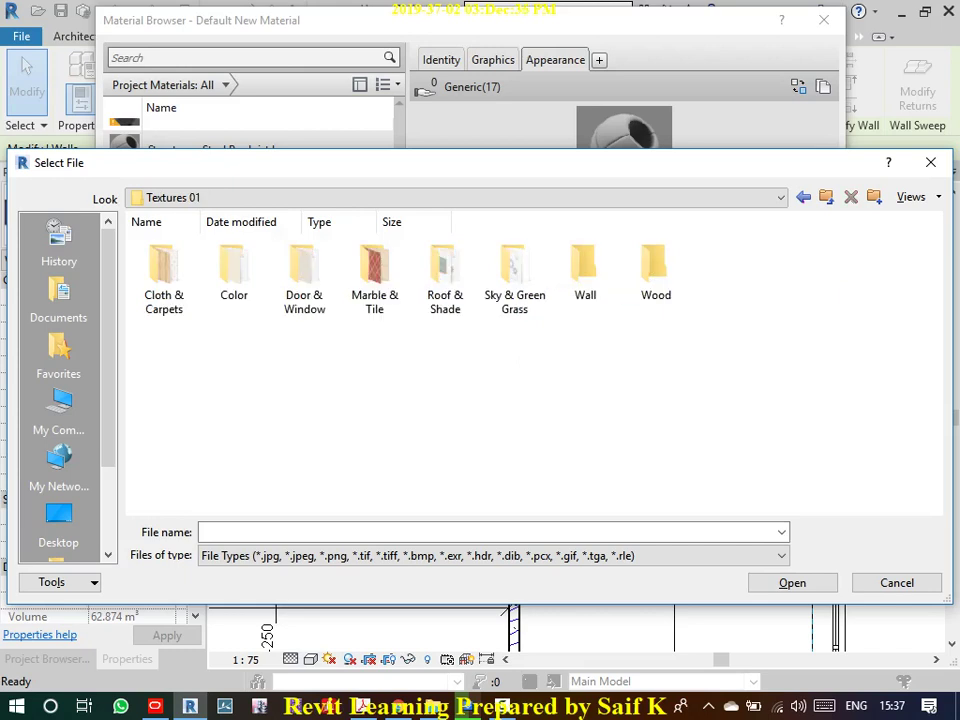
double_click(374, 268)
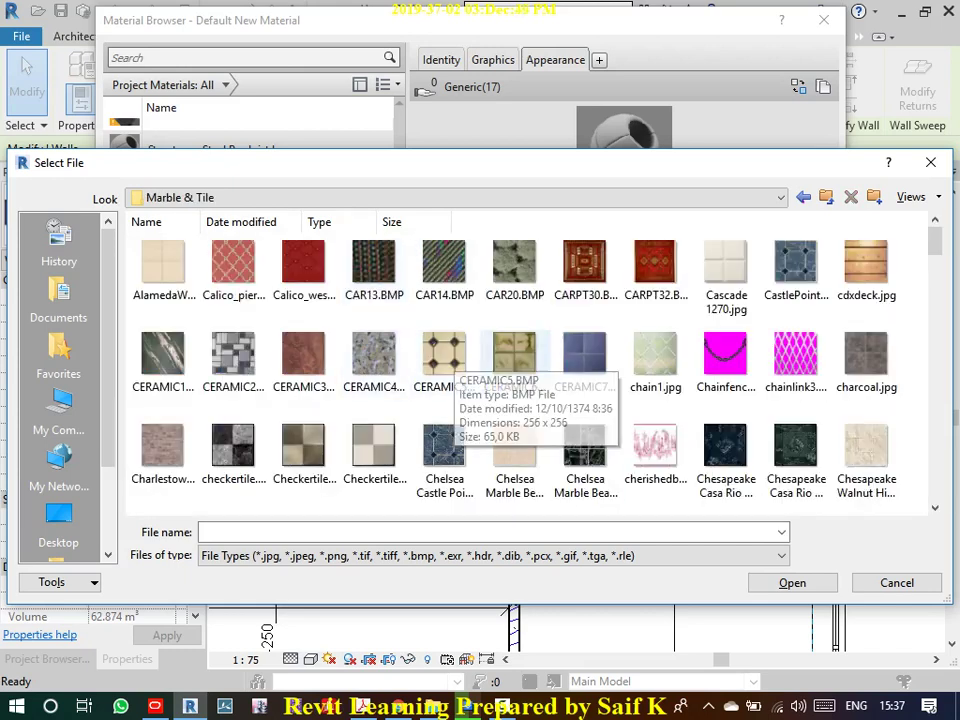
left_click(514, 355)
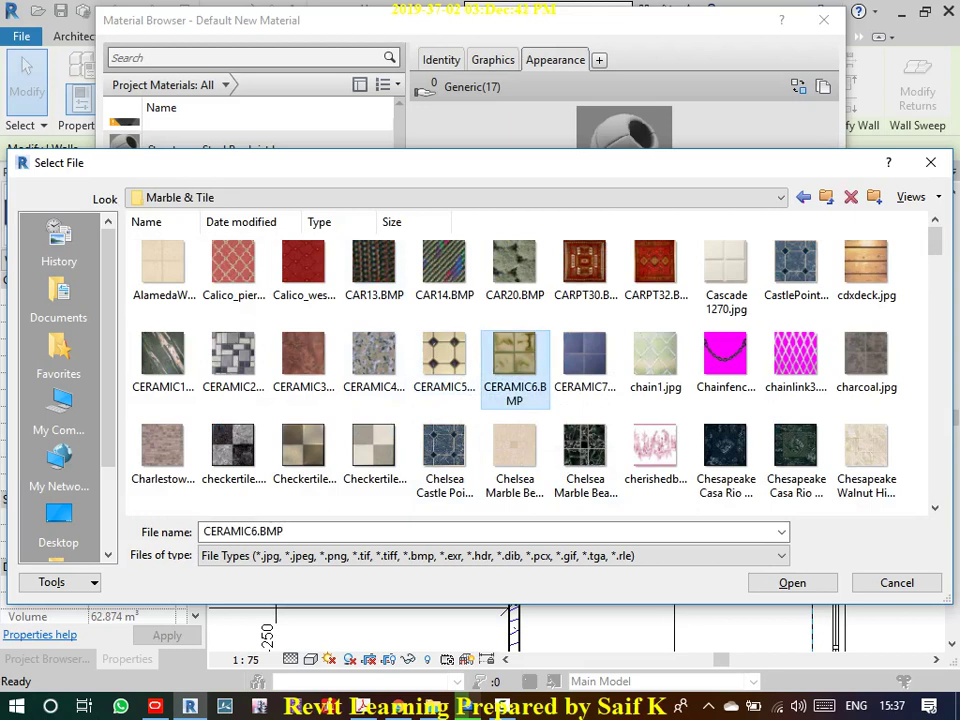
left_click(303, 450)
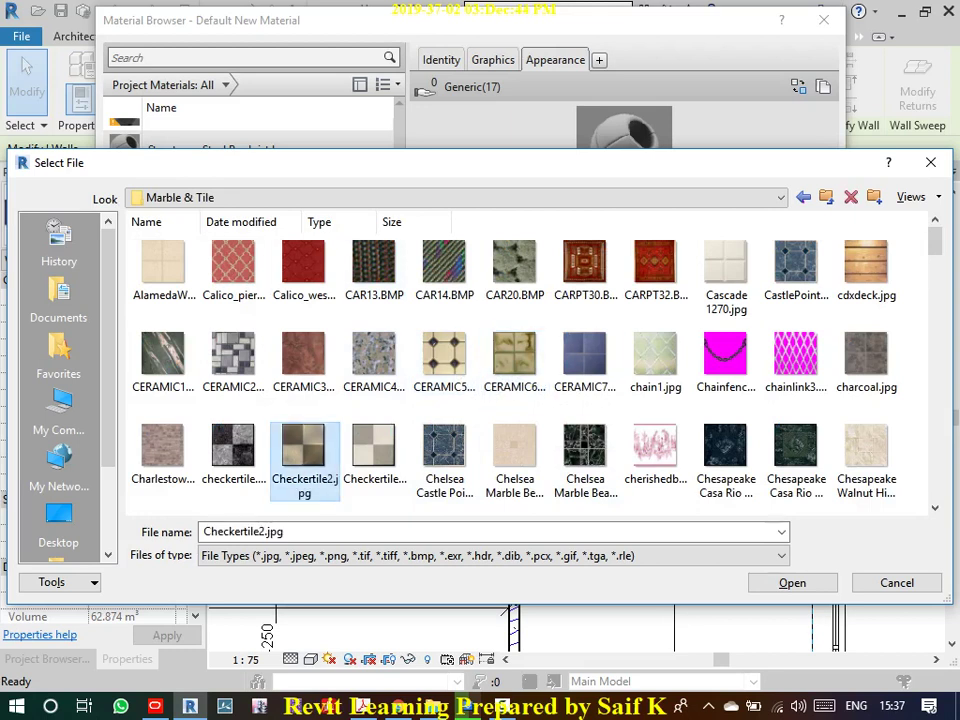
left_click(792, 583)
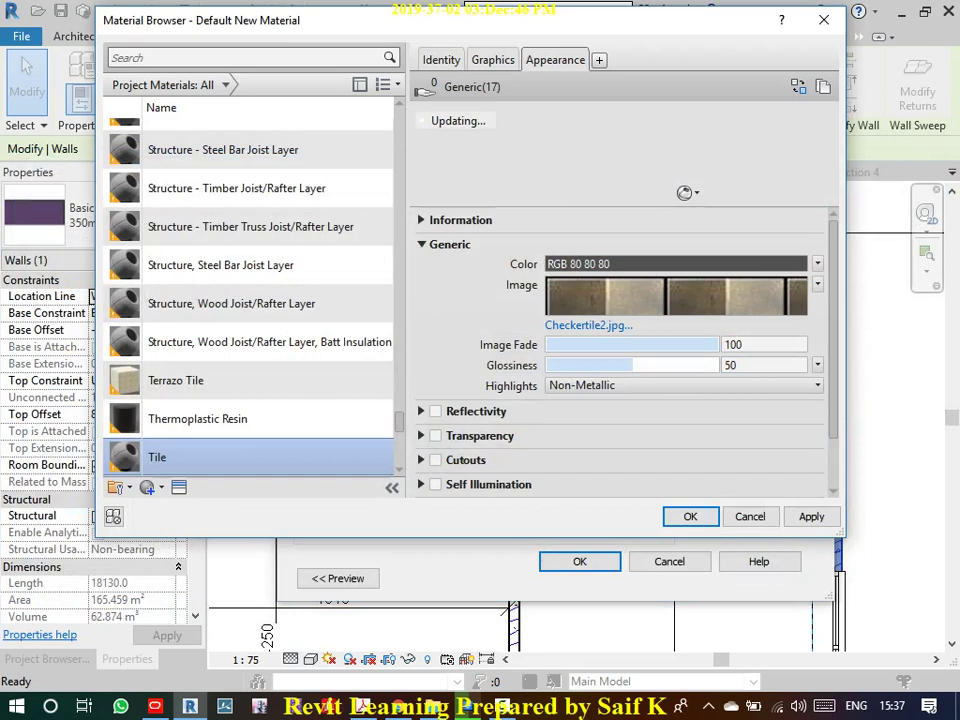
- Switch the Tile preview to the Walls scene and enlarge the preview pane
left_click(688, 192)
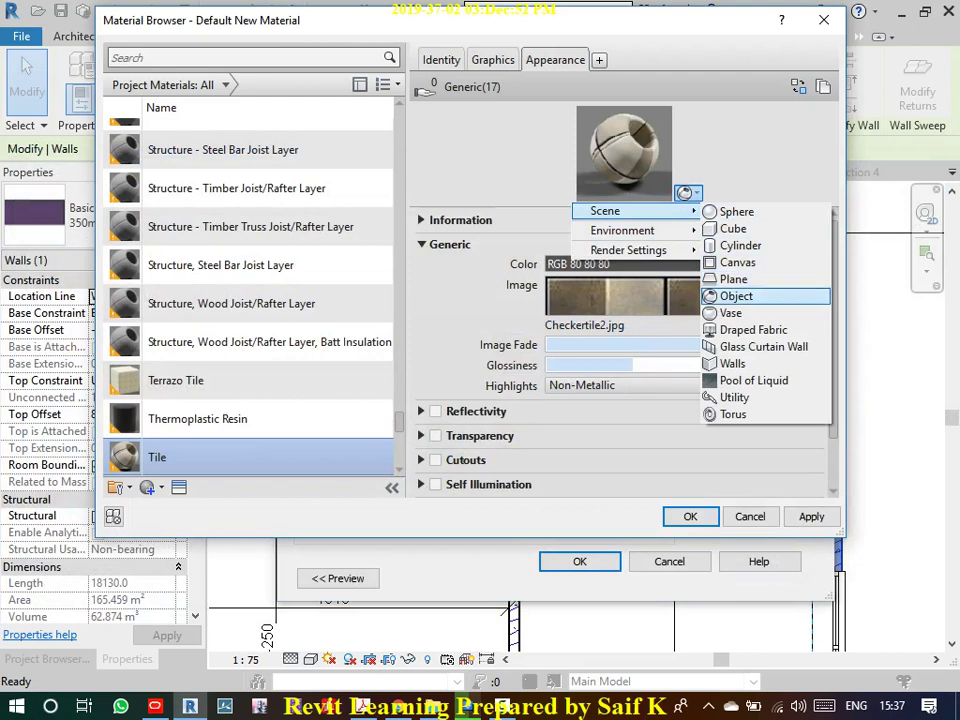
left_click(733, 363)
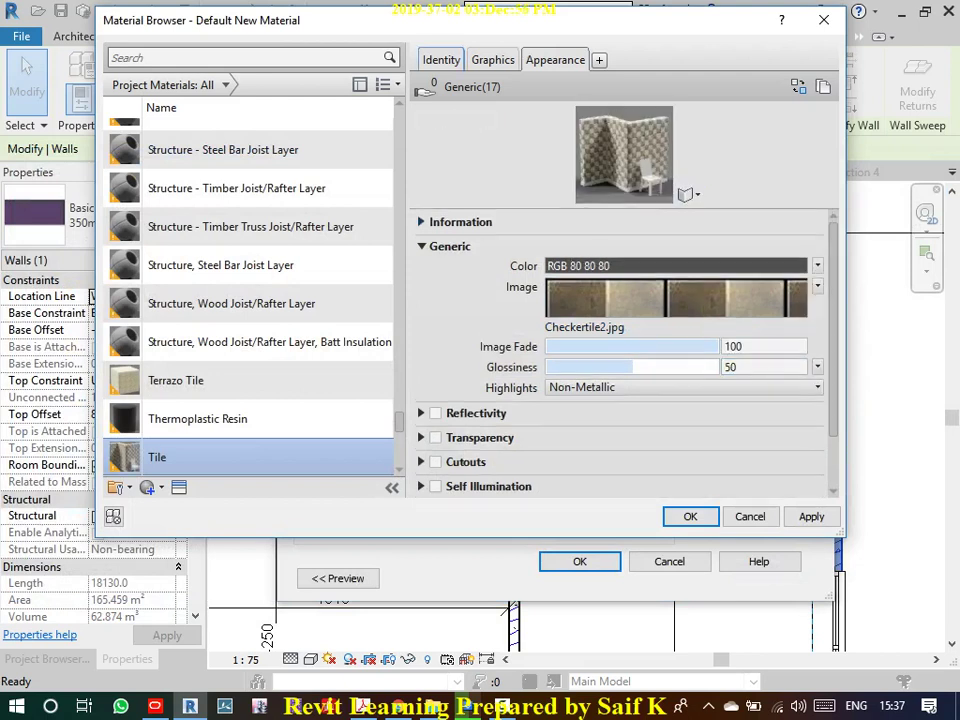
left_click_drag(620, 207, 620, 385)
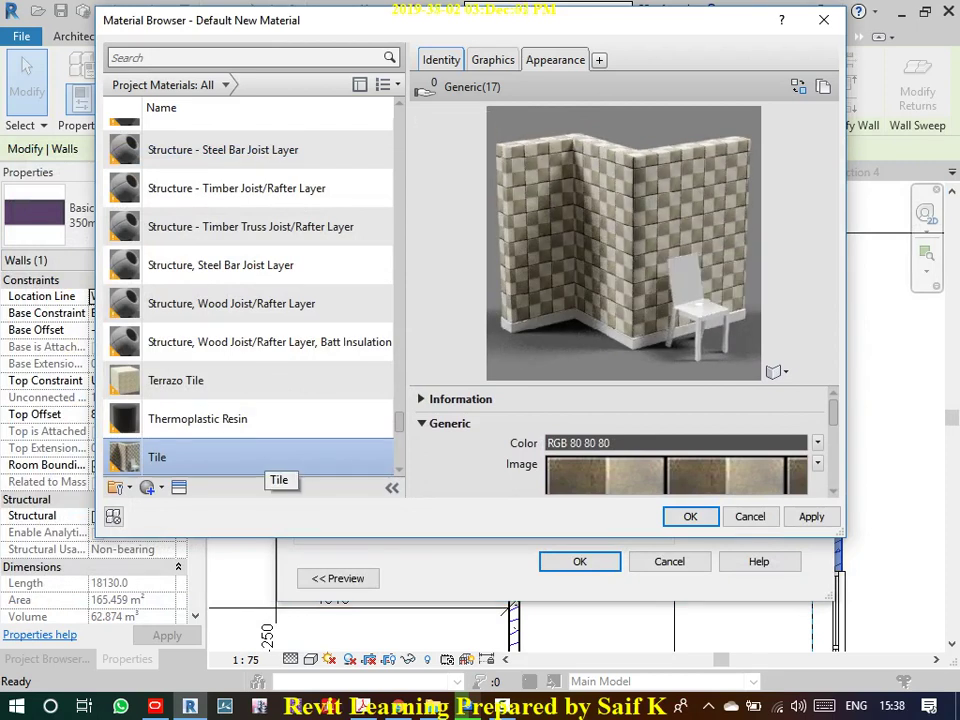
- Duplicate the Tile material and name the copy 'New Material for Wall'
right_click(192, 457)
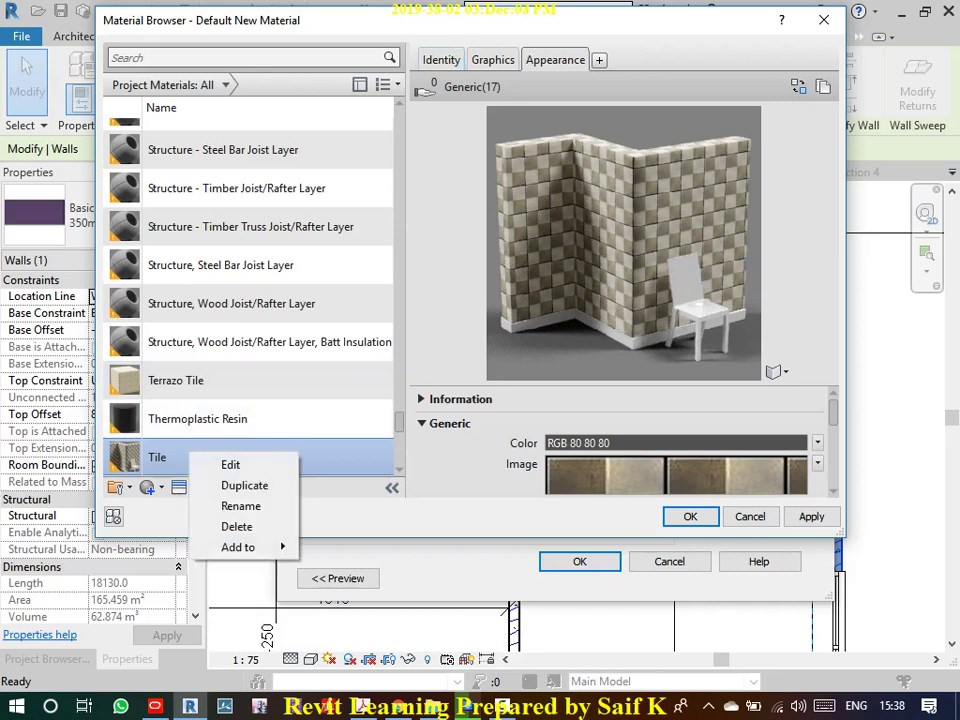
left_click(244, 485)
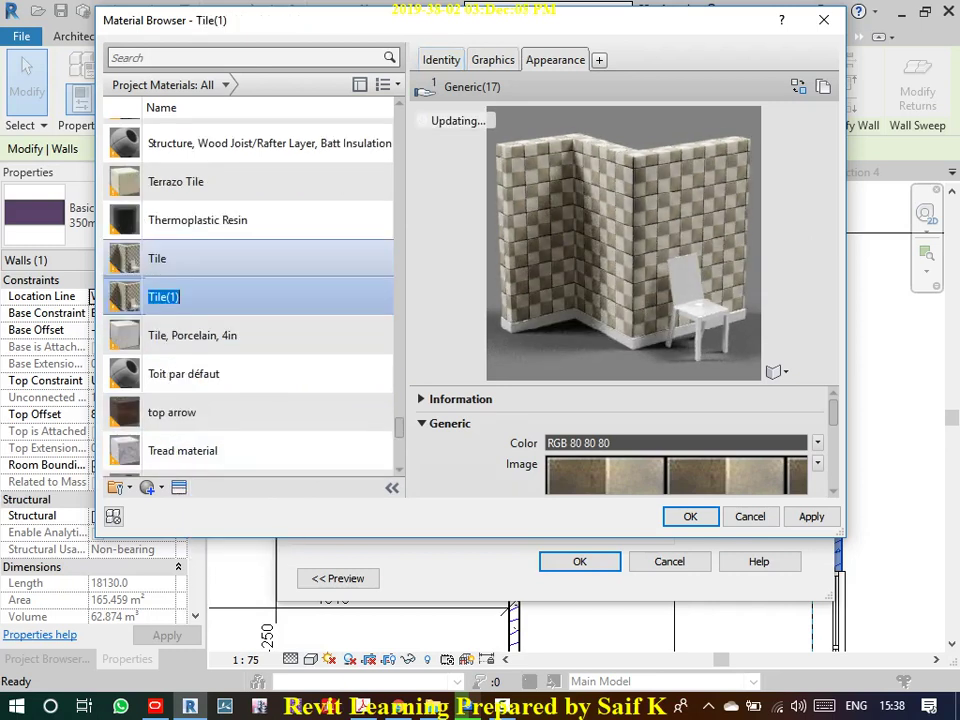
type("Pl")
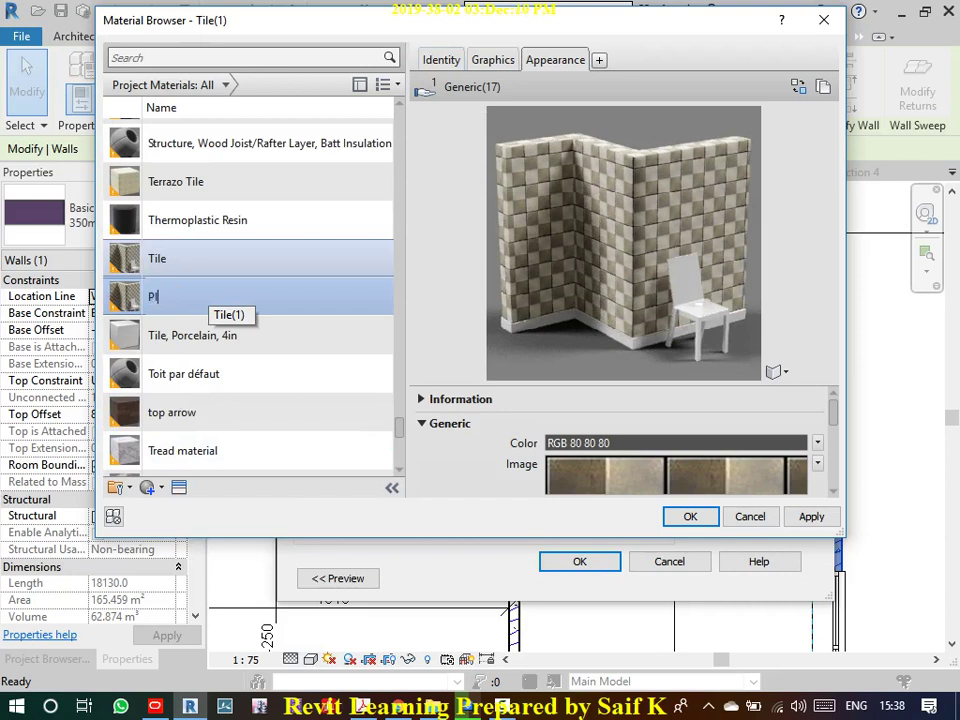
key("BackSpace")
key("BackSpace")
type("Ne ")
type("w Material for Wall")
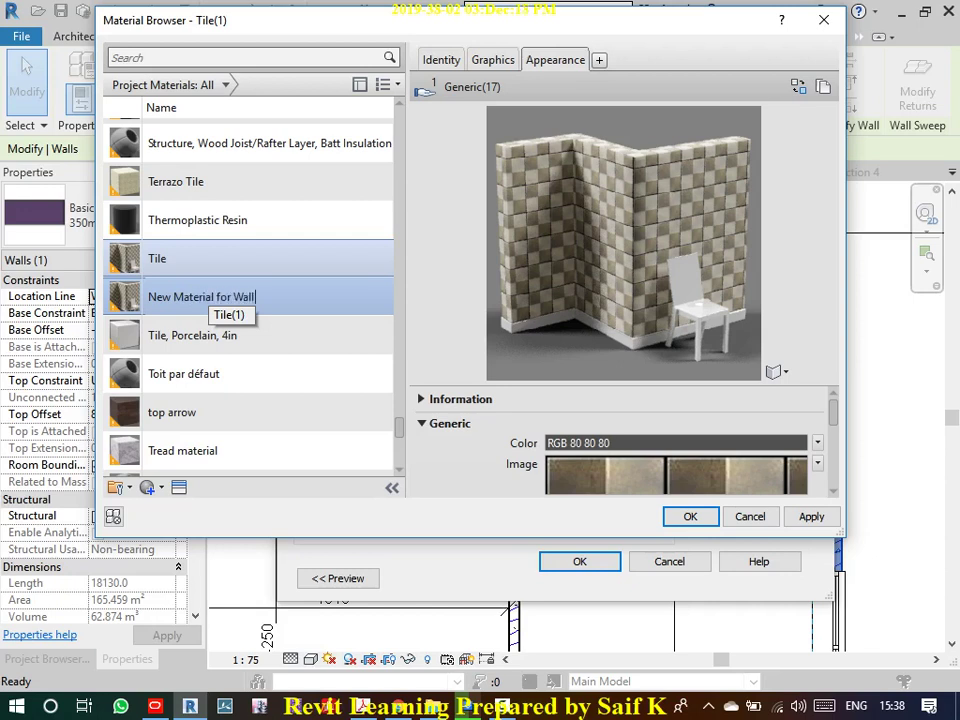
left_click(200, 294)
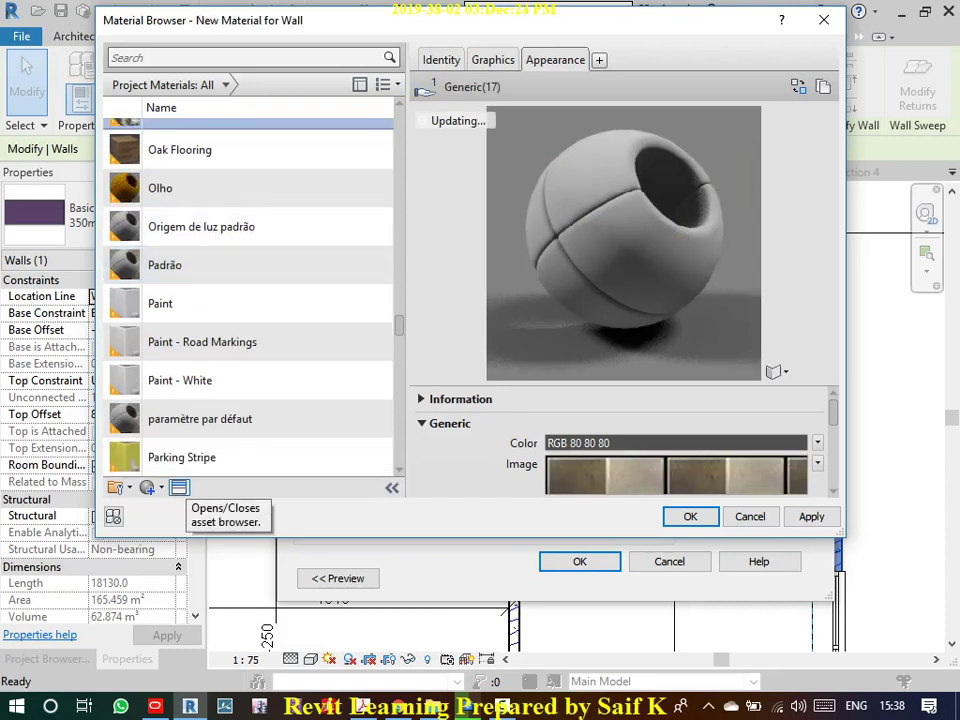
- Open the Asset Browser and browse the Appearance Library's Ceramic tile categories
left_click(150, 488)
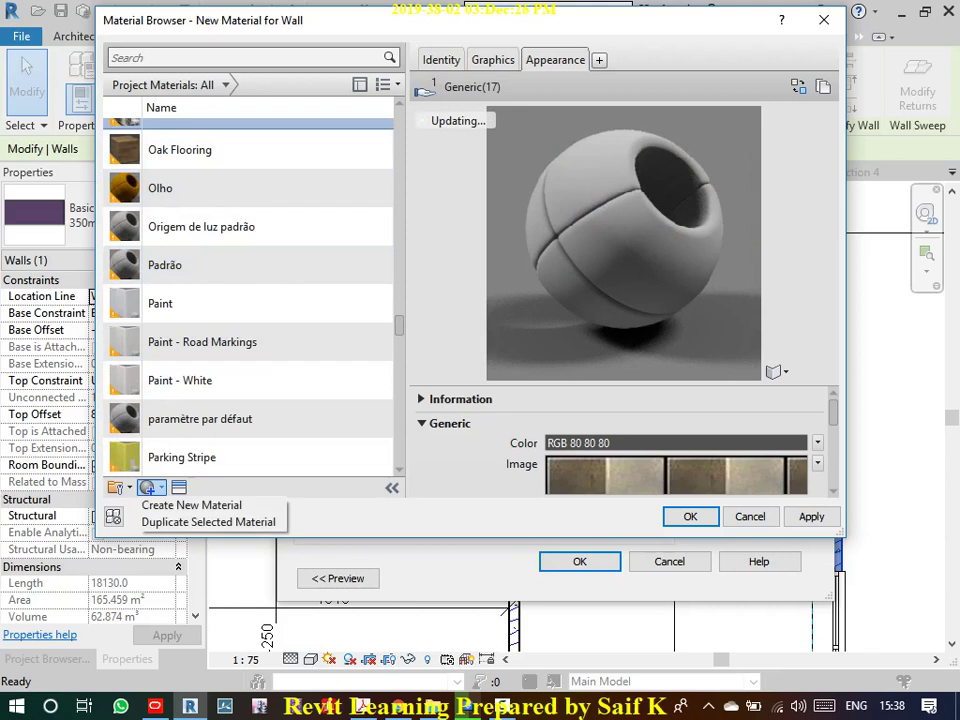
left_click(147, 487)
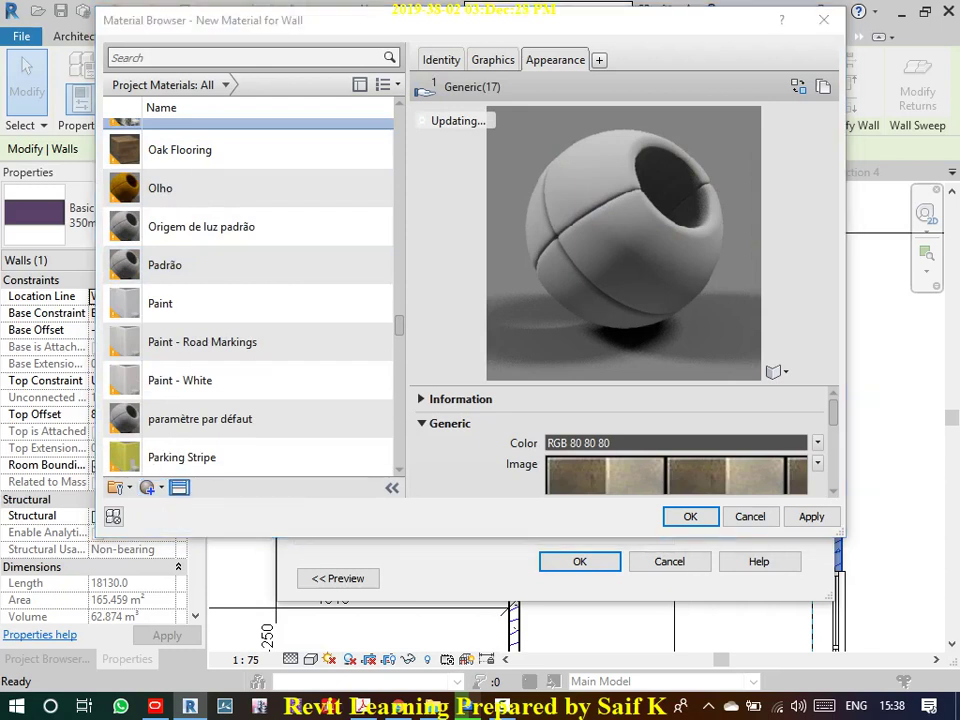
left_click(179, 487)
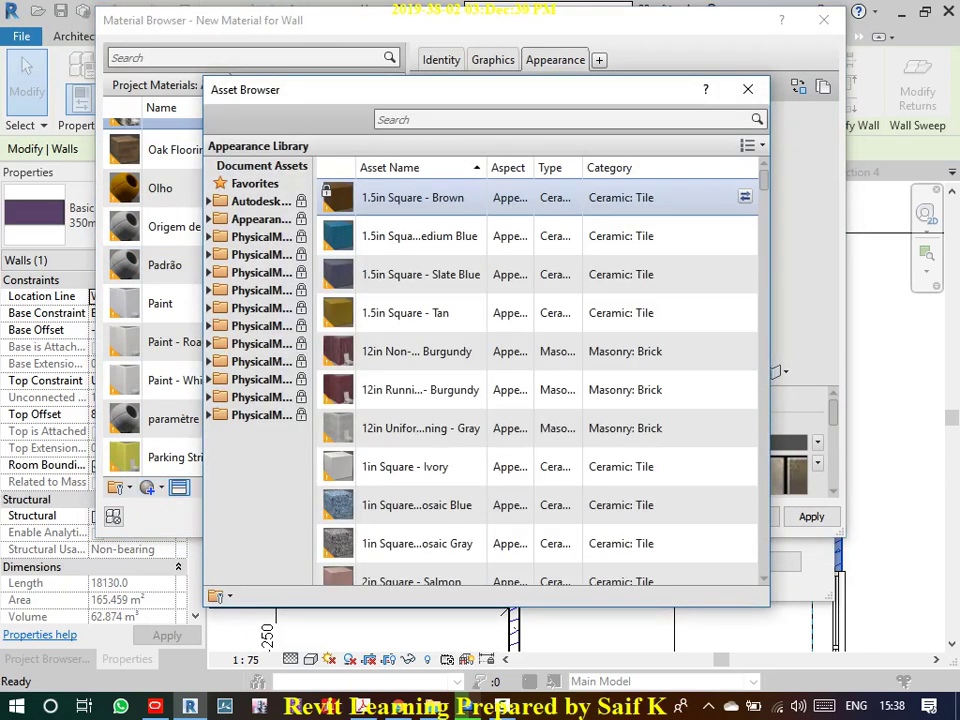
left_click_drag(345, 90, 391, 88)
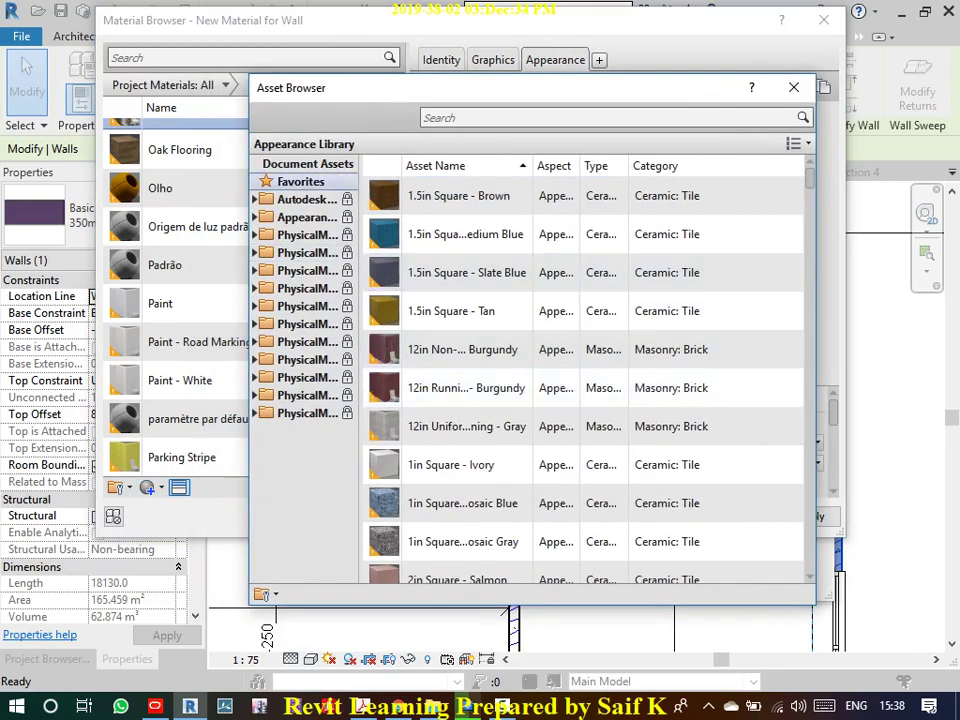
left_click_drag(359, 400, 562, 400)
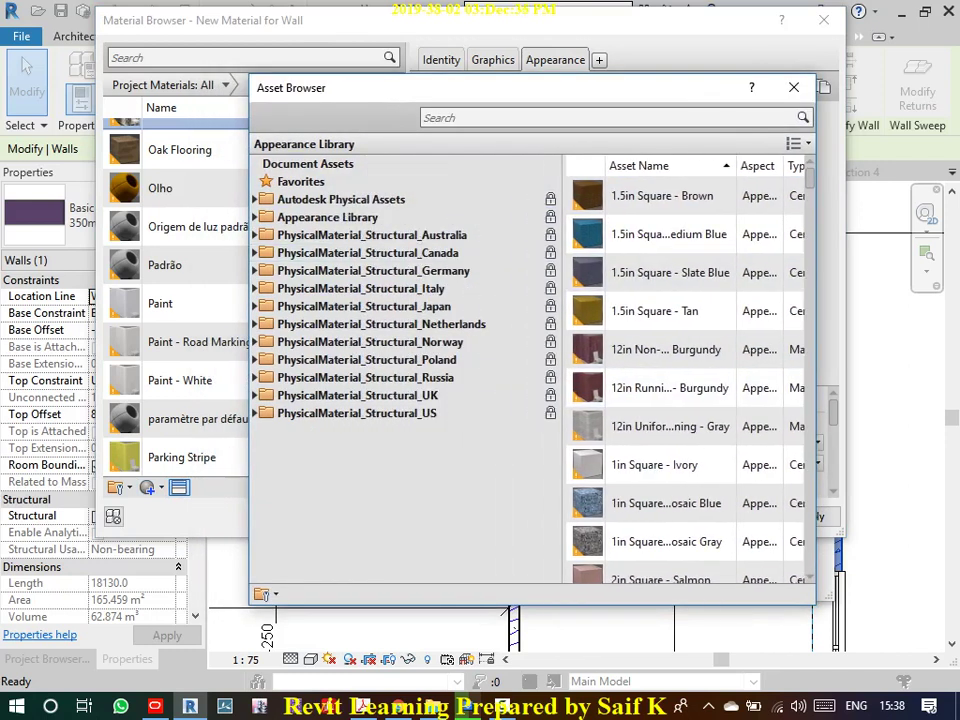
double_click(327, 217)
double_click(307, 235)
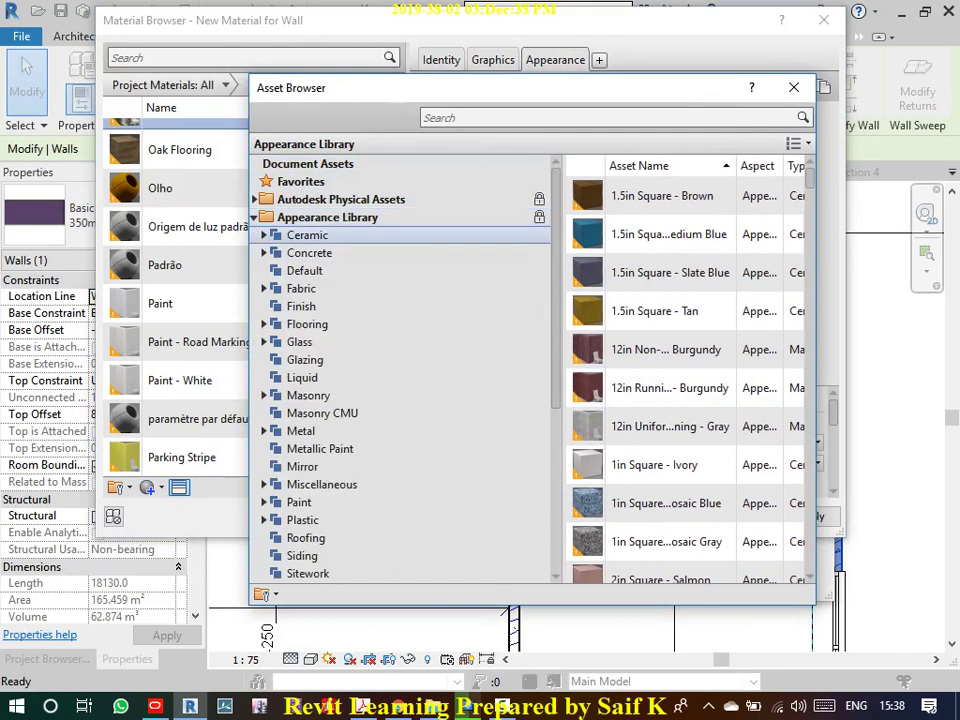
left_click(318, 253)
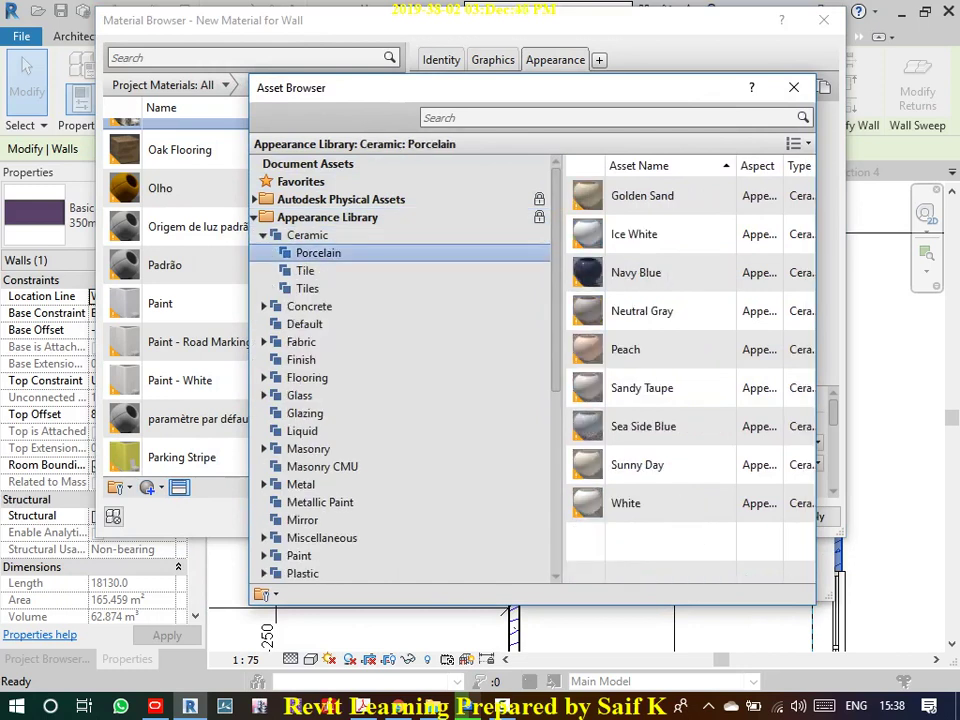
left_click(305, 271)
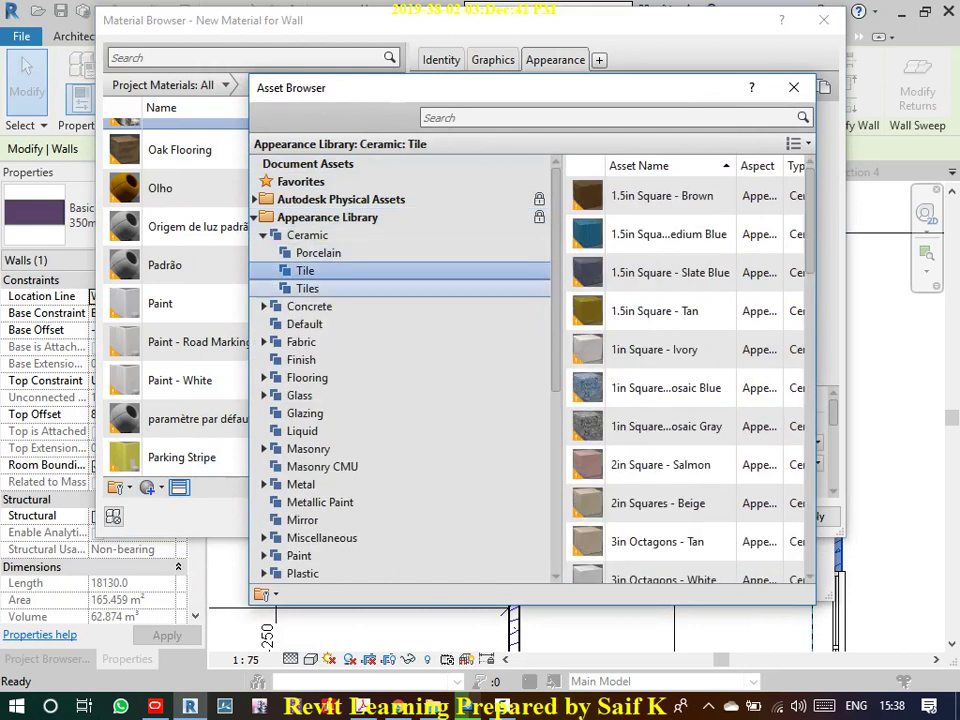
left_click(307, 288)
- Replace New Material for Wall's appearance with the Fabric library's Bandage asset
left_click_drag(249, 342, 68, 342)
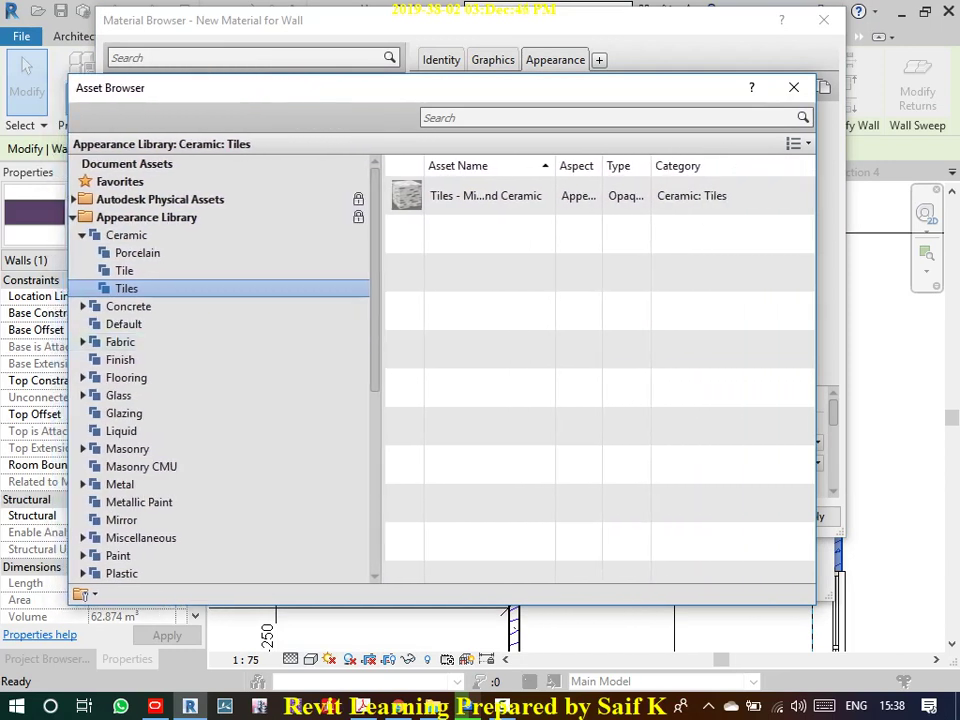
scroll(200, 342, "down", 2)
scroll(200, 342, "down", 1)
scroll(200, 342, "up", 3)
left_click(200, 342)
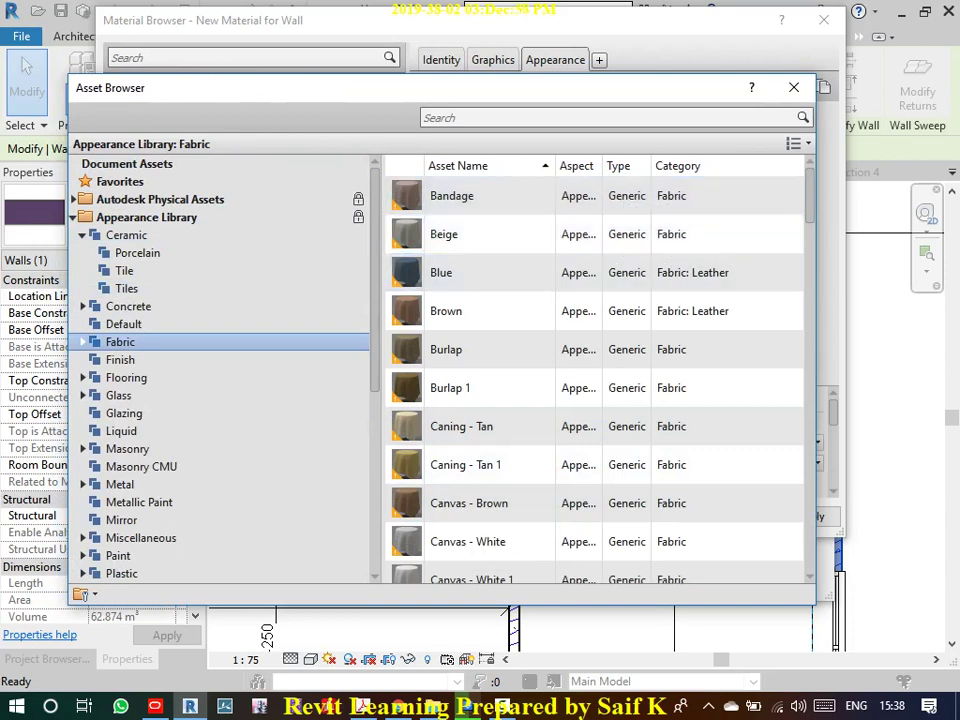
mouse_move(815, 288)
left_mouse_down()
mouse_move(907, 288)
mouse_move(885, 288)
left_mouse_up()
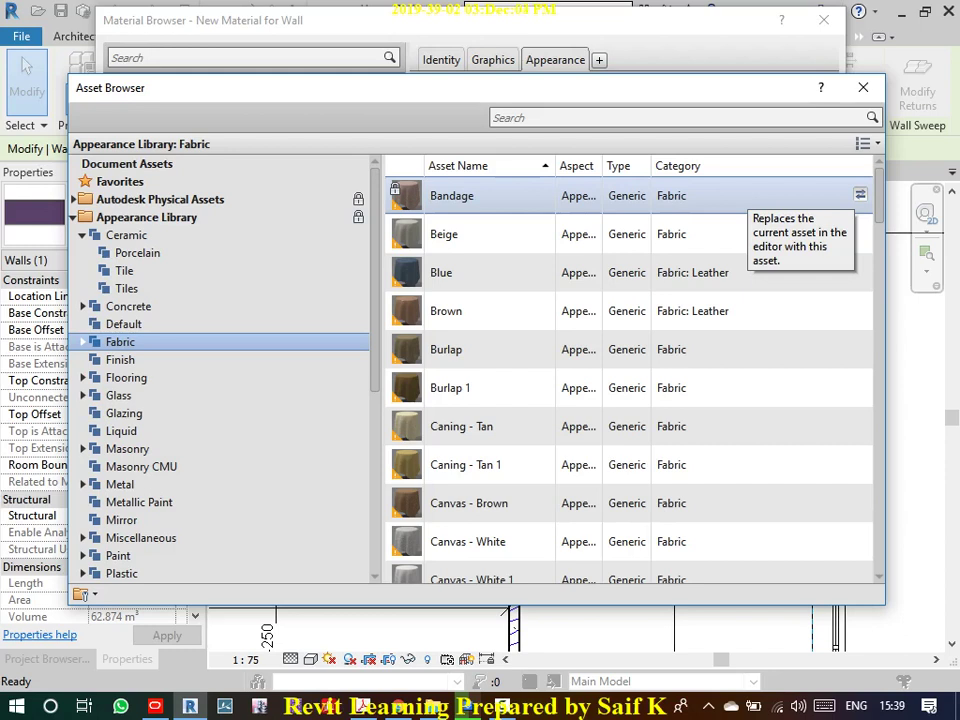
left_click(860, 194)
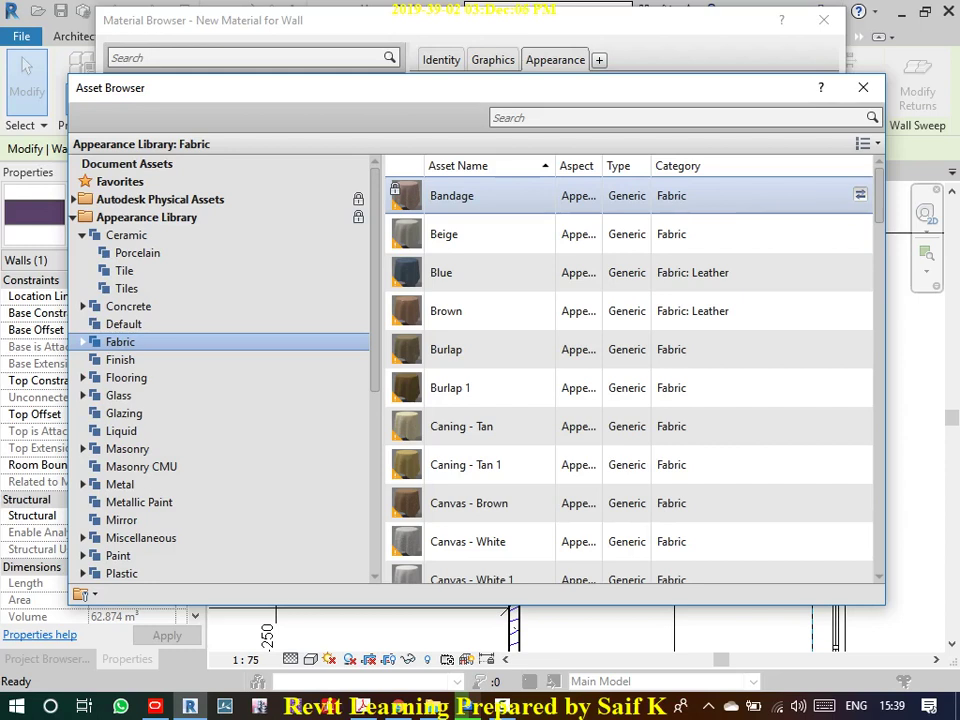
left_click_drag(787, 92, 686, 546)
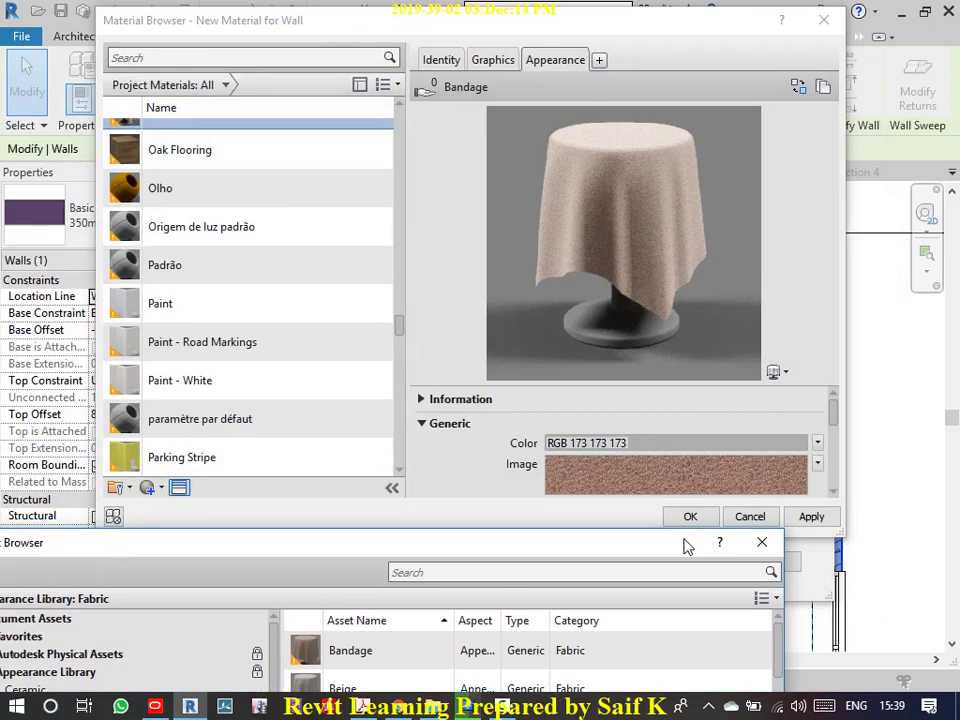
- Swap the Bandage appearance for the Beige fabric asset and close the Asset Browser
mouse_move(686, 546)
left_mouse_down()
mouse_move(677, 490)
mouse_move(816, 105)
left_mouse_up()
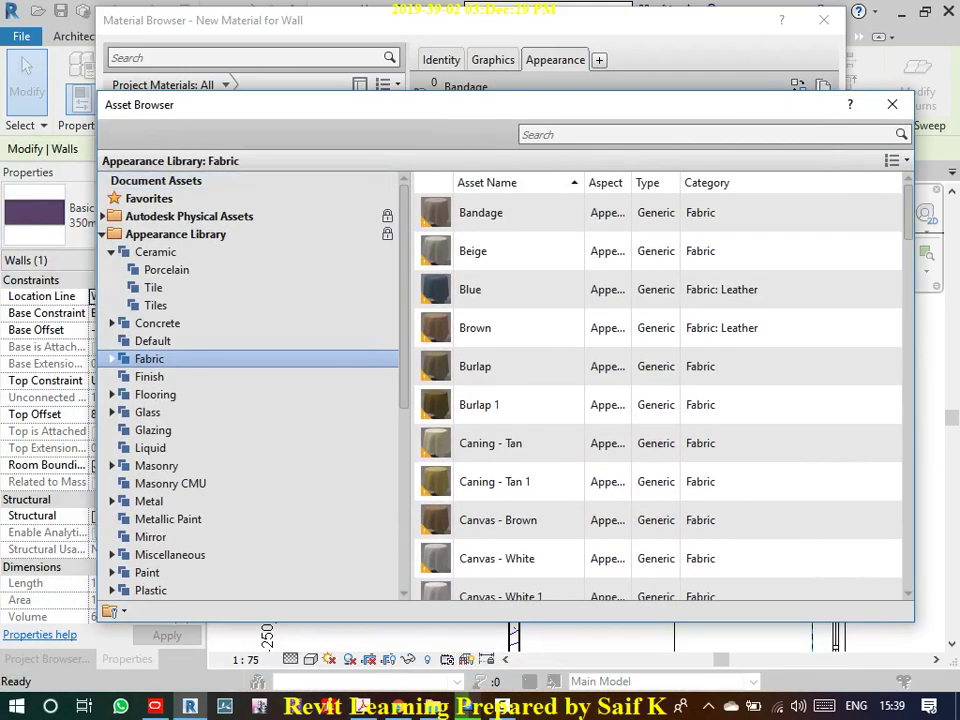
mouse_move(639, 114)
left_mouse_down()
mouse_move(641, 189)
mouse_move(656, 270)
mouse_move(672, 297)
left_mouse_up()
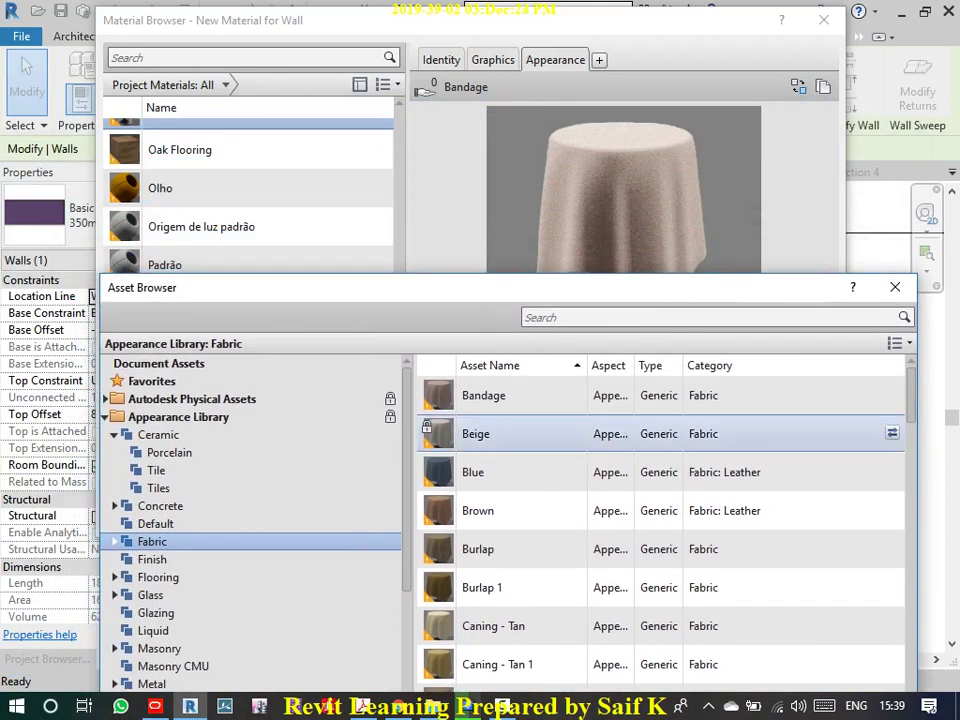
double_click(476, 434)
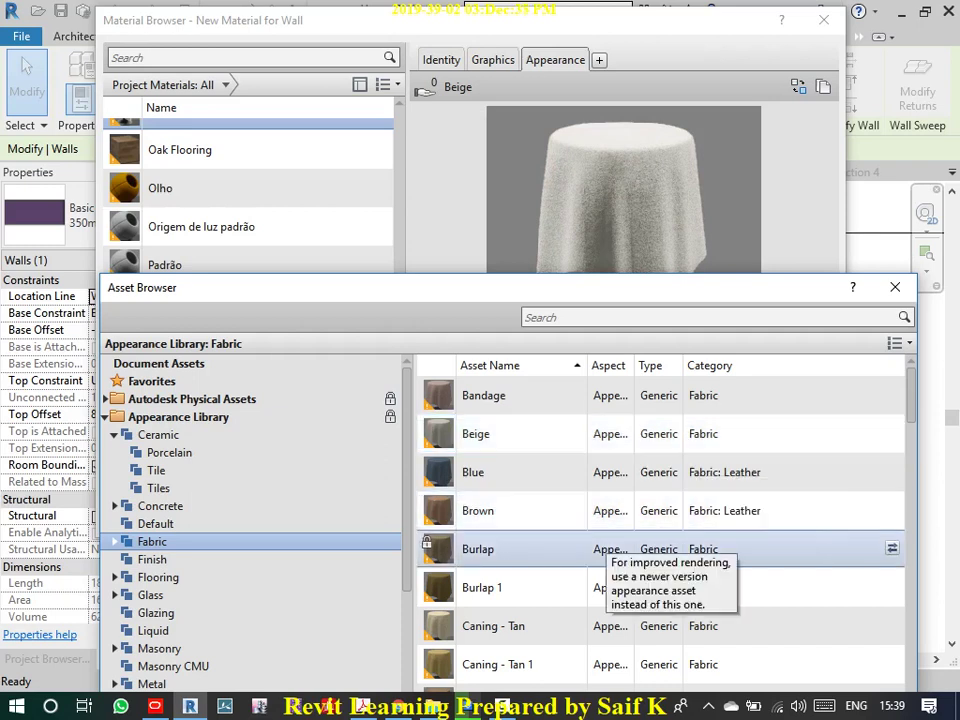
scroll(600, 530, "down", 3)
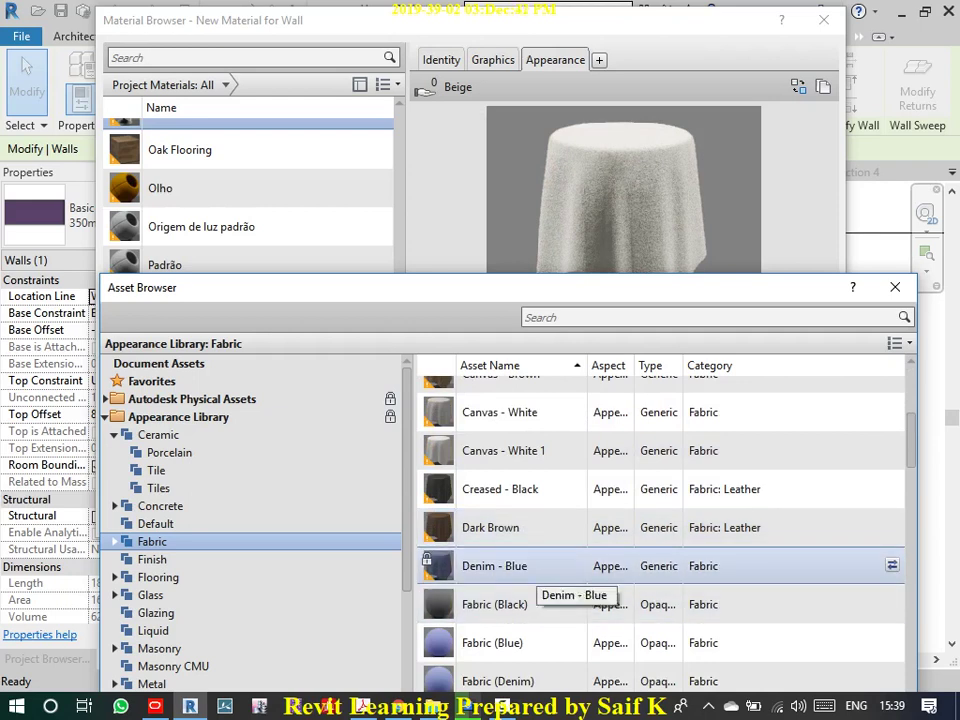
scroll(600, 520, "up", 1)
left_click(895, 287)
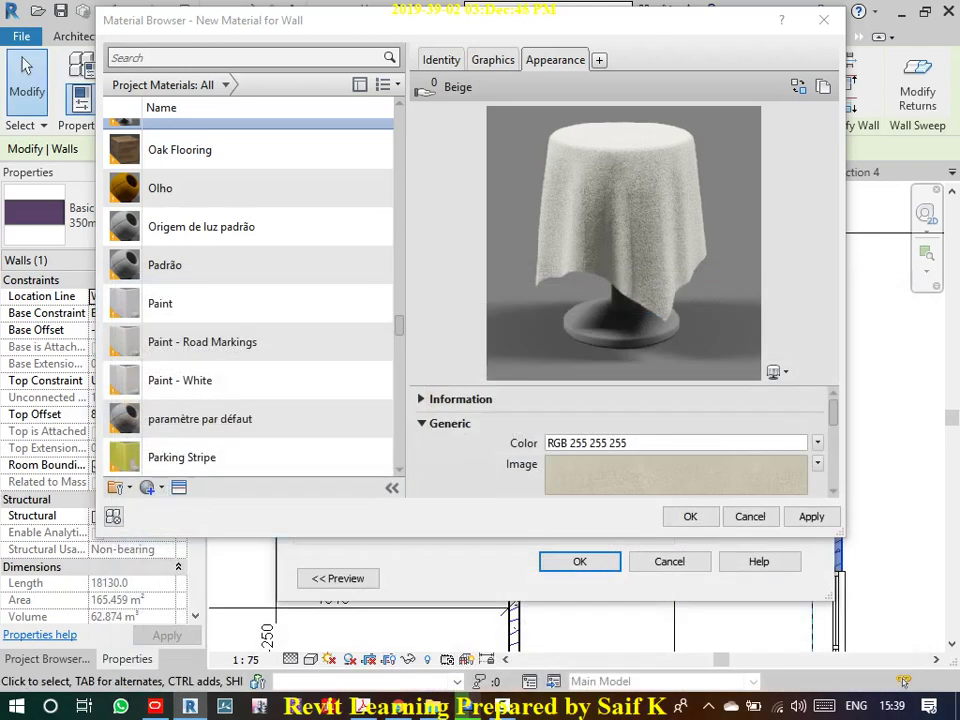
- Close the Material Browser, Edit Assembly and Type Properties dialogs, leaving the core layer as Brick, Common
left_click(690, 516)
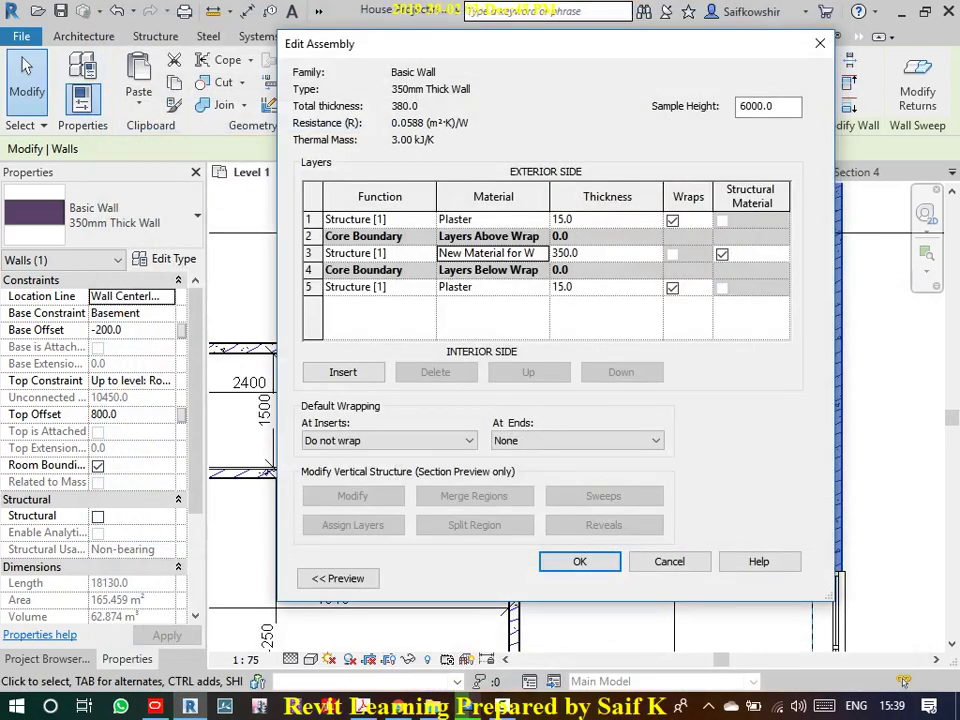
left_click(579, 561)
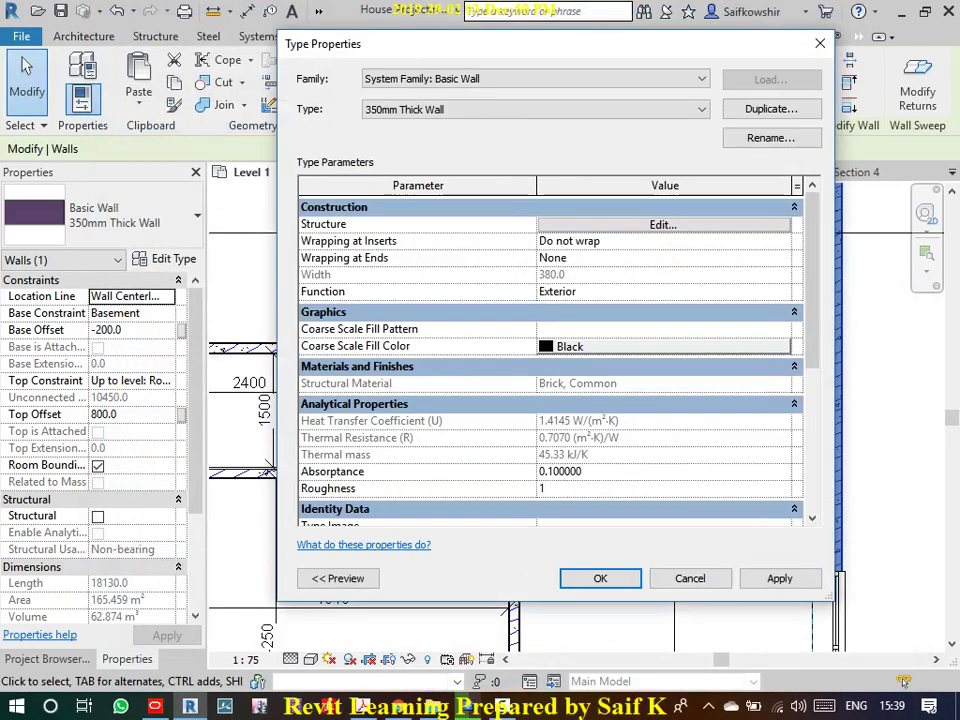
key("Return")
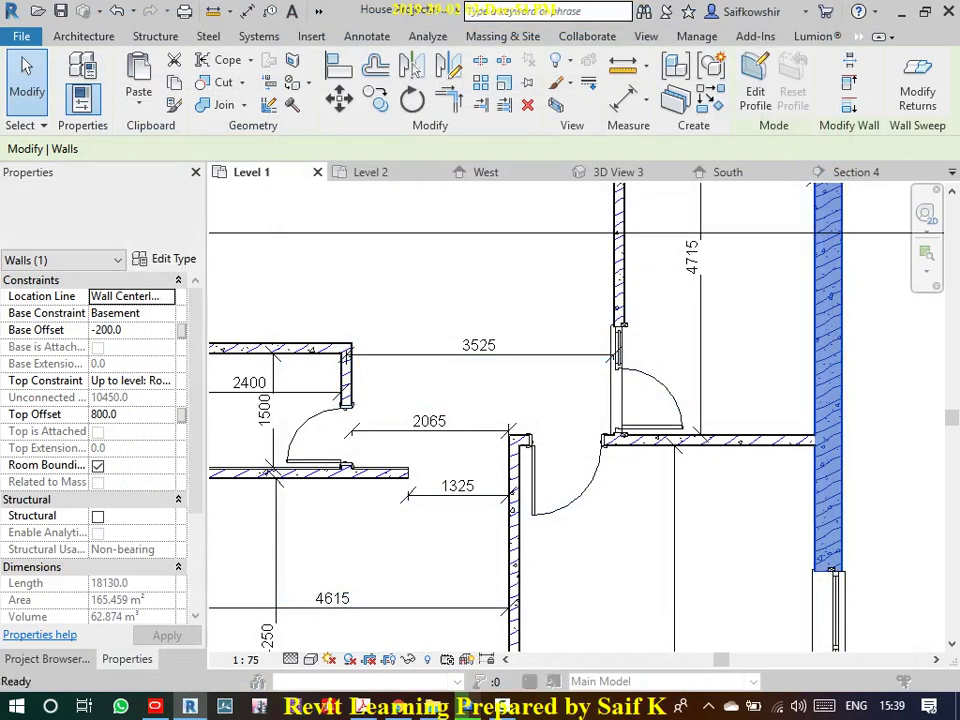
- Reopen the 350mm wall's layer structure and the Brick, Common settings of its core layer
left_click(166, 259)
left_click(664, 283)
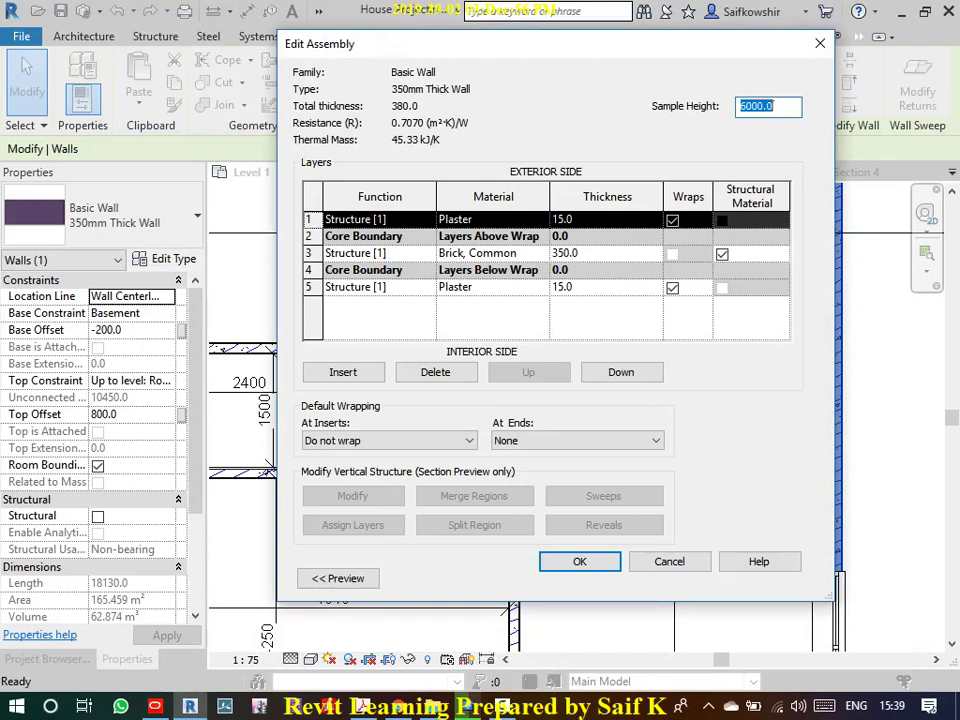
left_click(477, 253)
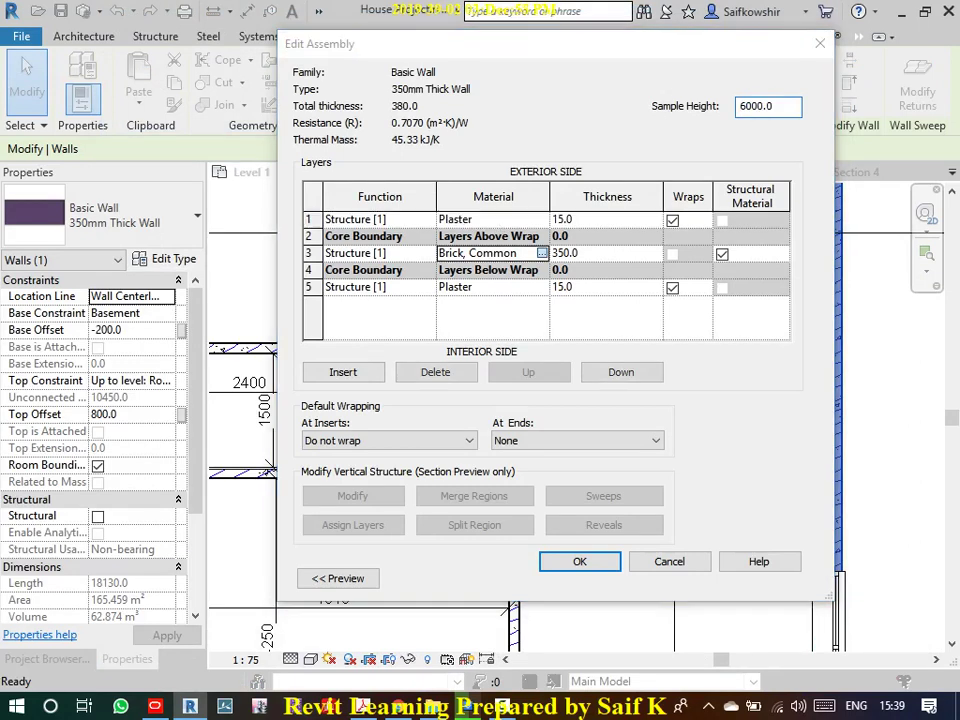
left_click(541, 253)
- Set the Brick, Common surface foreground pattern to Brick 80x240 CSR in orange
left_click(590, 219)
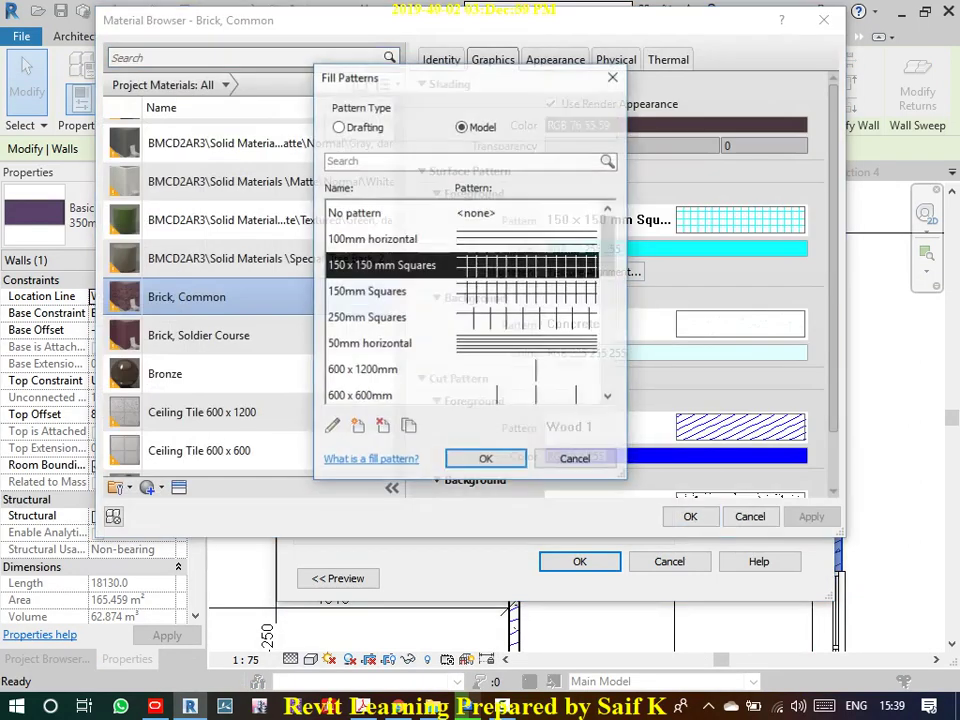
scroll(465, 300, "down", 10)
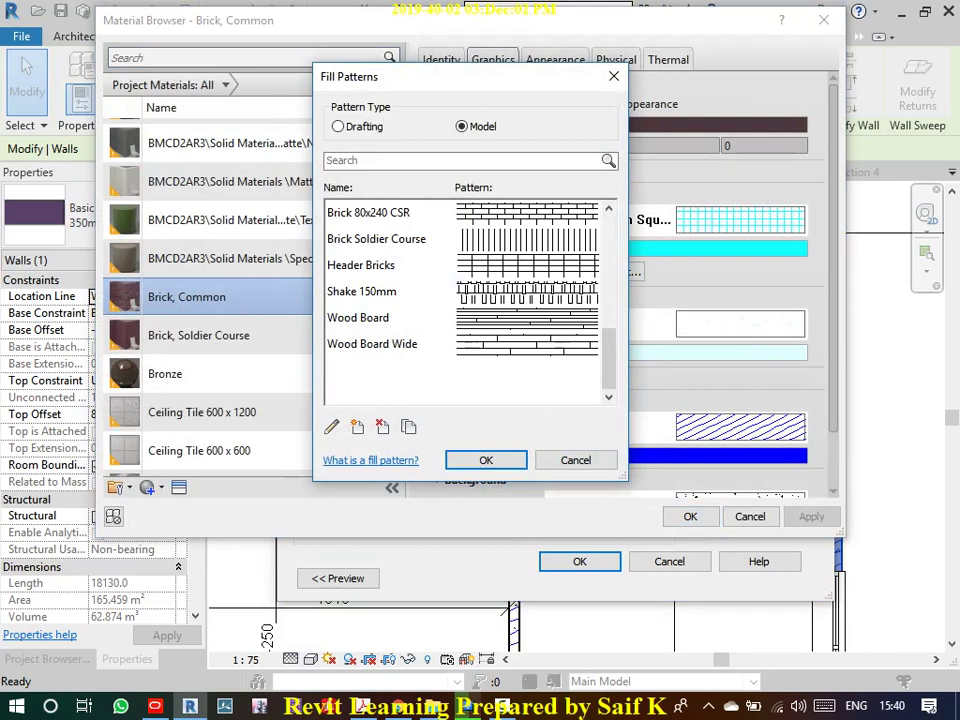
left_click(368, 212)
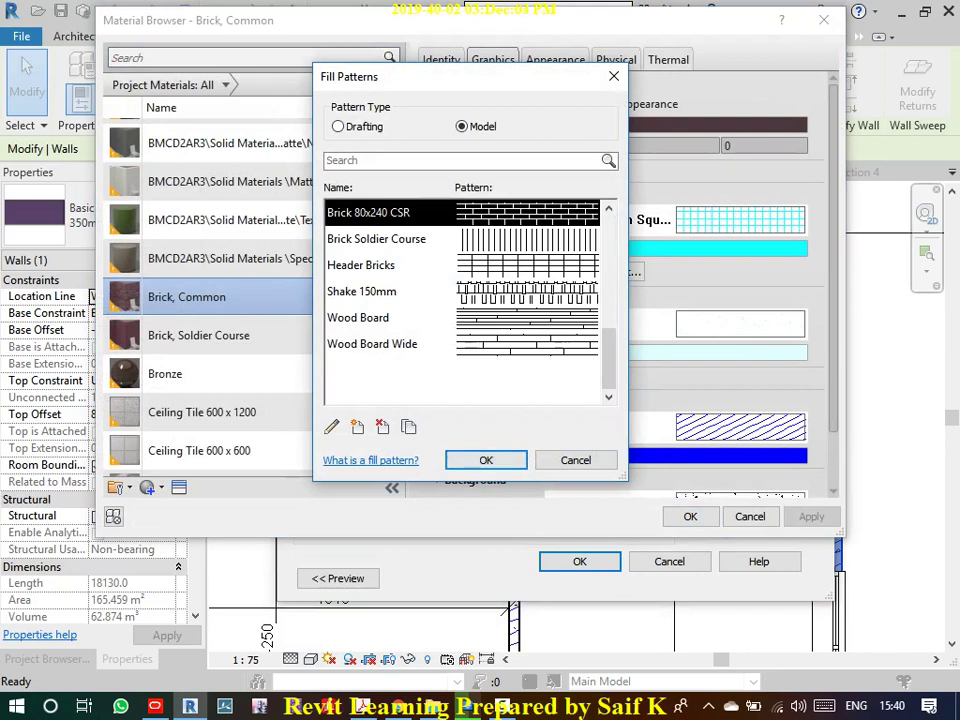
key("Return")
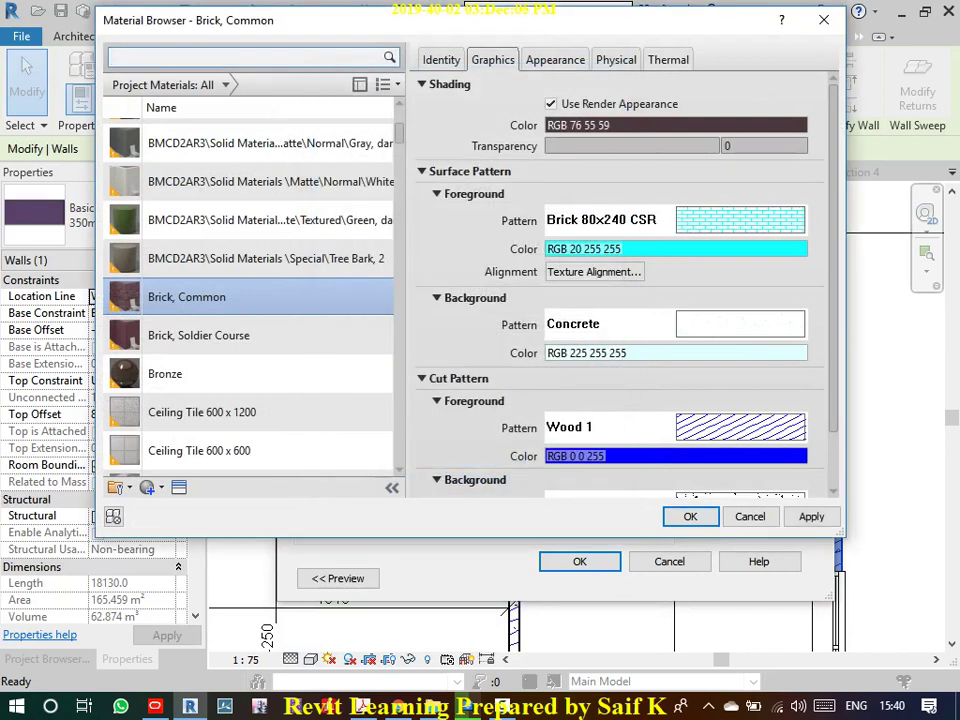
left_click(676, 248)
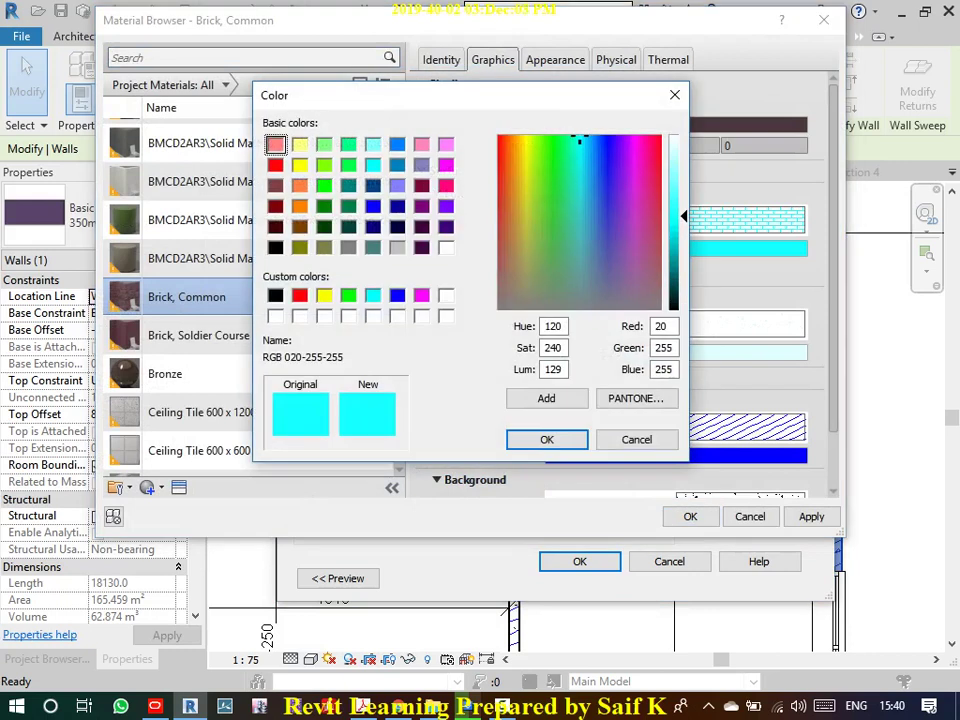
left_click(299, 185)
left_click(547, 439)
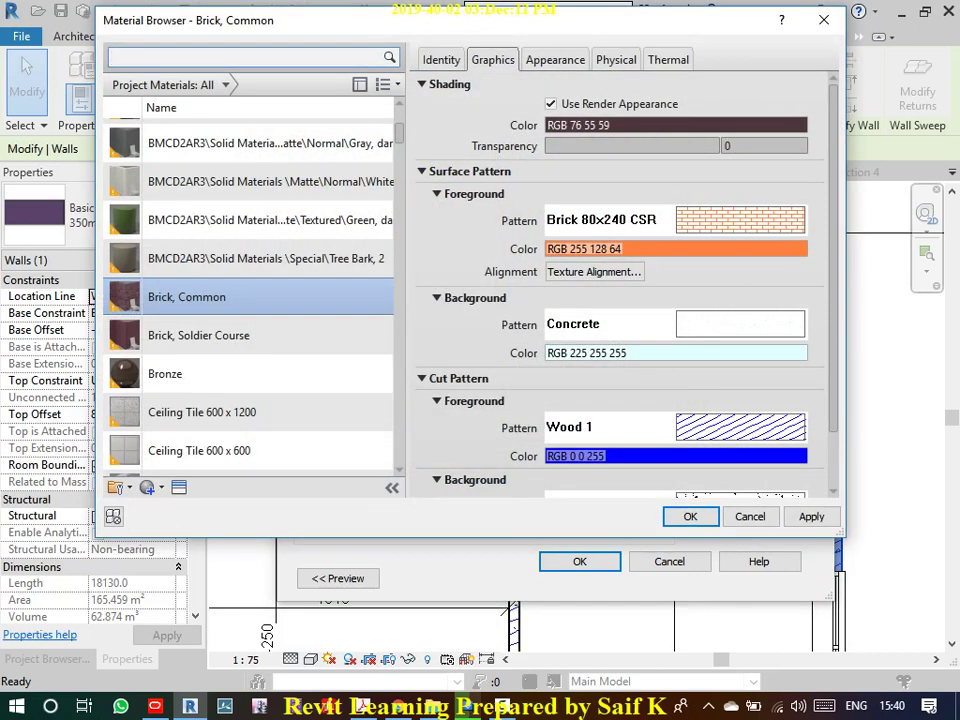
- Give the surface background no pattern and a white colour
left_click(740, 324)
left_click(353, 212)
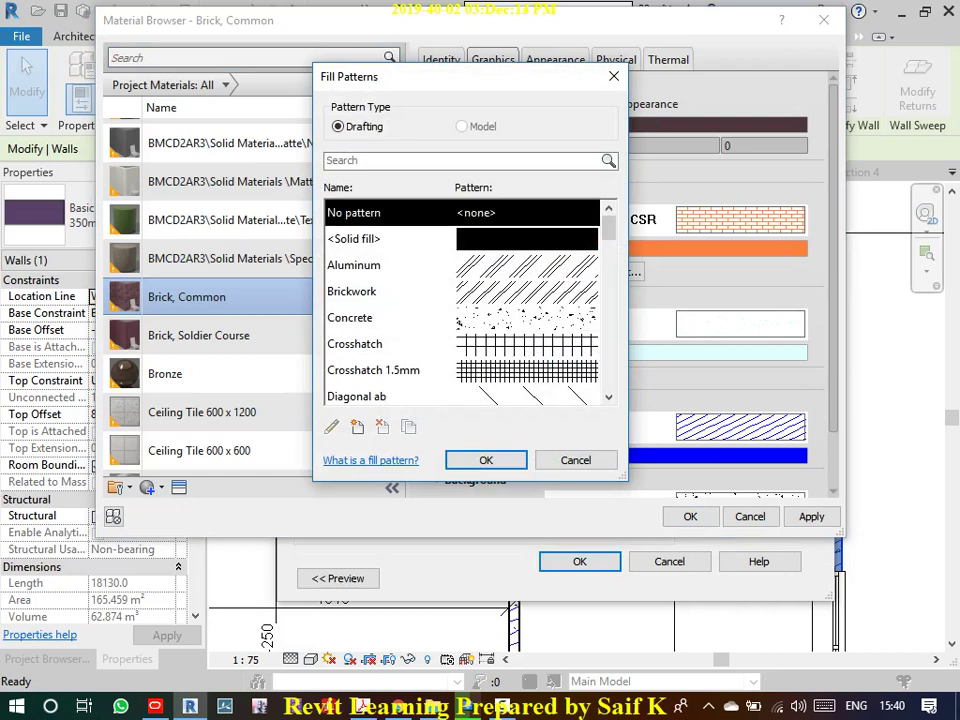
left_click(486, 460)
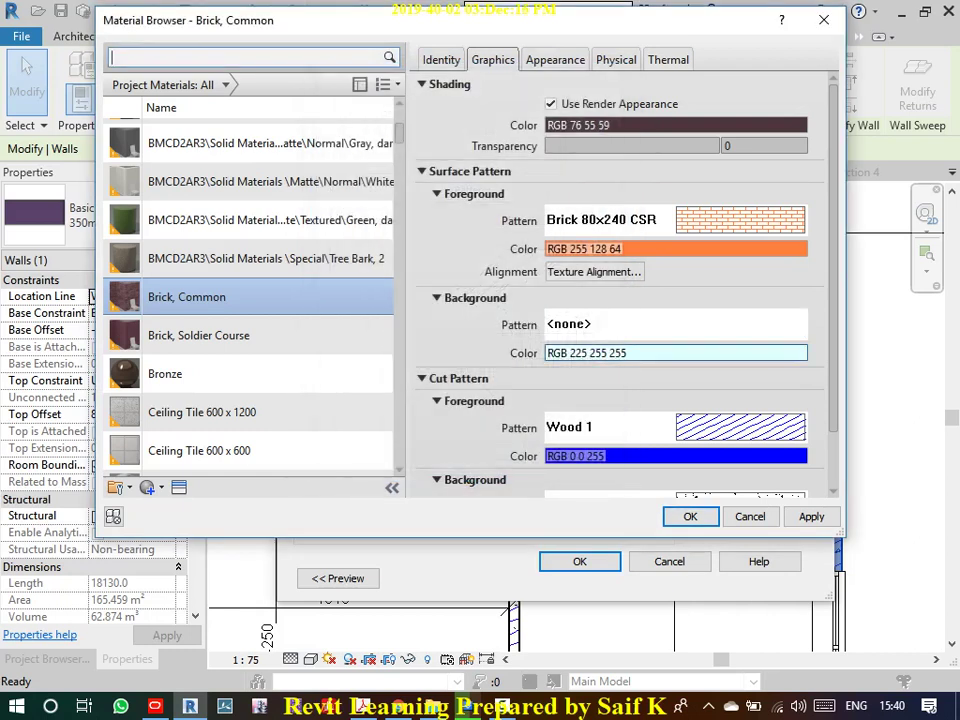
left_click(676, 352)
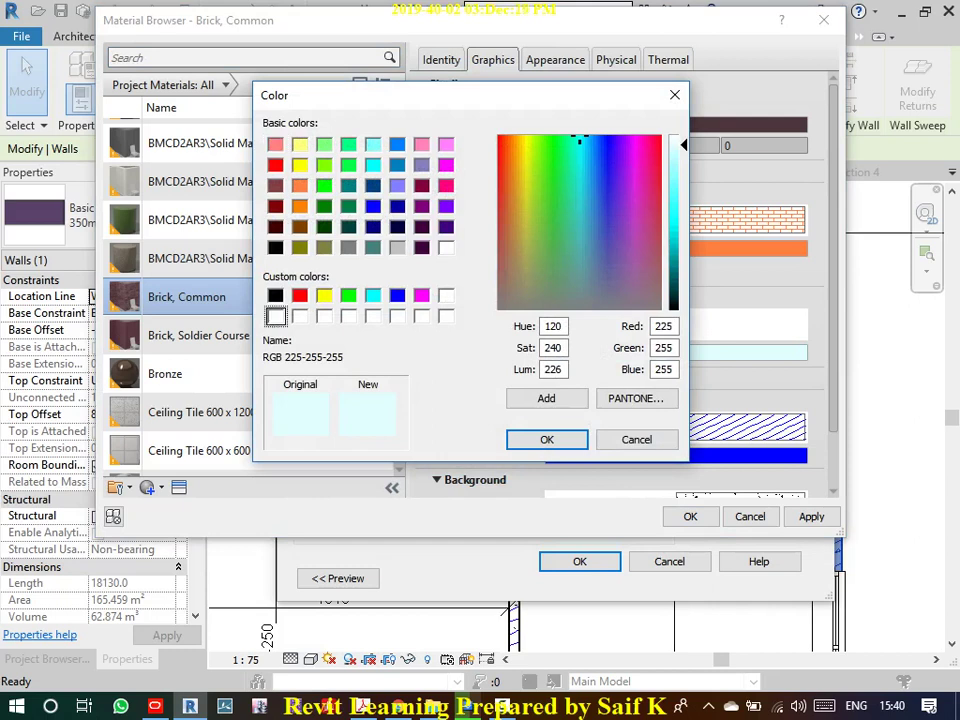
left_click(275, 316)
left_click(547, 439)
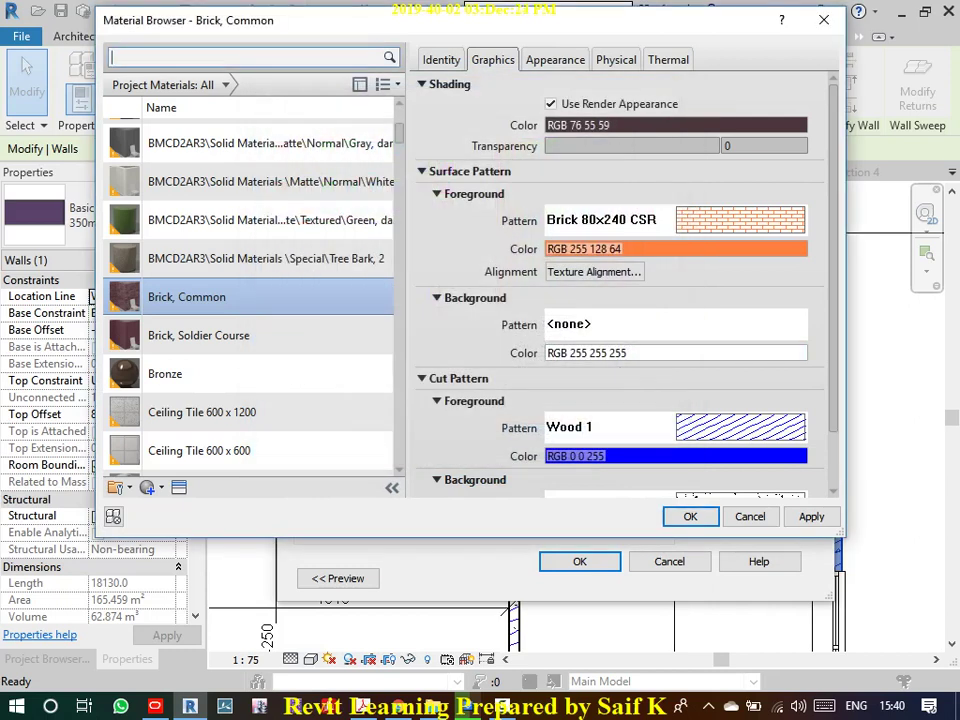
- Replace the Wood 1 cut foreground pattern with Brickwork
left_click(600, 427)
scroll(462, 300, "down", 1)
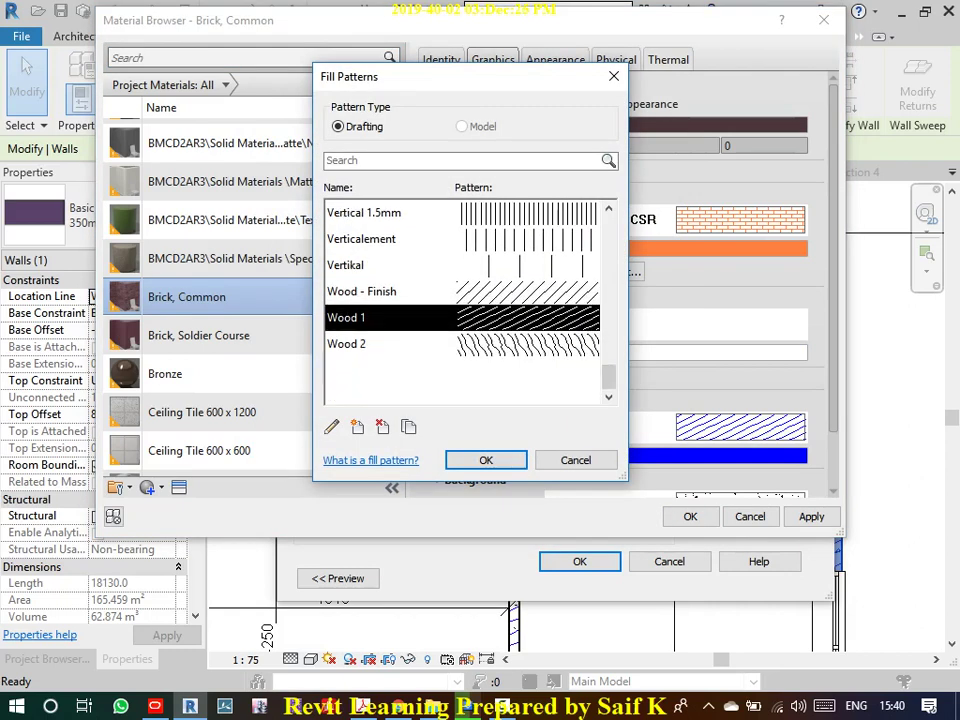
scroll(462, 300, "up", 5)
scroll(462, 300, "up", 5)
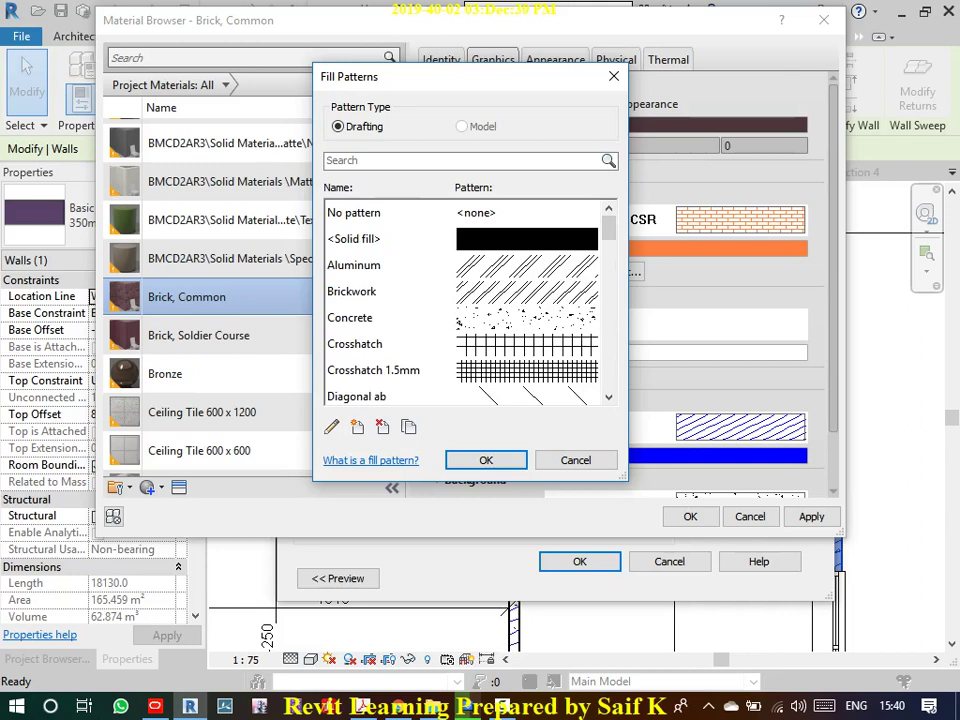
left_click(354, 265)
left_click(351, 291)
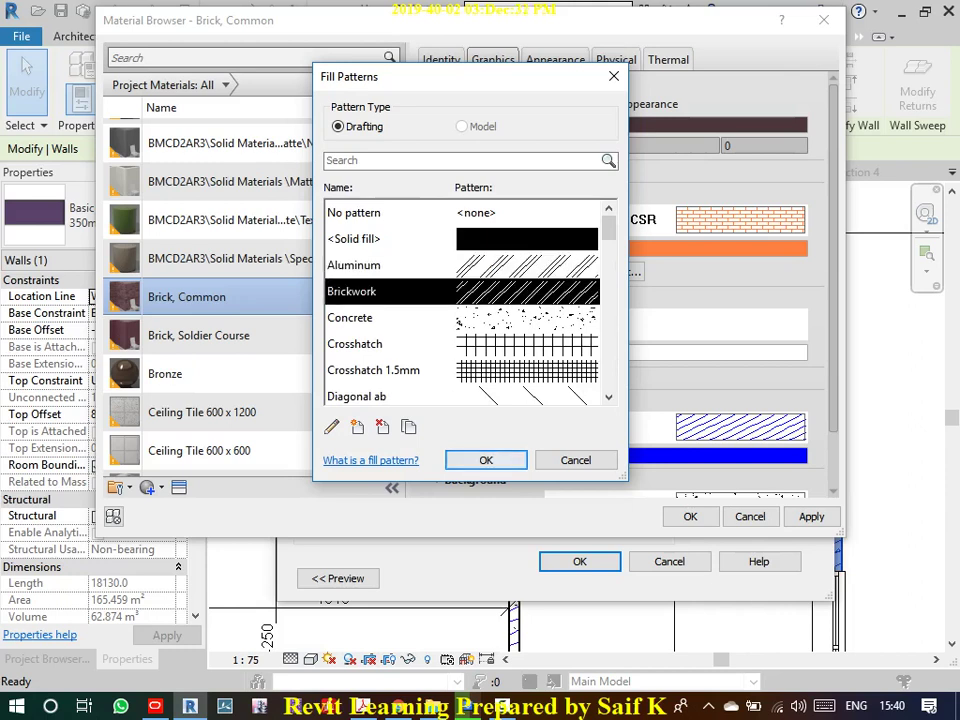
key("Return")
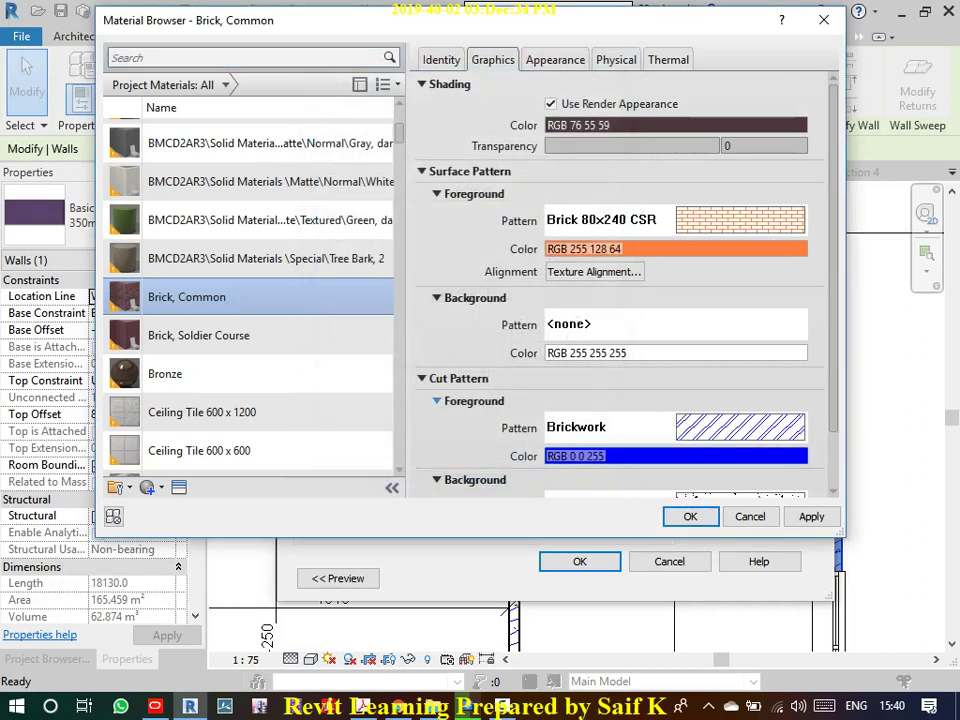
left_click(676, 455)
- Colour the Brickwork cut pattern orange, RGB 255 128 64
left_click(299, 185)
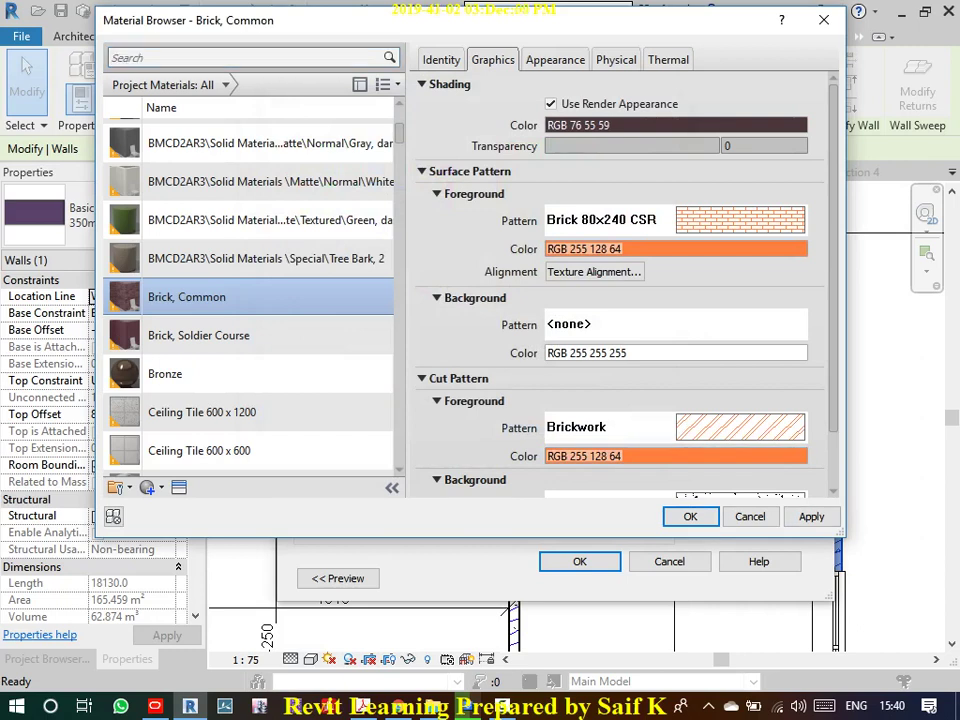
scroll(625, 290, "down", 2)
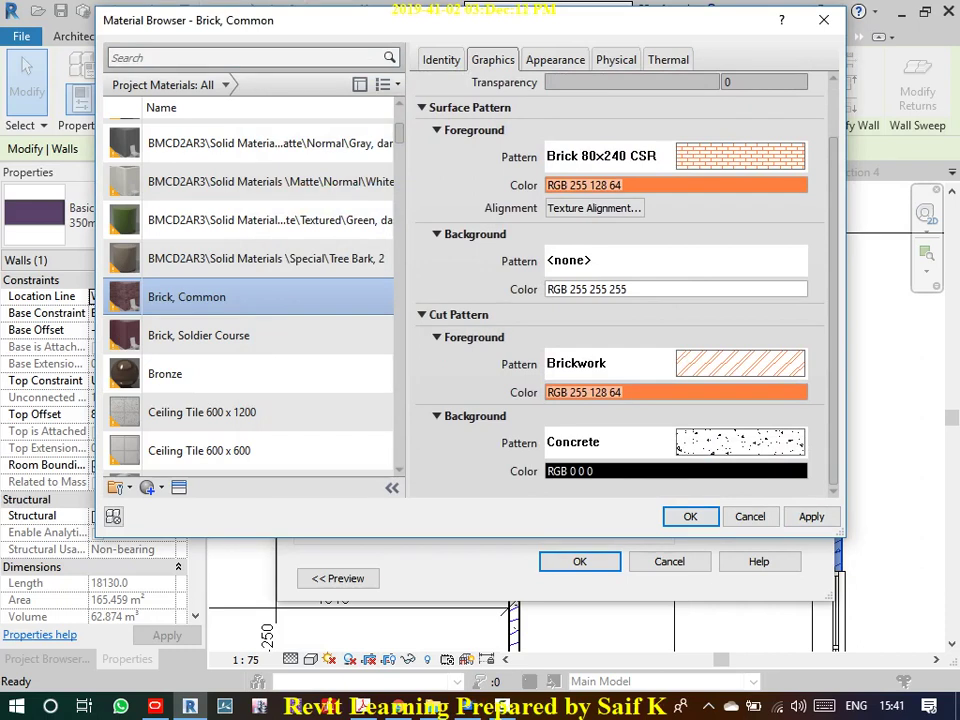
scroll(625, 280, "up", 2)
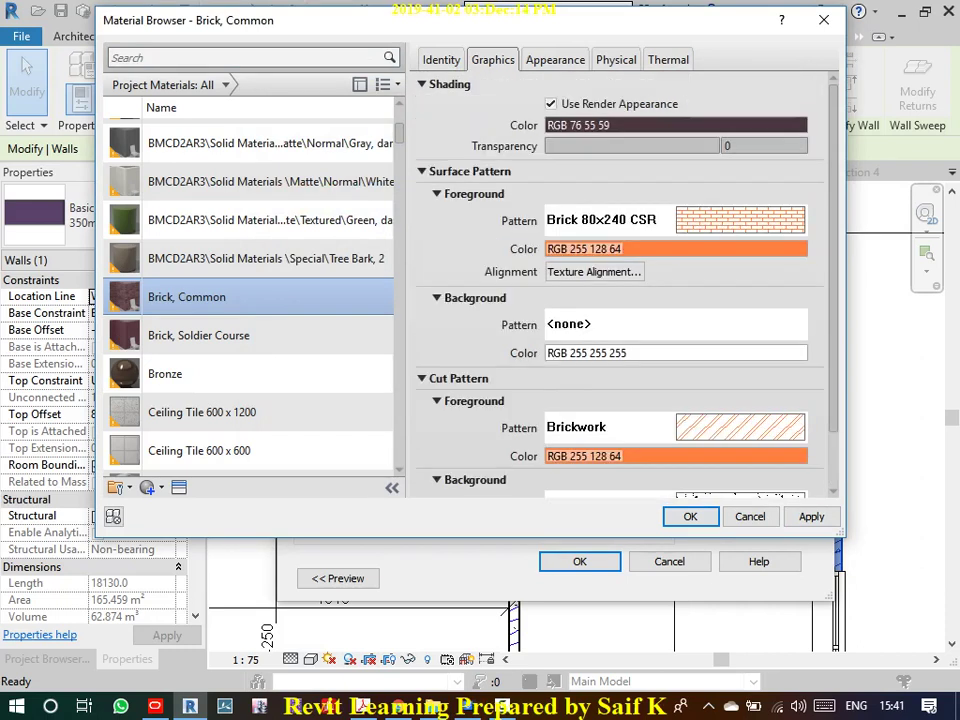
scroll(620, 290, "down", 2)
scroll(620, 290, "up", 1)
scroll(620, 290, "up", 1)
scroll(620, 290, "down", 2)
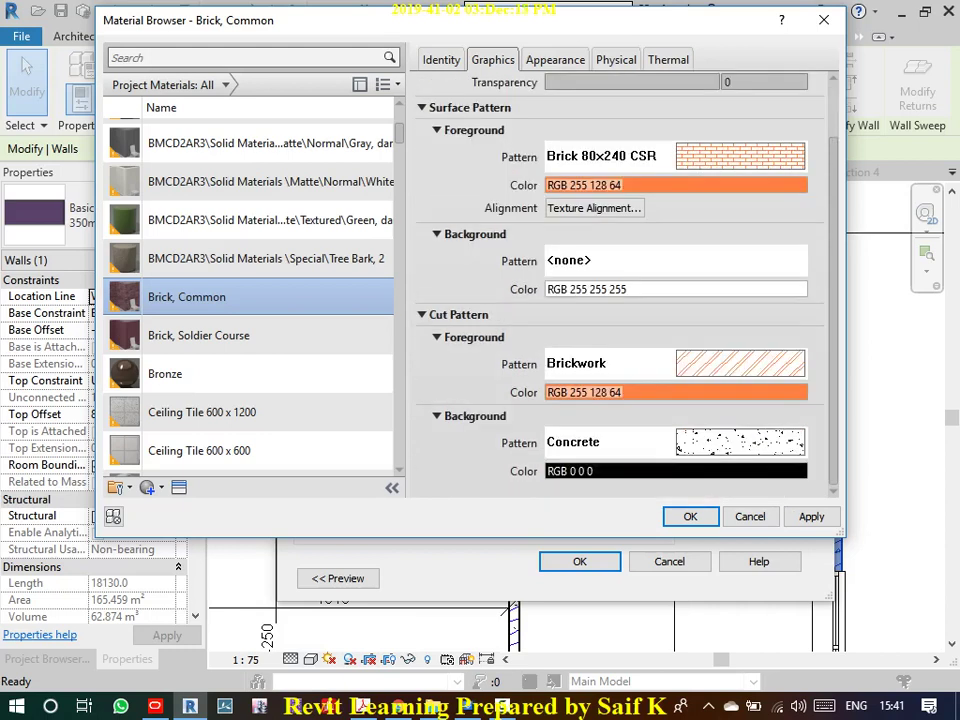
scroll(625, 280, "up", 2)
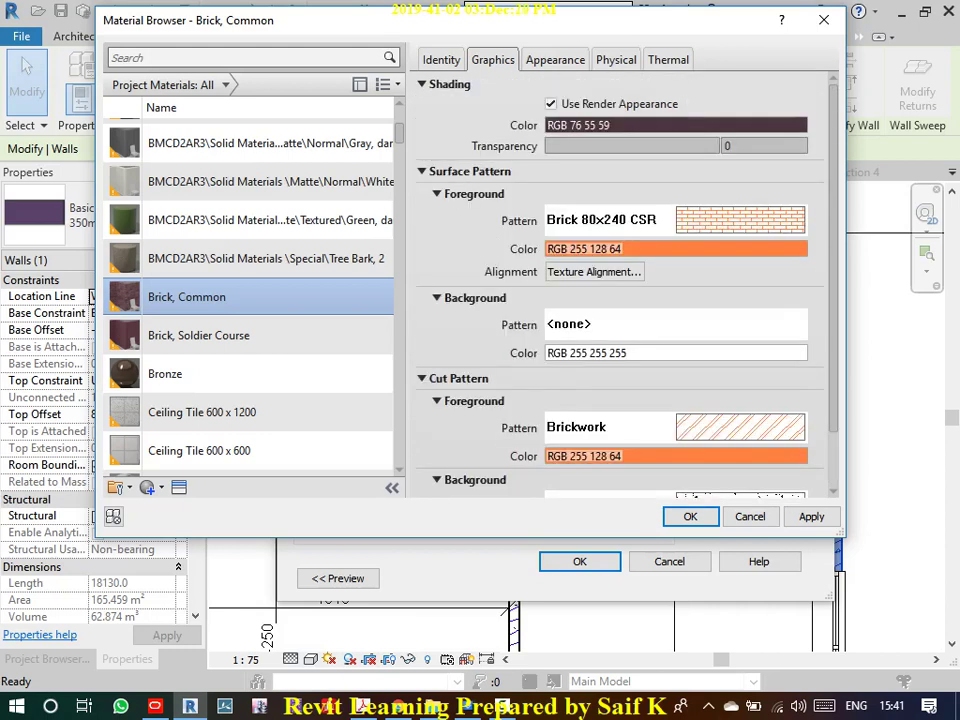
- Turn off Use Render Appearance for Brick, Common on the Graphics tab
left_click(555, 59)
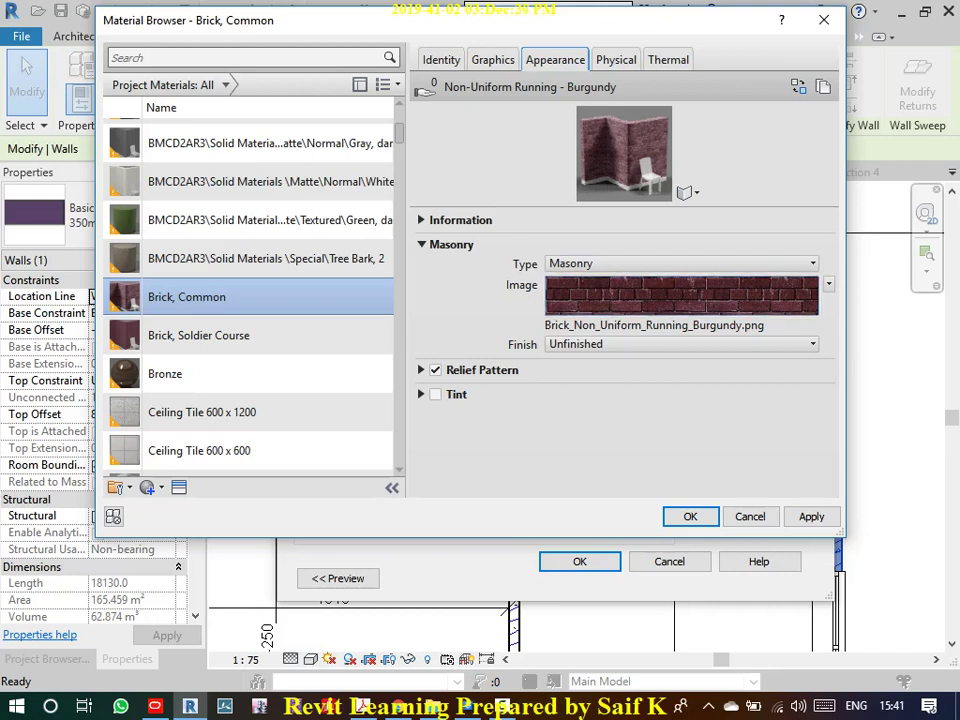
left_click(493, 59)
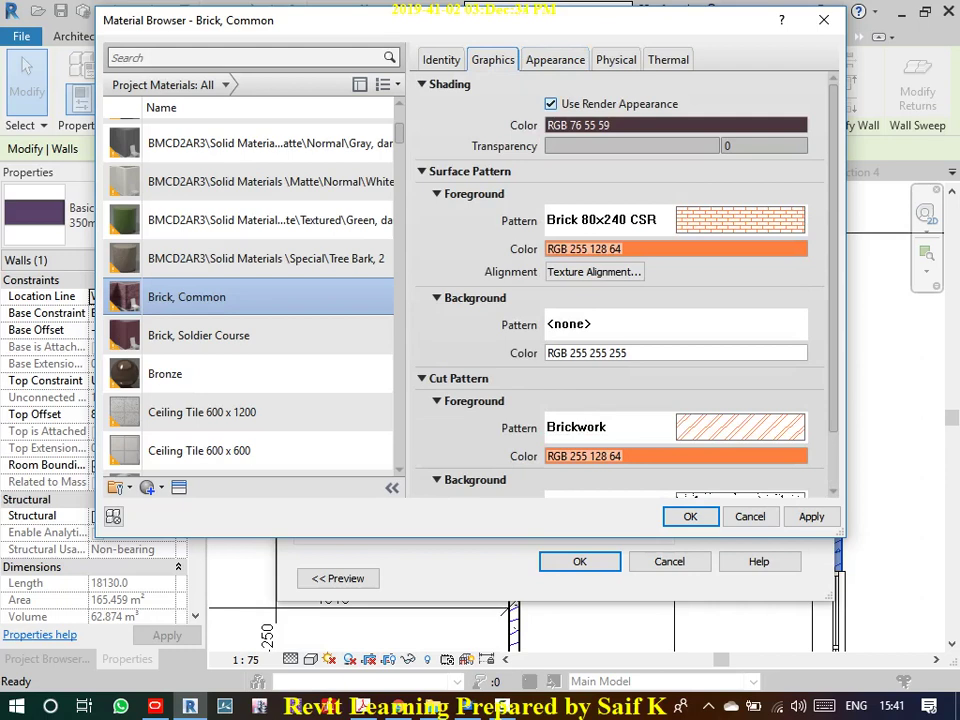
left_click(551, 104)
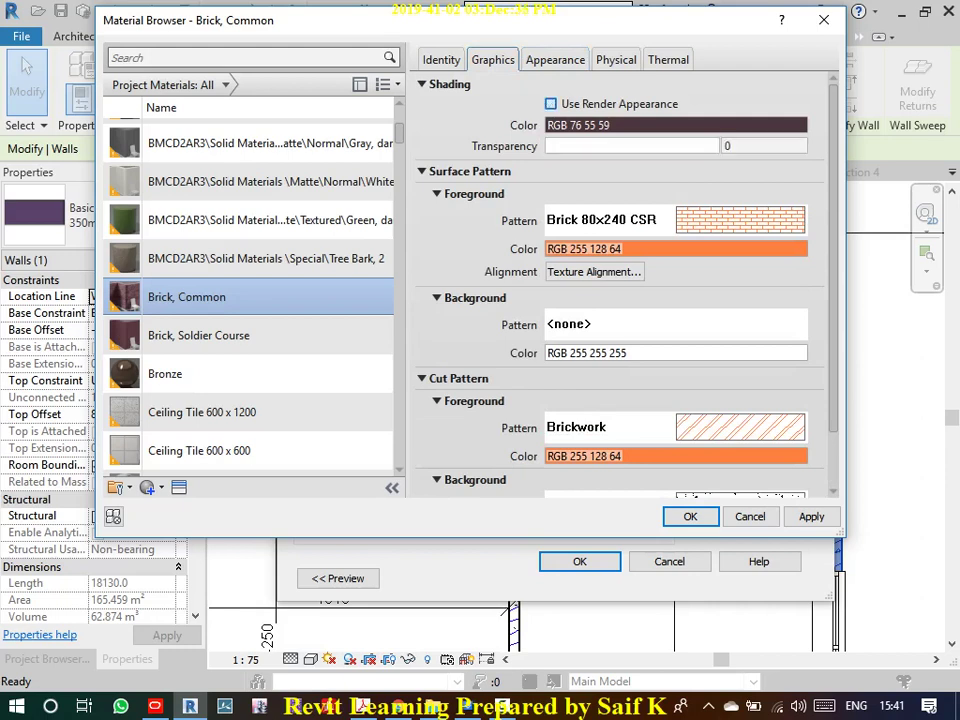
left_click_drag(612, 26, 465, 41)
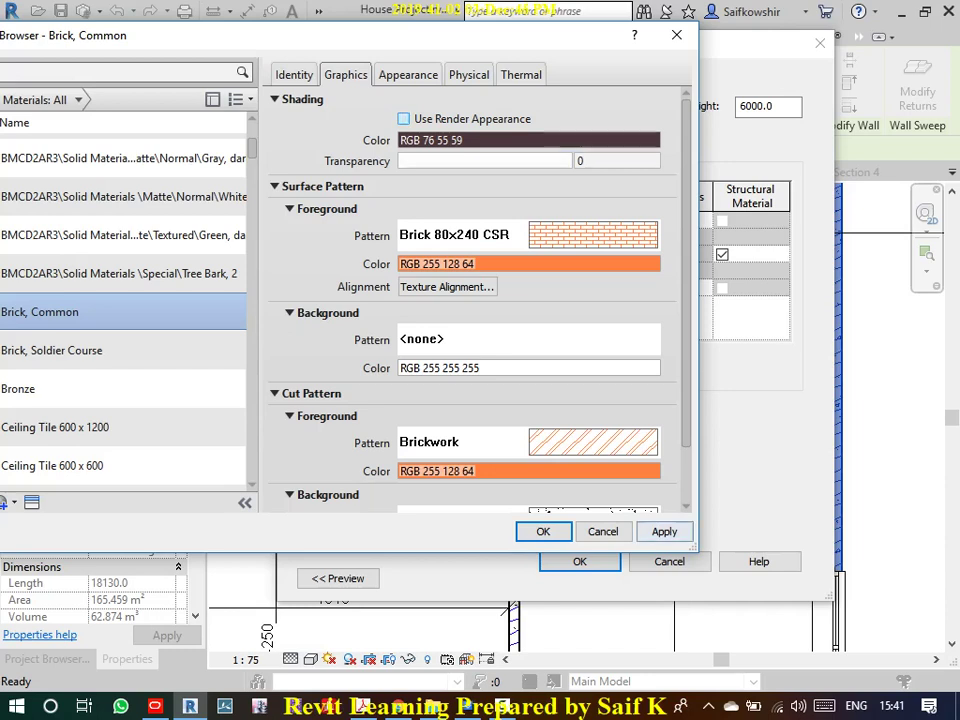
- Apply the material changes and confirm the Material Browser, Edit Assembly and Type Properties dialogs
left_click(664, 531)
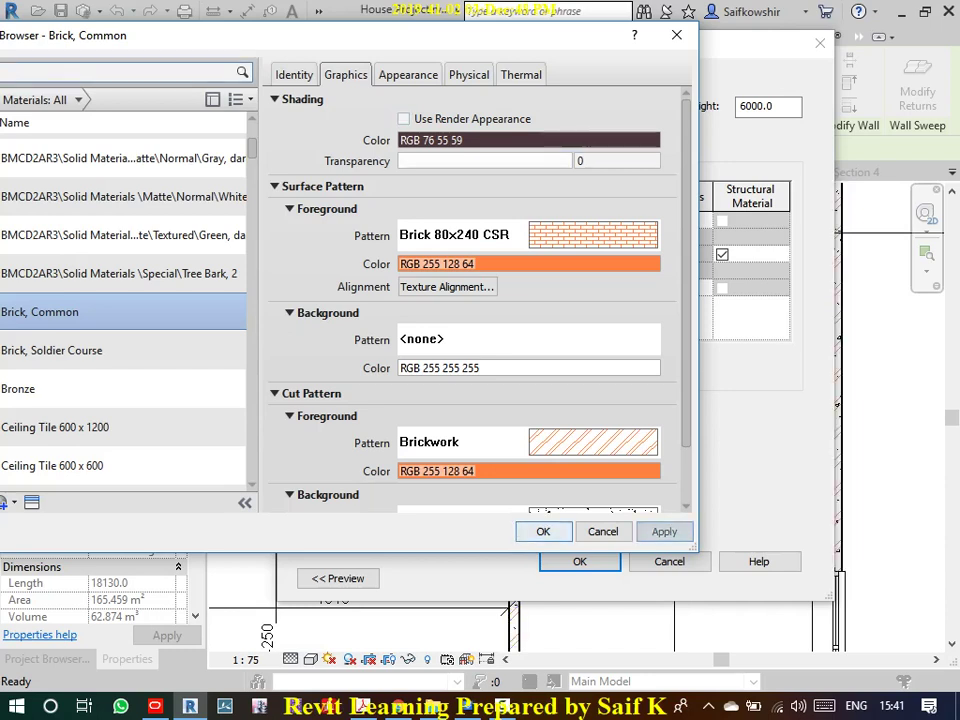
left_click(543, 531)
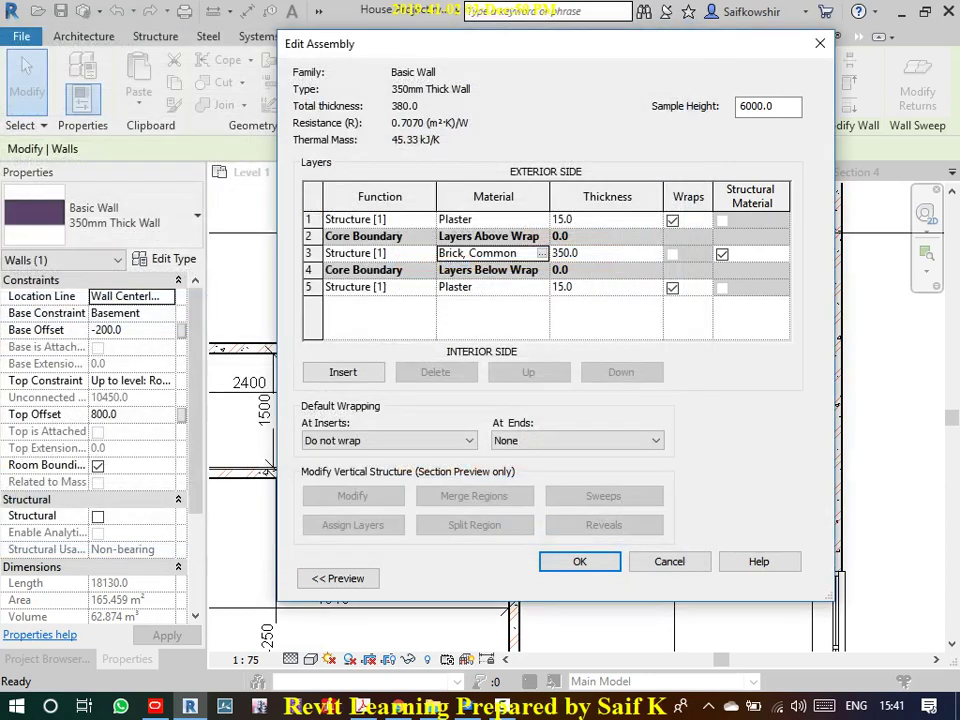
key("Return")
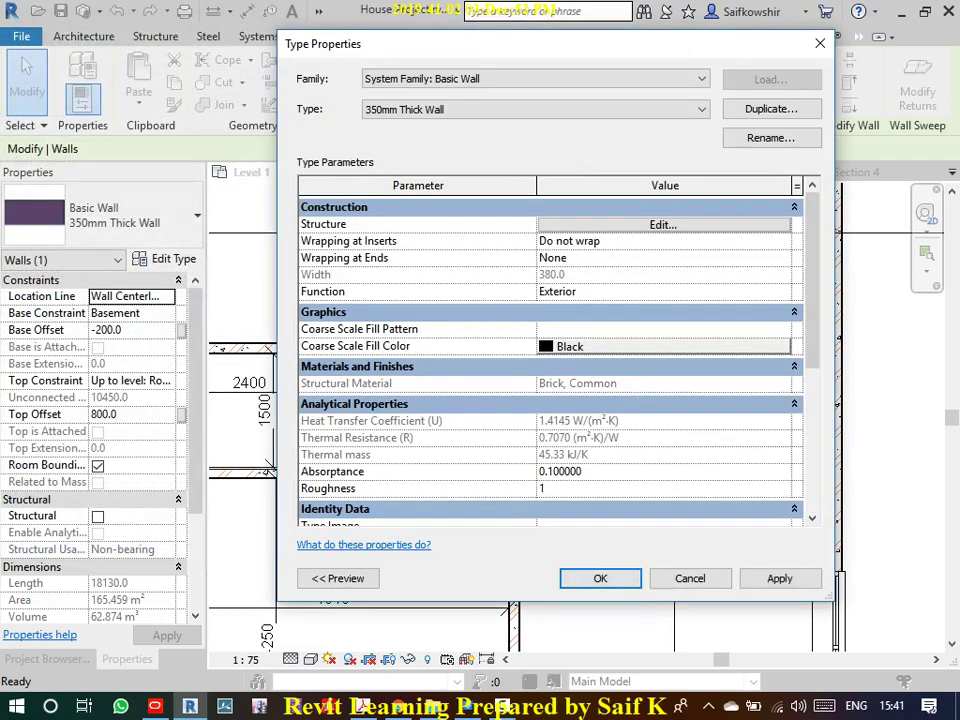
key("Return")
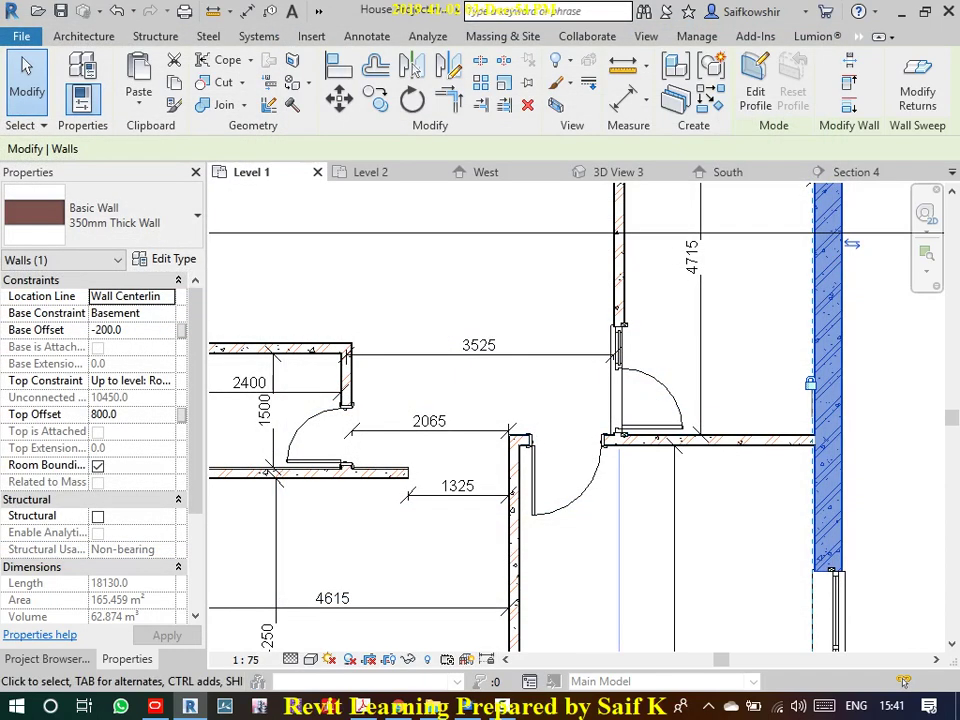
- Open 3D View 3 from the Project Browser
key("Escape")
scroll(771, 330, "down", 2)
scroll(771, 330, "down", 2)
scroll(795, 410, "up", 3)
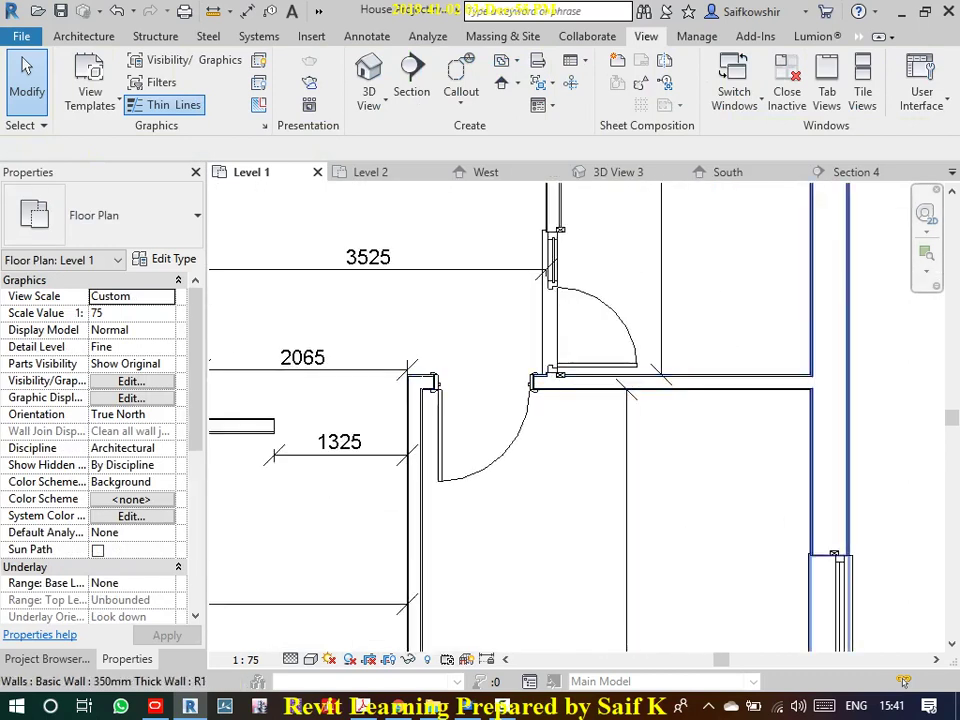
scroll(795, 410, "down", 3)
scroll(795, 410, "down", 3)
mouse_move(700, 560)
middle_mouse_down()
mouse_move(661, 326)
mouse_move(644, 292)
mouse_move(665, 327)
middle_mouse_up()
left_click(46, 659)
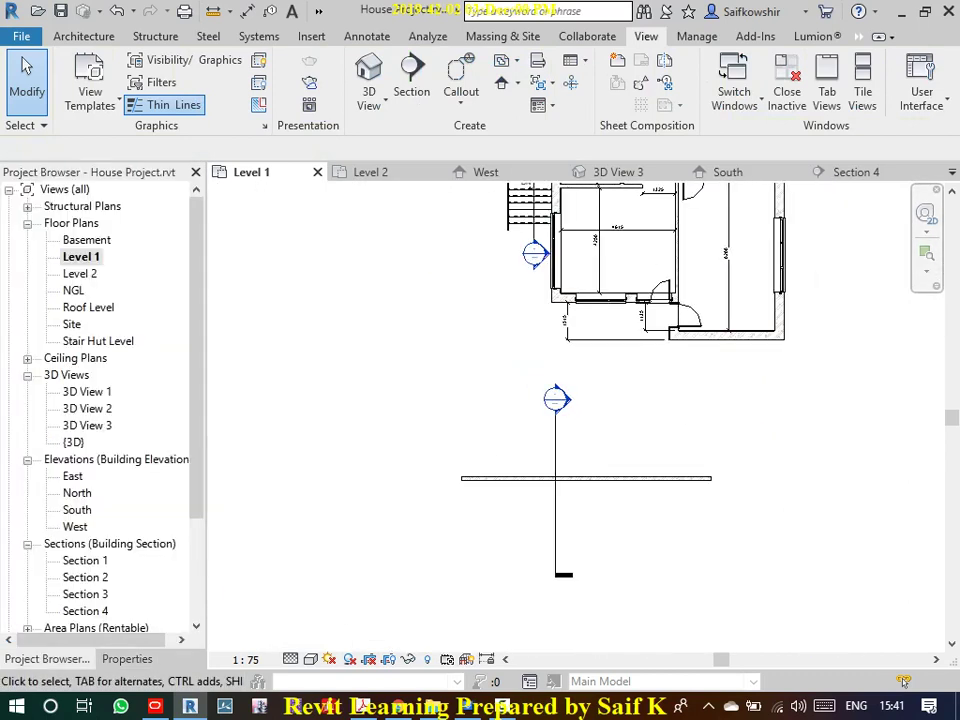
double_click(89, 425)
- Switch 3D View 3 to the Realistic visual style
scroll(590, 480, "up", 1)
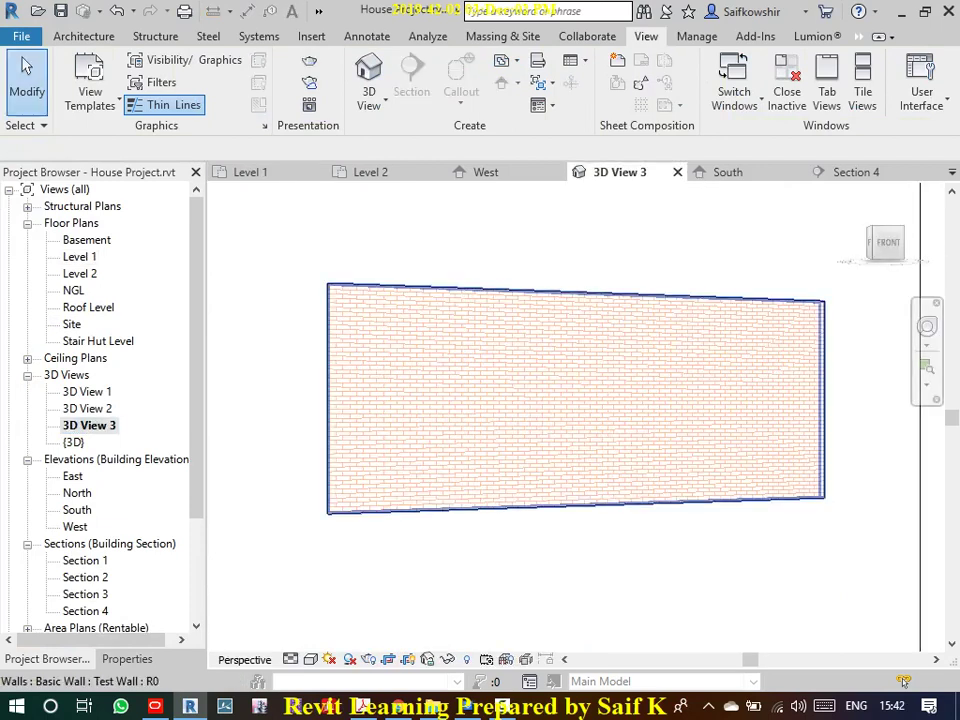
scroll(590, 480, "up", 2)
scroll(590, 480, "up", 2)
scroll(590, 480, "down", 4)
left_click(310, 659)
left_click(330, 619)
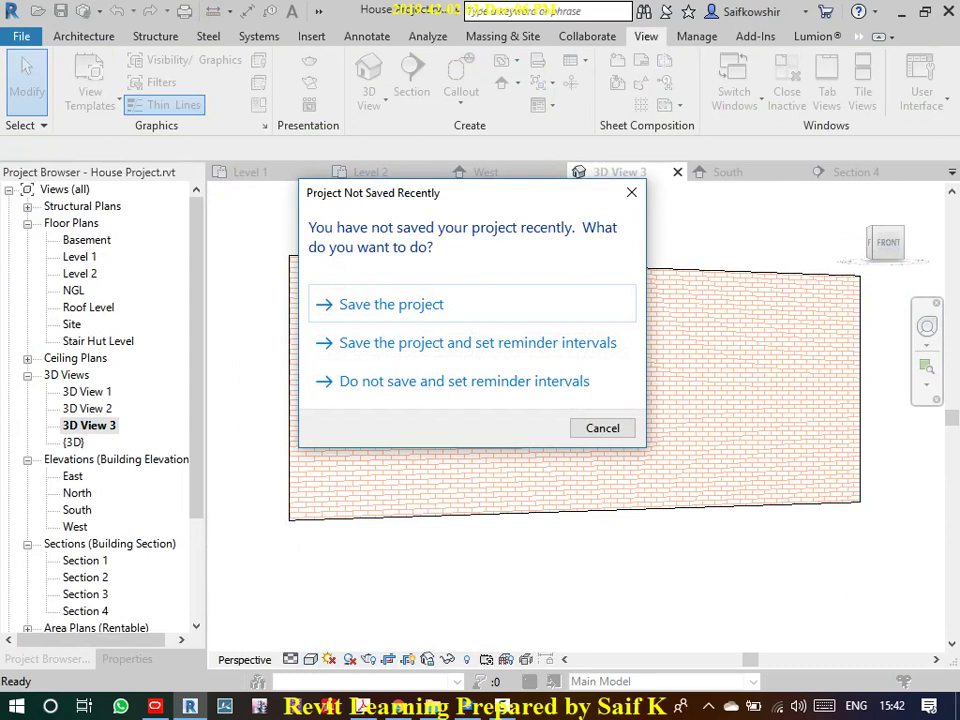
key("Escape")
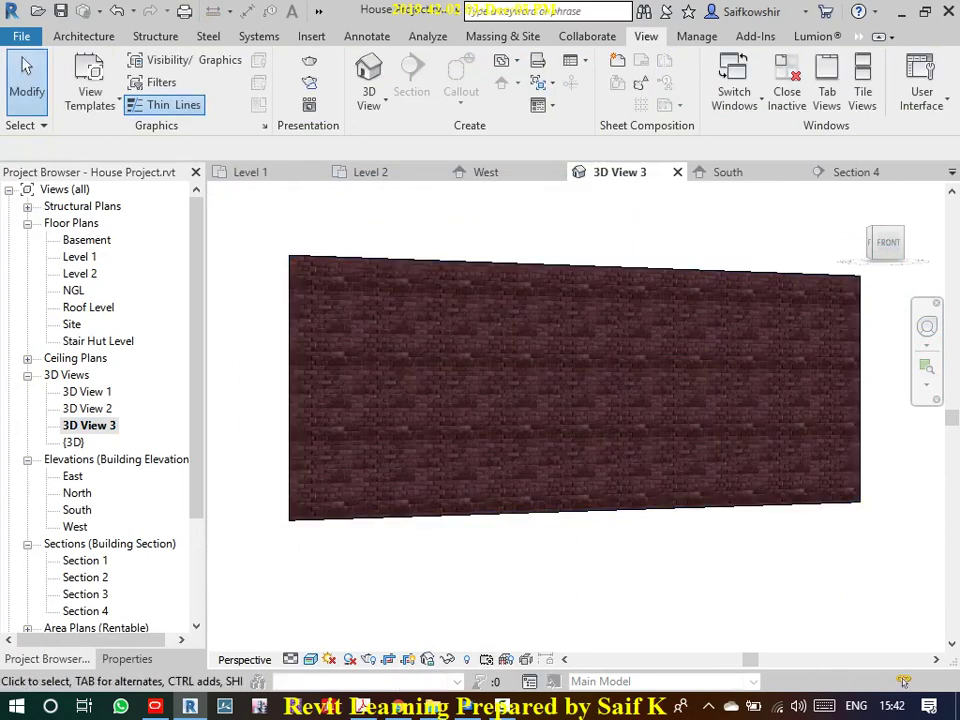
- Change the visual style to Shaded and select the brick Test Wall
scroll(376, 437, "up", 1)
left_click(291, 659)
left_click(315, 638)
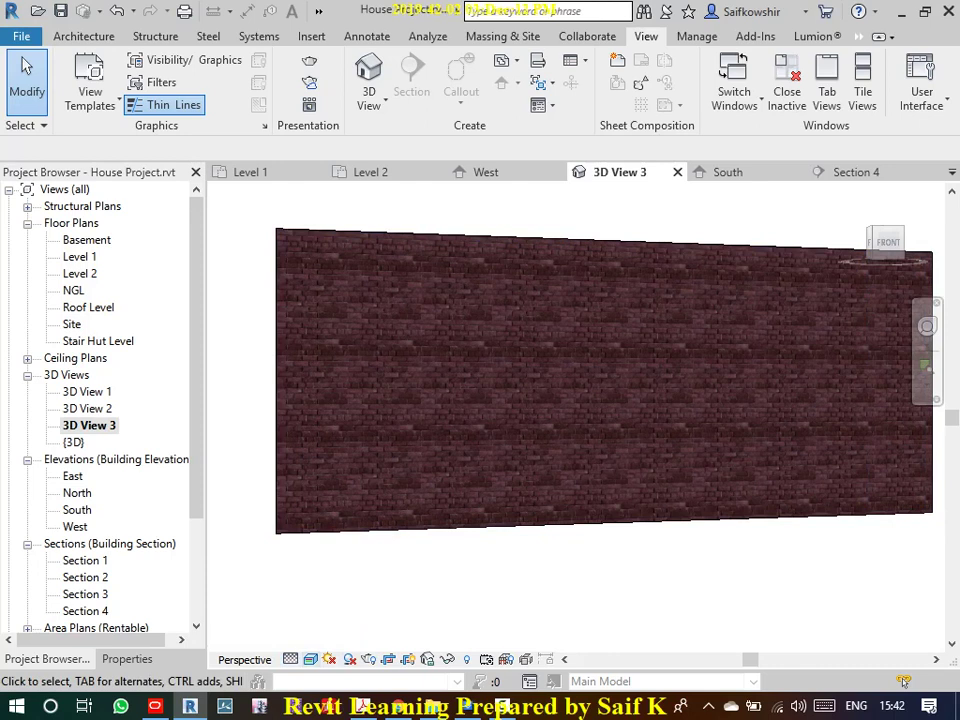
left_click(311, 659)
left_click(342, 582)
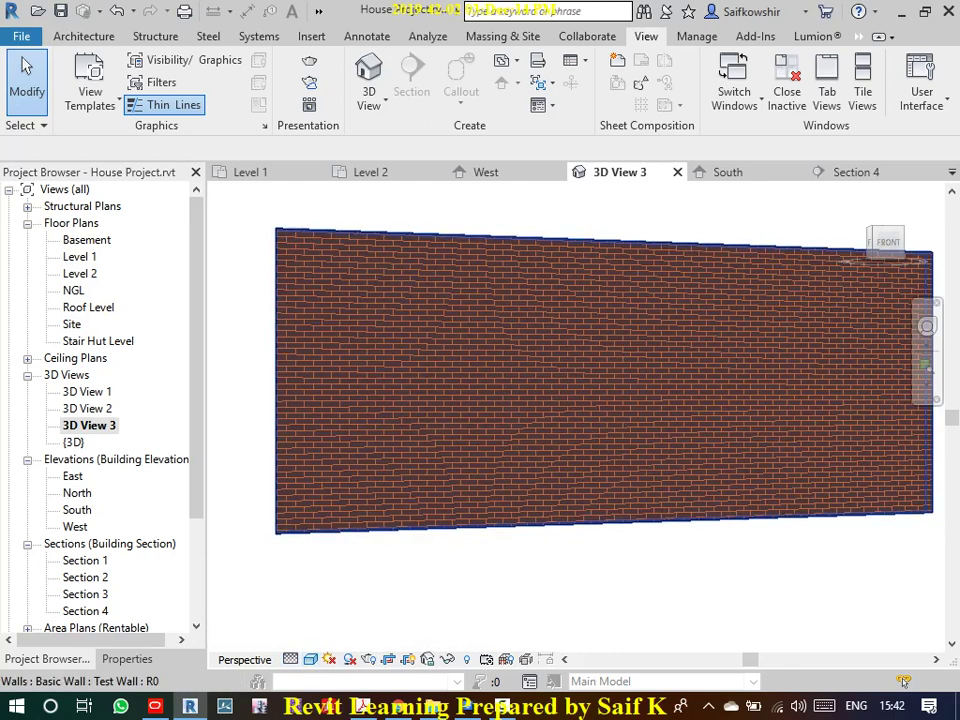
scroll(630, 425, "up", 2)
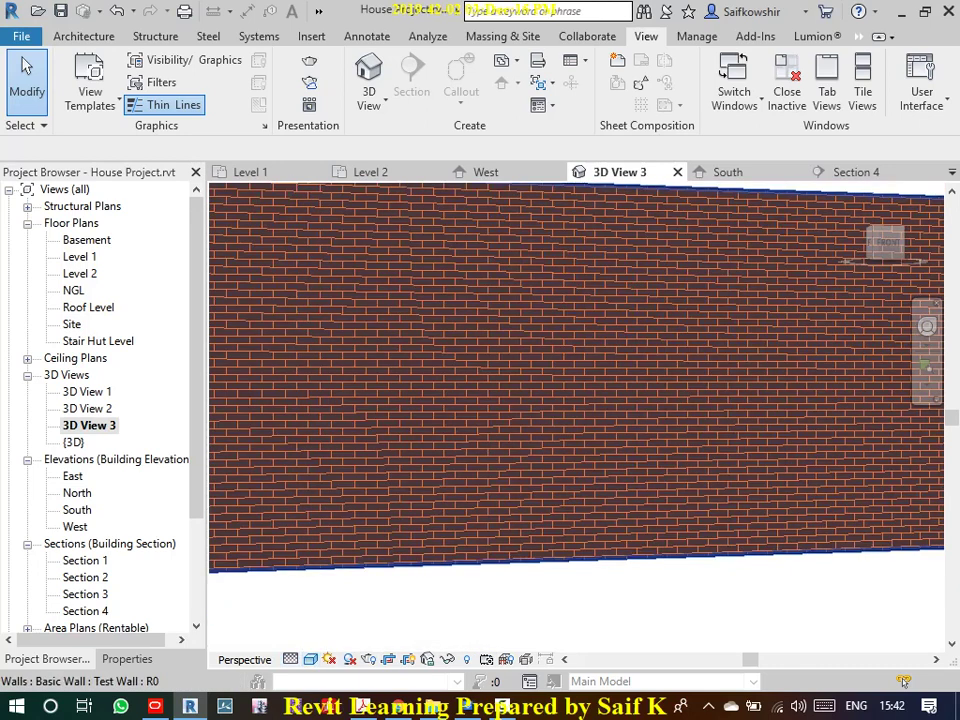
scroll(630, 425, "down", 2)
middle_click_drag(630, 425, 607, 462)
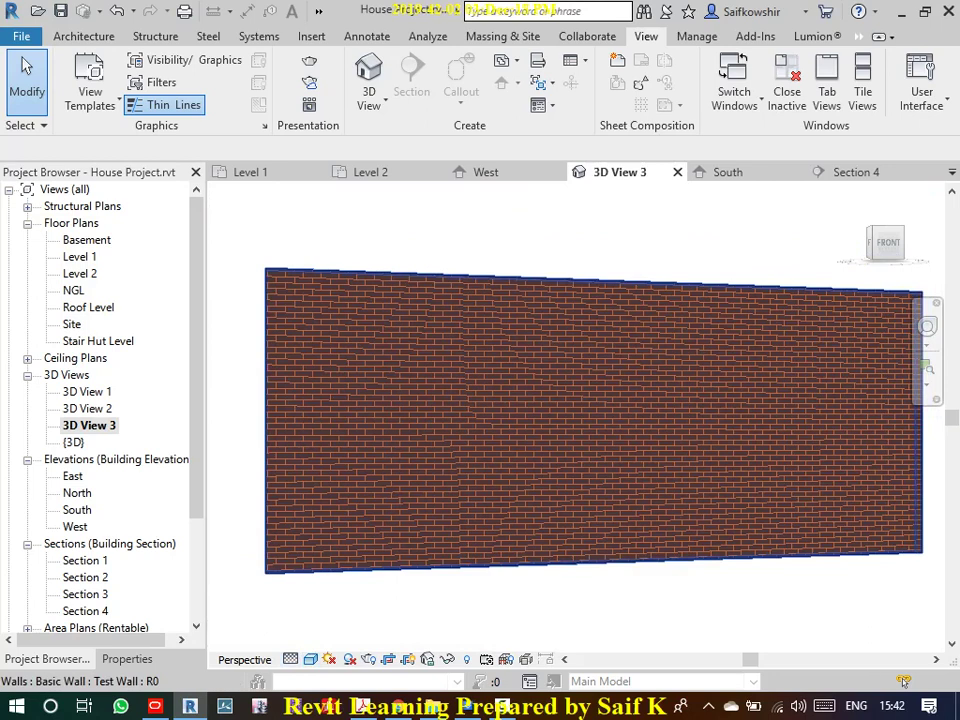
left_click(595, 283)
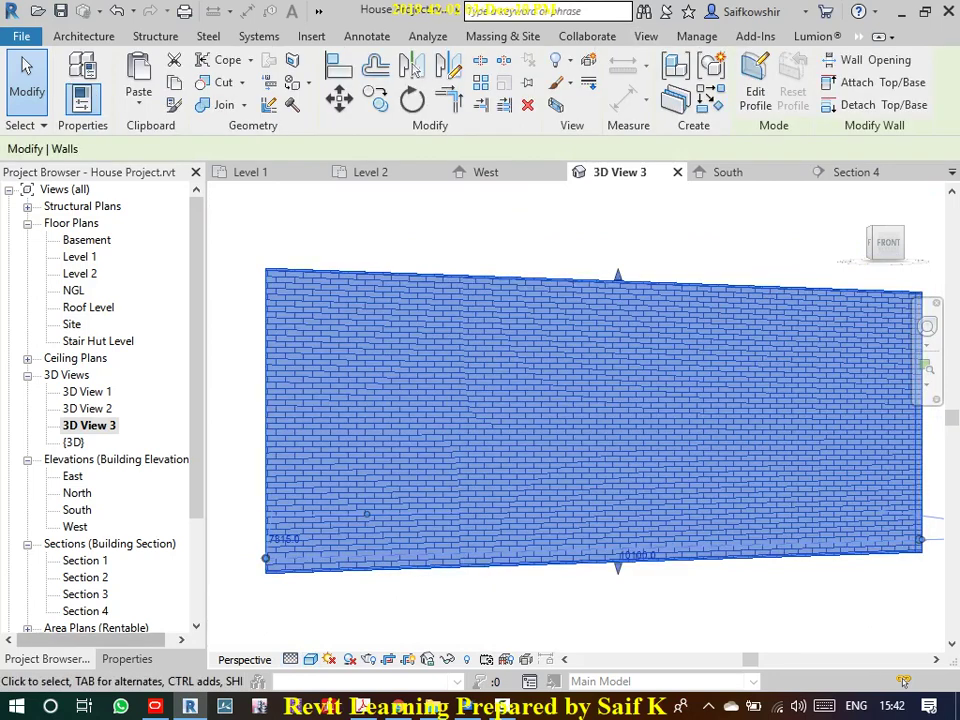
- Open the Brick, Common material of the Test Wall's structure layer
left_click(127, 659)
left_click(165, 258)
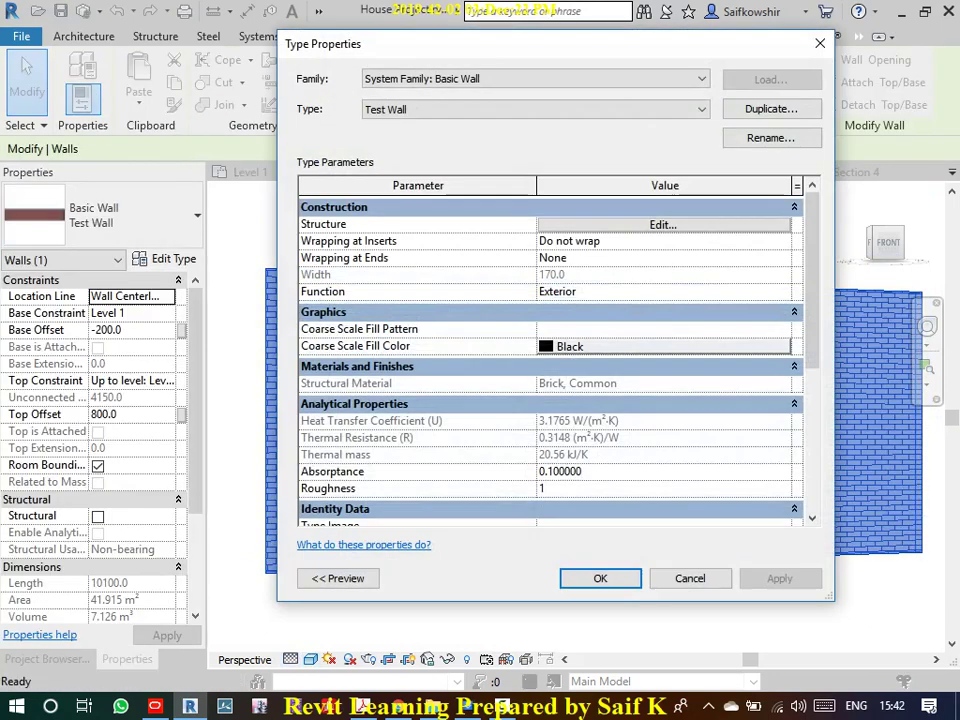
left_click(663, 224)
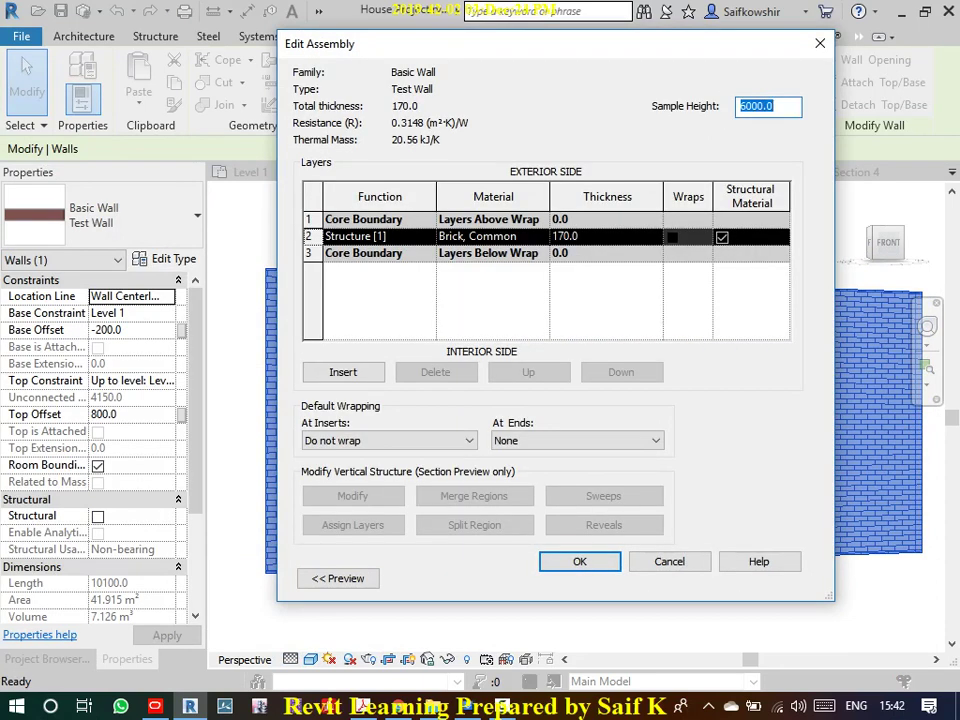
left_click(493, 236)
left_click(542, 236)
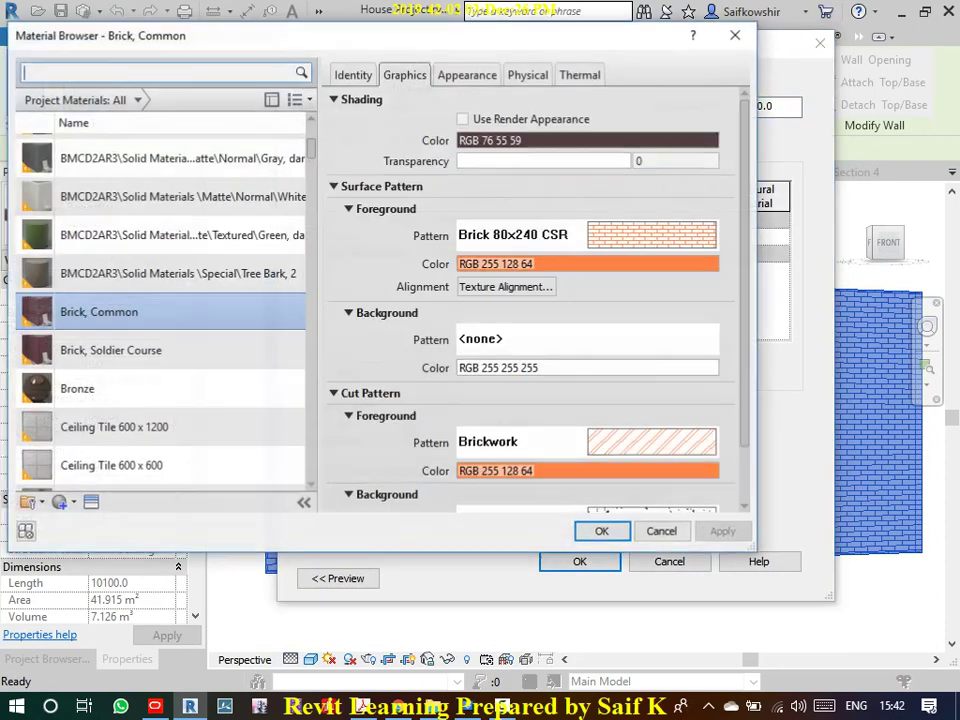
- Set the material's shading colour to red and apply it
left_click(587, 140)
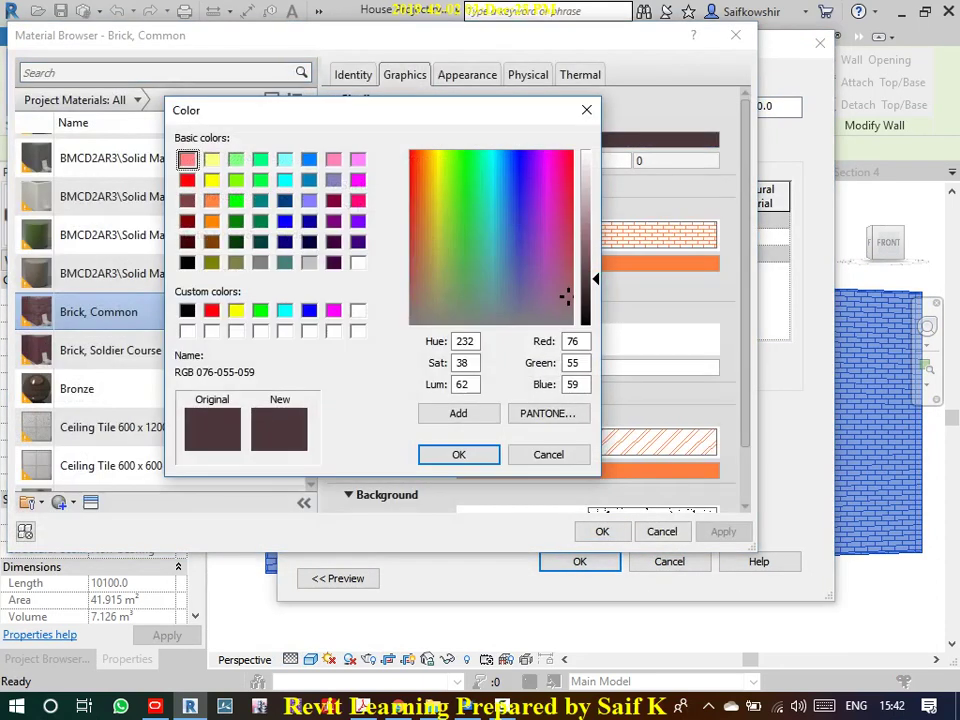
left_click(187, 180)
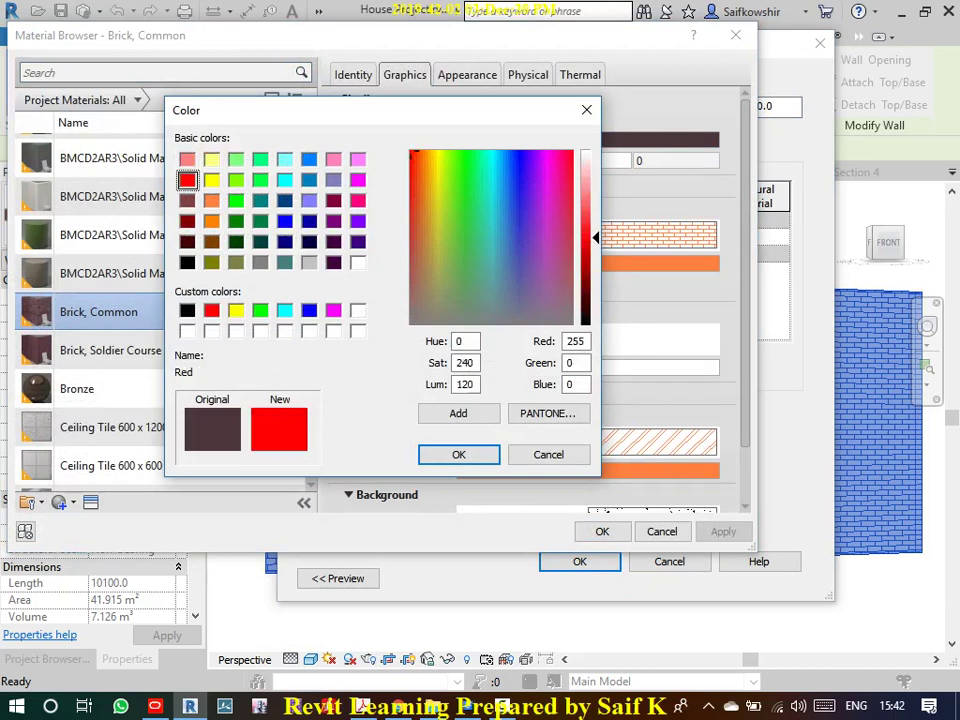
key("Return")
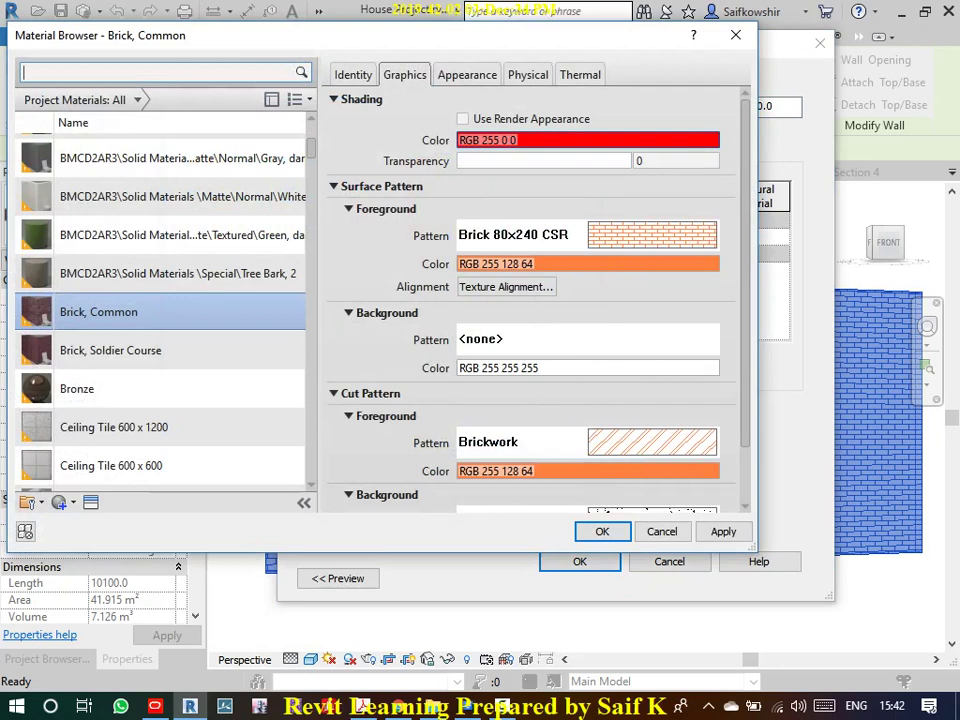
left_click(460, 160)
left_click(723, 531)
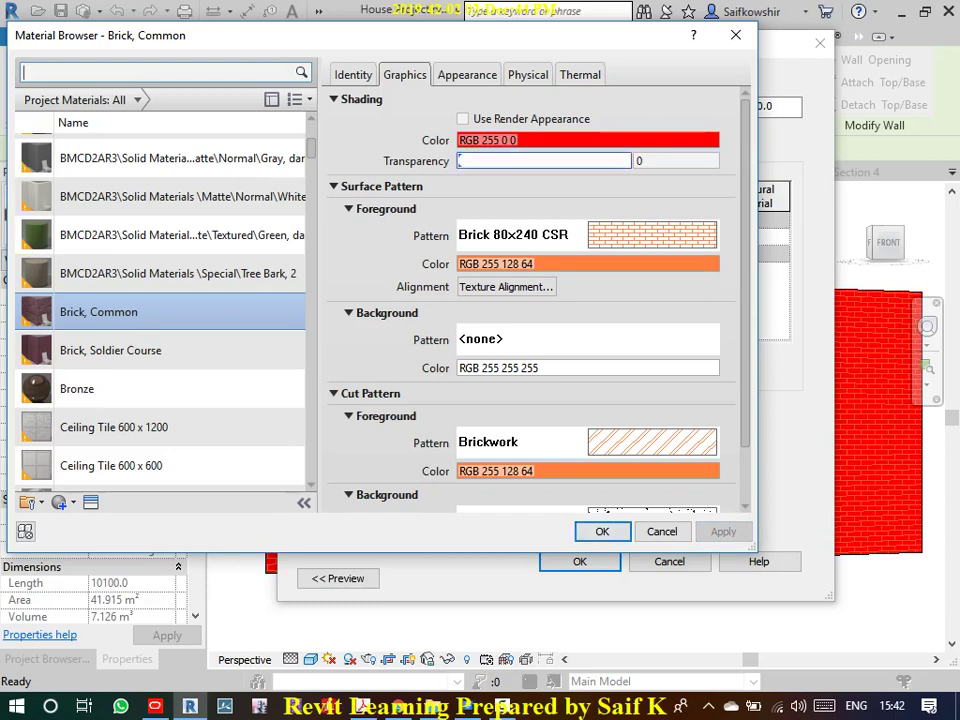
- Tick Use Render Appearance, apply it, and confirm all the wall type dialogs
left_click(544, 161)
left_click(24, 72)
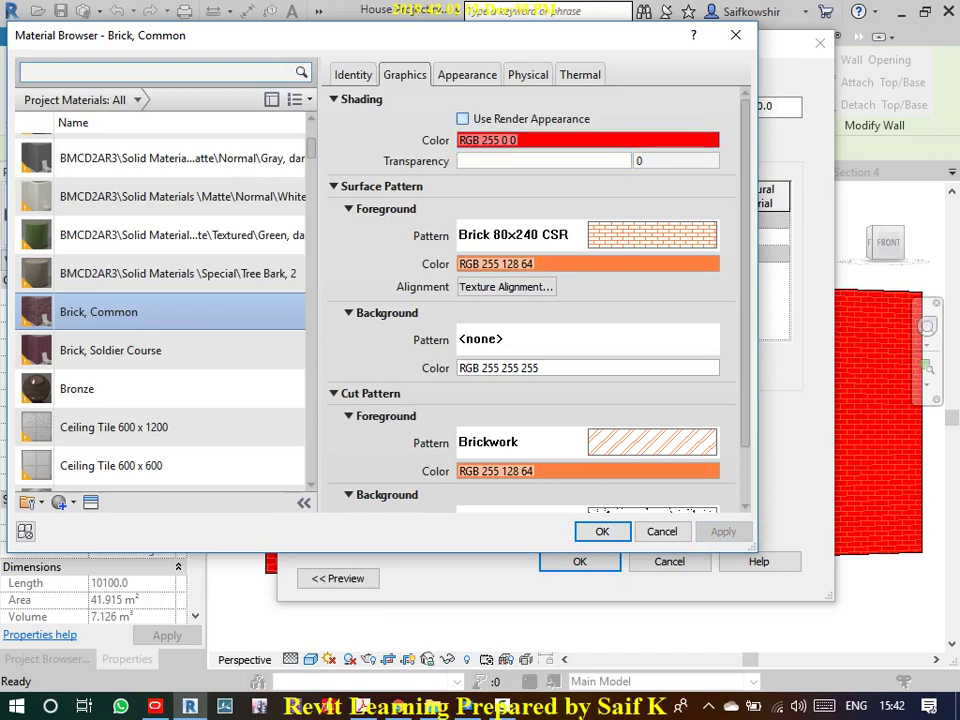
left_click(462, 118)
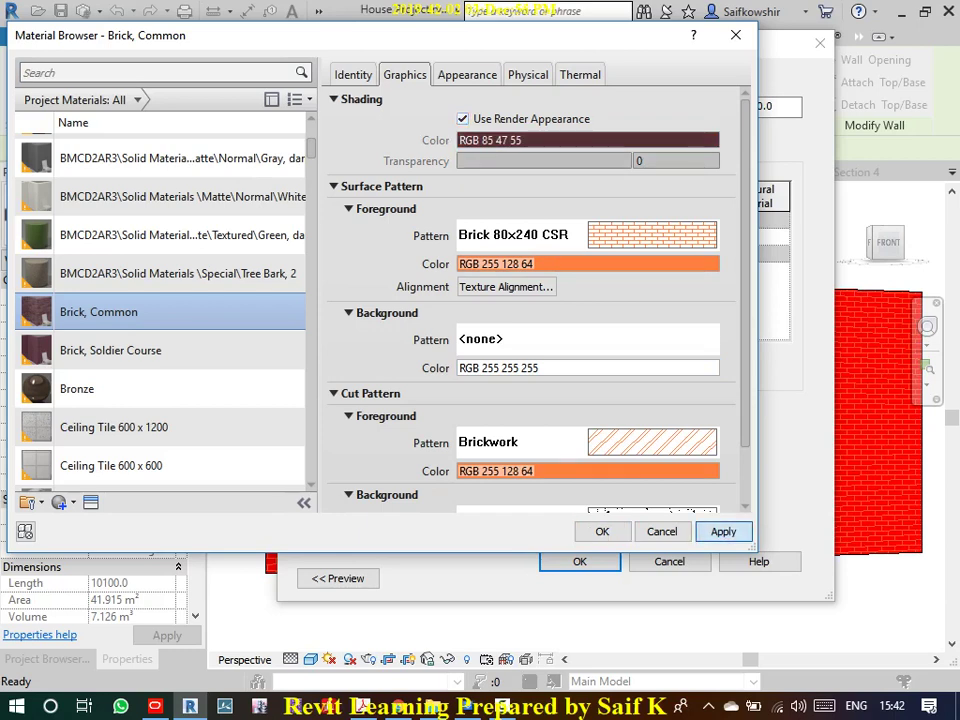
left_click(723, 531)
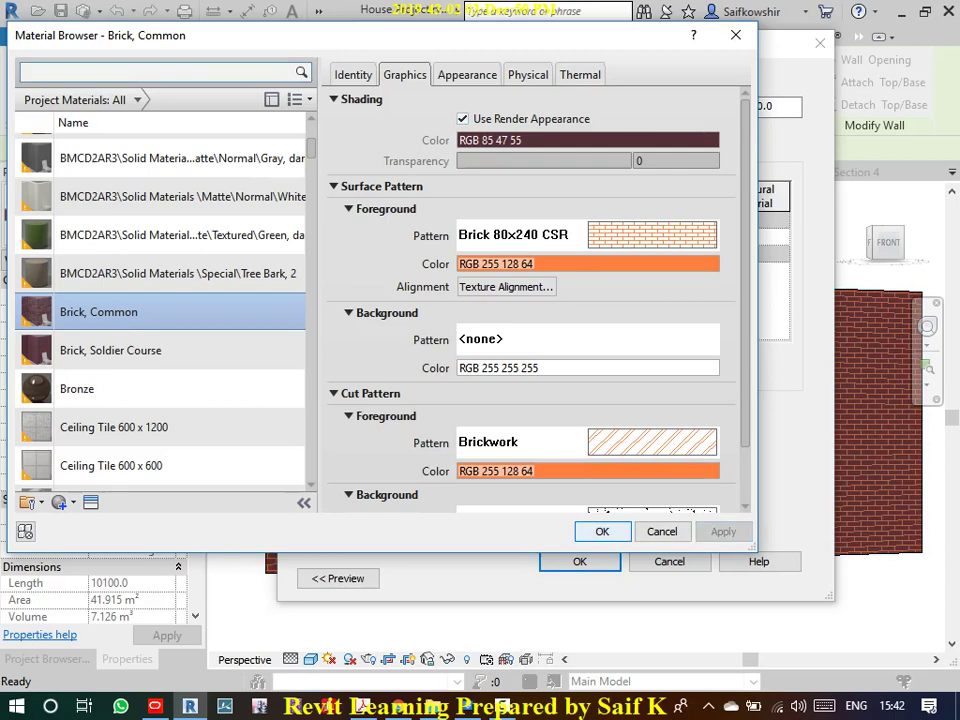
left_click(677, 531)
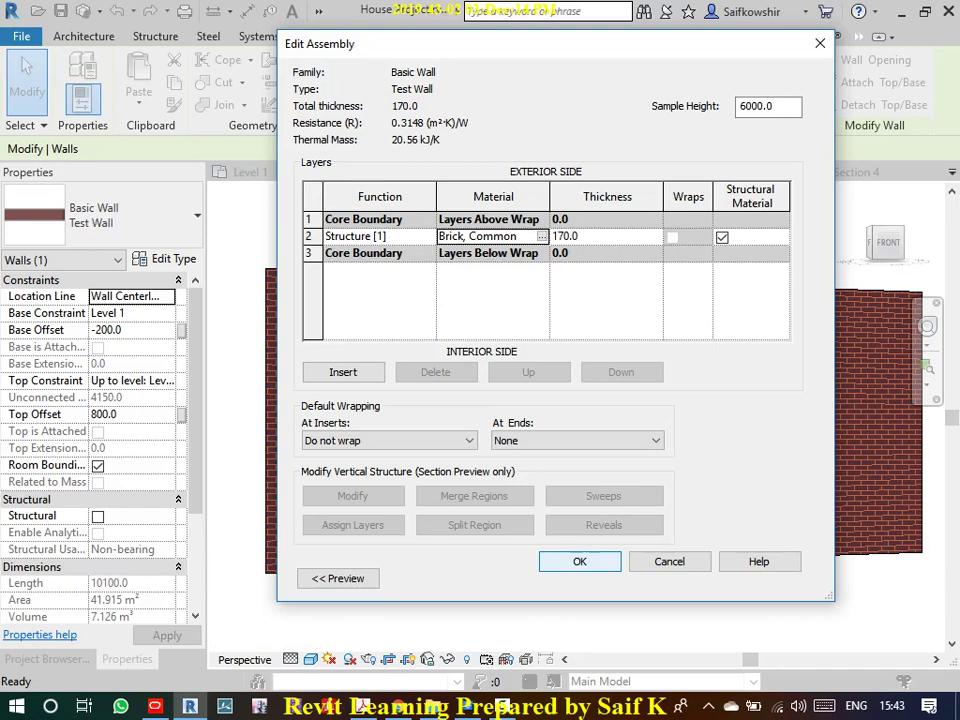
key("Return")
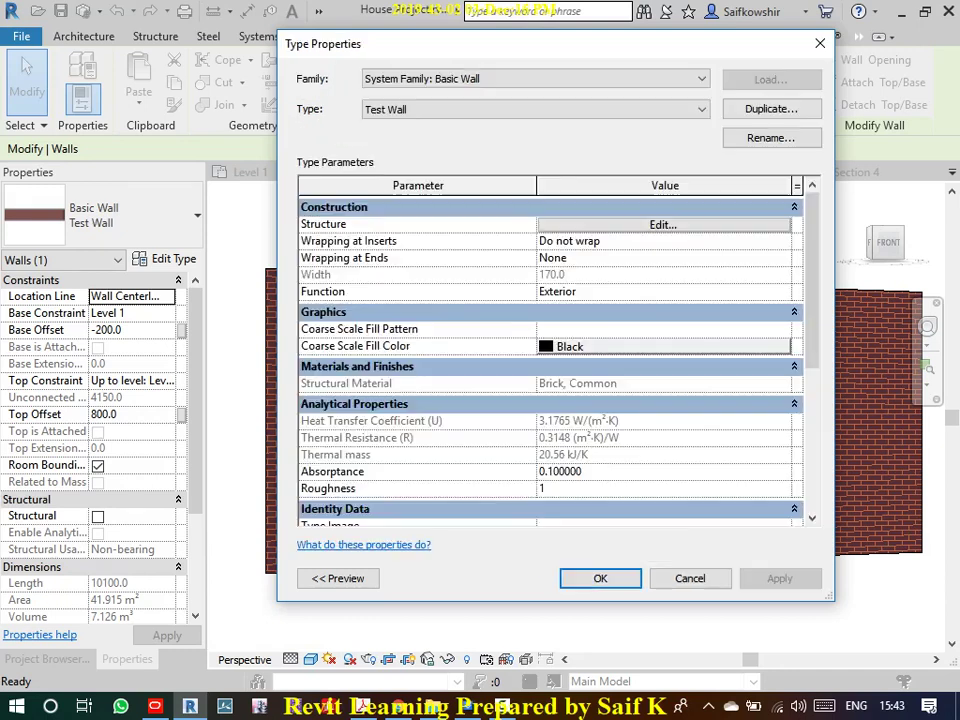
key("Return")
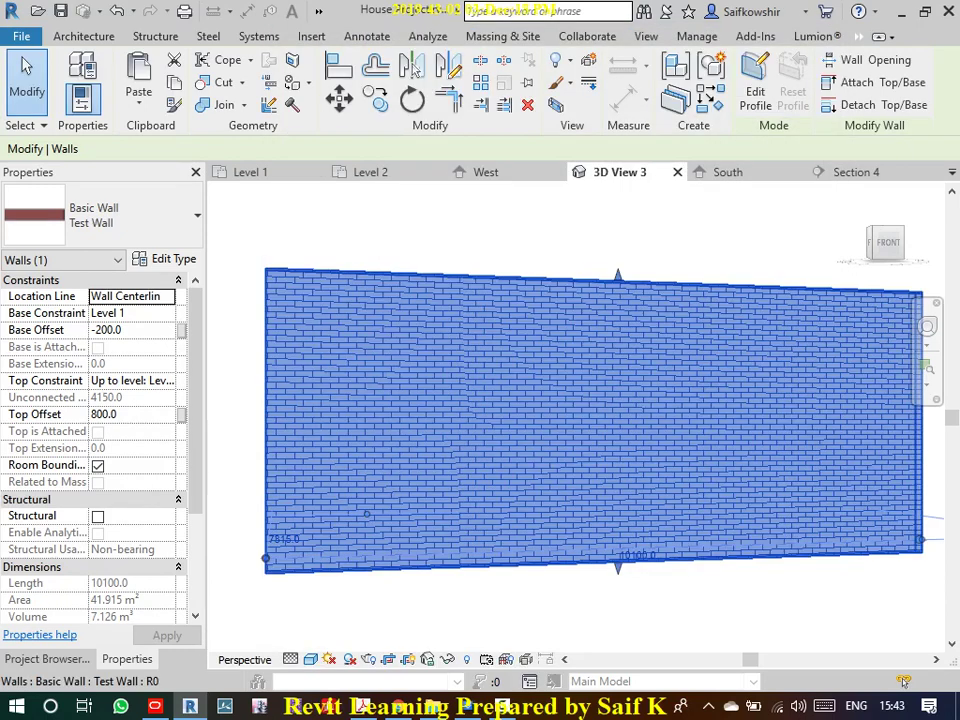
- Open the Level 2 floor plan
scroll(362, 384, "down", 3)
left_click(362, 384)
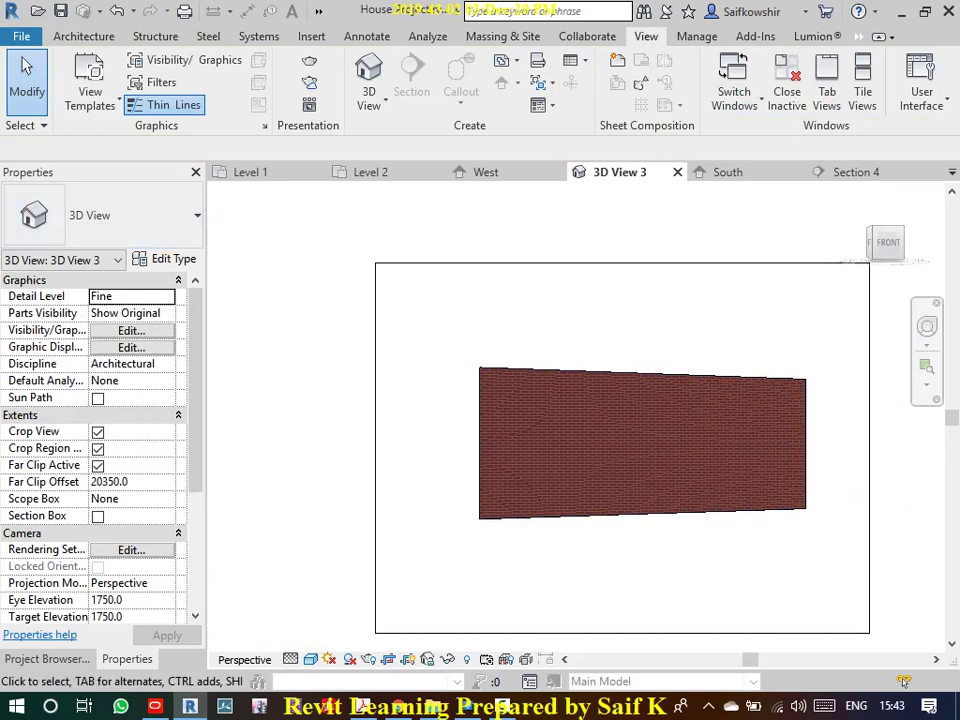
left_click(47, 659)
double_click(79, 257)
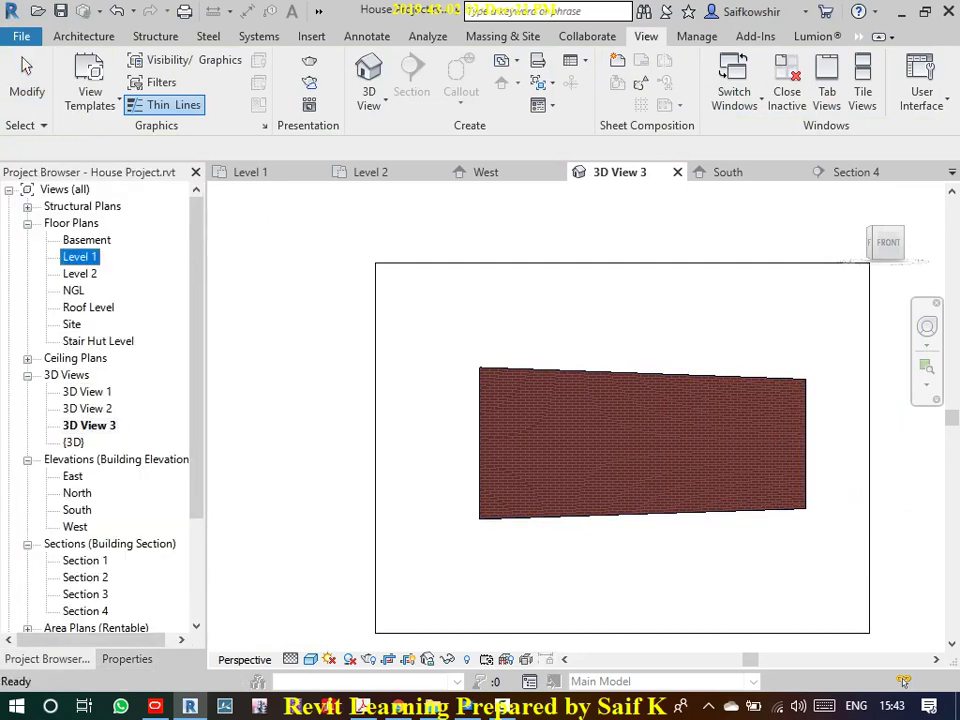
double_click(80, 273)
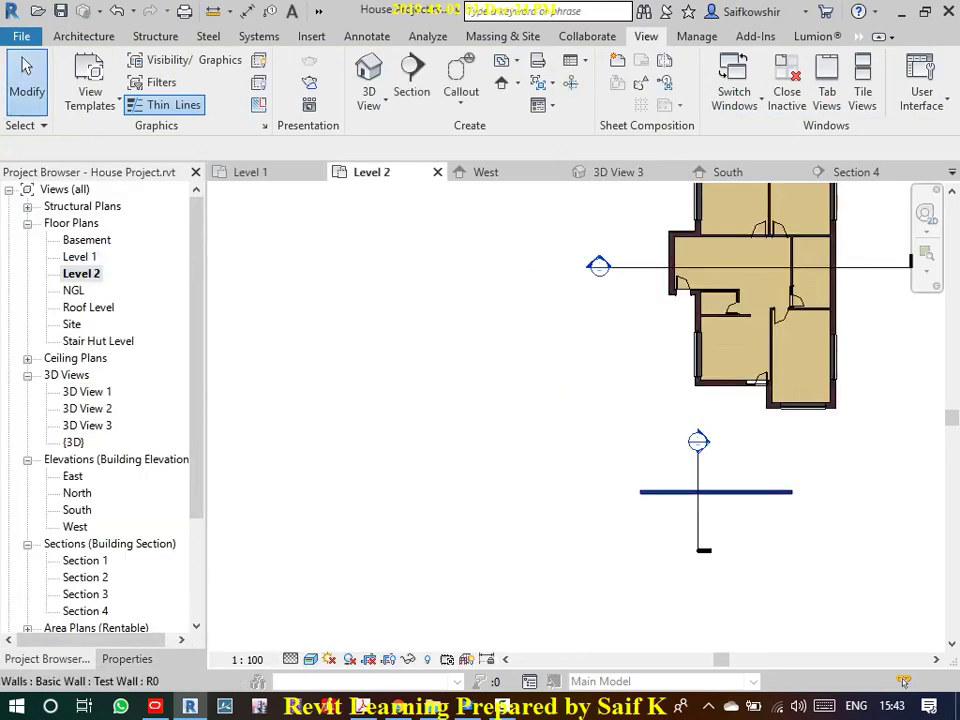
- Delete the Test Wall and the Section 4 marker
left_click(715, 491)
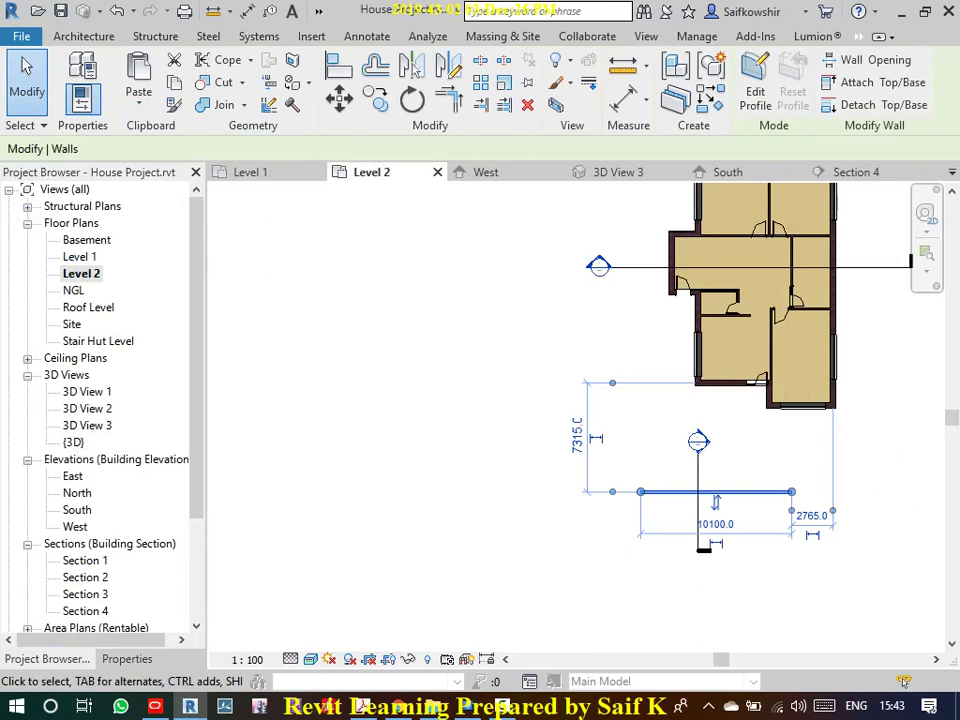
key("Delete")
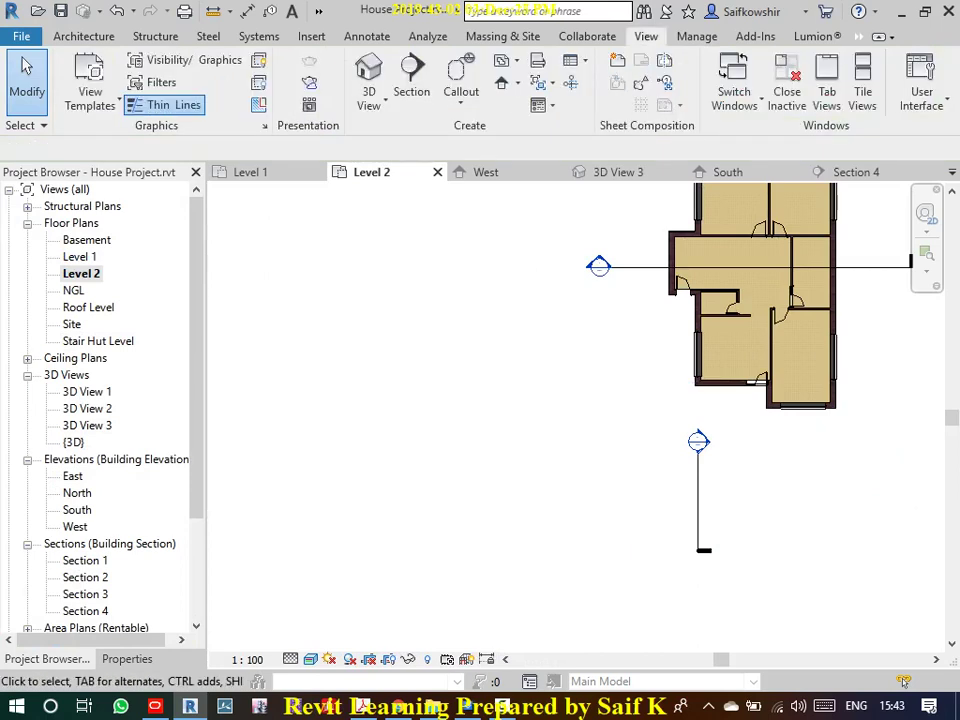
left_click(698, 500)
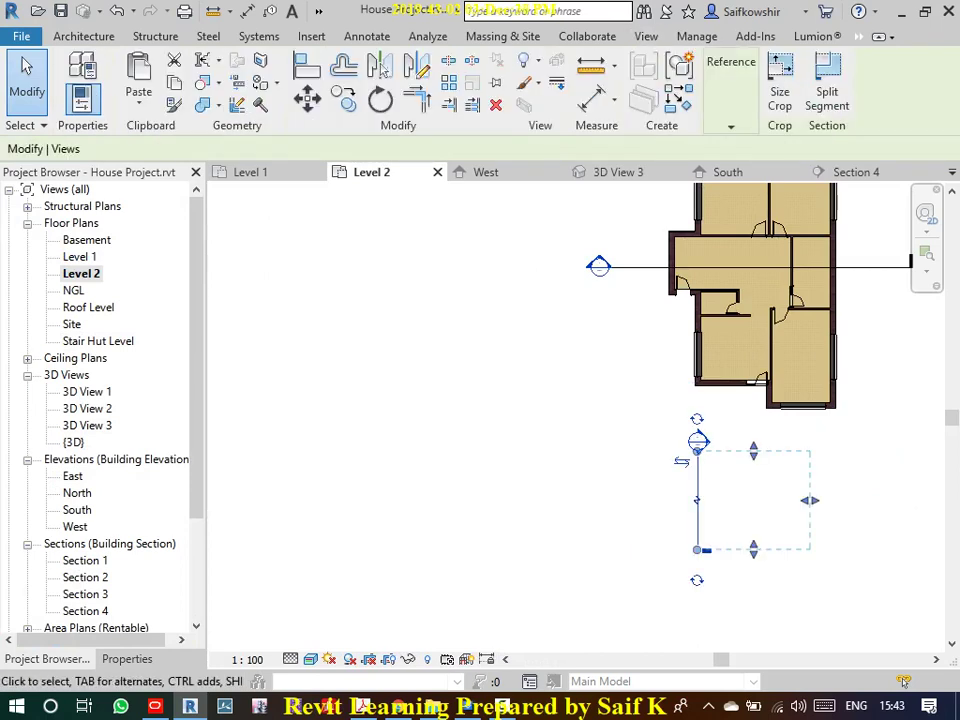
key("Delete")
key("Return")
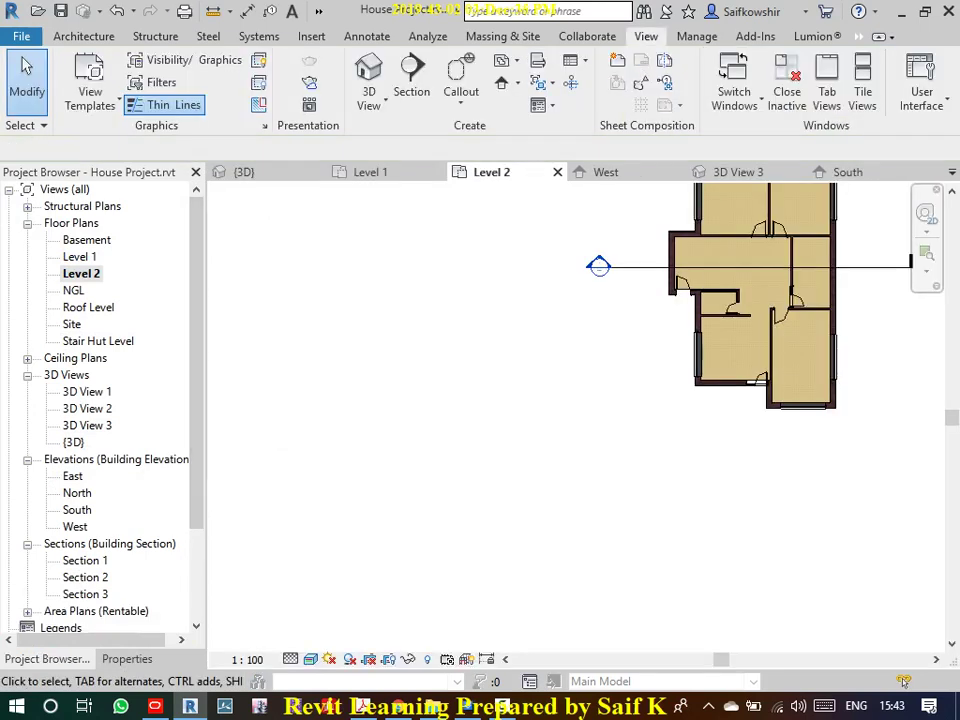
- Draw a horizontal 14300-long Test Wall below the house on Level 2
left_click(84, 36)
left_click(77, 88)
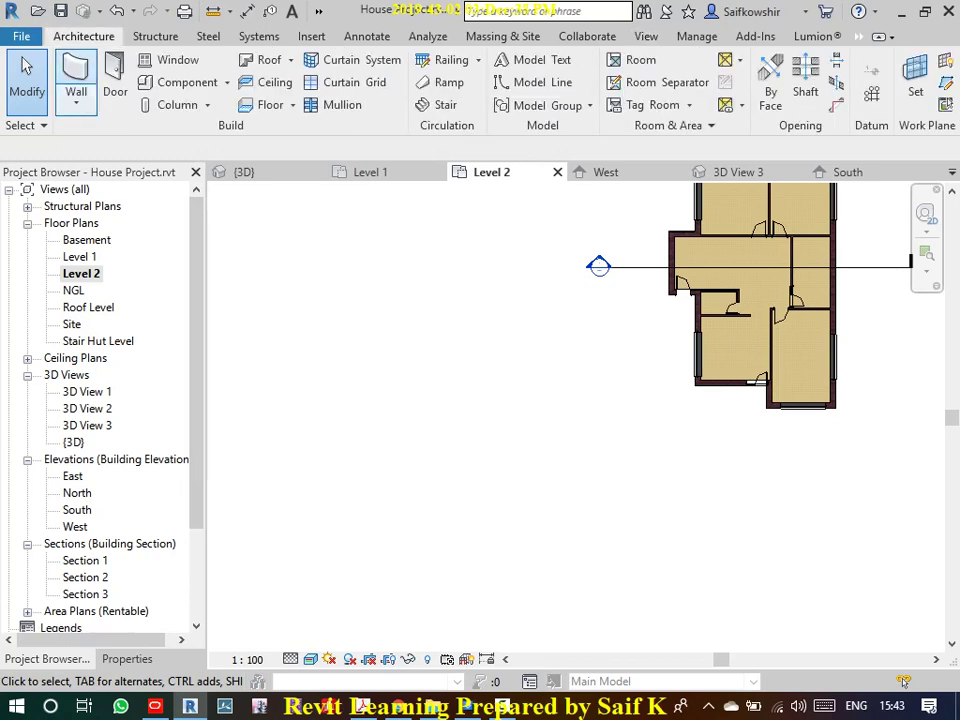
left_click(810, 525)
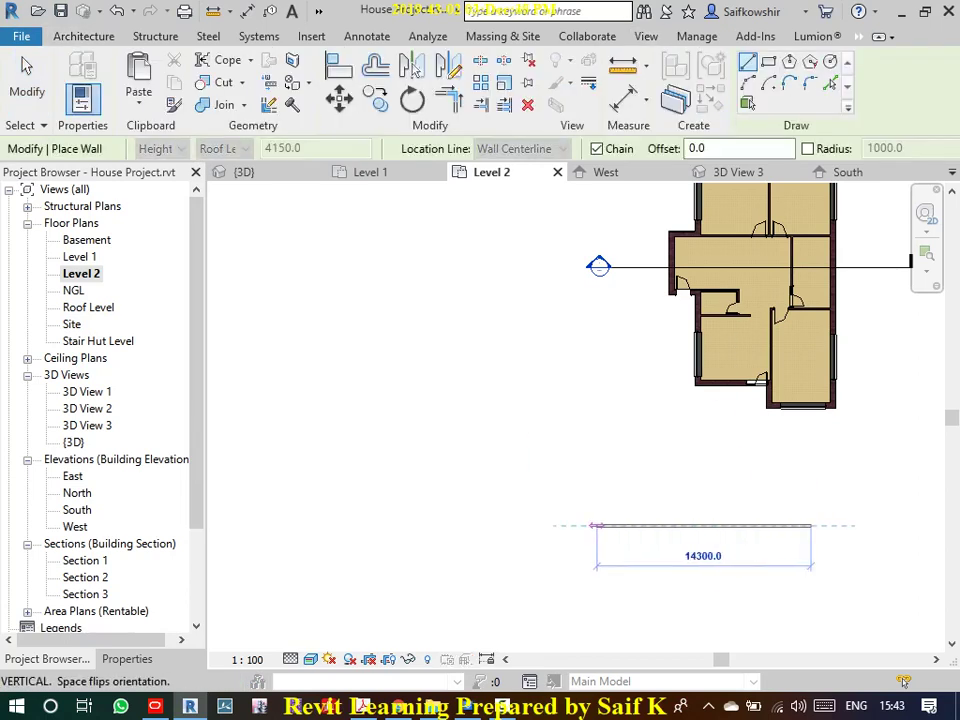
left_click(596, 525)
right_click(634, 447)
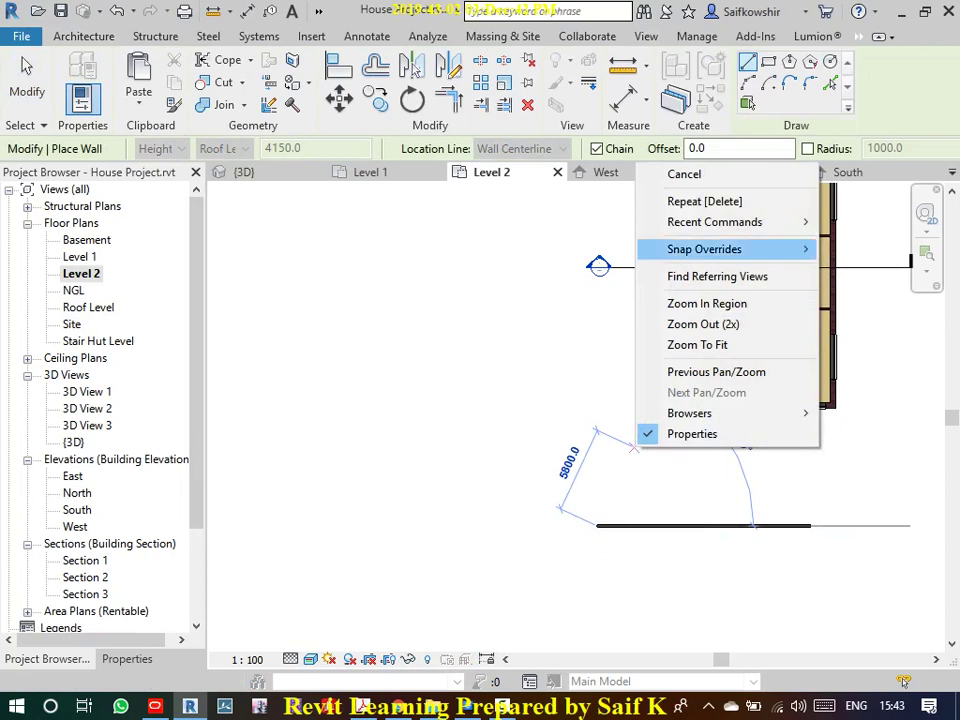
left_click(684, 174)
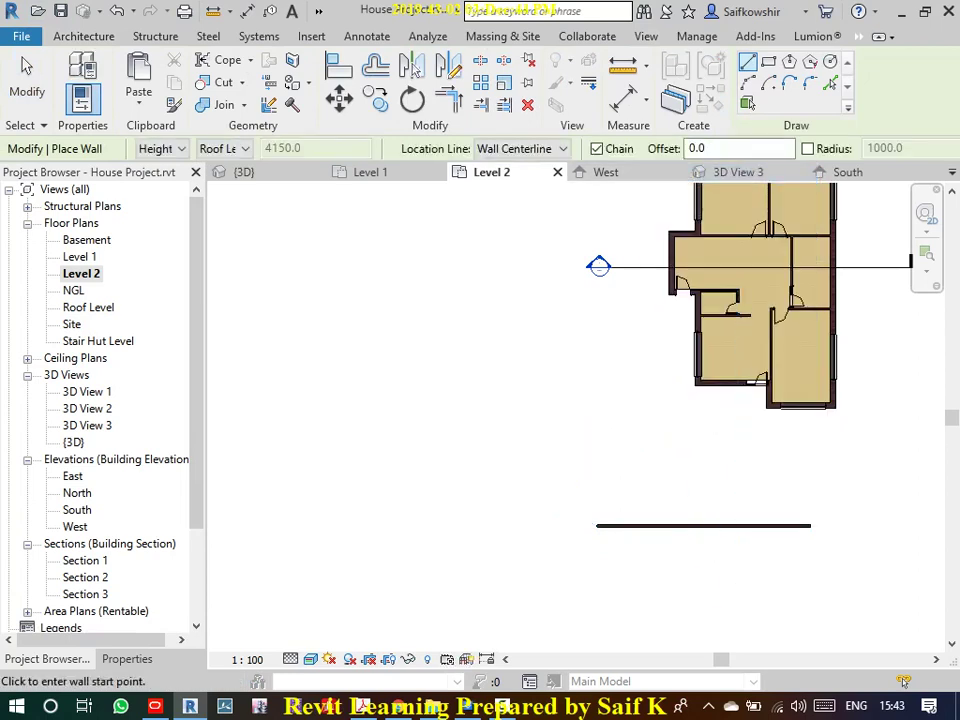
left_click(27, 75)
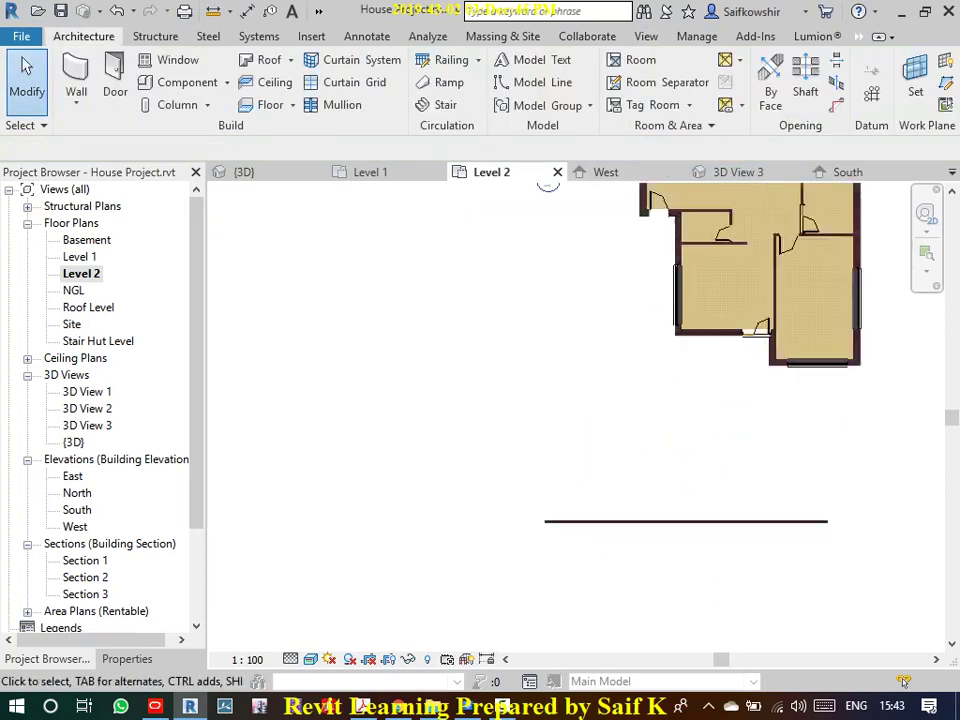
scroll(759, 520, "up", 2)
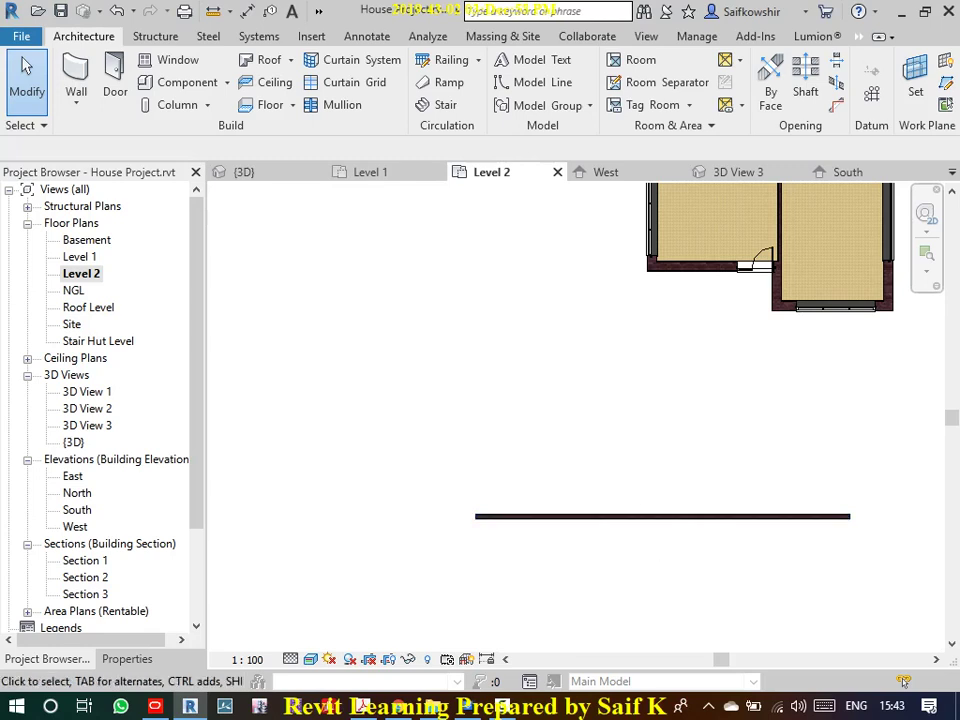
scroll(589, 434, "down", 1)
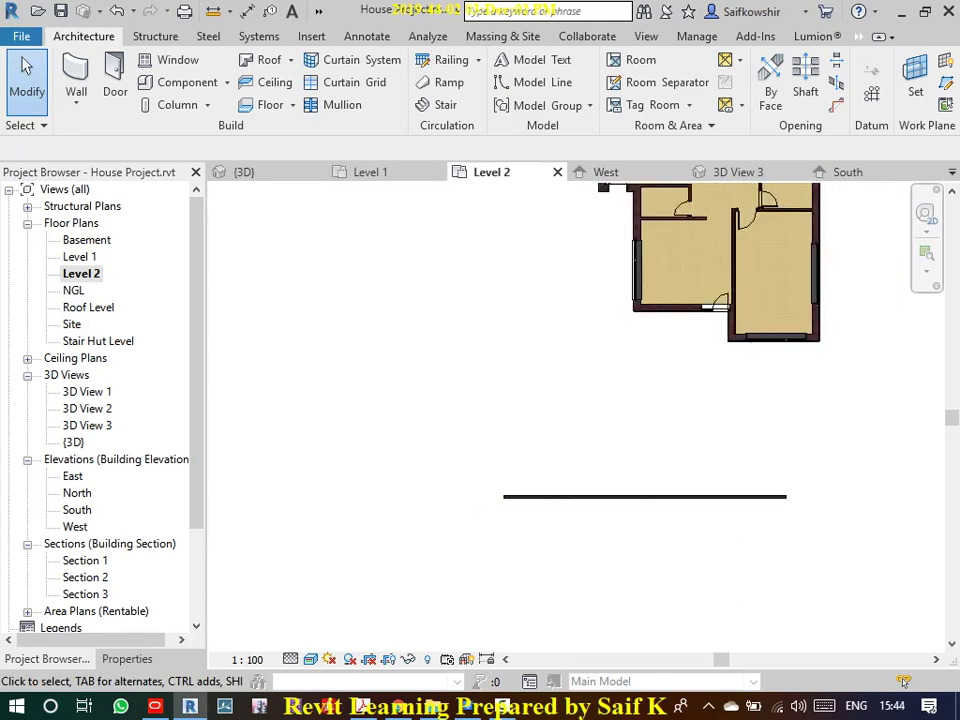
- Split the new wall at the 5700 point using SL
left_click(650, 496)
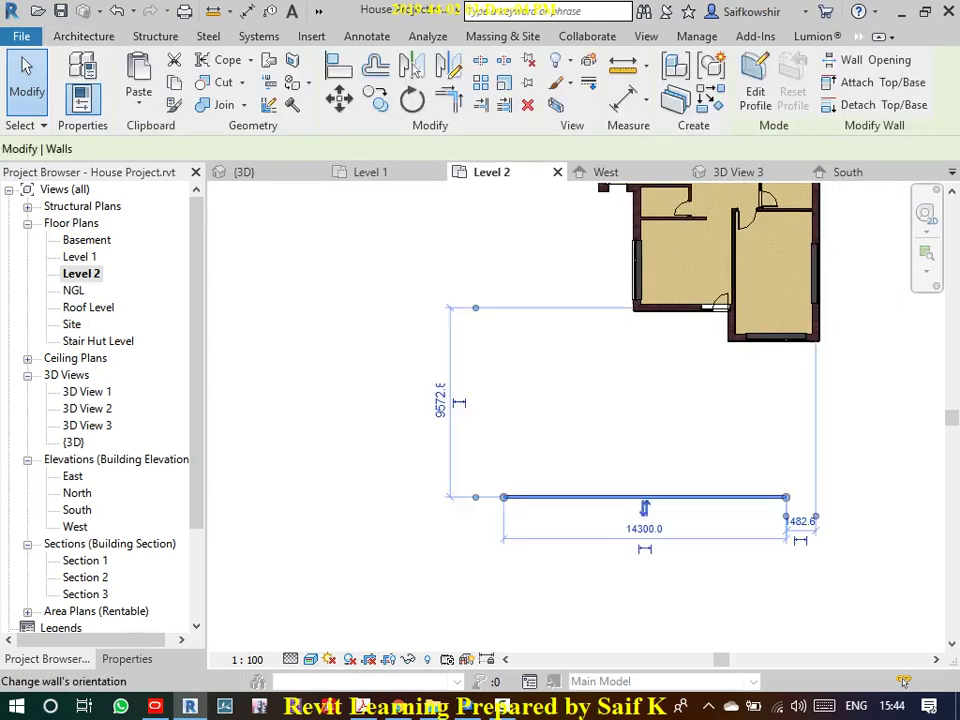
scroll(669, 520, "up", 2)
scroll(669, 520, "up", 1)
key("Escape")
left_click(650, 483)
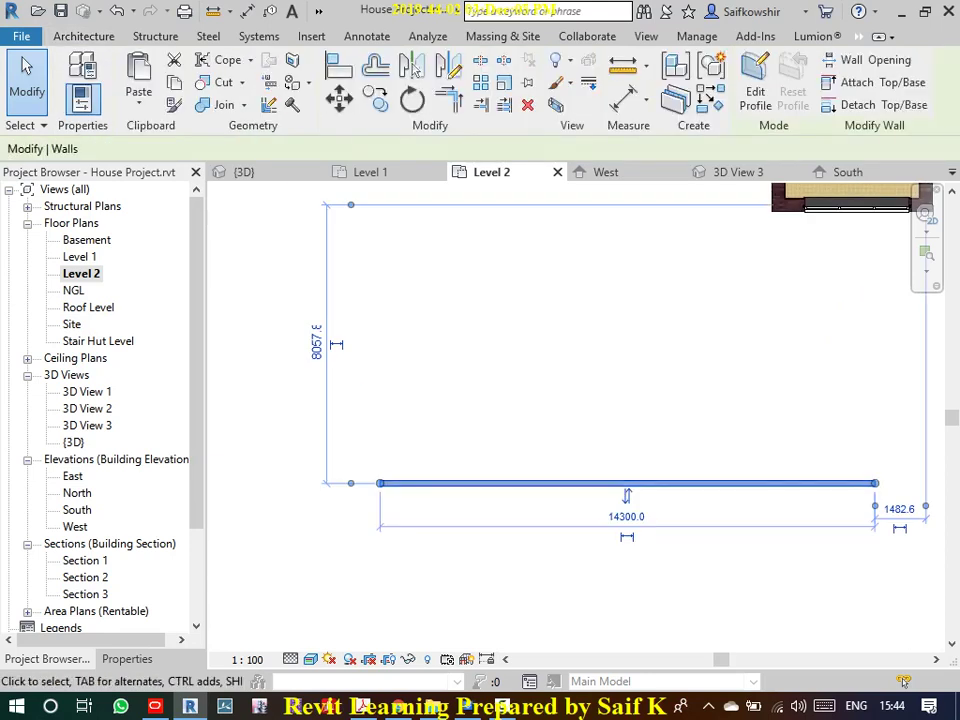
key("s")
key("l")
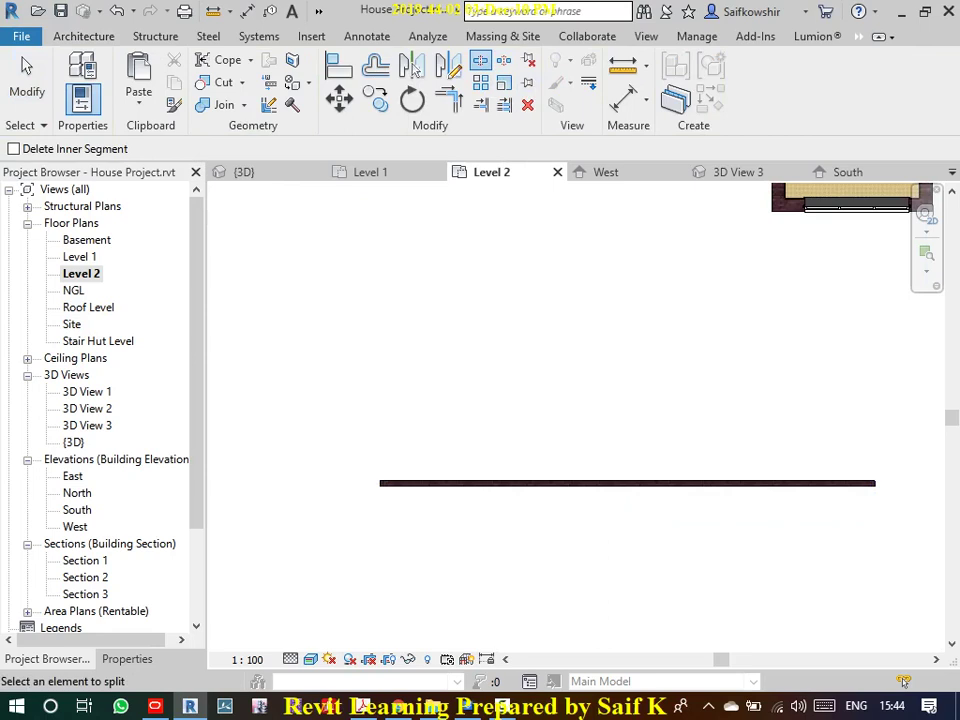
left_click(577, 483)
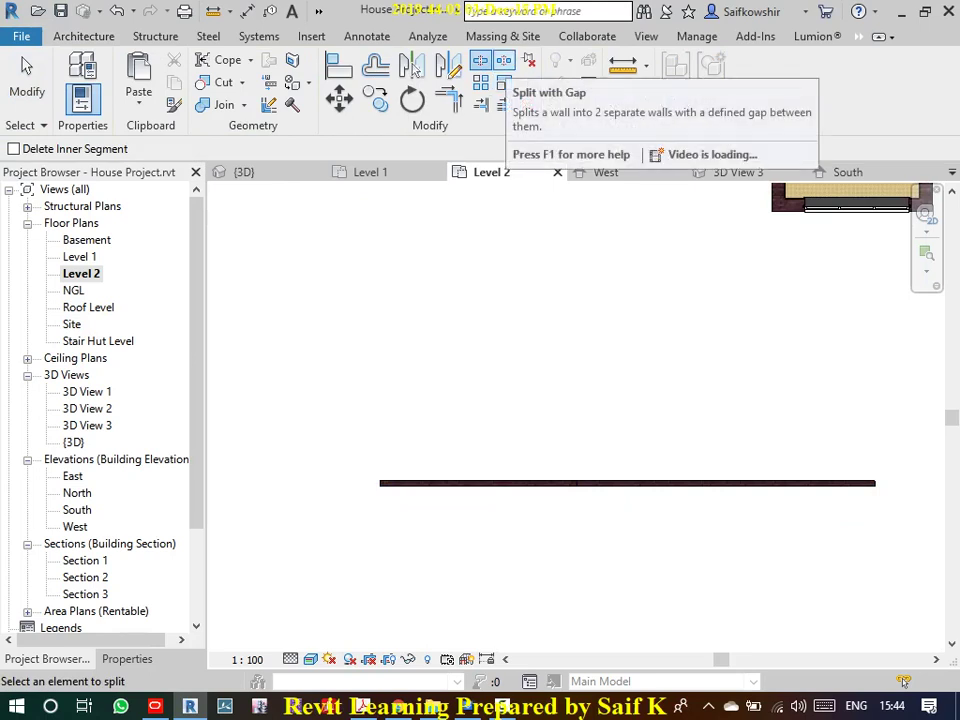
- Split the wall twice with gaps and select the 1287.3-long middle piece
left_click(504, 62)
scroll(690, 480, "up", 2)
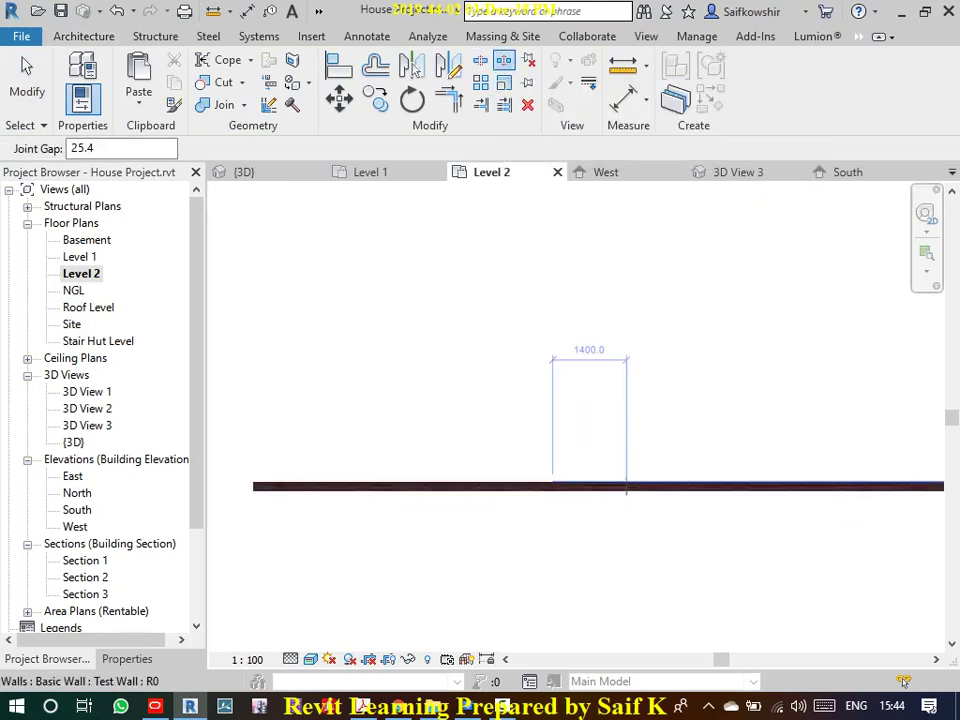
left_click(632, 489)
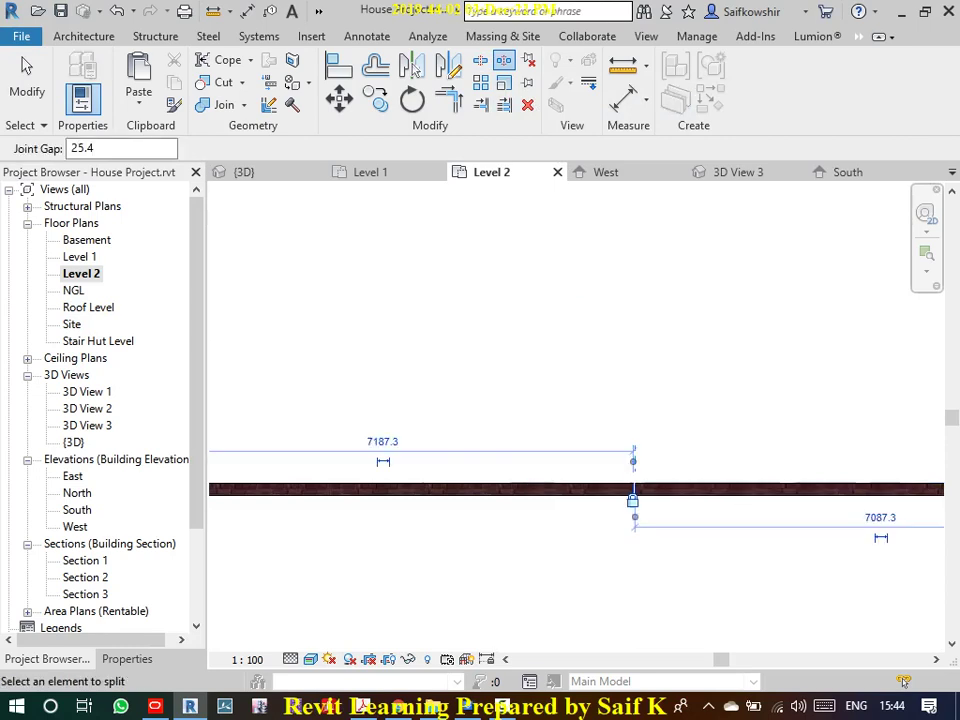
left_click(724, 489)
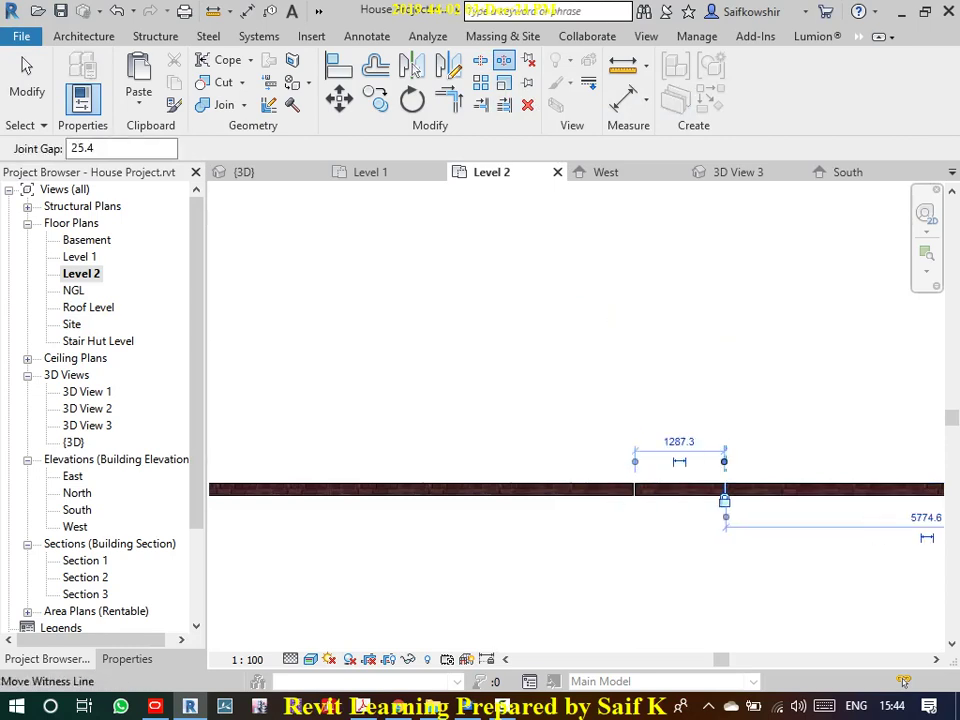
right_click(760, 367)
left_click(790, 381)
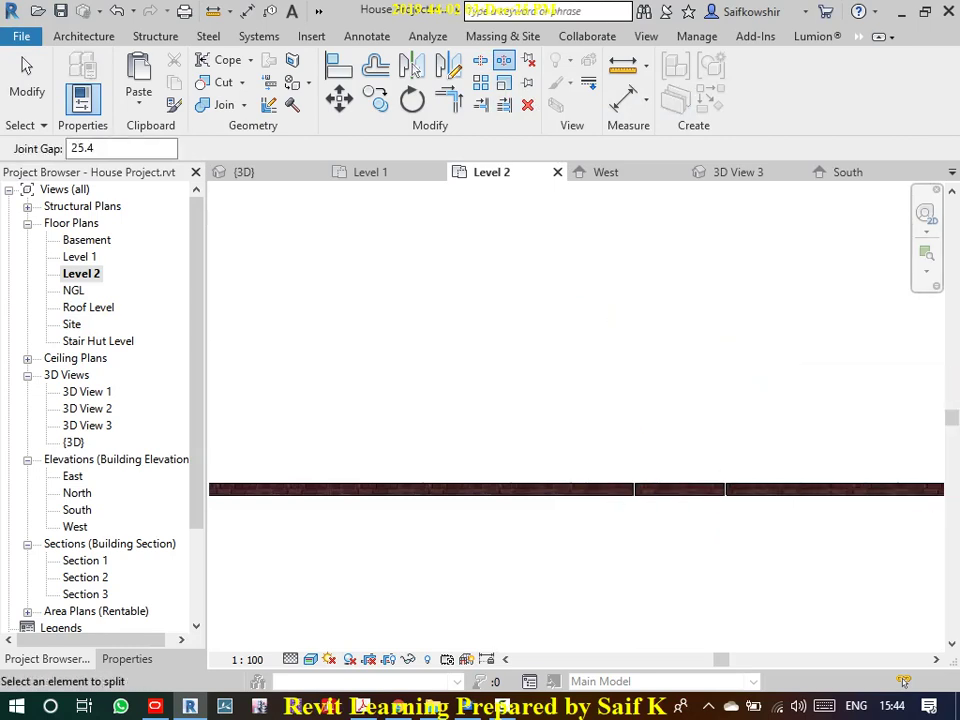
scroll(728, 492, "up", 3)
scroll(728, 492, "up", 2)
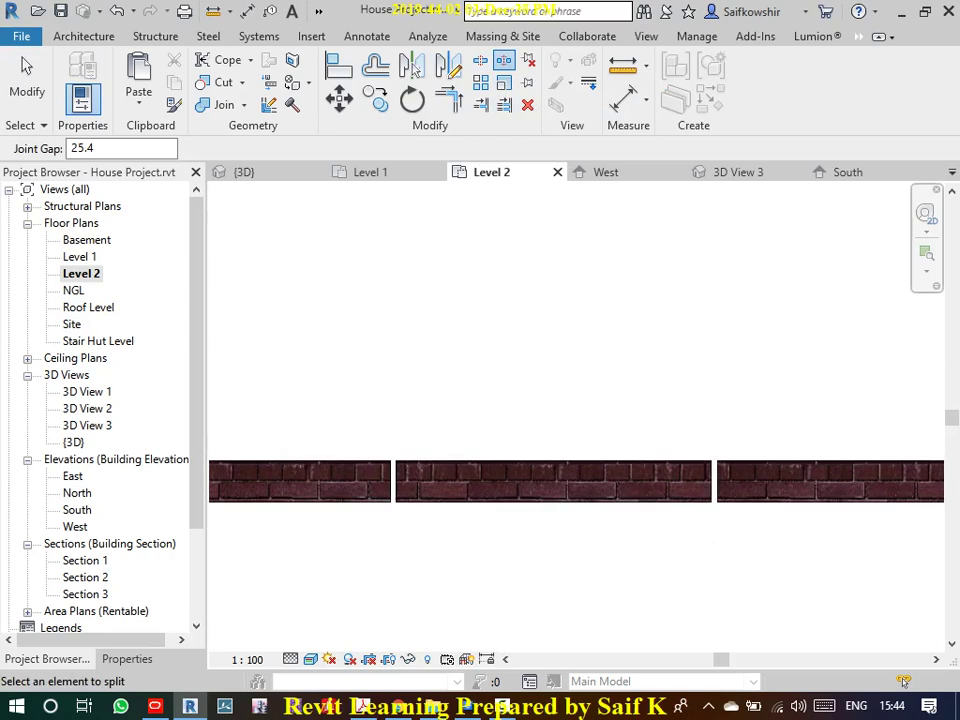
left_click(27, 80)
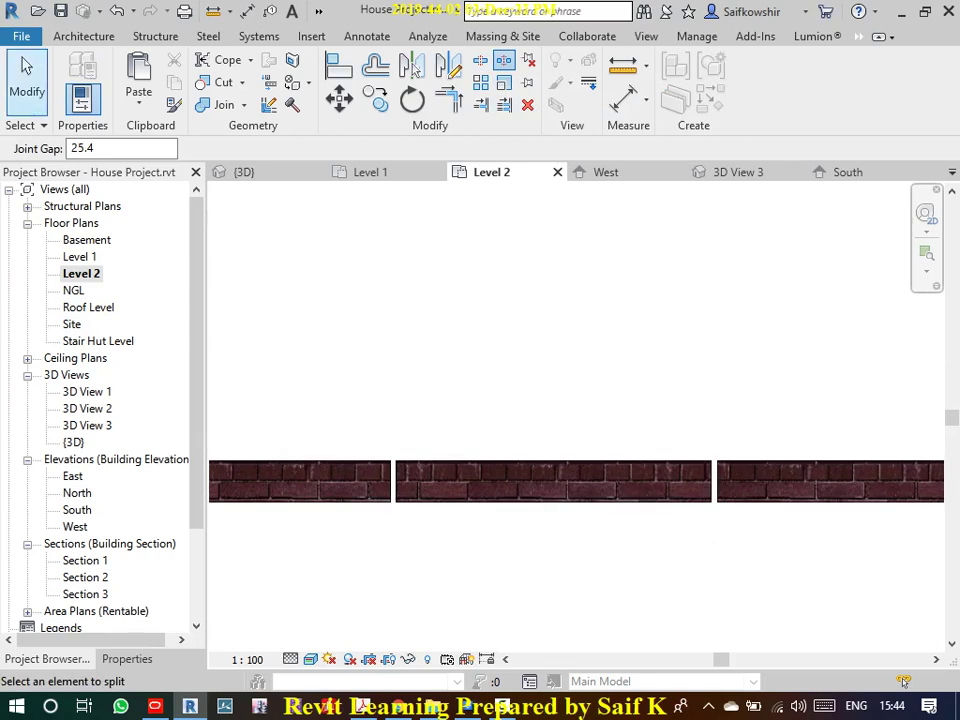
left_click(553, 481)
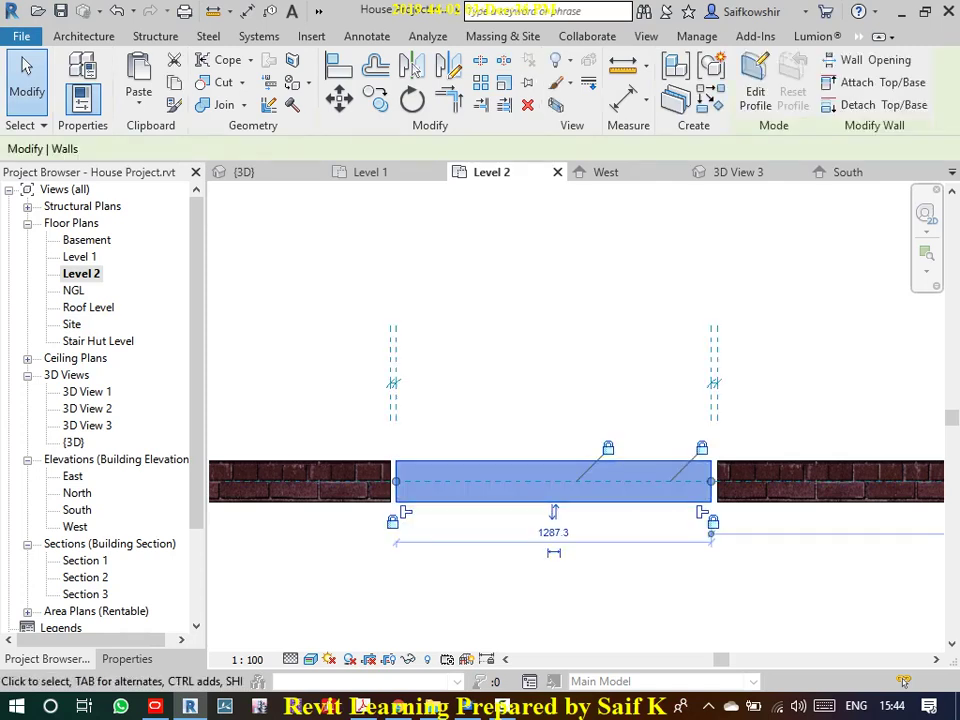
- Delete the middle Level 2 wall piece and select both remaining wall ends
key("Delete")
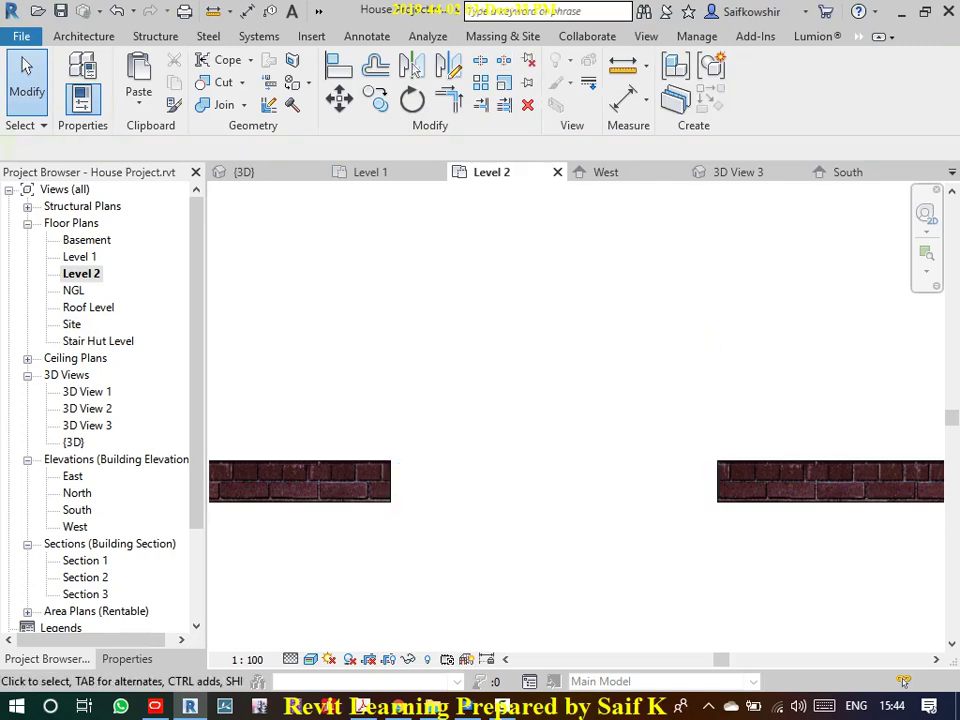
scroll(686, 535, "down", 2)
left_click(710, 510)
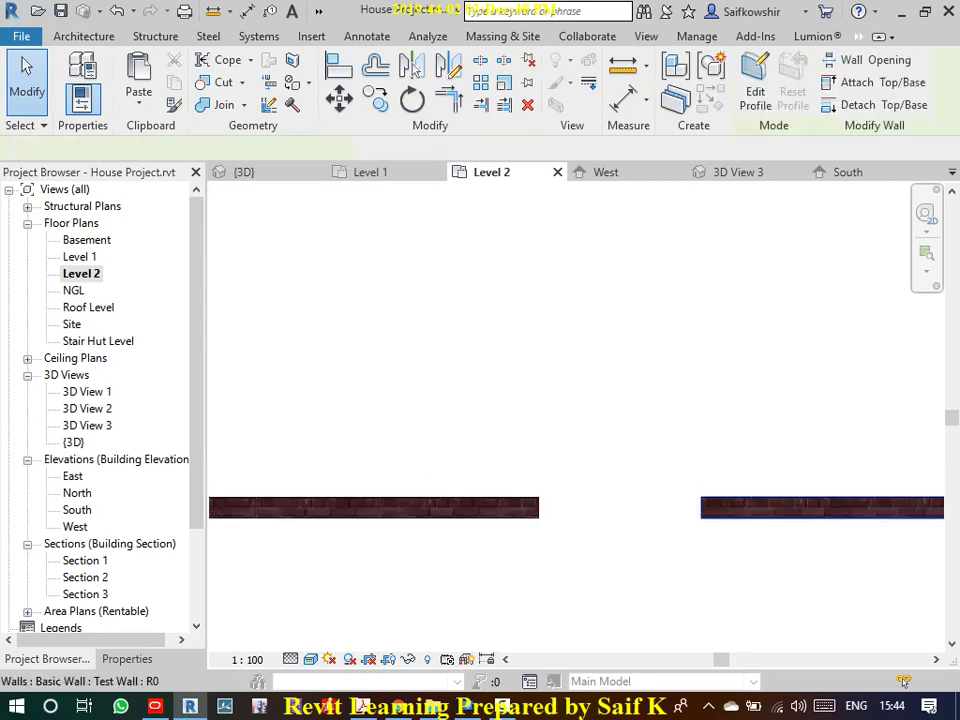
scroll(705, 532, "down", 2)
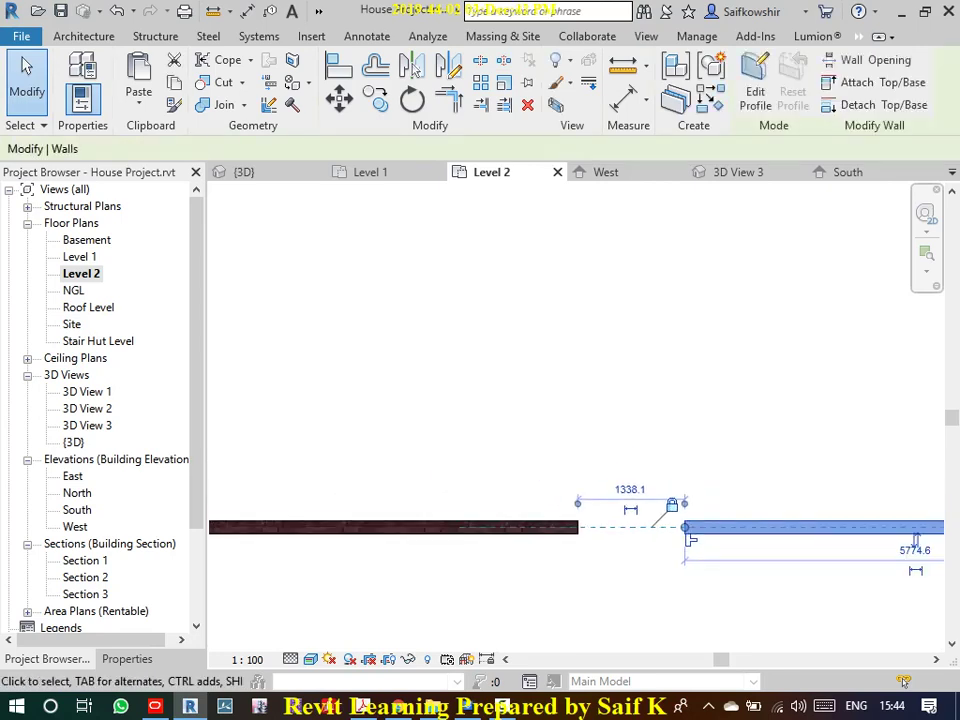
scroll(690, 540, "down", 2)
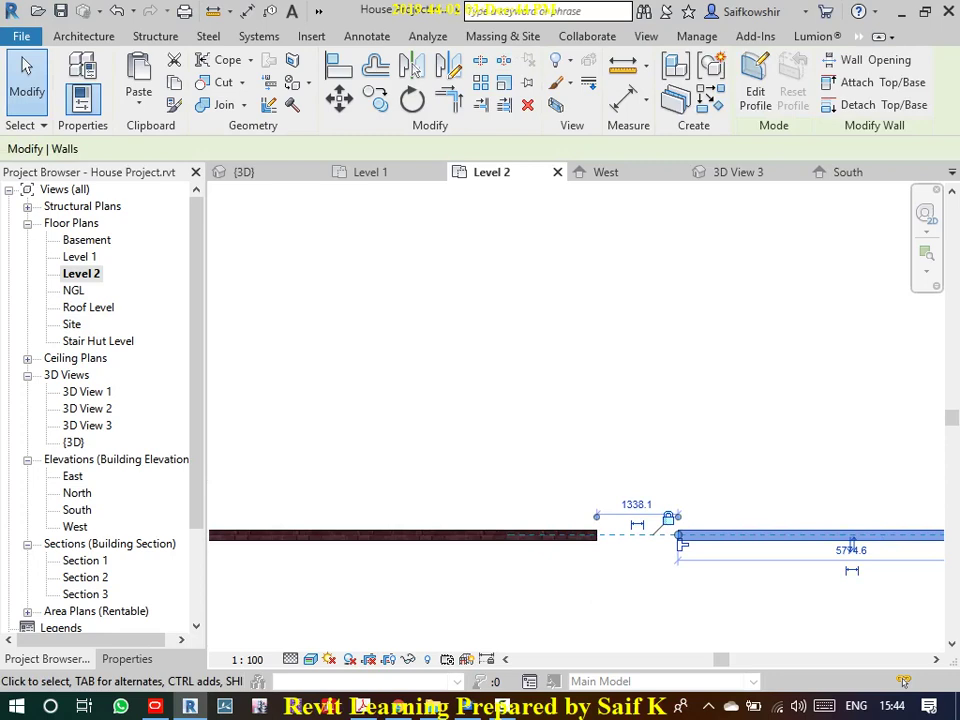
key("Escape")
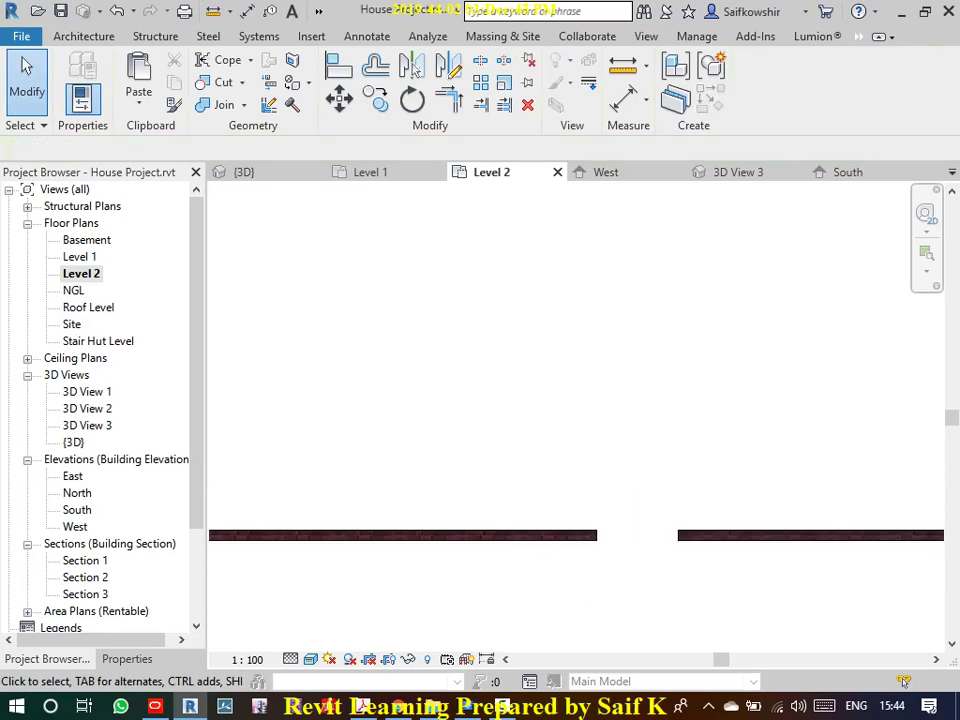
left_click(684, 538)
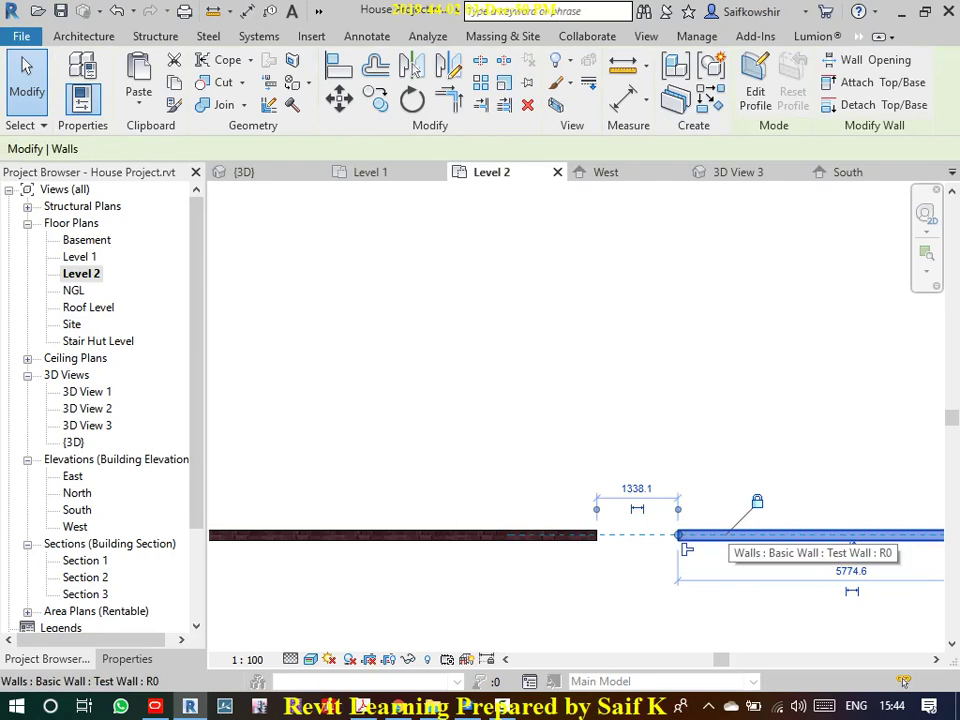
left_click(681, 540, "ctrl")
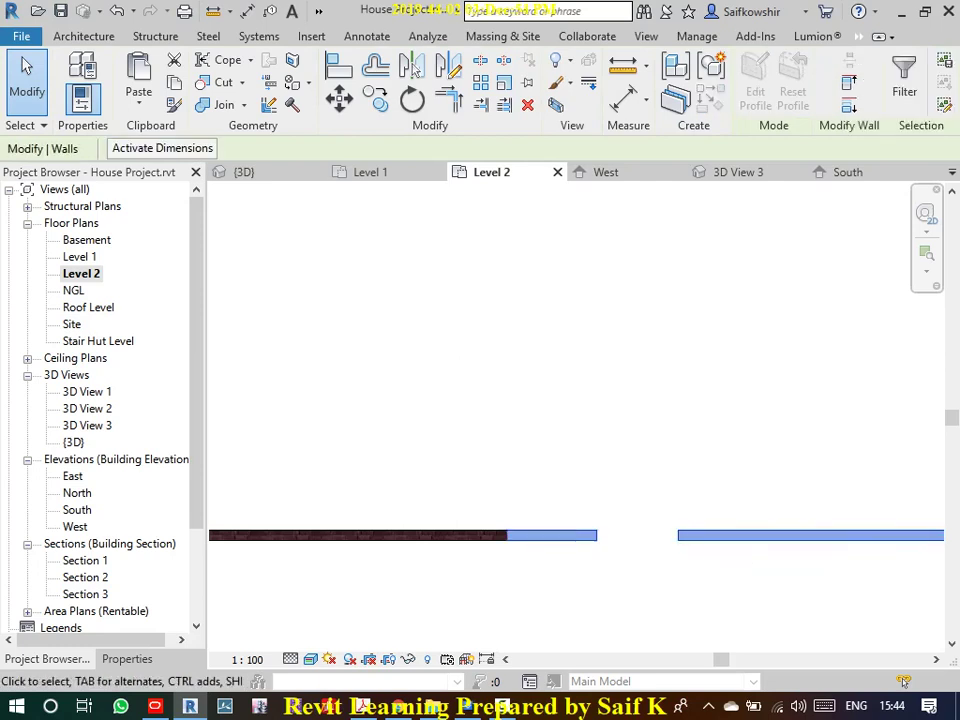
- Try Join Geometry on the two wall ends, then unjoin them at the warning
left_click(222, 104)
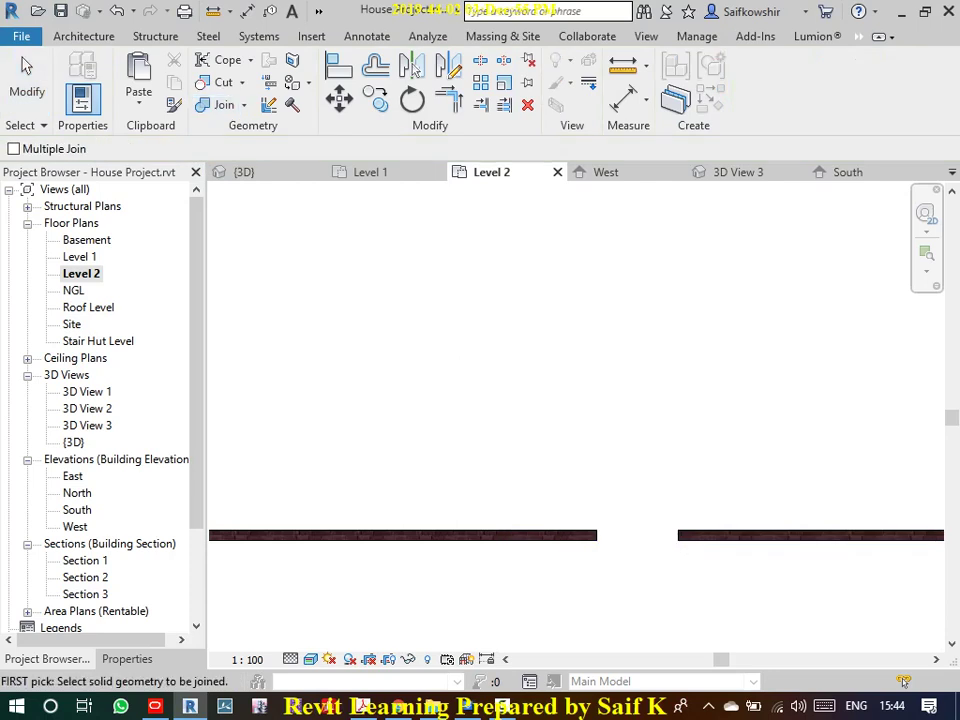
left_click(760, 535)
left_click(450, 535)
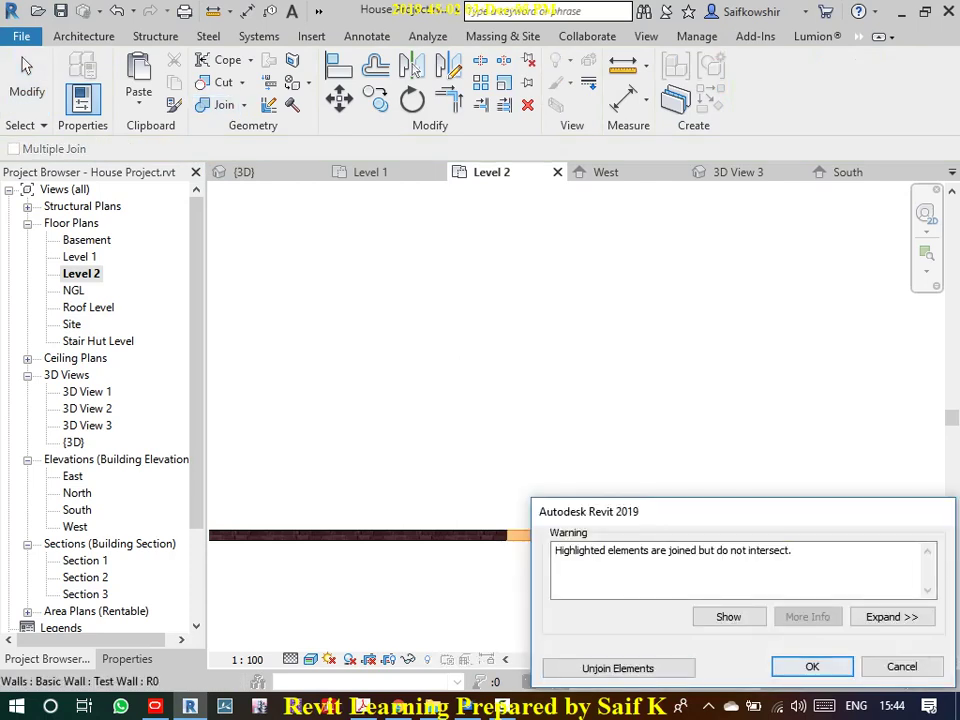
left_click(618, 668)
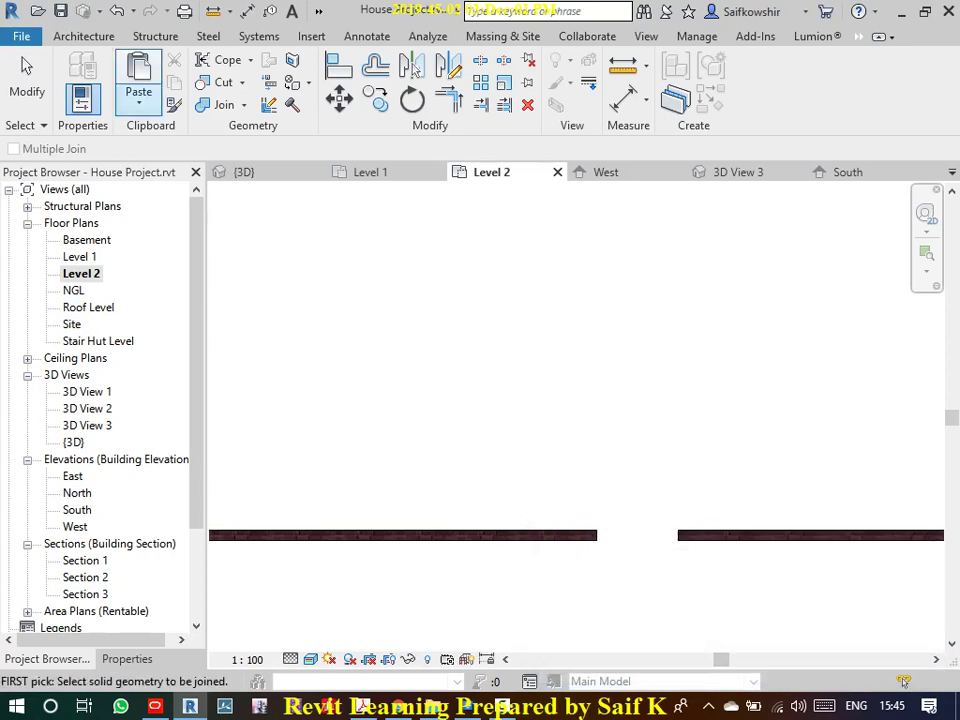
key("Escape")
- Stretch the short left wall end so one gap remains between the pieces
left_click(550, 535)
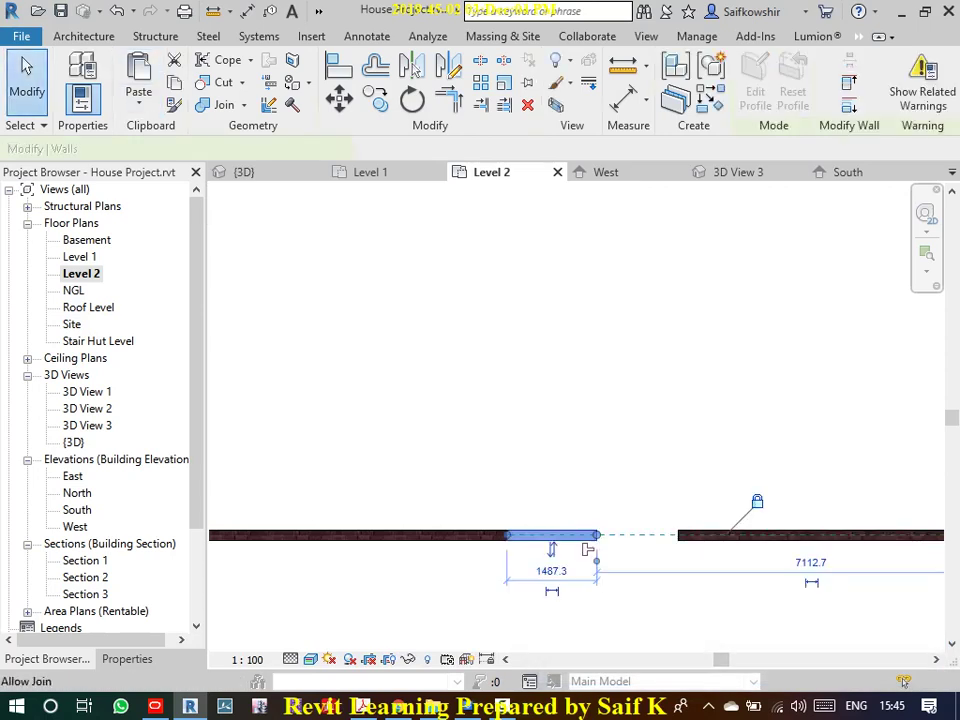
key("Escape")
left_click(585, 535)
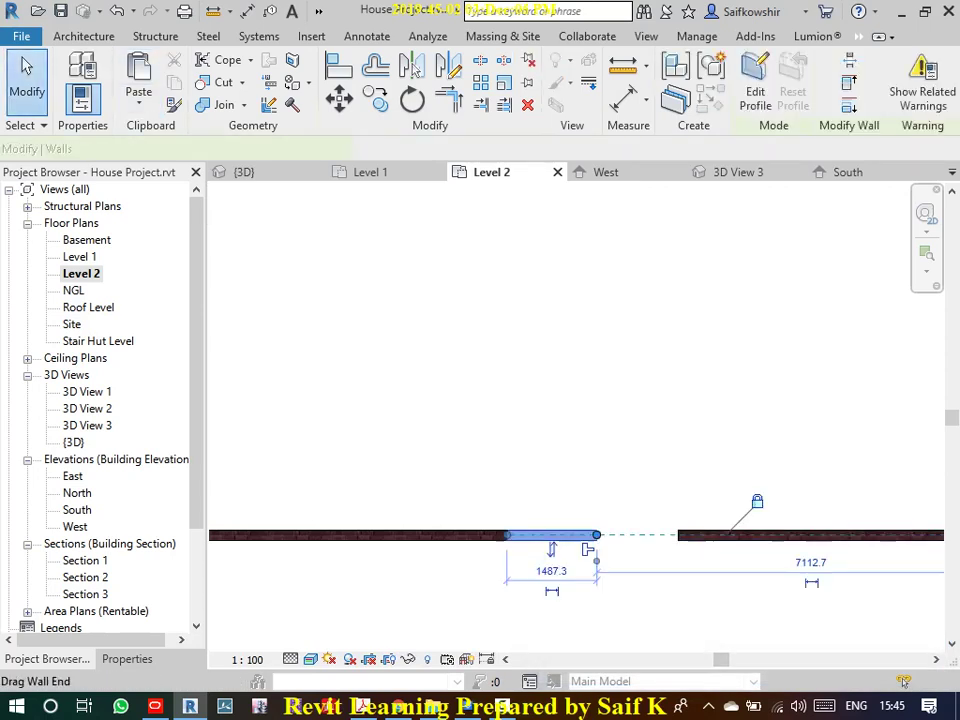
scroll(647, 557, "down", 1)
key("Escape")
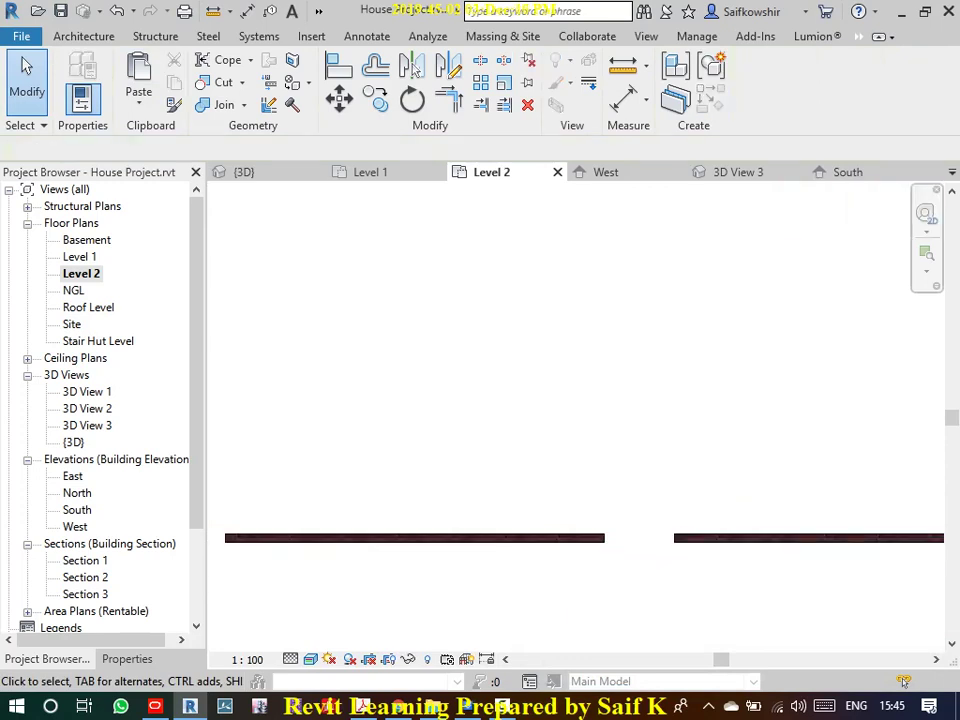
- Crossing-select both remaining Test Wall pieces below the house and delete them
scroll(604, 470, "down", 2)
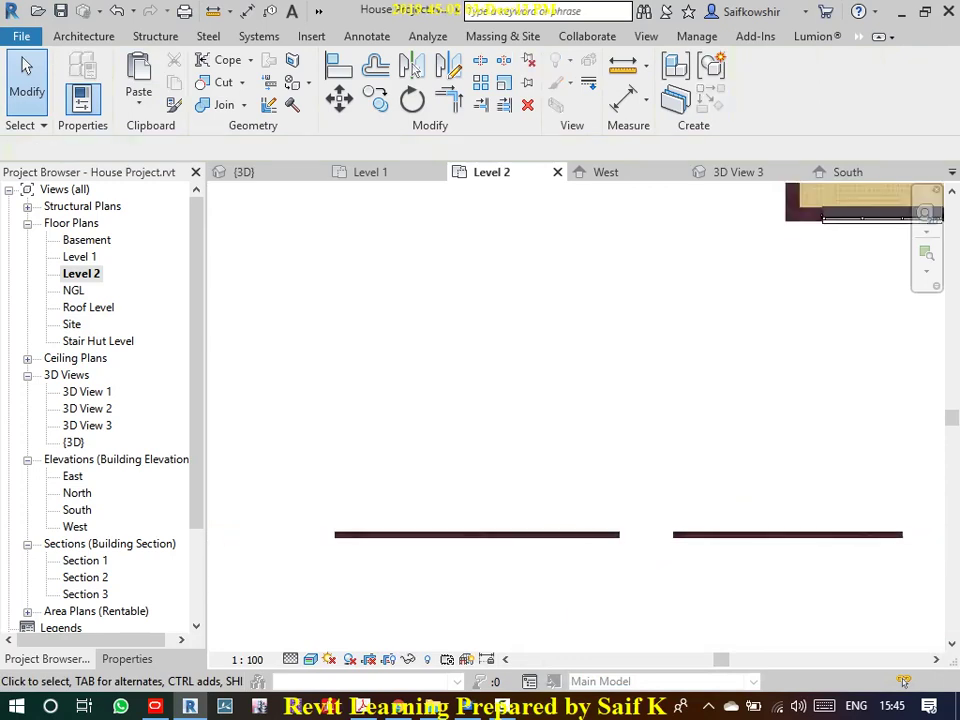
middle_click_drag(730, 530, 701, 492)
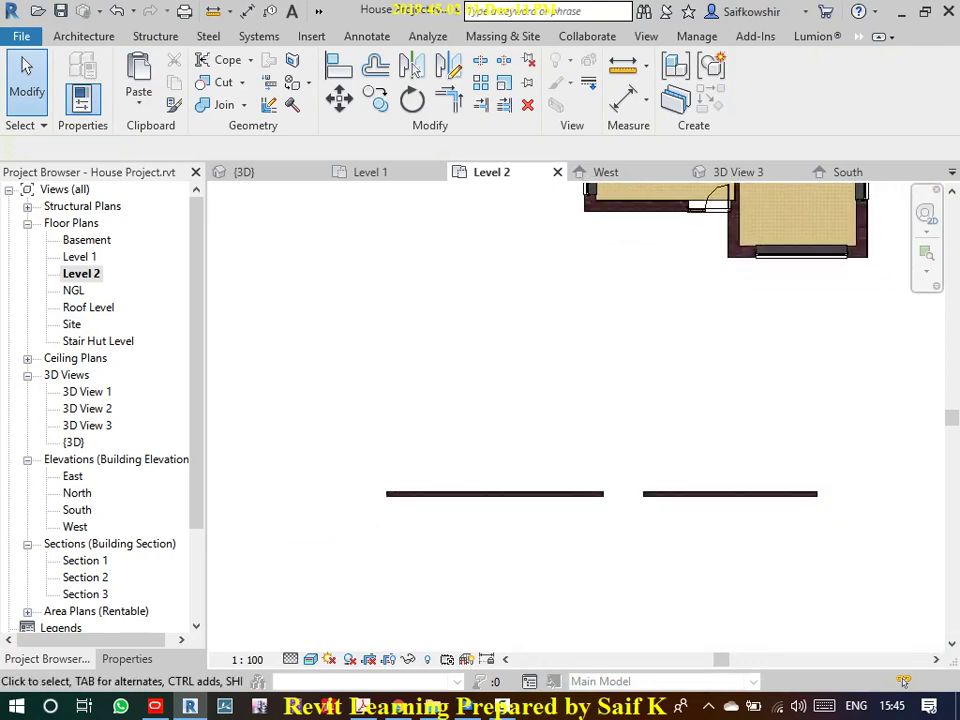
scroll(664, 490, "up", 2)
scroll(664, 490, "down", 1)
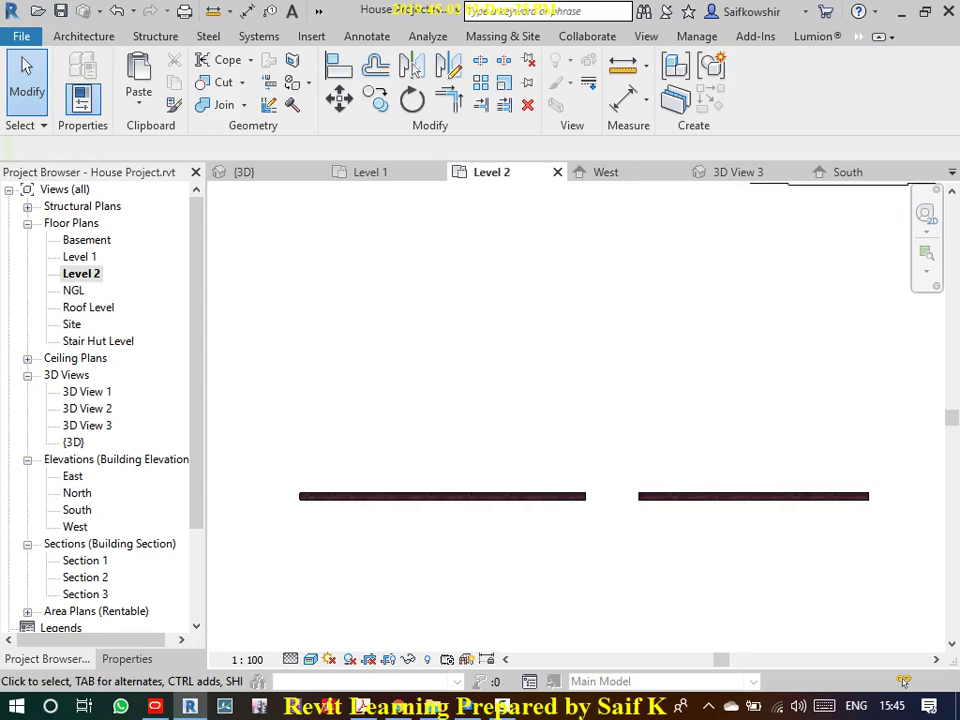
scroll(868, 496, "down", 3)
left_click_drag(831, 566, 413, 463)
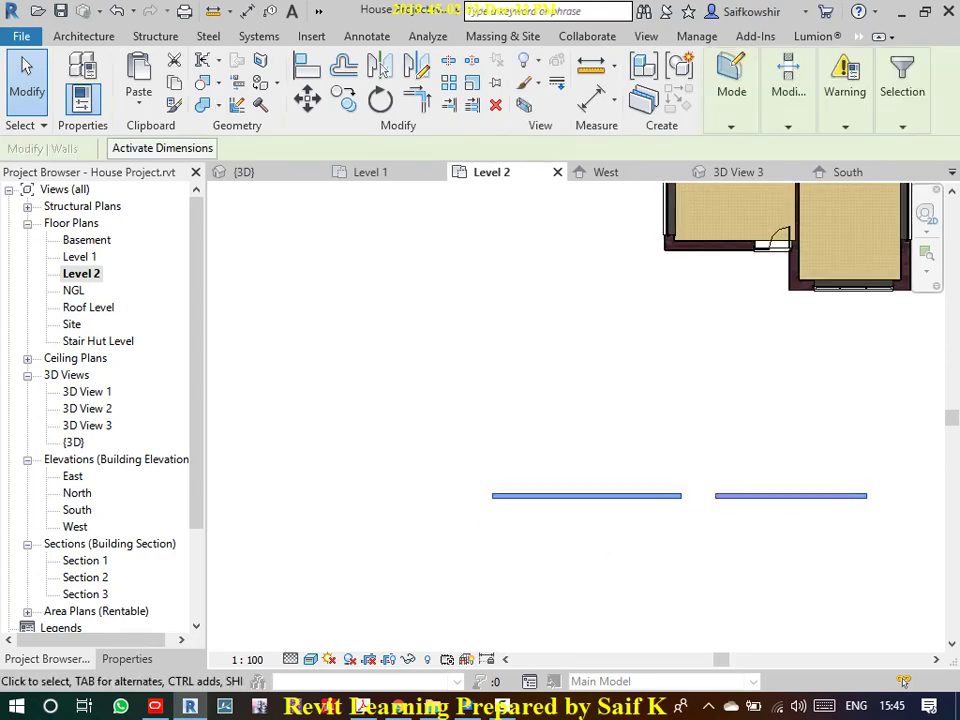
key("Delete")
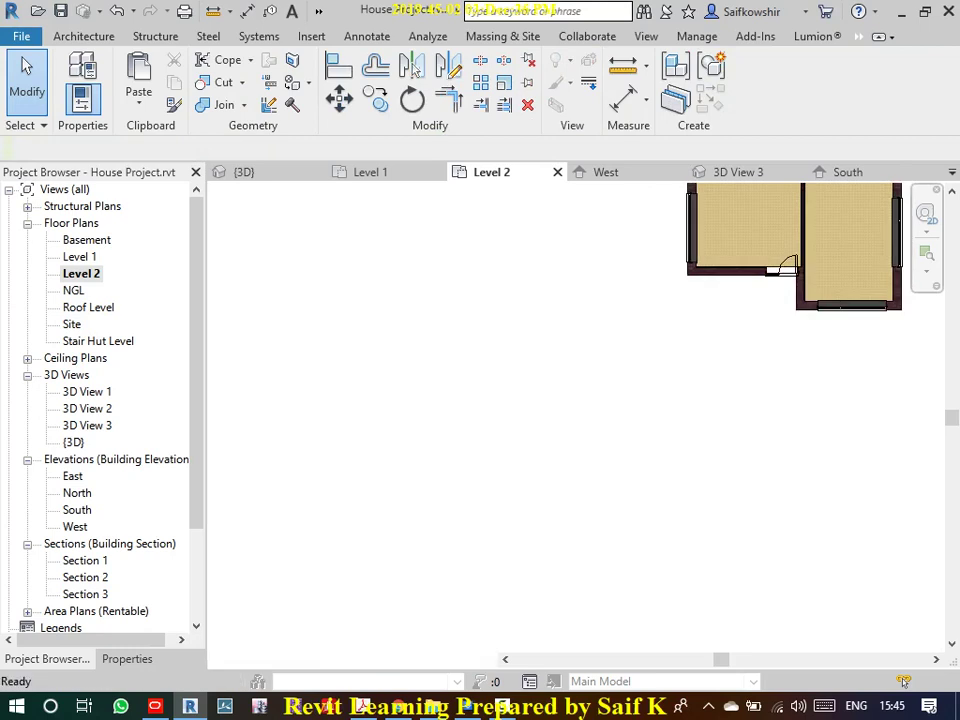
key("ctrl+Tab")
- Select the Level 1 exterior wall and open the 350mm Thick Wall type's layer structure
scroll(675, 326, "up", 3)
scroll(675, 326, "up", 3)
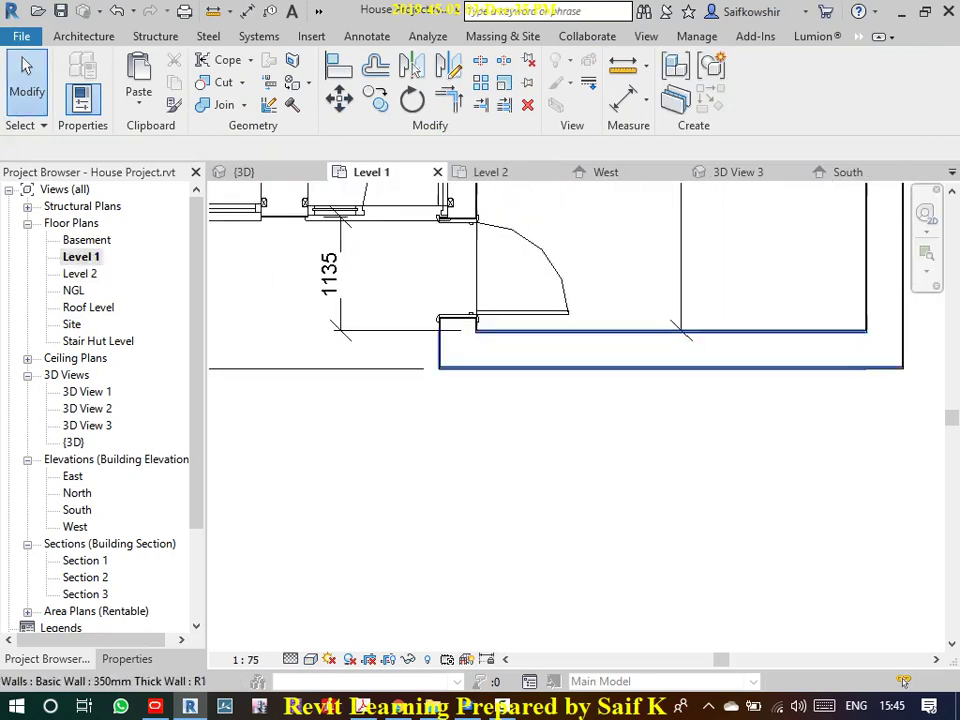
scroll(675, 326, "up", 2)
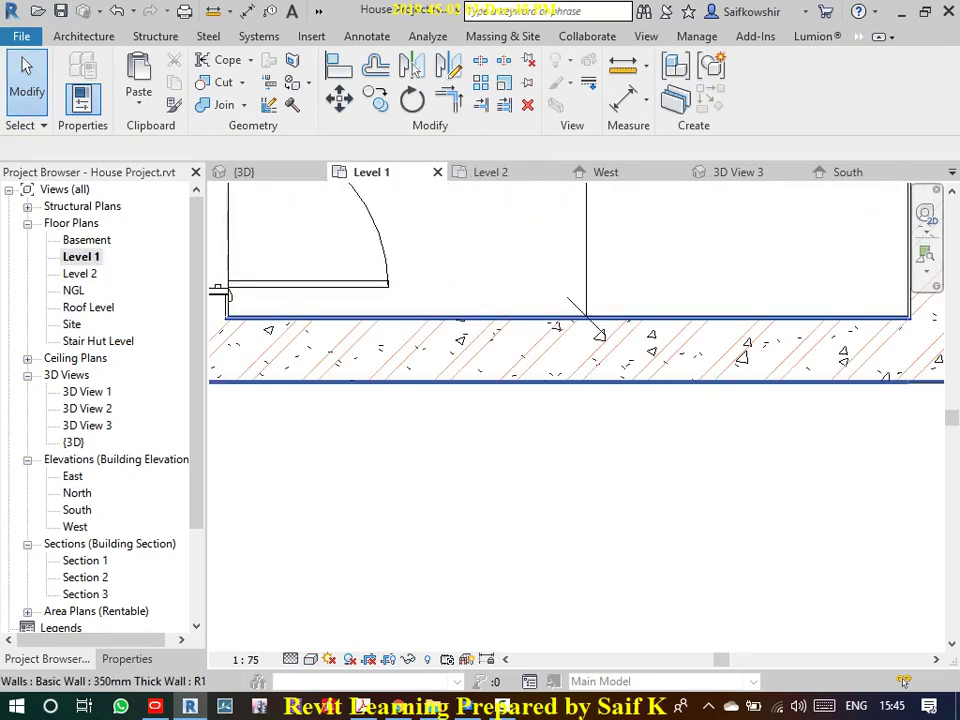
left_click(570, 360)
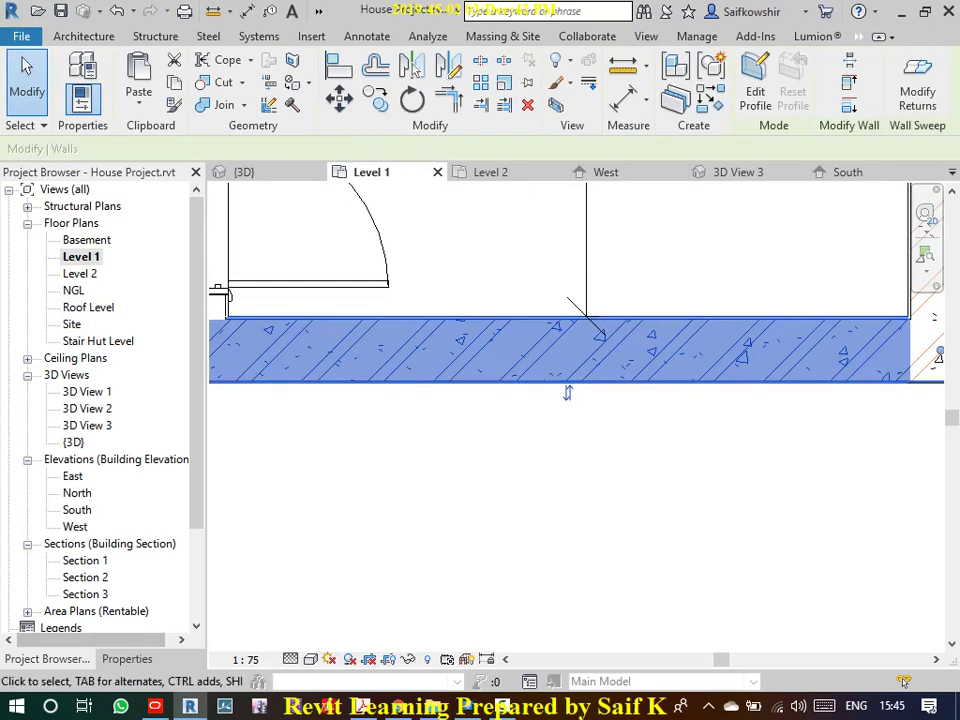
left_click(127, 659)
left_click(168, 259)
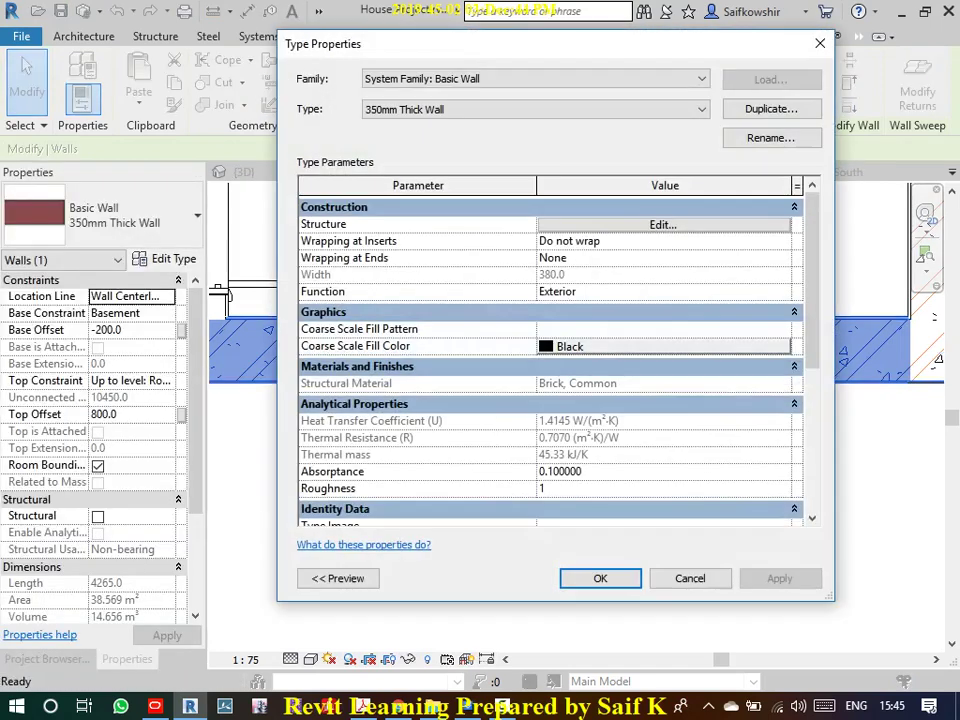
left_click(663, 224)
- Set Brick, Common's cut background pattern to none and close the material and assembly editors
left_click(477, 253)
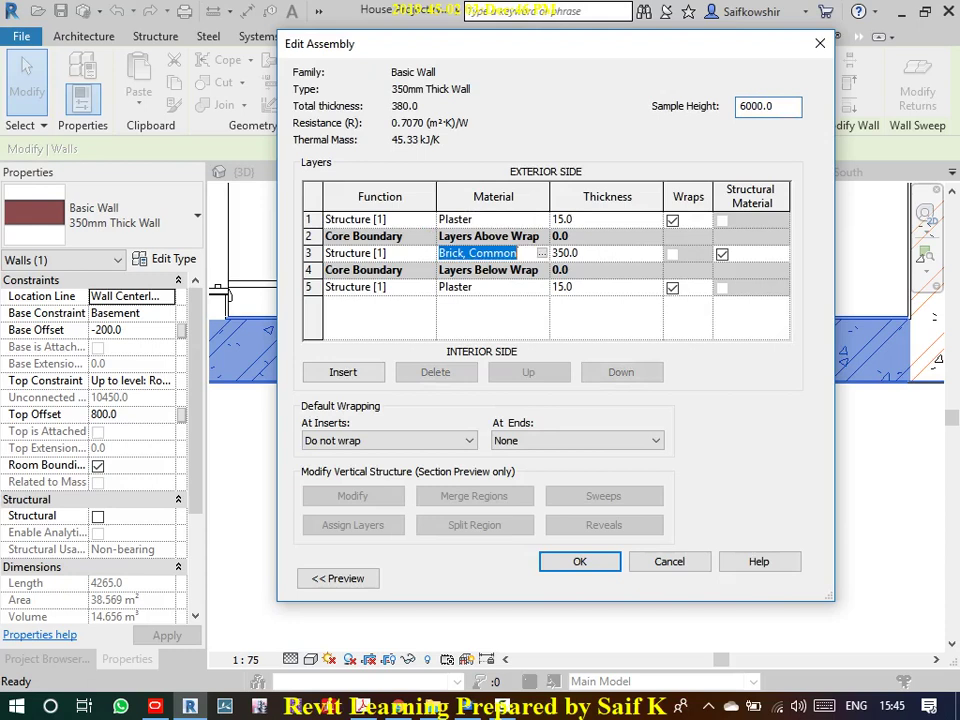
left_click(541, 253)
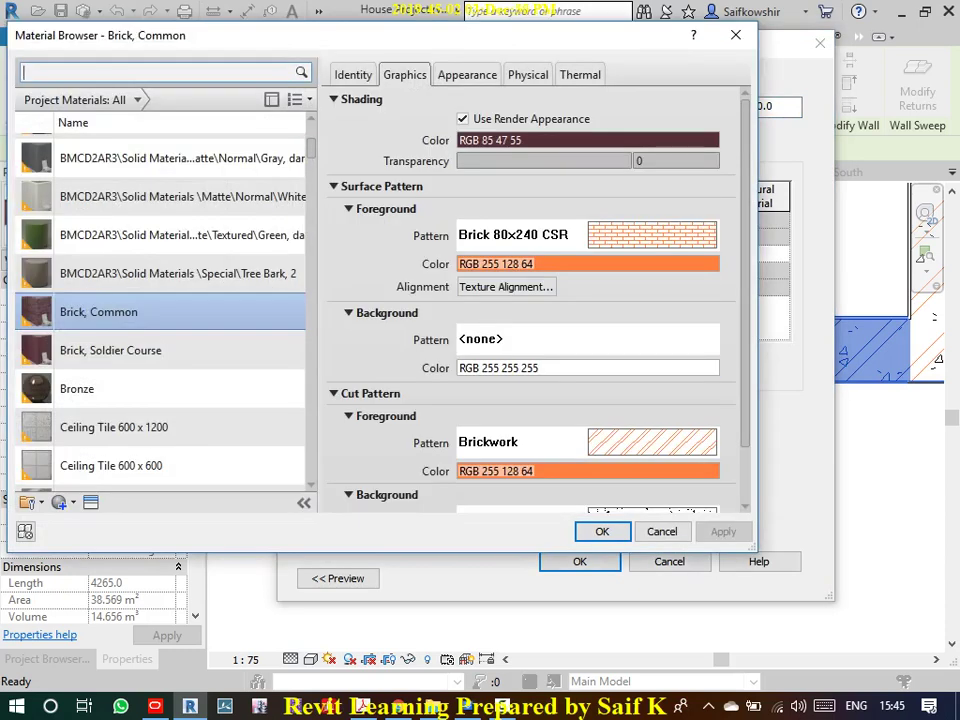
scroll(535, 300, "down", 3)
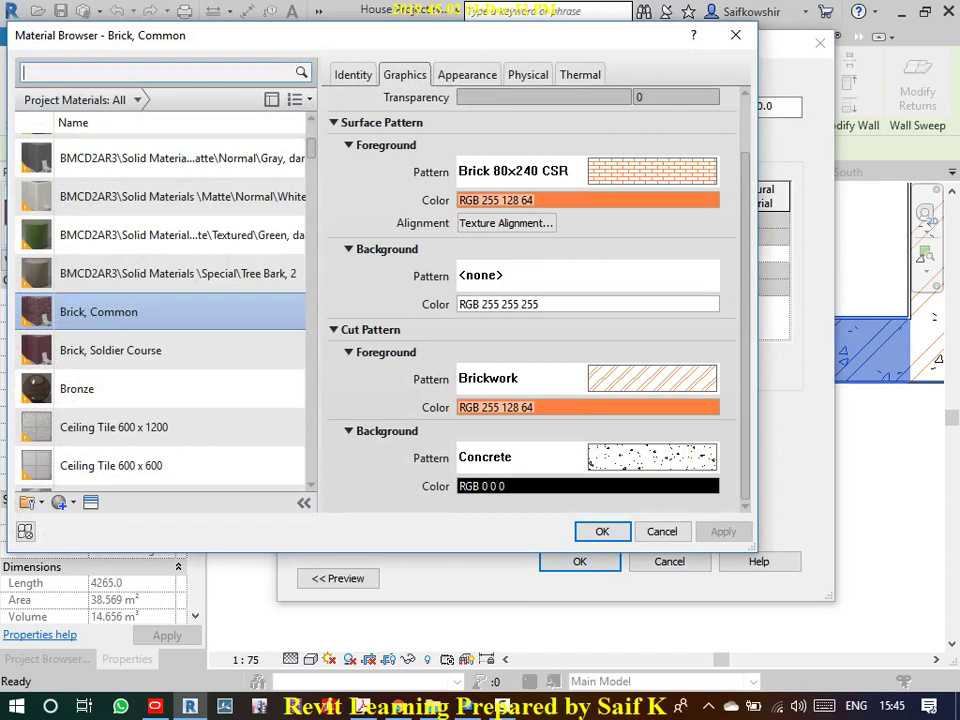
left_click(652, 457)
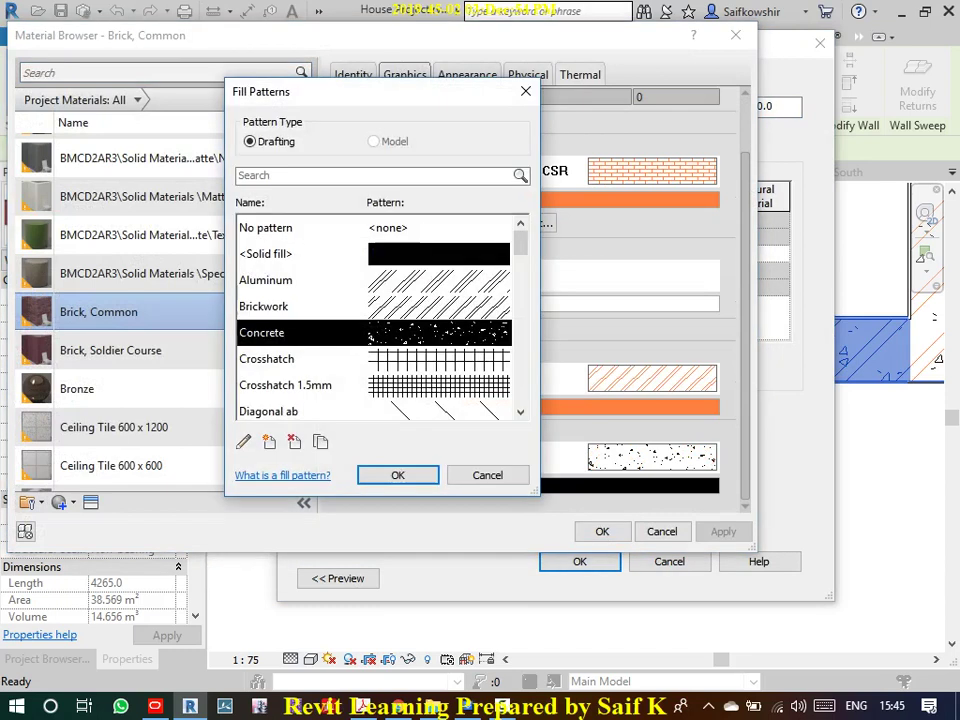
left_click(266, 228)
left_click(397, 475)
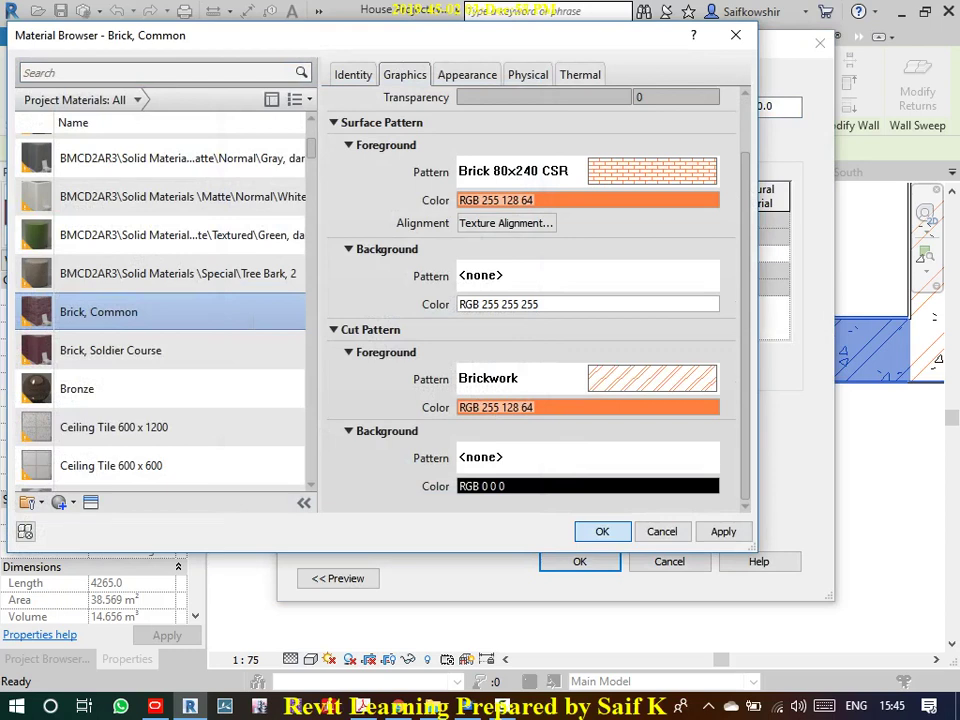
key("Return")
key("Return")
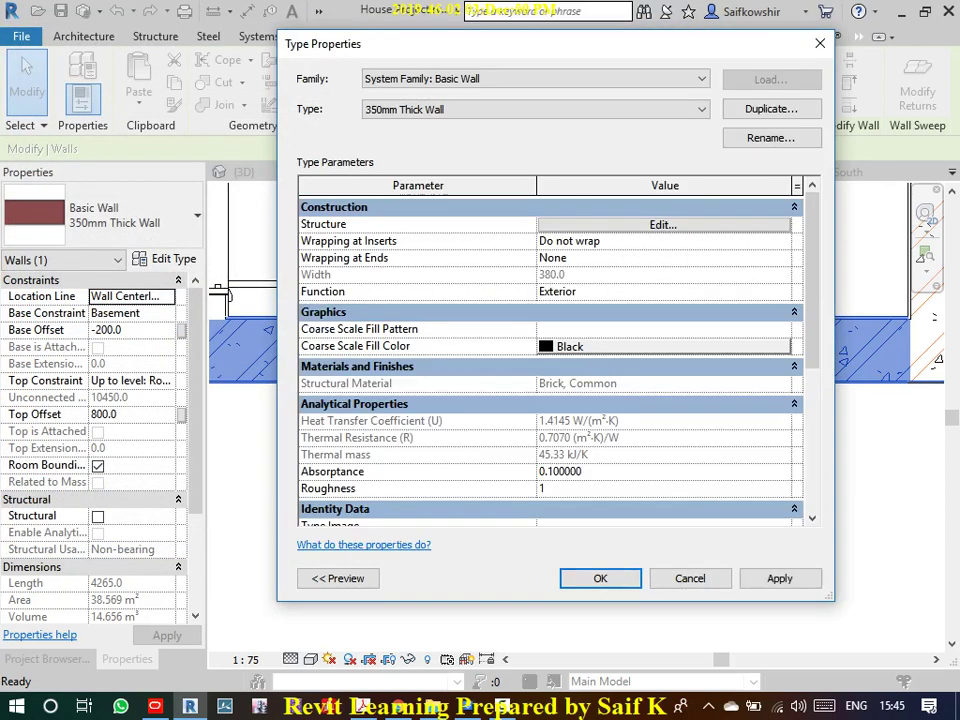
key("Return")
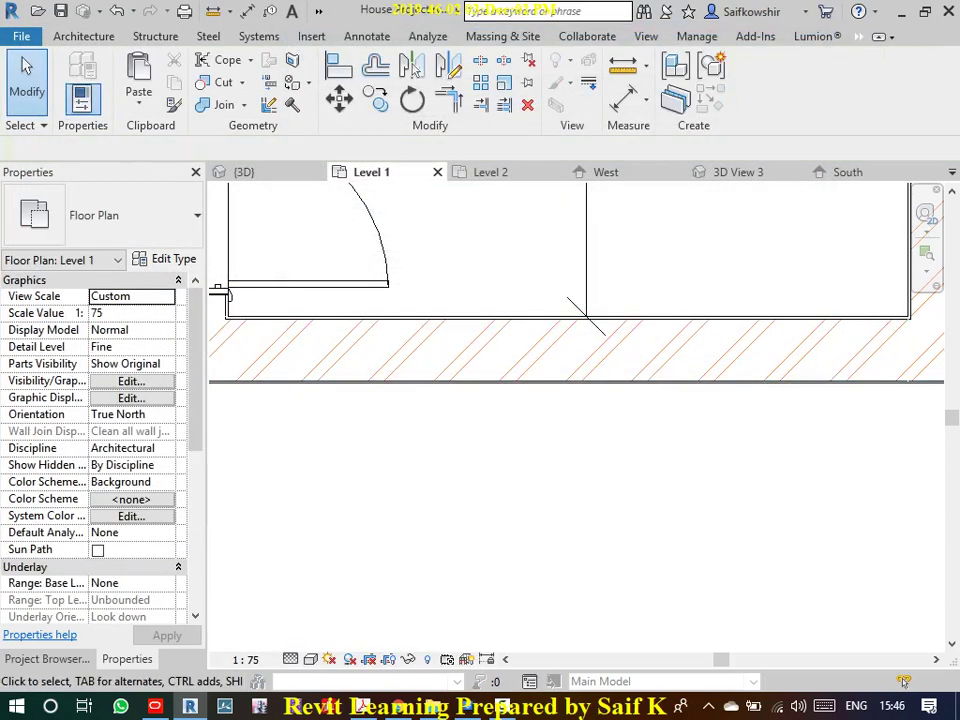
- Start a Wall: Architectural on the Level 1 plan and open its wall type list
scroll(500, 470, "down", 3)
scroll(500, 470, "down", 2)
scroll(500, 470, "up", 5)
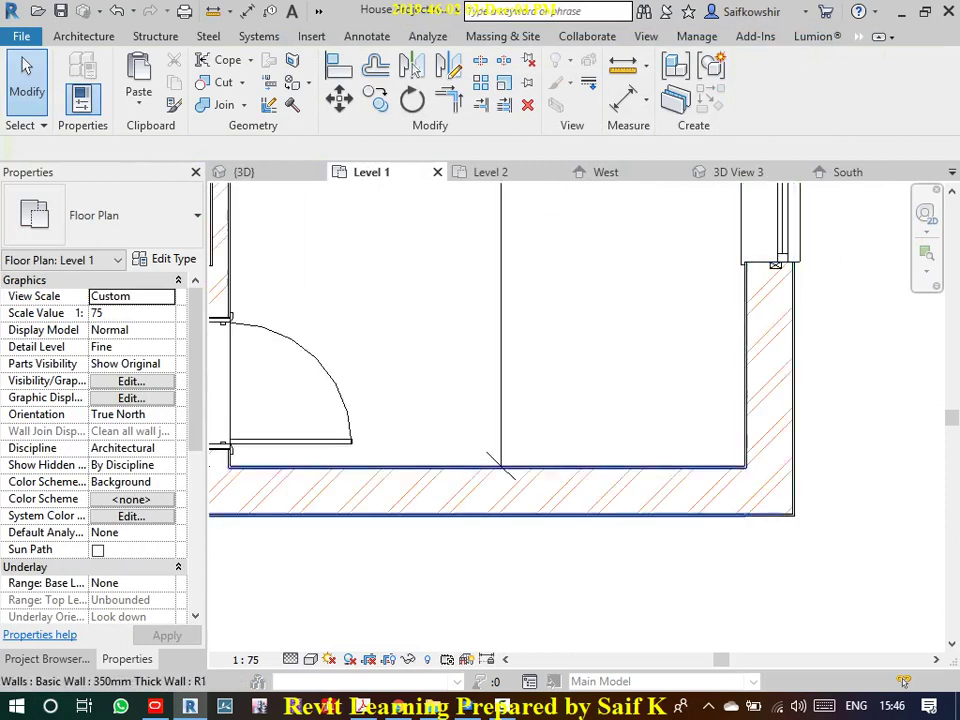
scroll(755, 488, "up", 2)
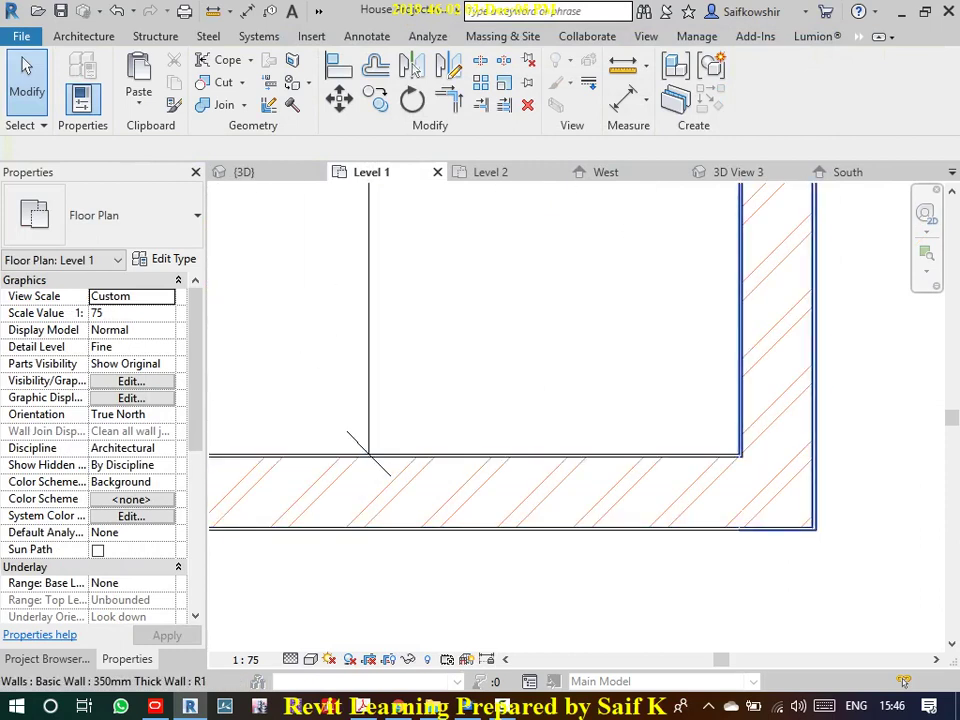
scroll(628, 458, "up", 1)
scroll(628, 458, "up", 1)
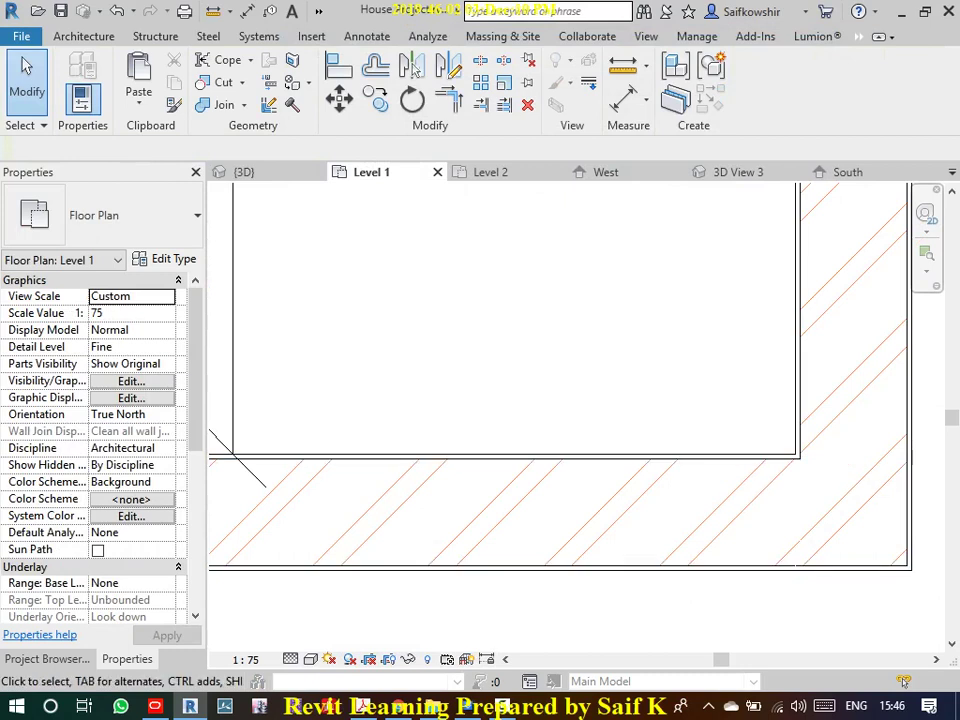
scroll(708, 547, "down", 3)
scroll(708, 547, "down", 3)
scroll(708, 547, "down", 1)
middle_click_drag(708, 547, 782, 511)
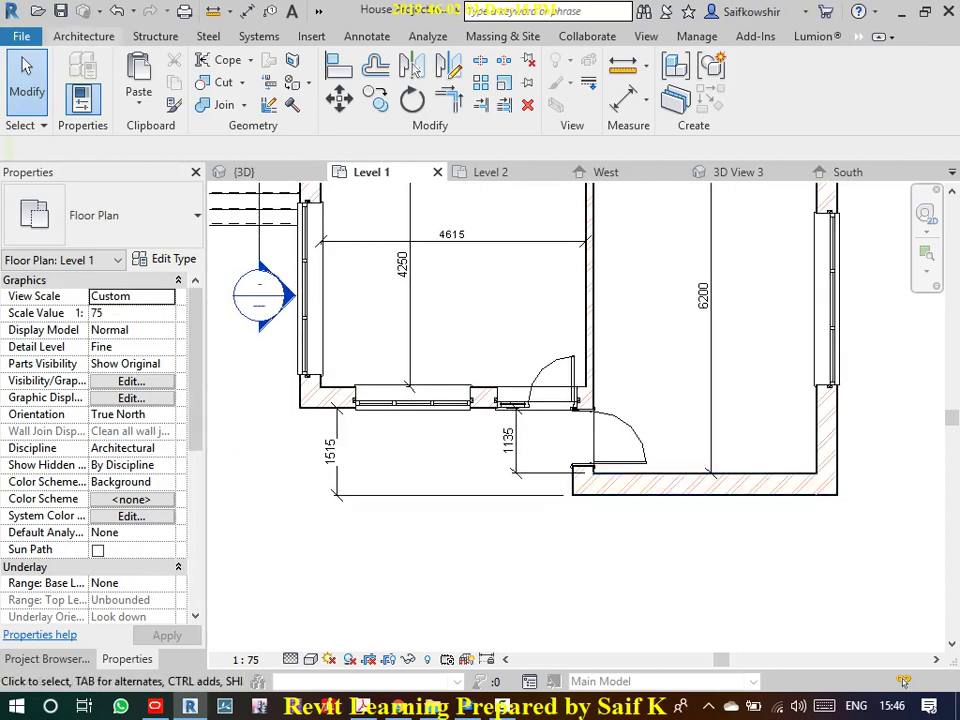
left_click(84, 36)
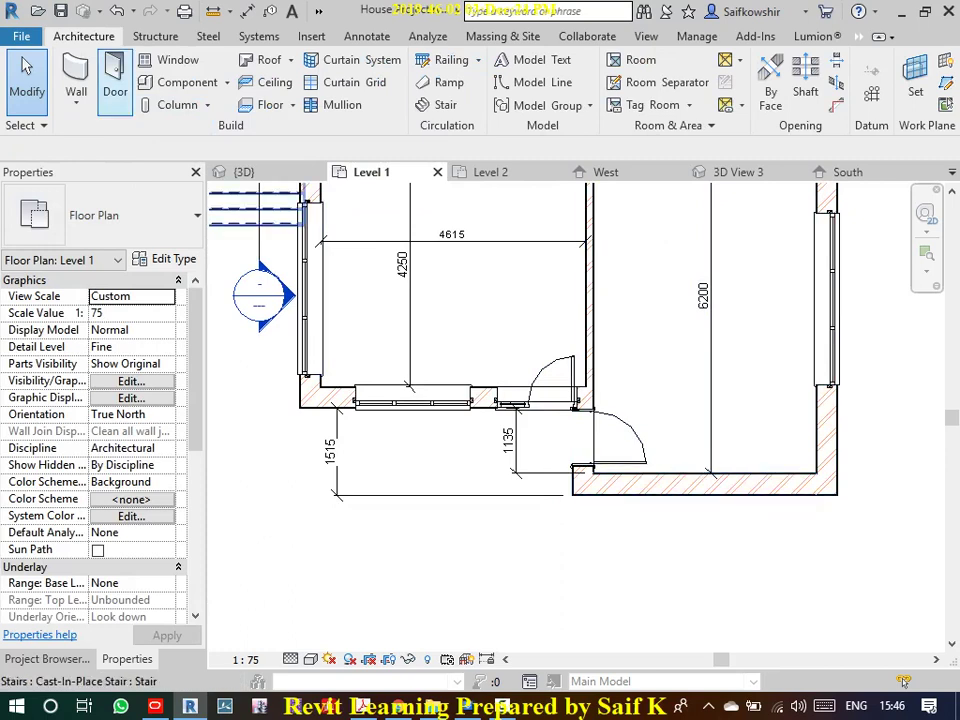
left_click(76, 100)
left_click(130, 135)
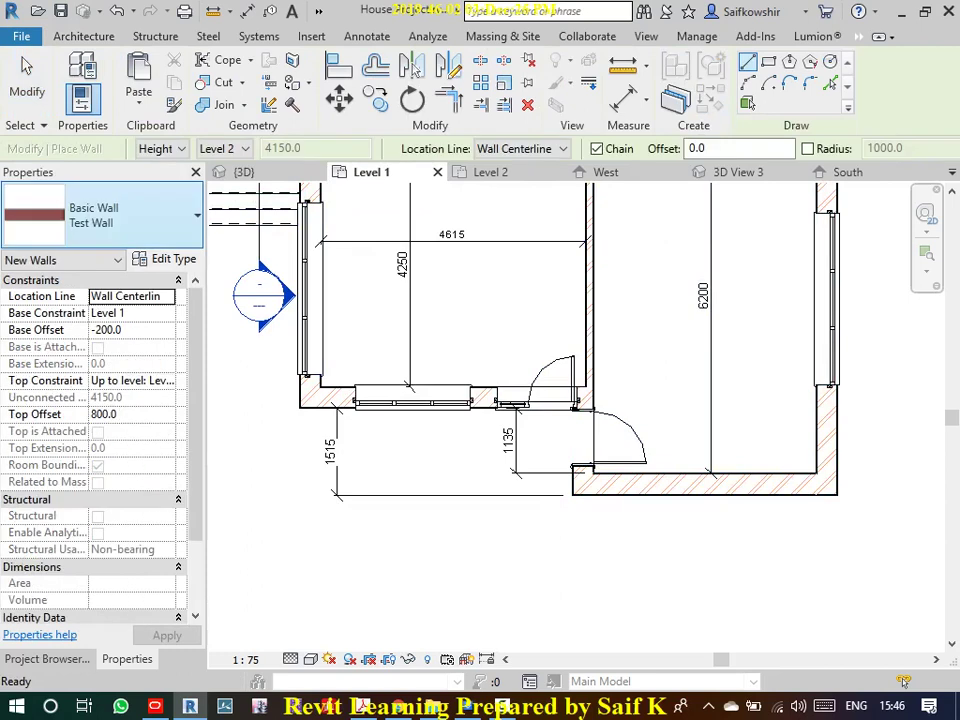
left_click(120, 215)
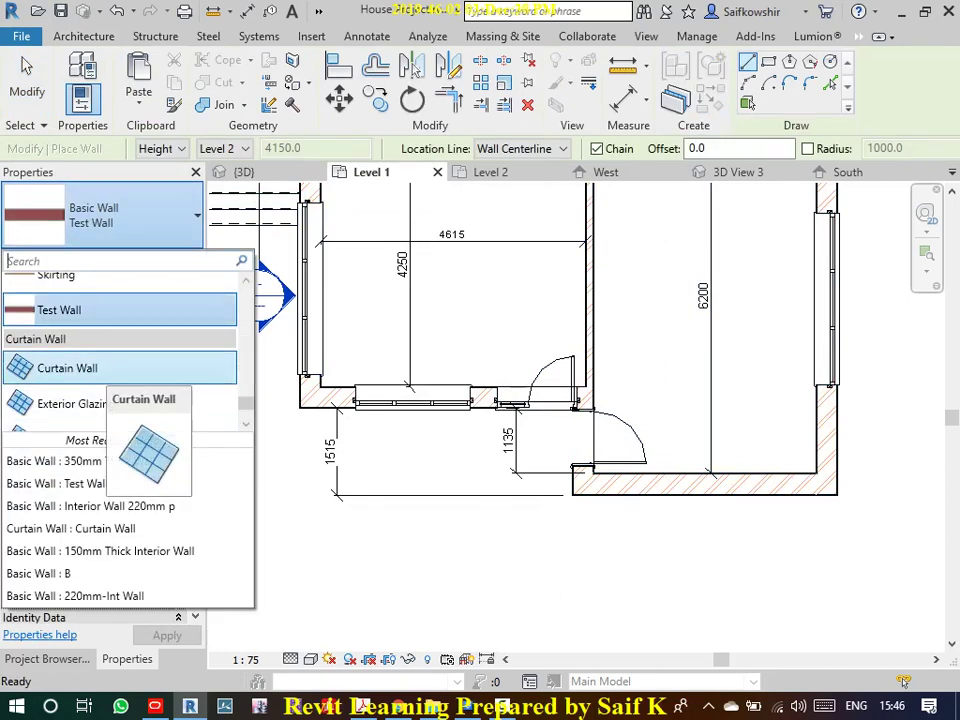
- Choose Curtain Wall as the wall type and open its Type Properties
left_click(120, 368)
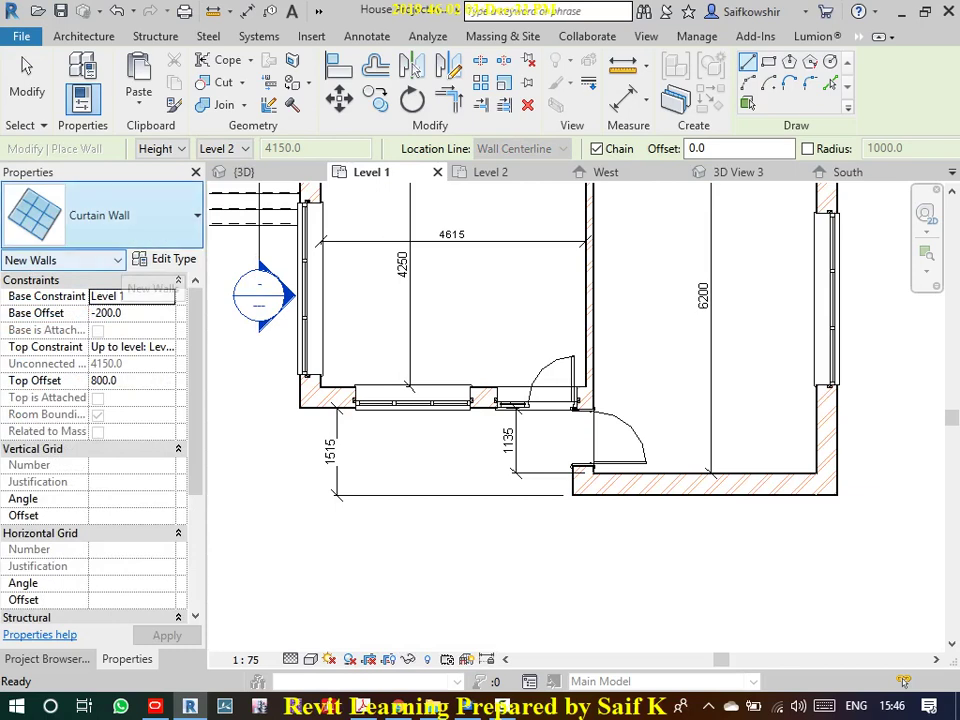
left_click(168, 259)
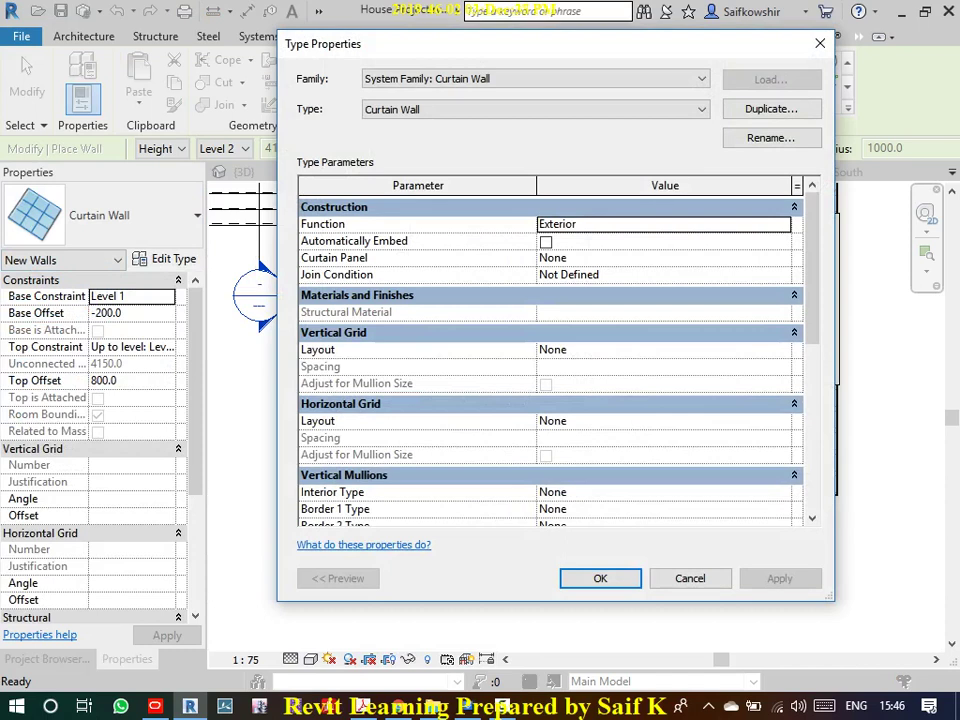
- Keep Curtain Panel as None and set Join Condition to Vertical Grid Continuous
left_click(600, 258)
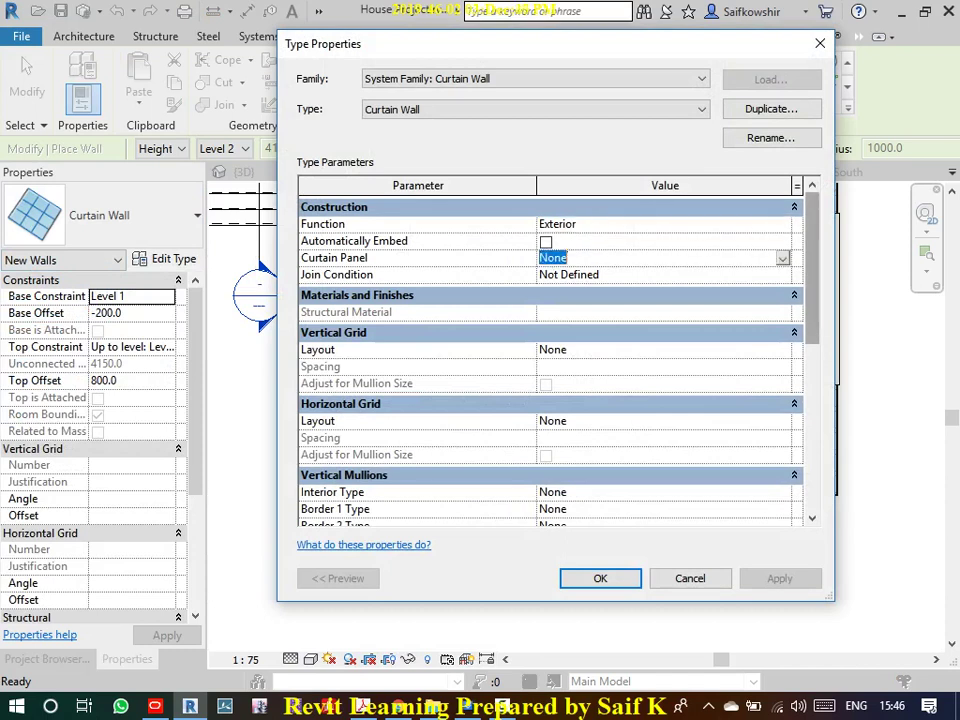
left_click(782, 258)
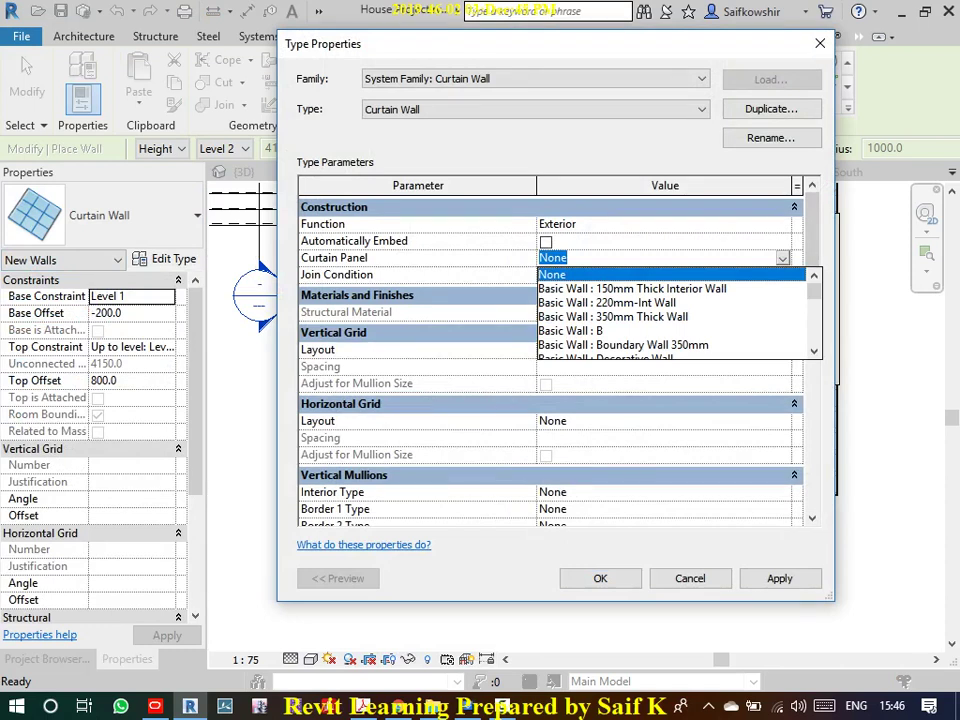
left_click(545, 274)
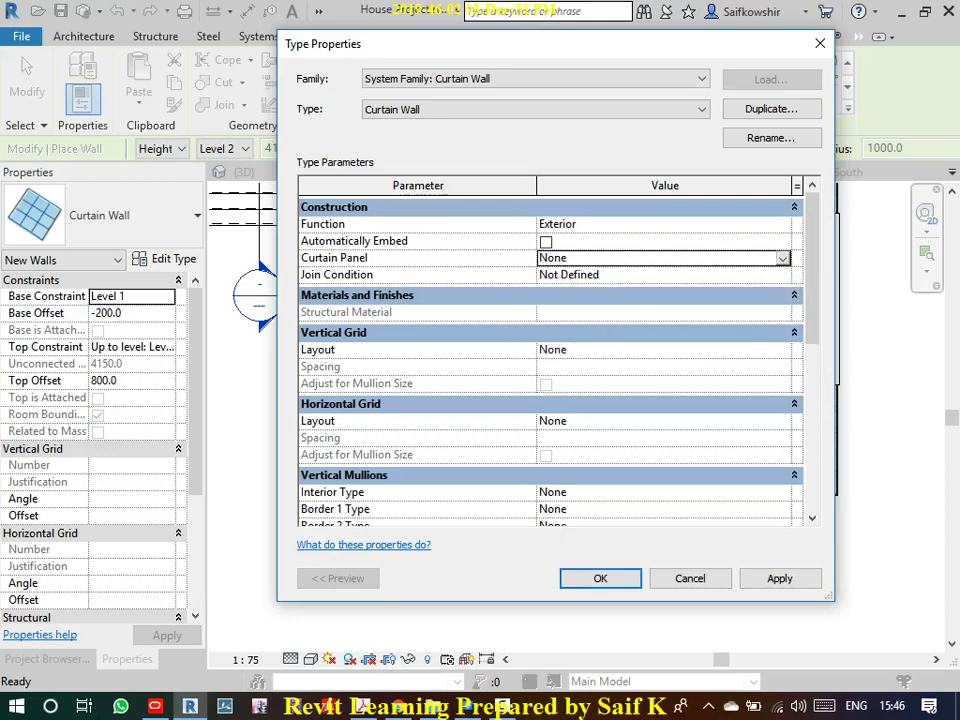
left_click(569, 274)
left_click(782, 274)
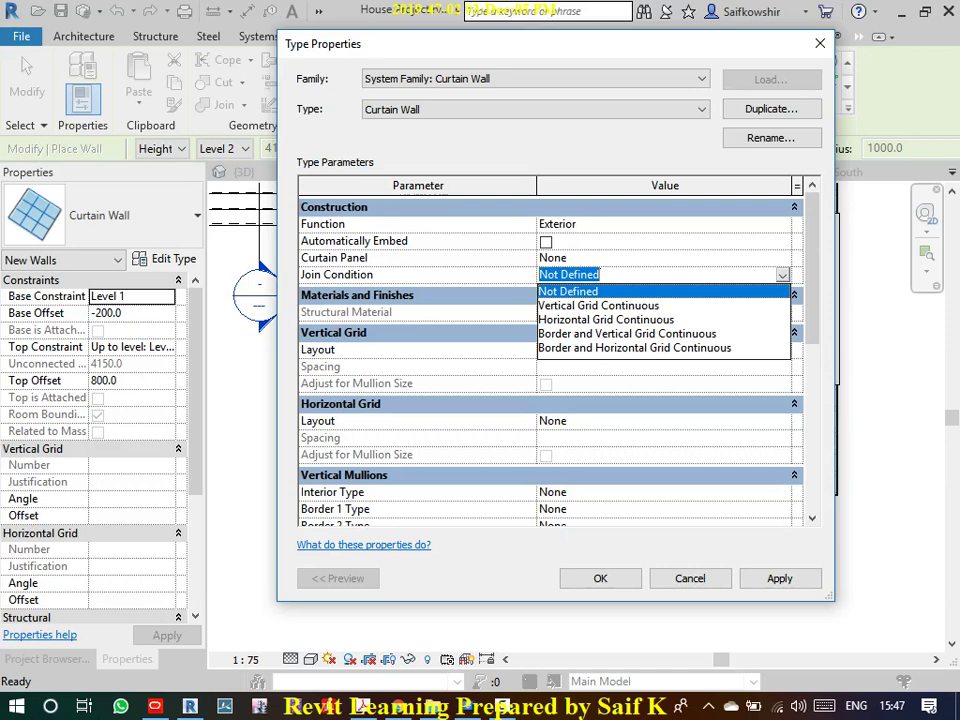
left_click(598, 305)
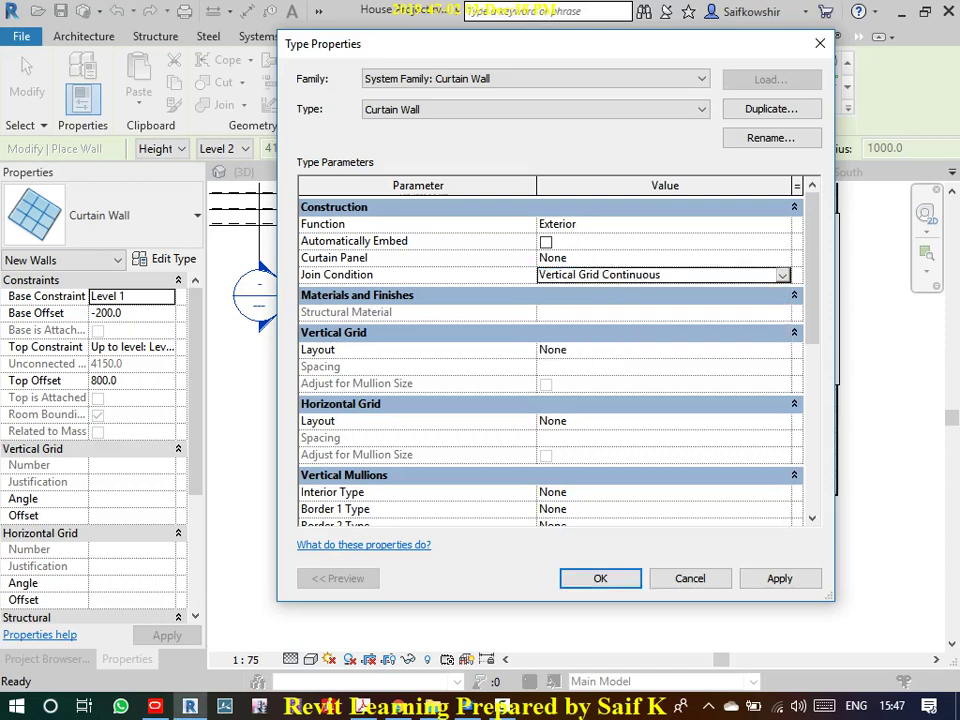
left_click(600, 349)
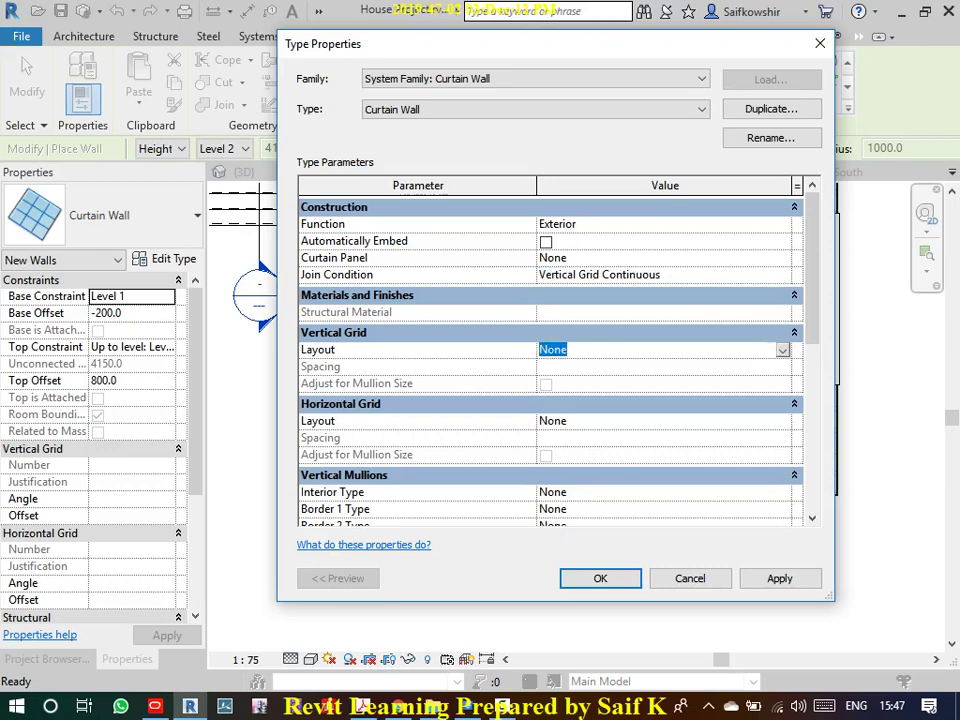
- Set the vertical grid layout to Maximum Spacing with 600 spacing
left_click(782, 349)
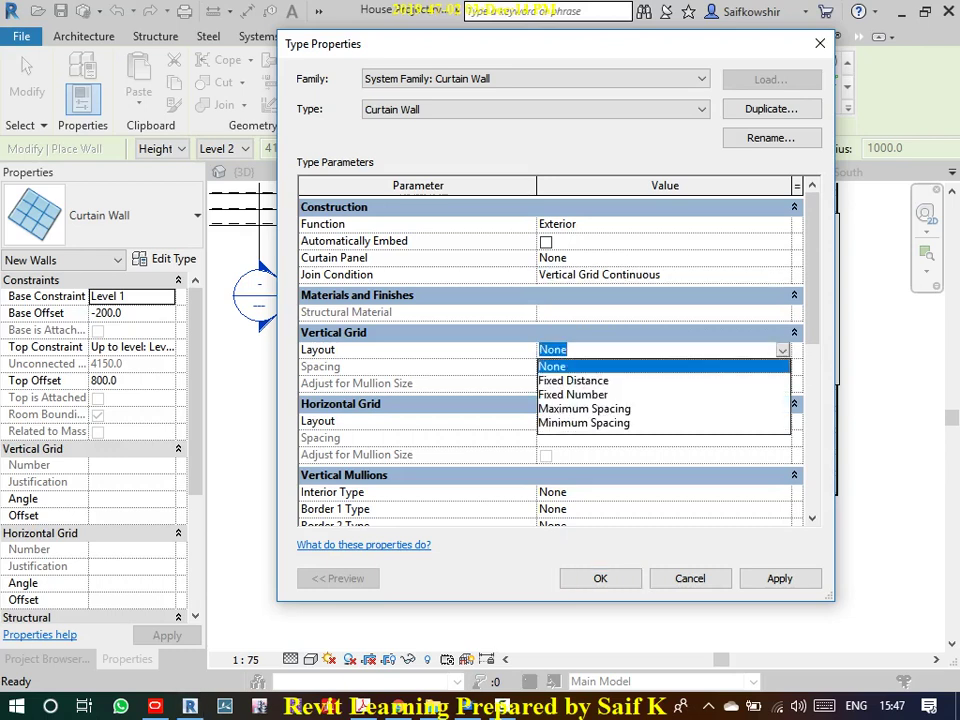
left_click(573, 380)
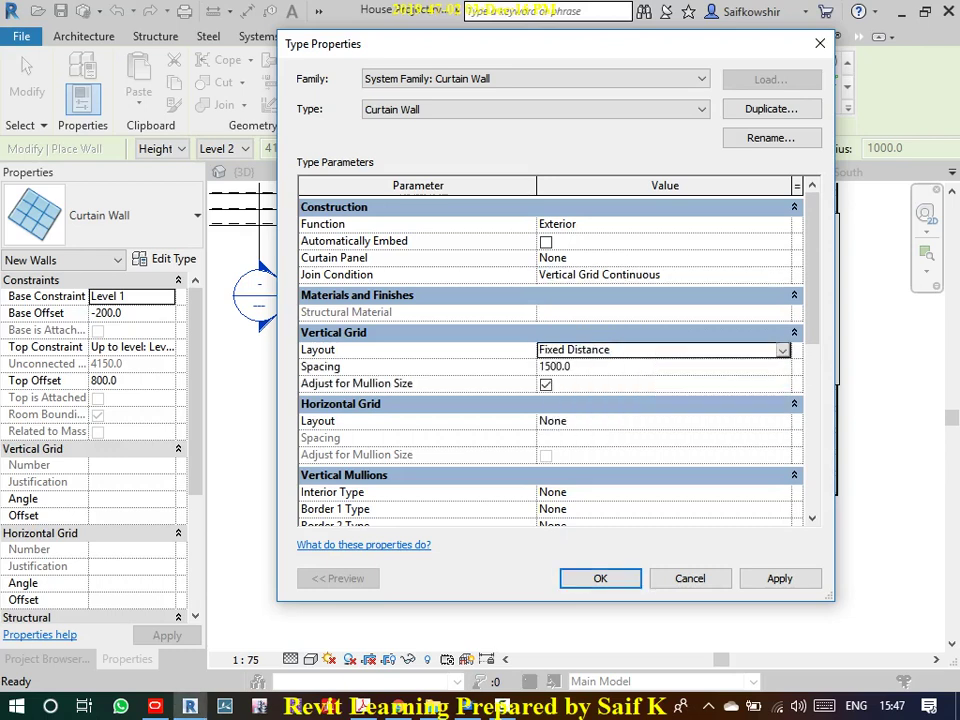
type("800")
key("Return")
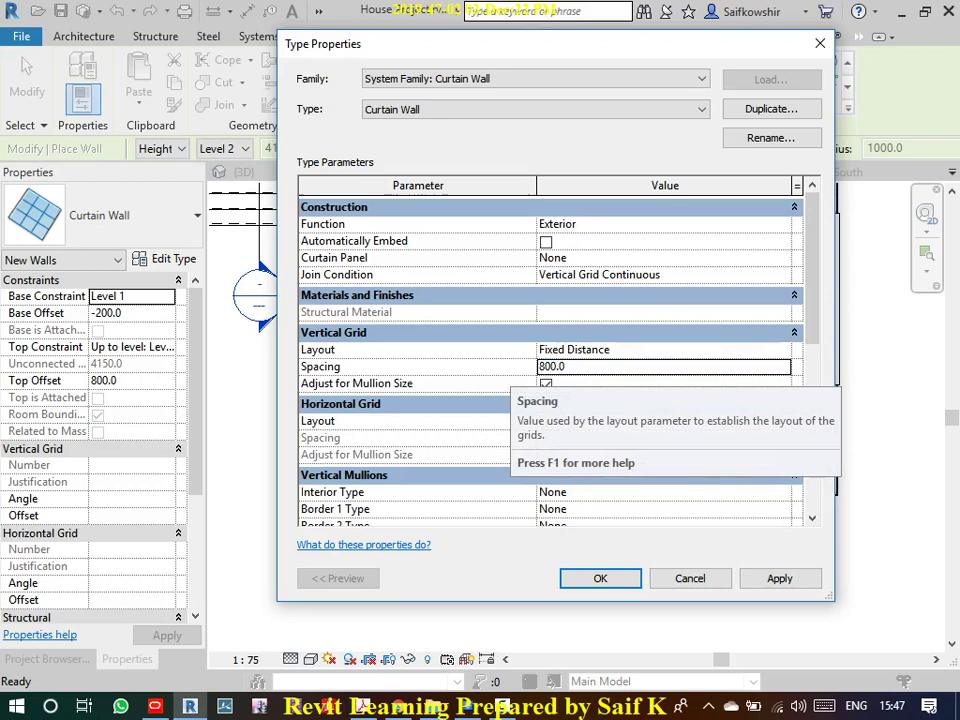
left_click(660, 349)
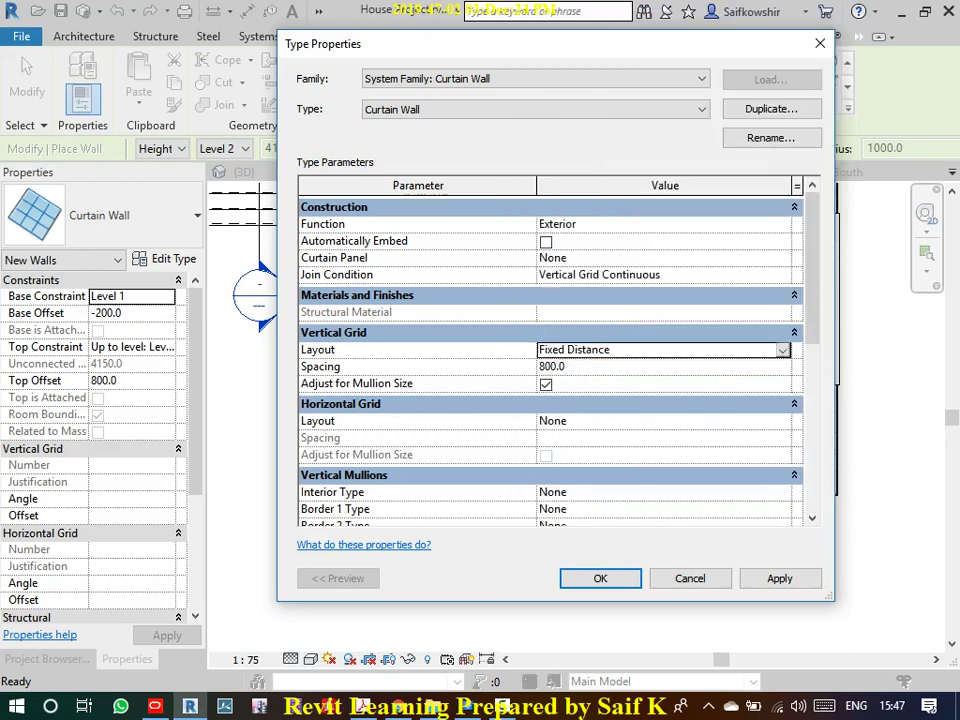
left_click(782, 349)
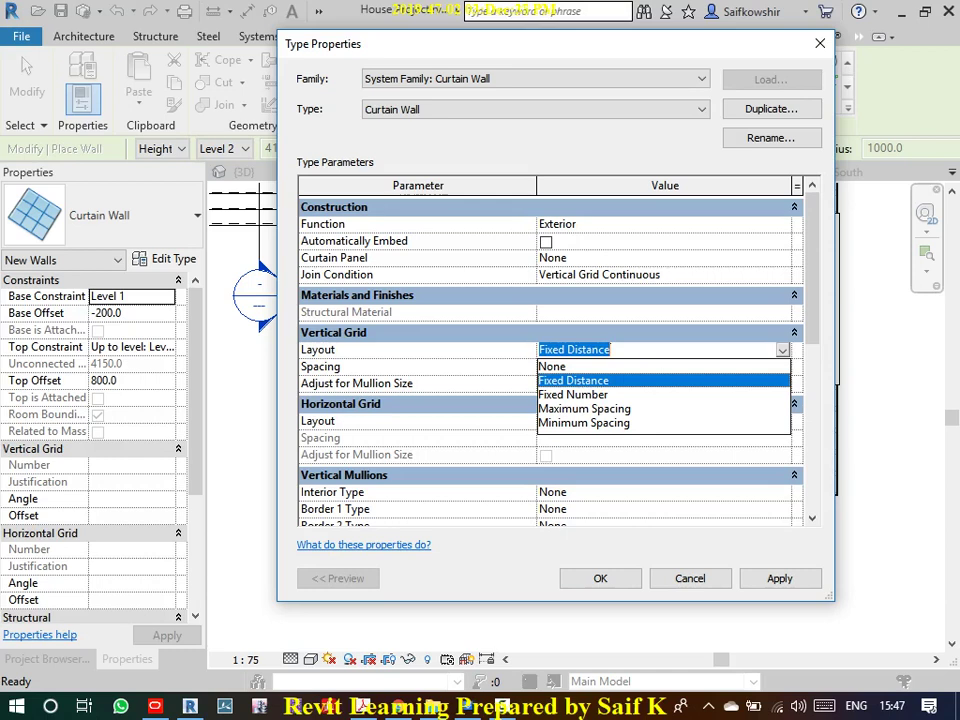
left_click(584, 408)
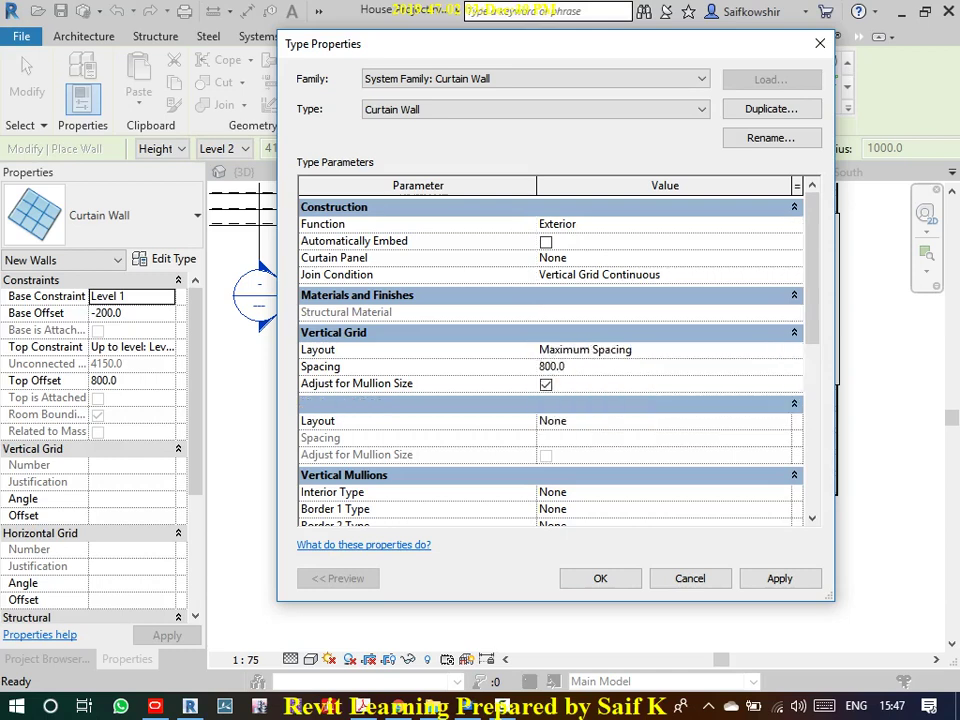
left_click(551, 366)
type("600")
key("Return")
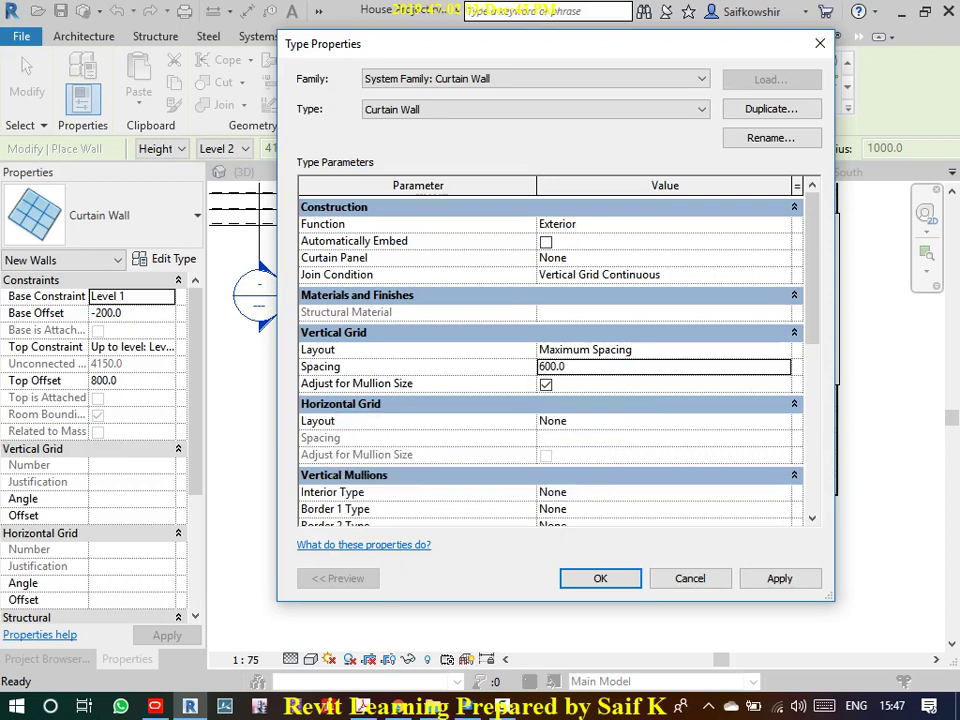
- Set the horizontal grid layout to Maximum Spacing with 800 spacing
left_click(600, 421)
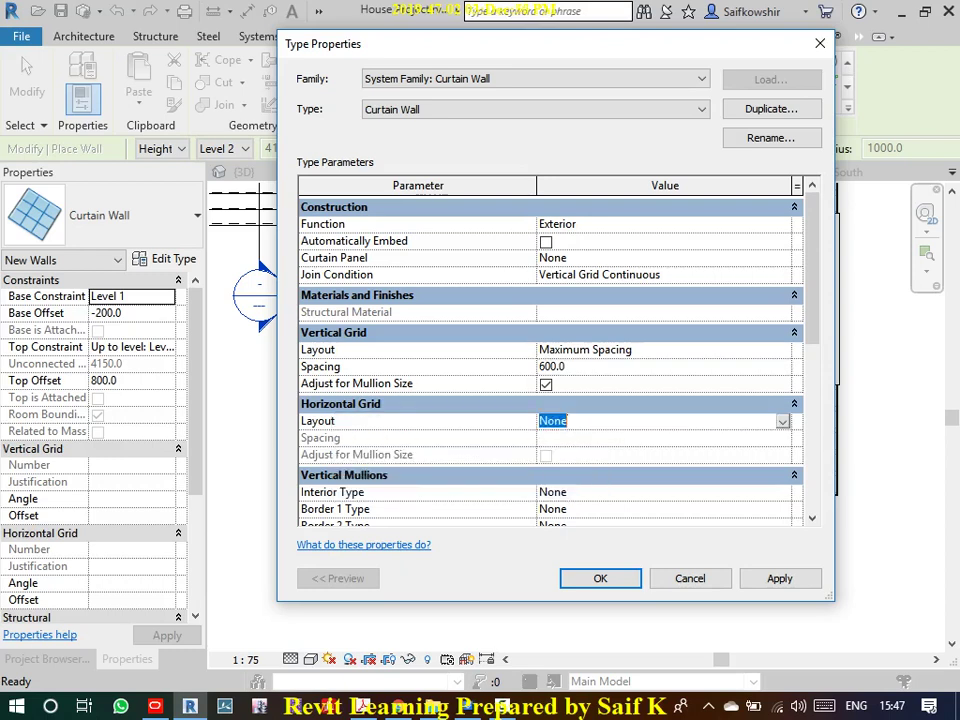
left_click(782, 421)
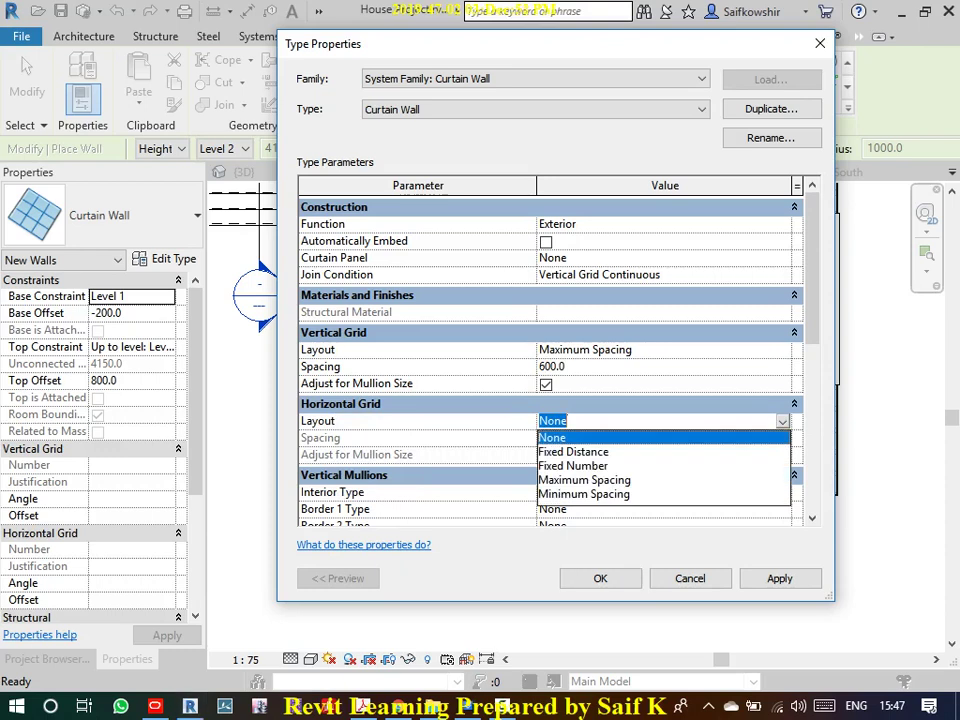
left_click(584, 480)
key("Tab")
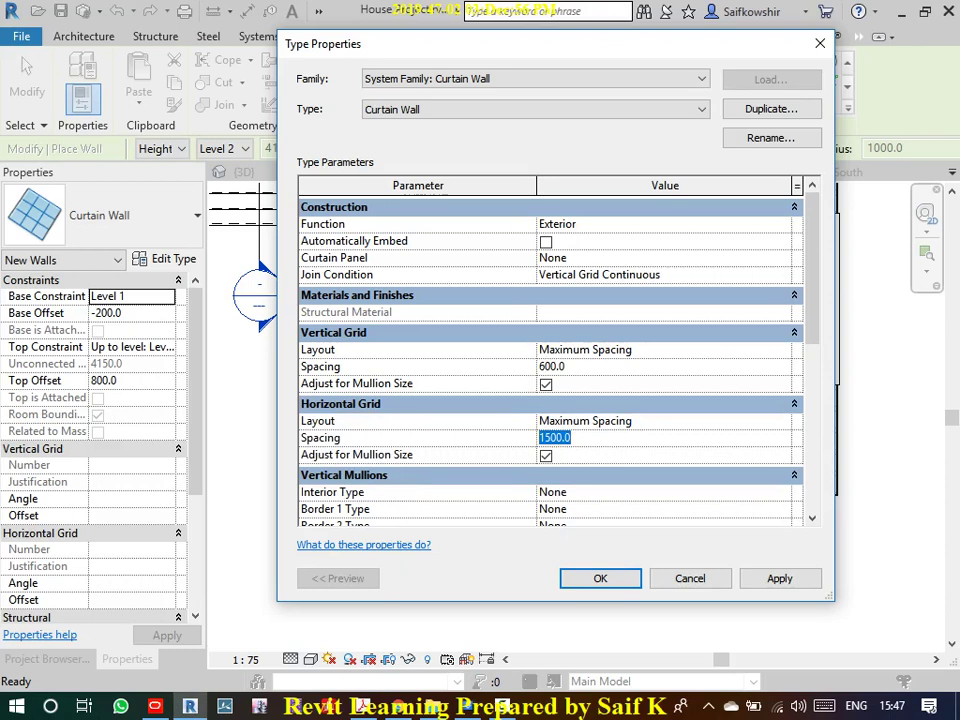
type("800")
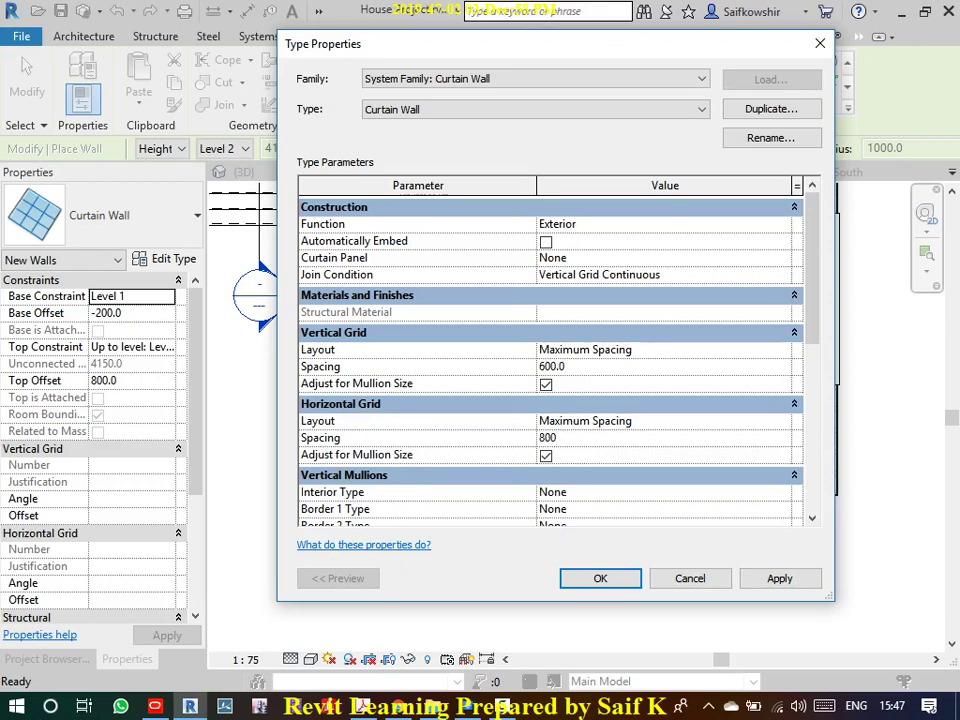
key("Tab")
key("Tab")
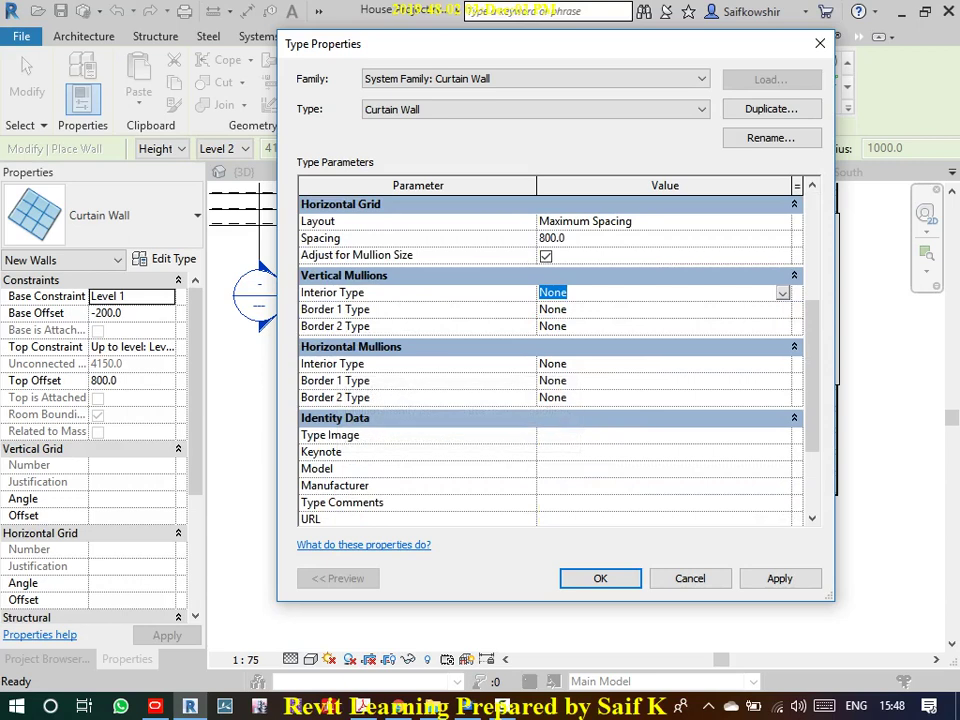
- Use 50mm x 65mm rectangular interior horizontal mullions and 50mm x 150mm for both borders
key("Tab")
key("Tab")
key("Tab")
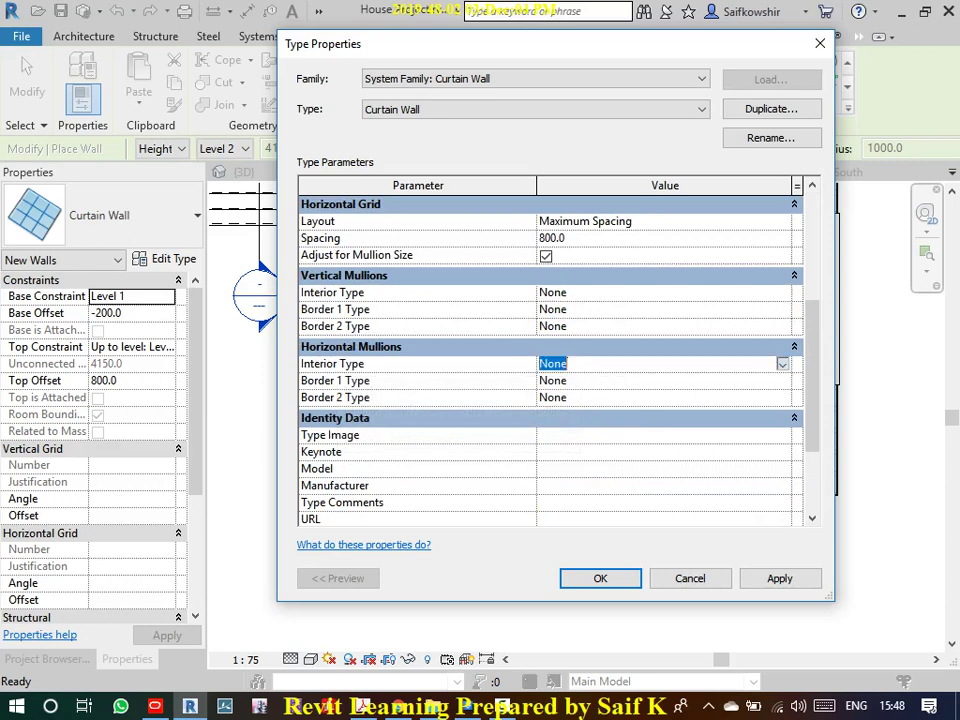
key("alt+Down")
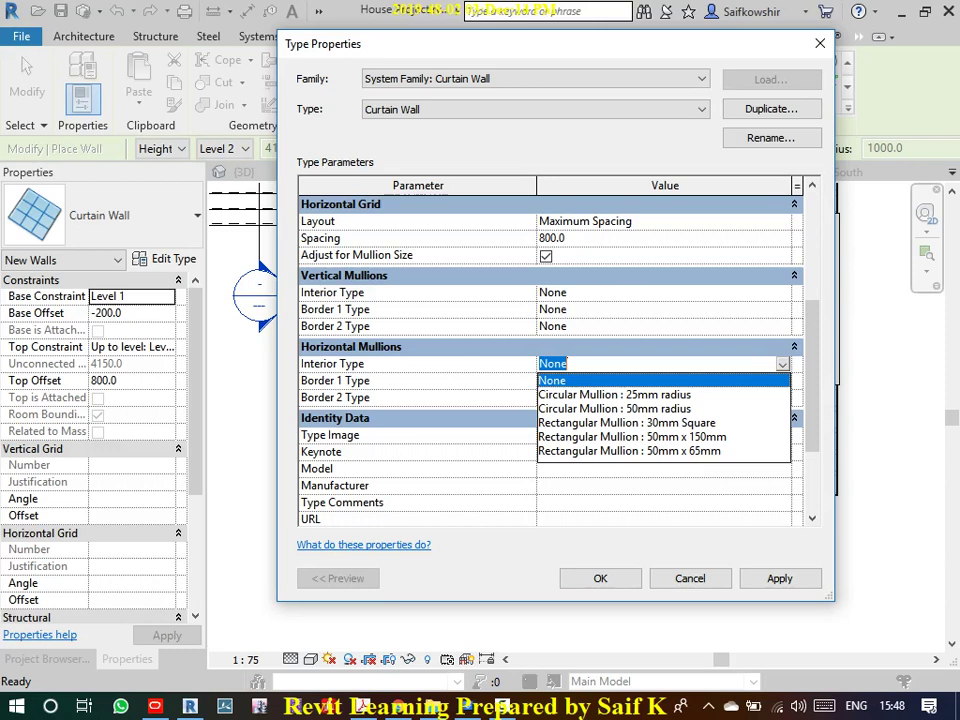
left_click(629, 450)
left_click(660, 380)
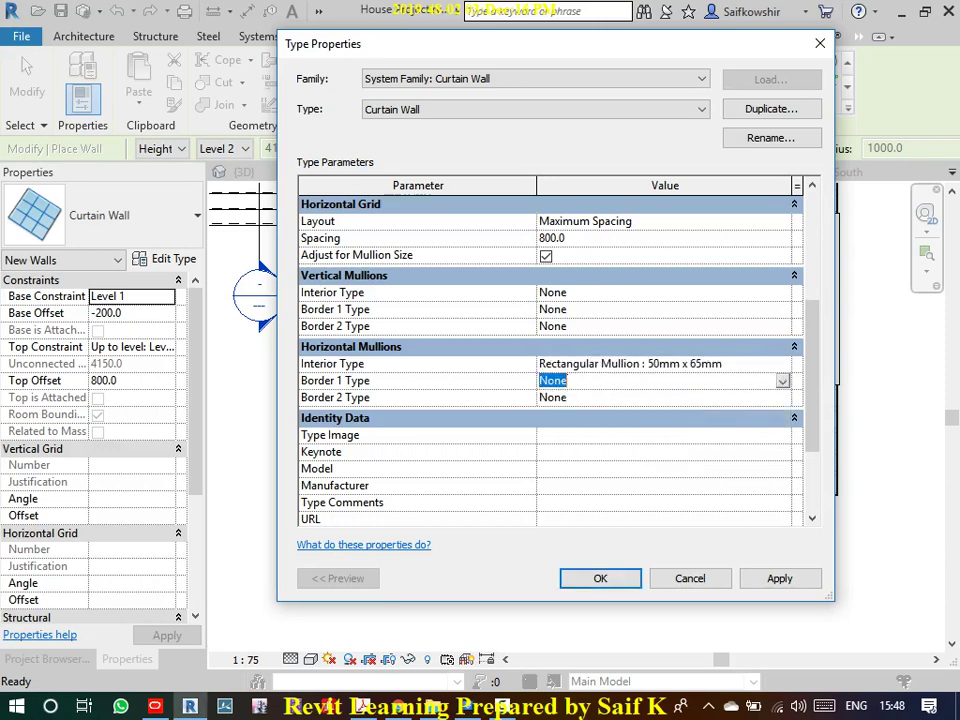
left_click(782, 380)
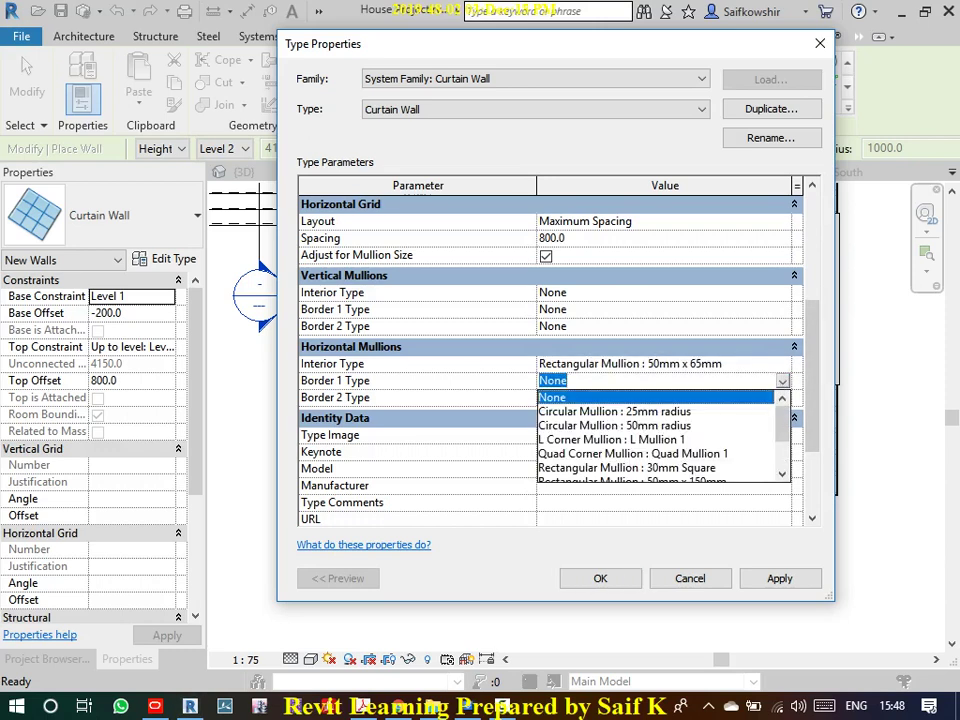
scroll(660, 438, "down", 2)
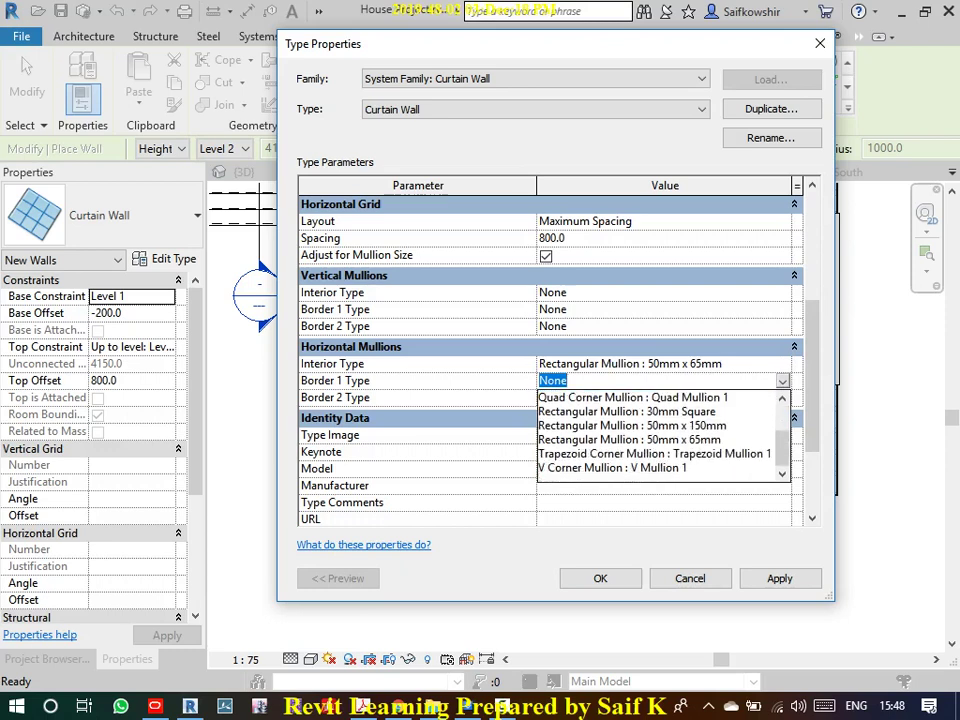
left_click(630, 425)
left_click(782, 397)
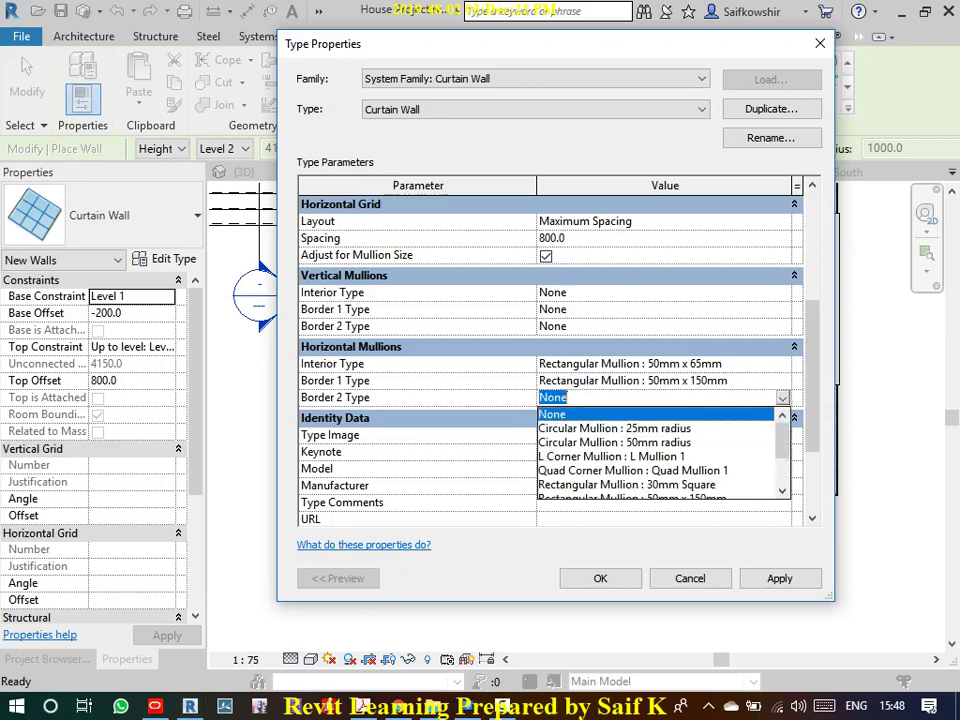
scroll(660, 450, "down", 1)
scroll(660, 450, "down", 1)
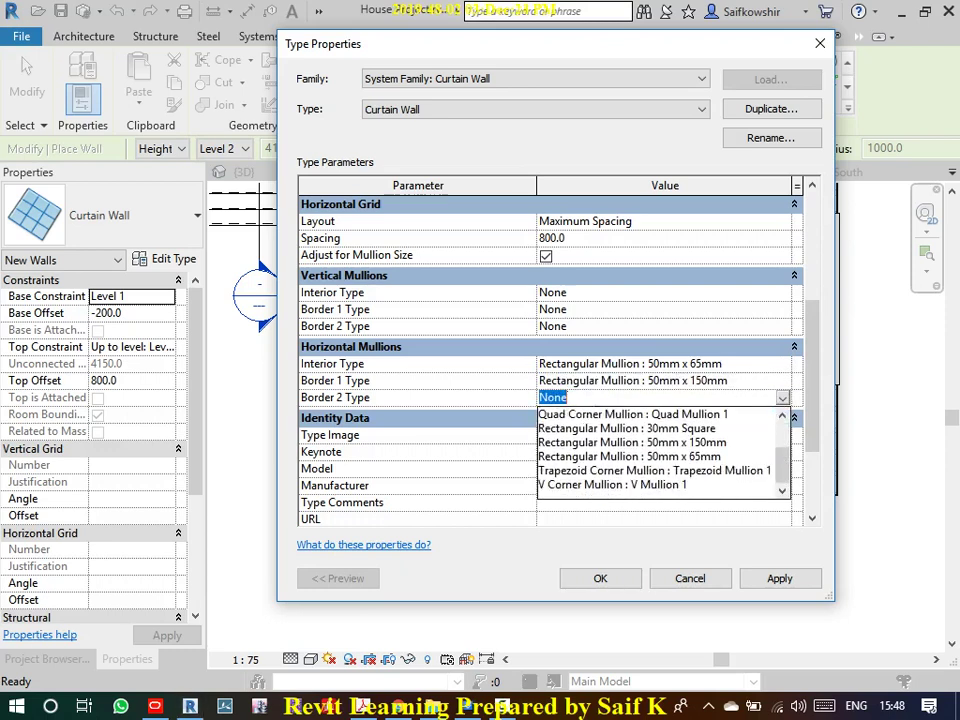
left_click(630, 442)
left_click(660, 435)
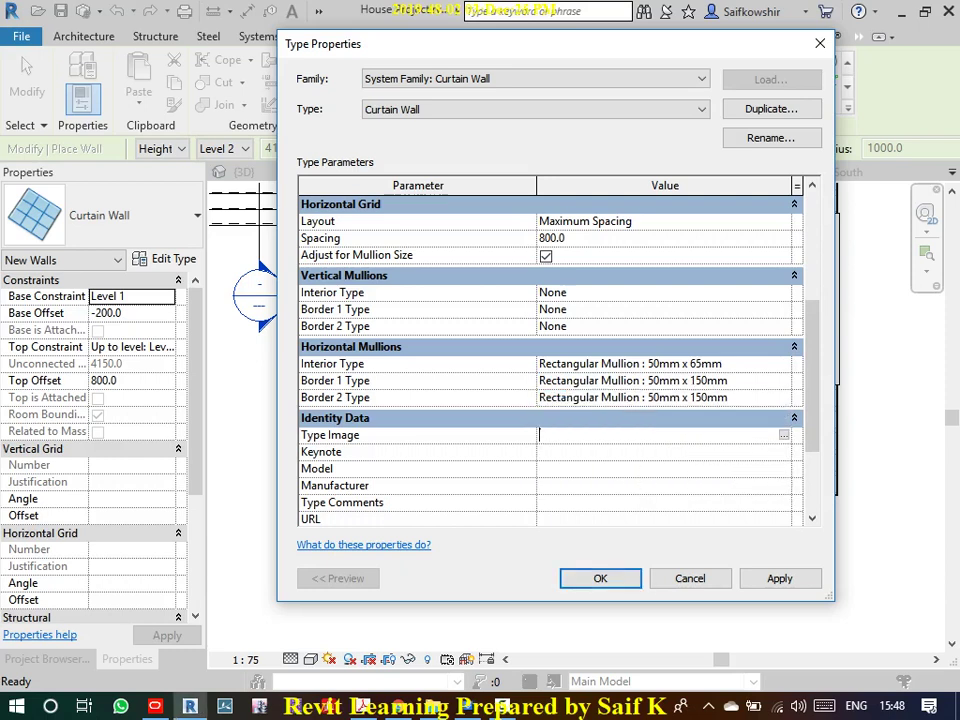
- Enable Automatically Embed and confirm the Curtain Wall type changes
scroll(550, 360, "up", 5)
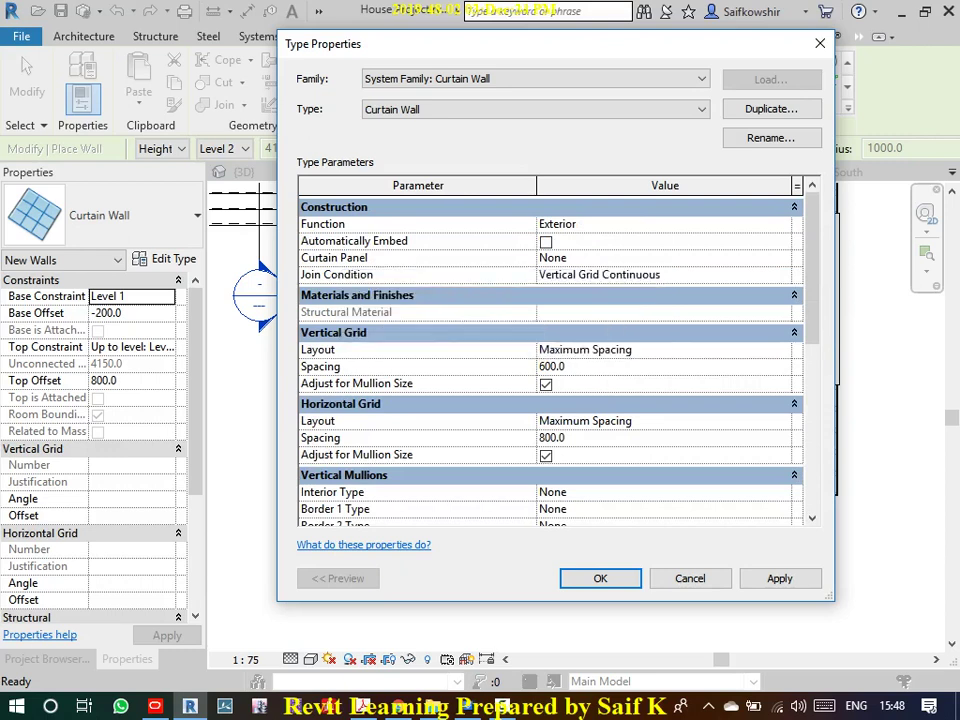
left_click_drag(641, 241, 685, 228)
left_click_drag(543, 243, 606, 224)
key("Escape")
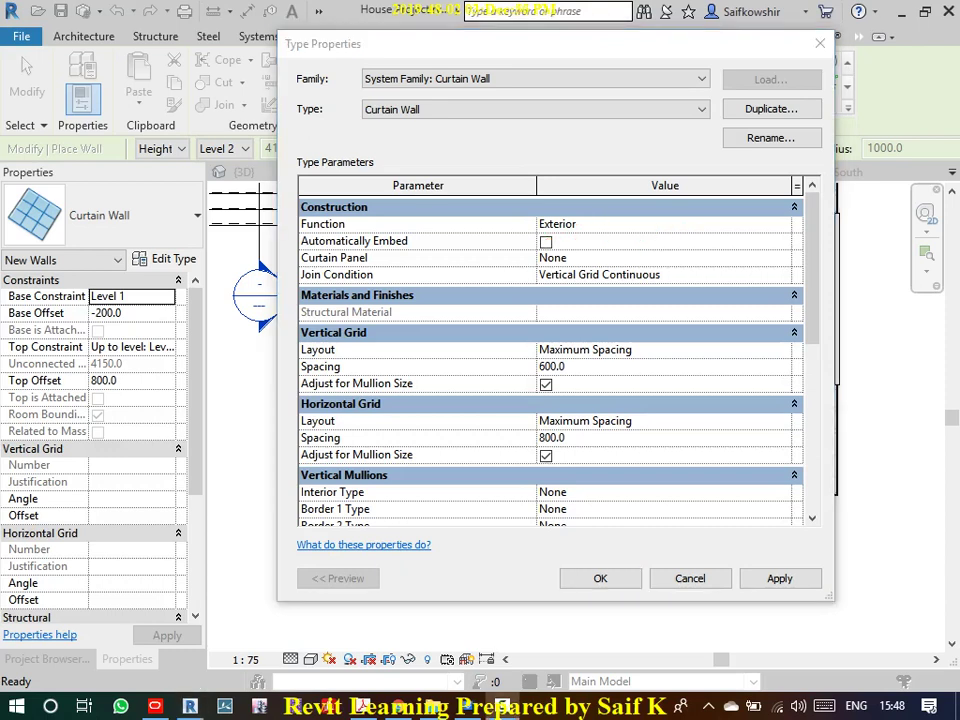
left_click(546, 242)
left_click(546, 242)
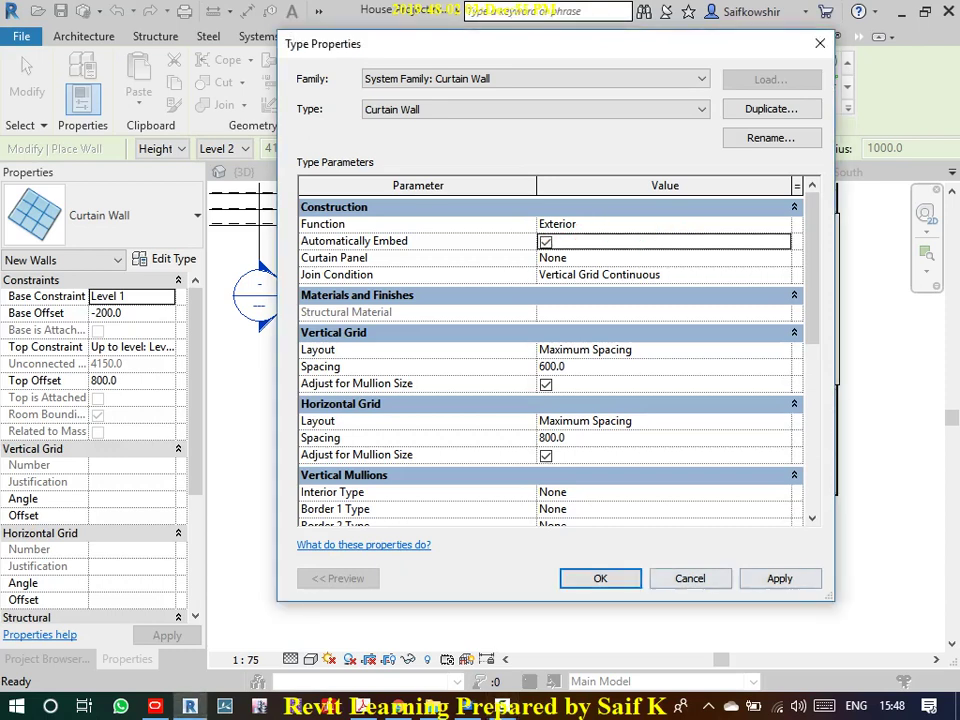
key("Return")
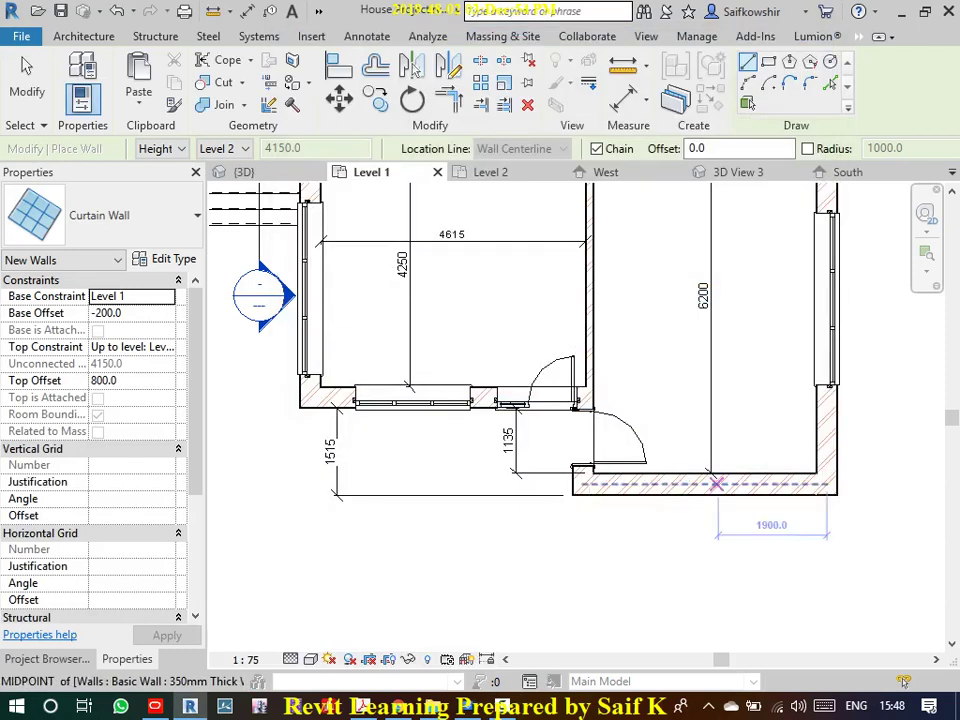
- Set the new curtain wall's base offset to 100 and top offset to -350
scroll(810, 484, "up", 2)
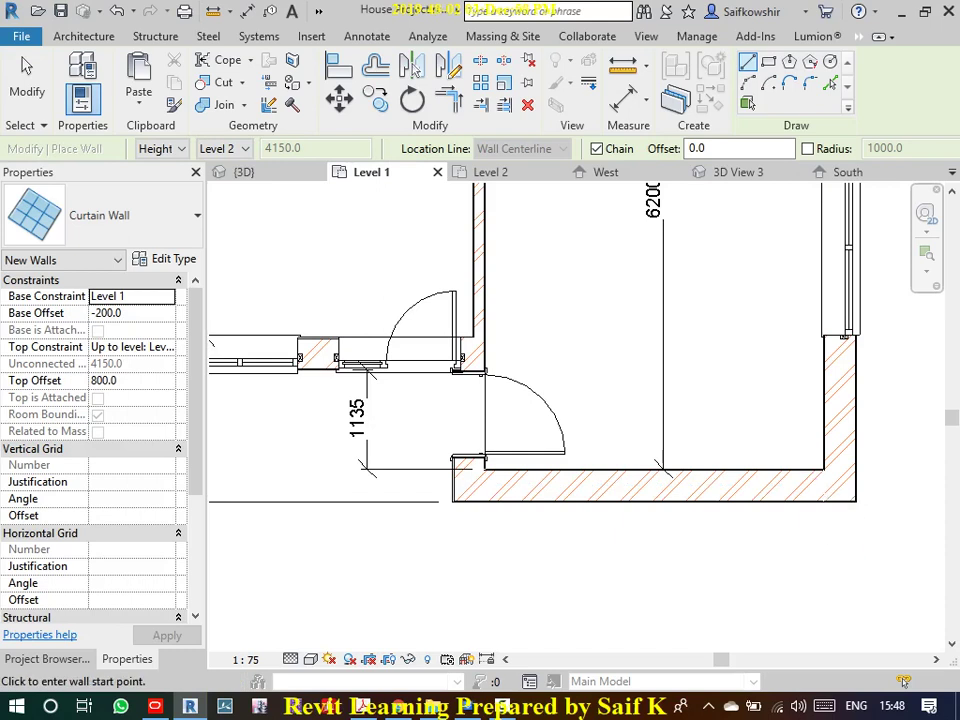
left_click(106, 313)
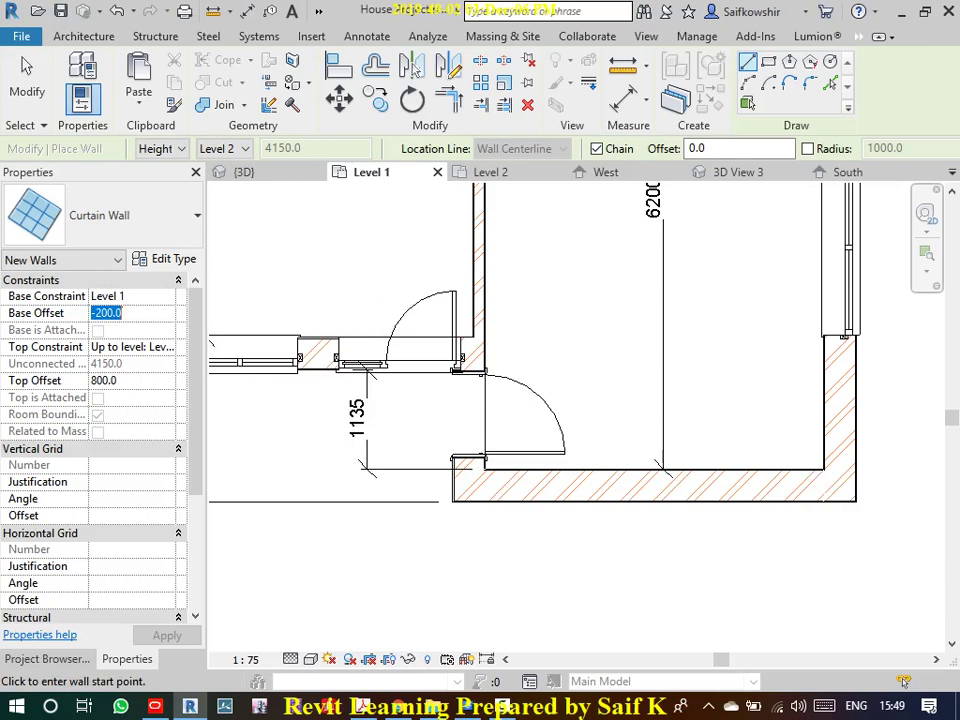
type("100")
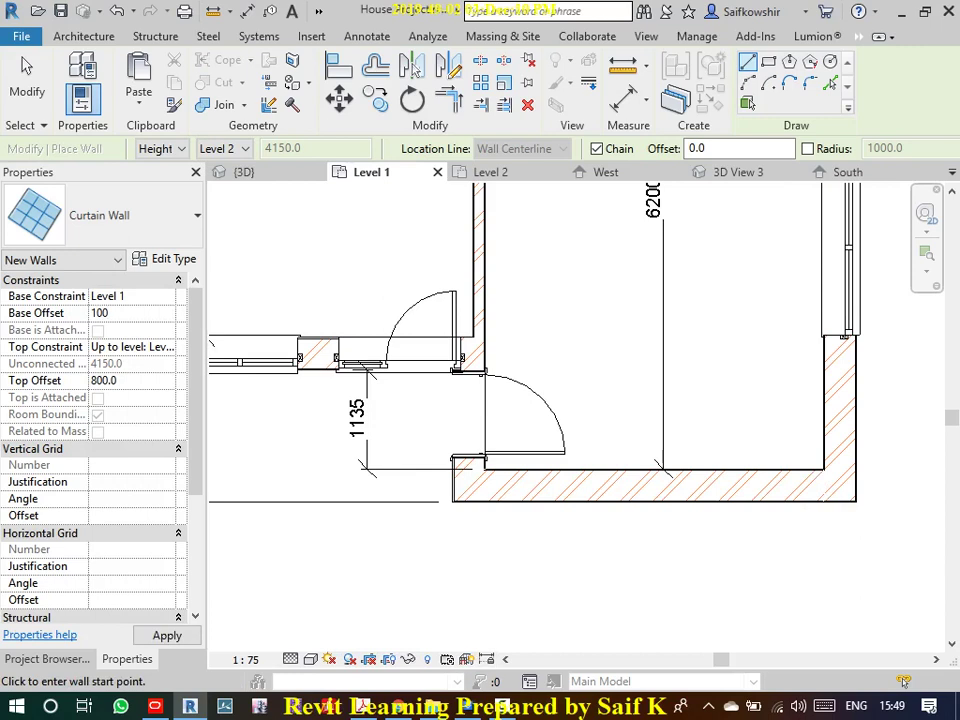
key("Tab")
double_click(104, 380)
type("-")
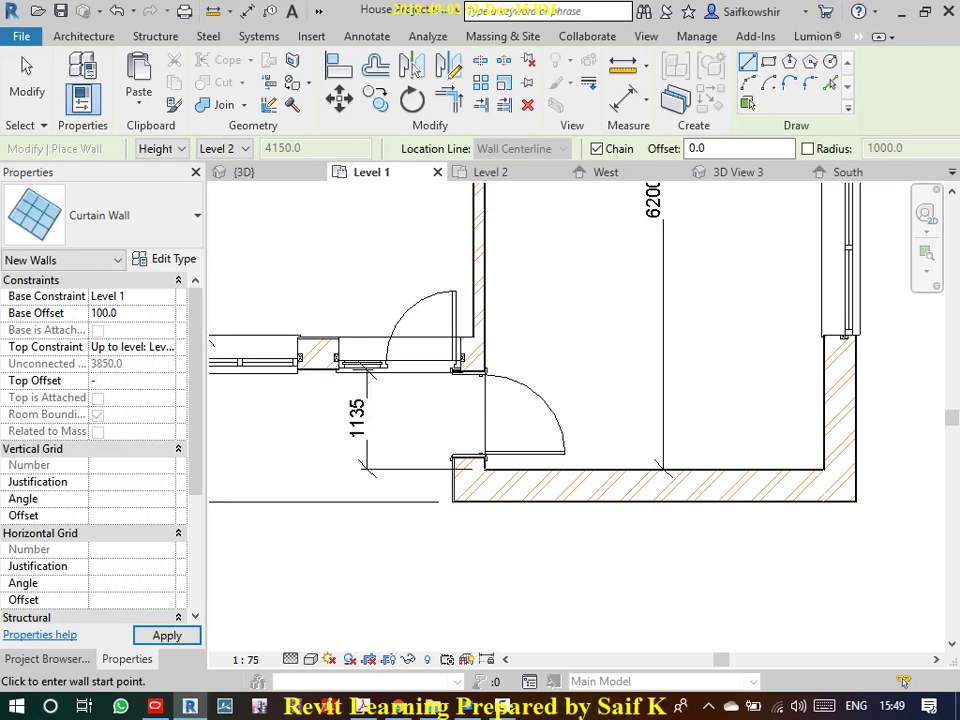
type("350")
key("Return")
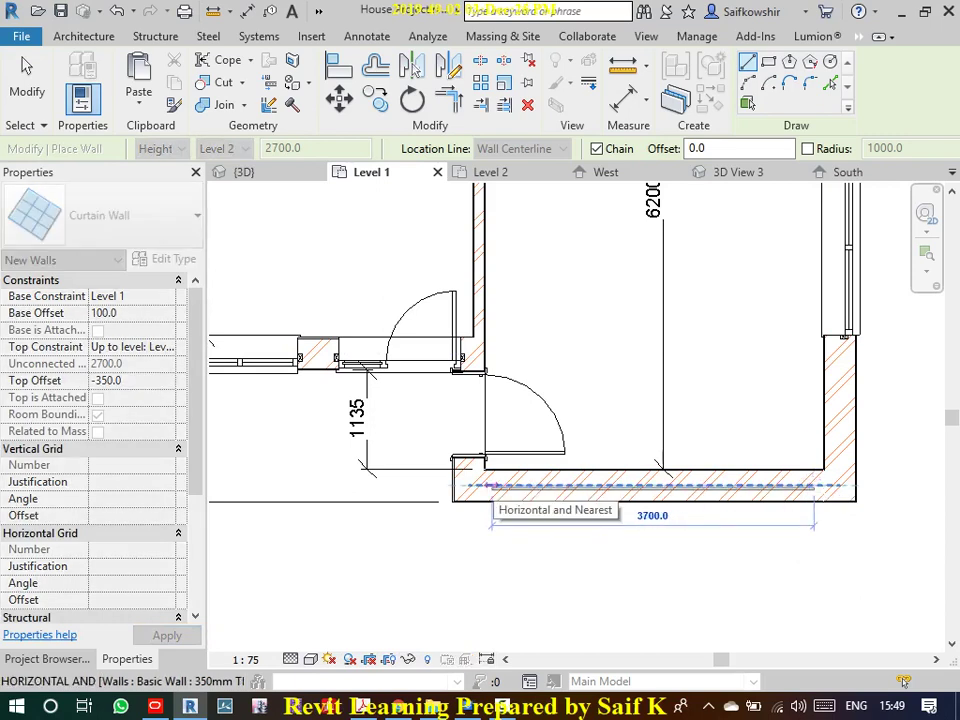
- Draw the 3810-long curtain wall along the bottom exterior wall and finish placement
left_click(490, 486)
key("Escape")
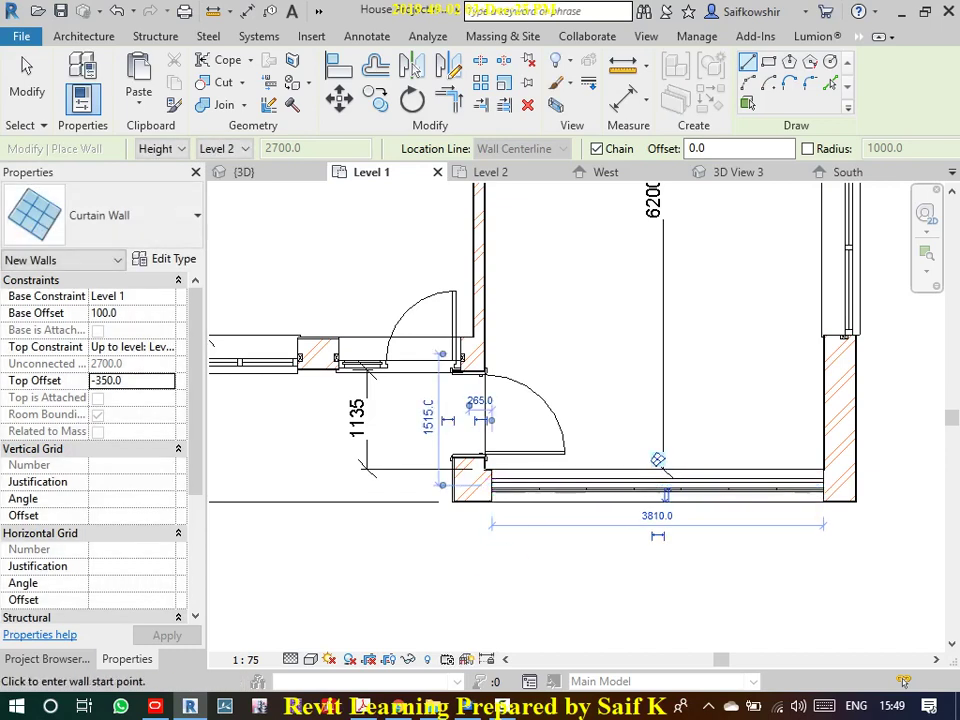
key("Escape")
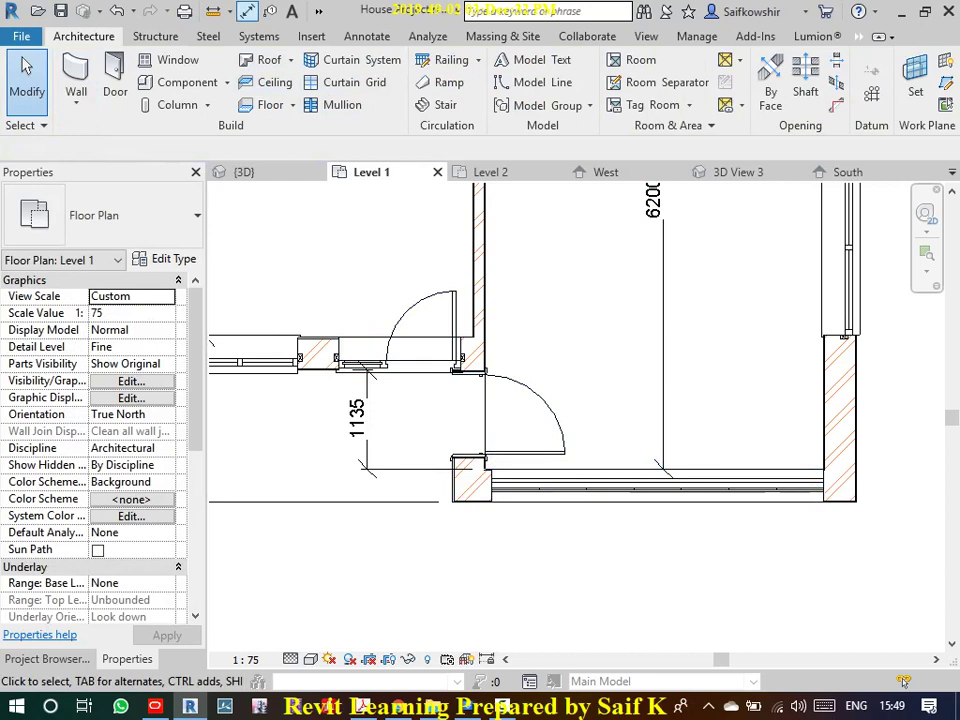
- Open the default 3D view and zoom in on the new curtain wall
left_click(646, 36)
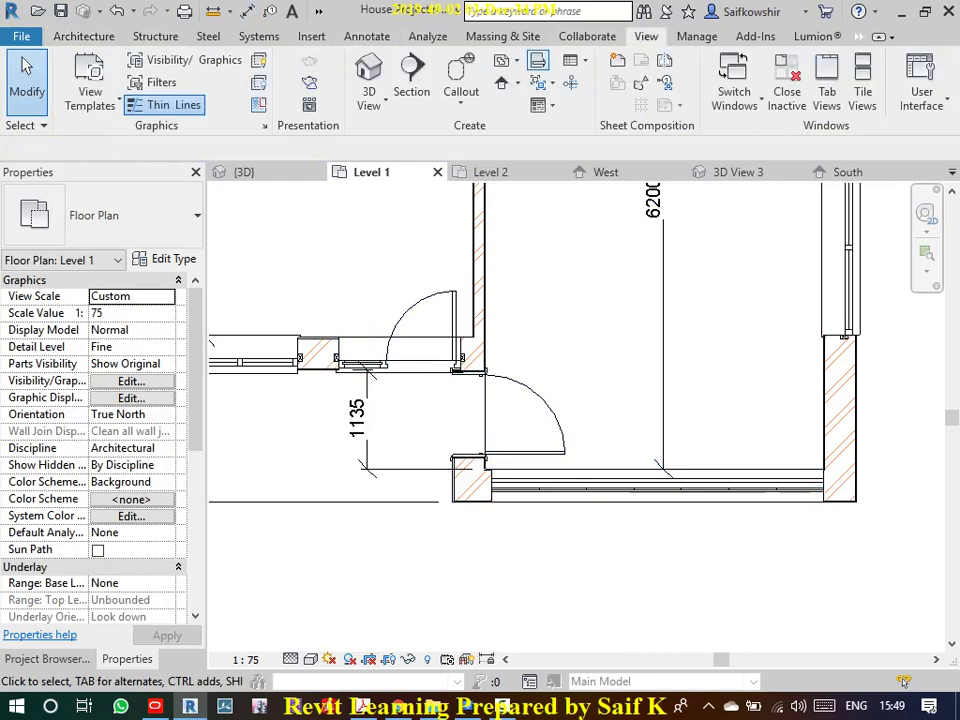
left_click(369, 78)
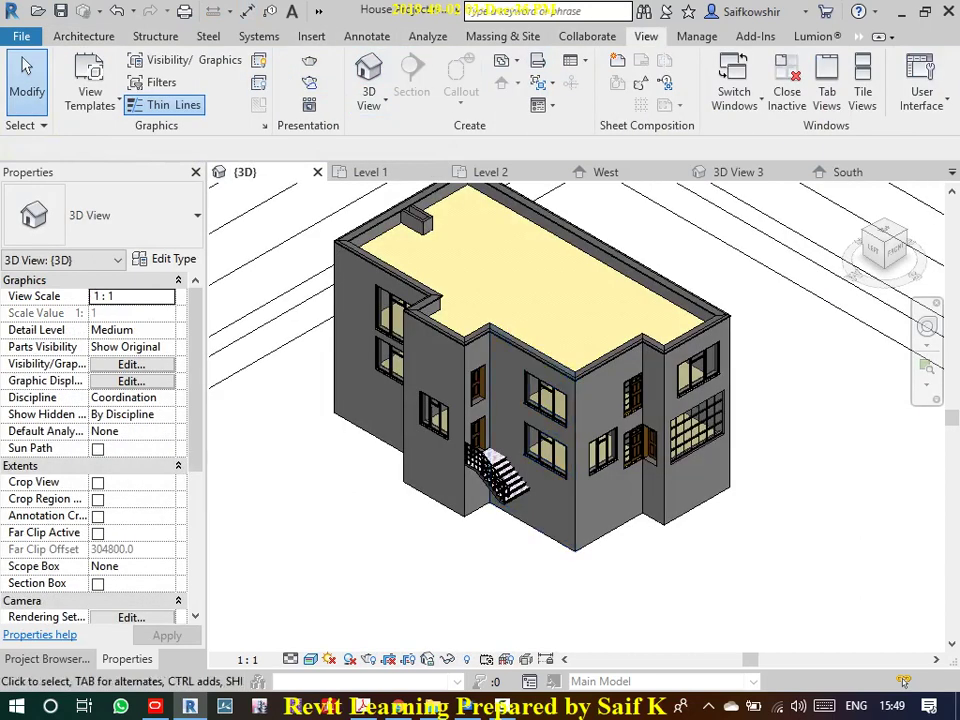
scroll(718, 448, "up", 2)
scroll(718, 448, "up", 3)
scroll(718, 448, "up", 3)
scroll(718, 448, "up", 2)
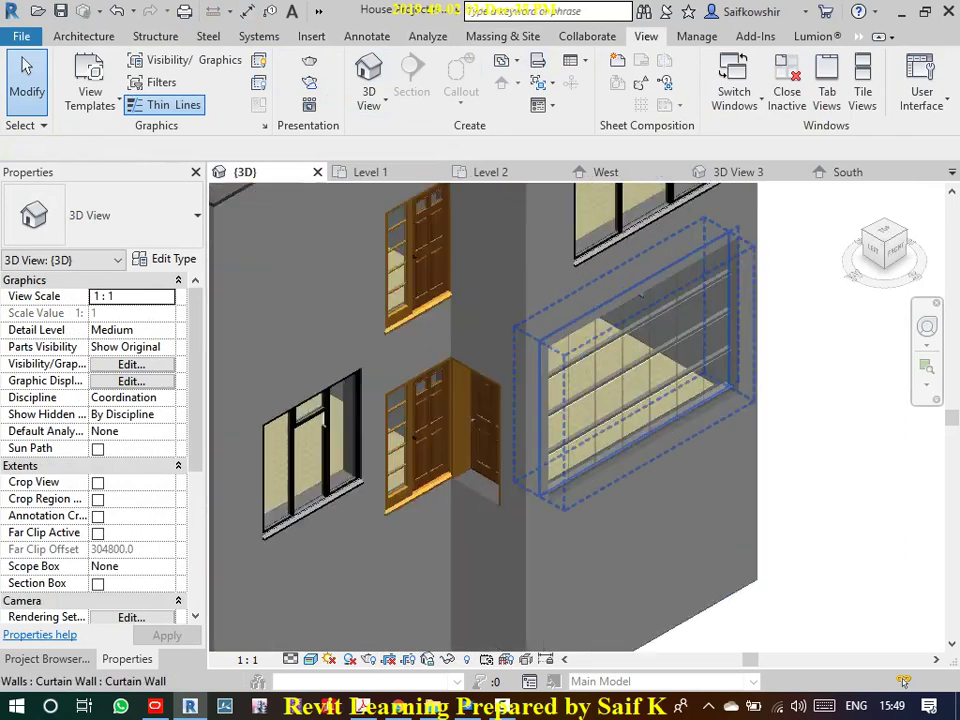
scroll(657, 426, "up", 2)
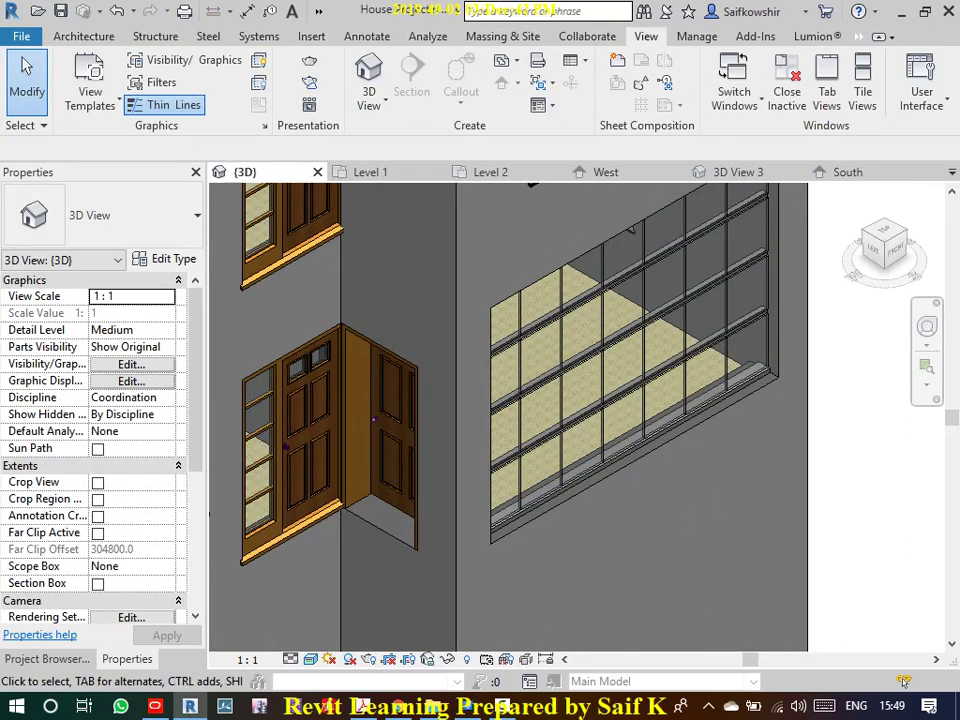
scroll(698, 362, "up", 1)
scroll(698, 362, "up", 1)
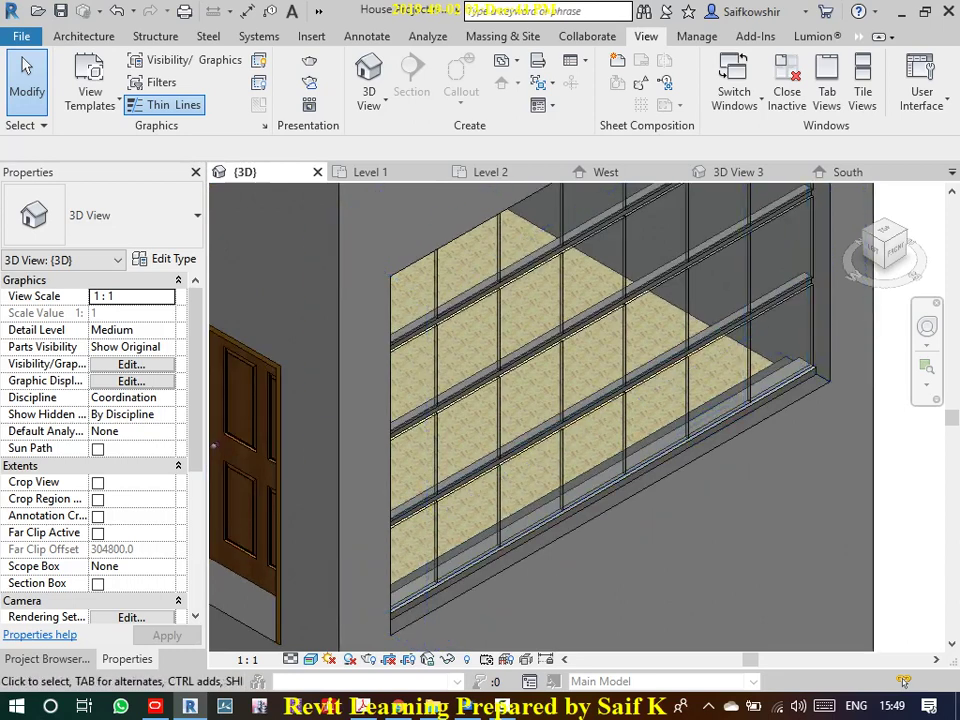
scroll(790, 437, "down", 2)
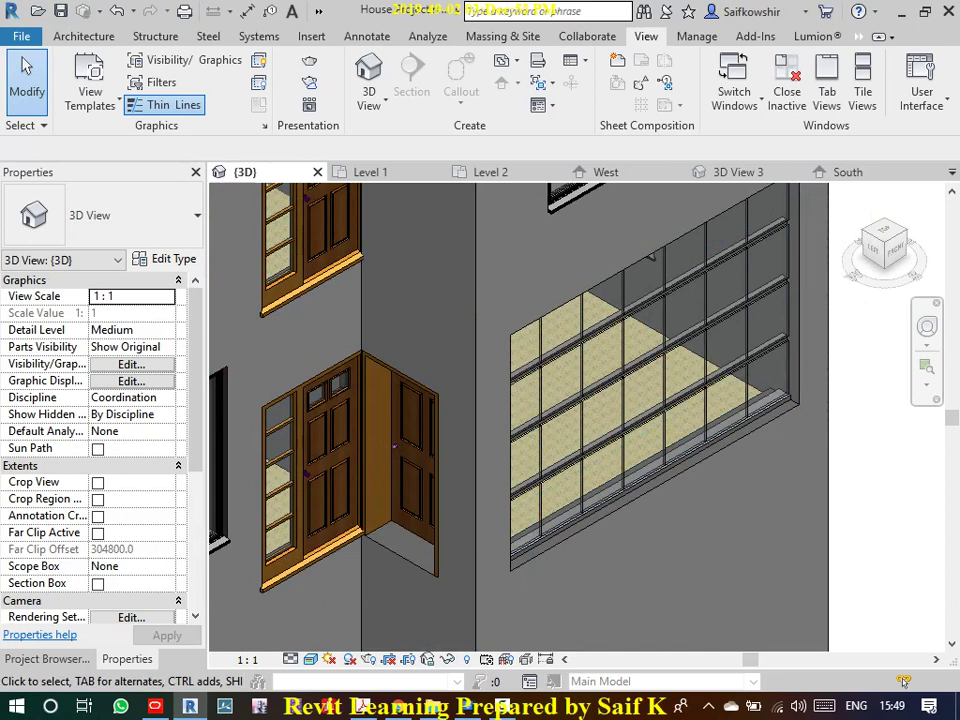
scroll(708, 397, "up", 2)
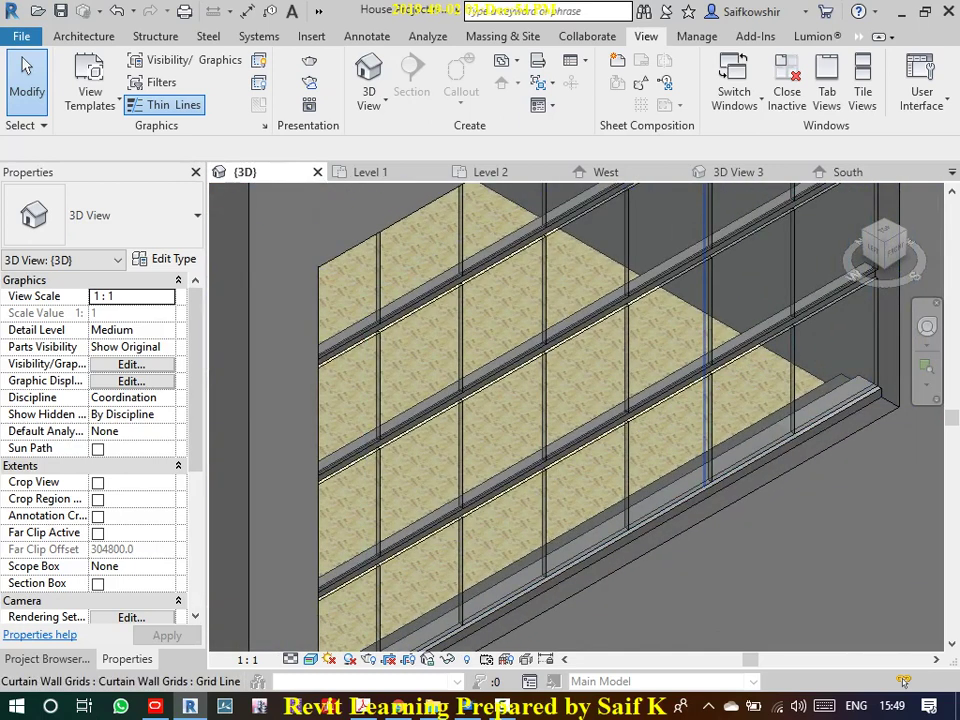
- Select a curtain grid line, then the whole curtain wall
left_click(707, 400)
scroll(745, 210, "down", 1)
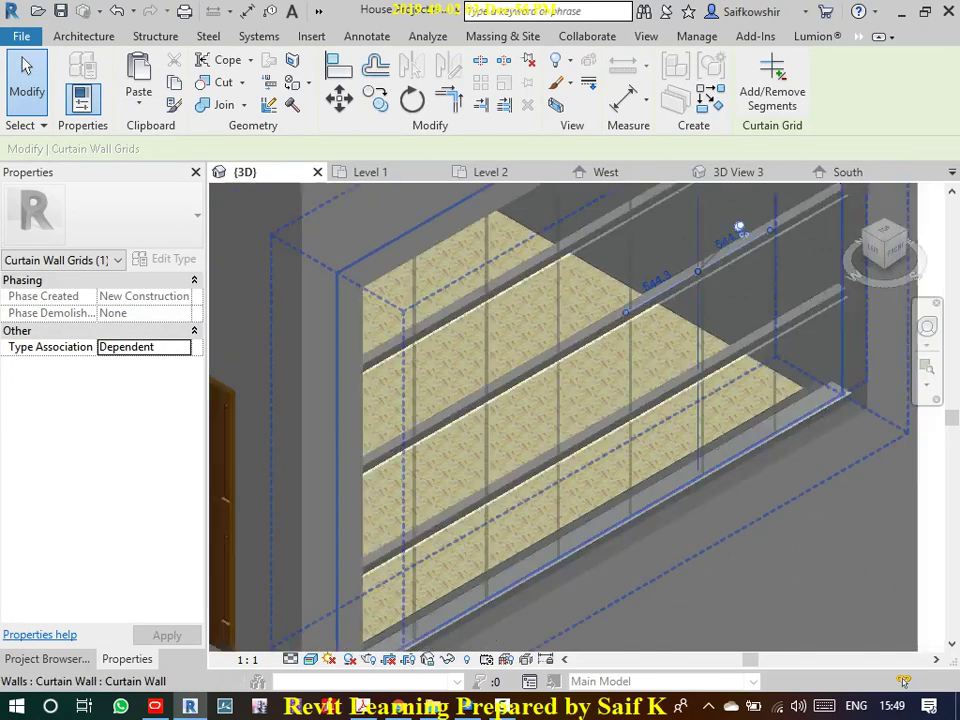
scroll(740, 228, "down", 2)
left_click(636, 373)
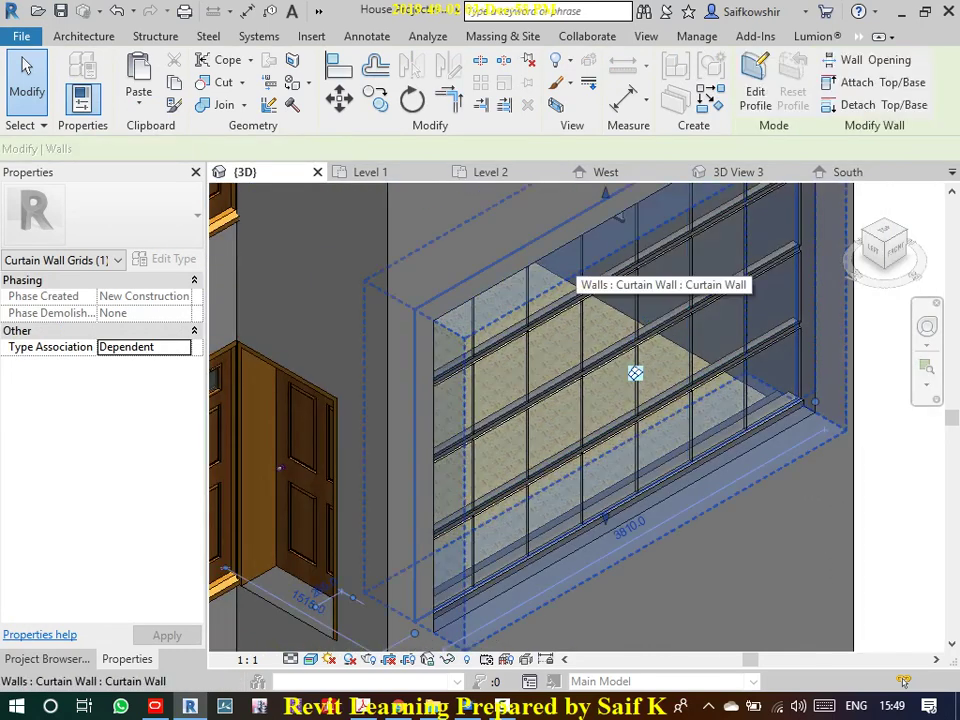
- Set the curtain wall type's interior vertical mullions to Rectangular Mullion 50mm x 65mm, keeping border mullions None
double_click(636, 373)
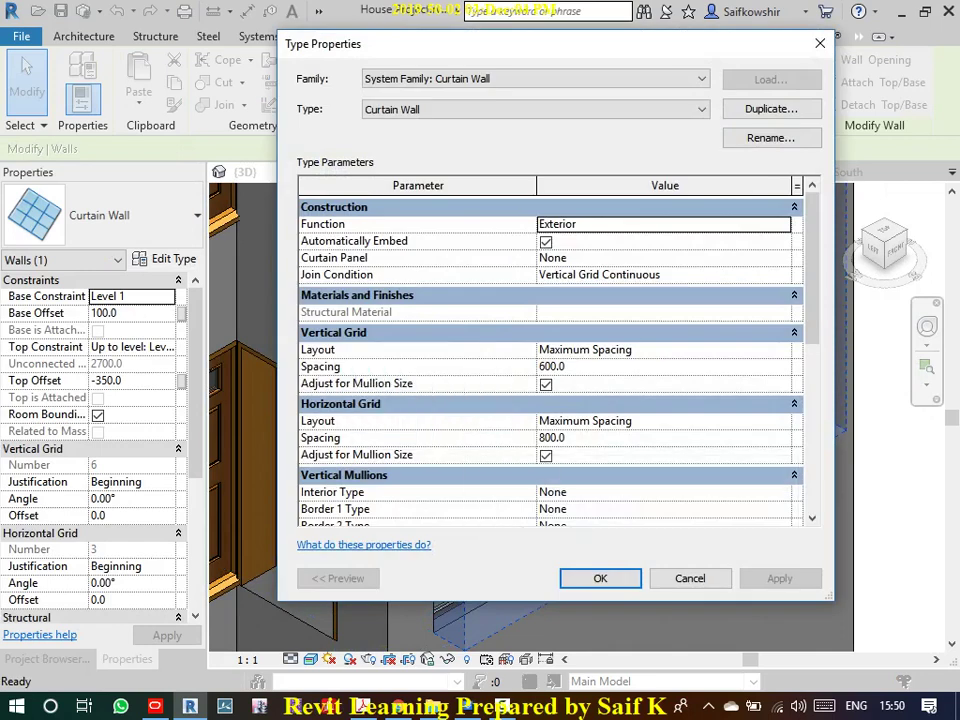
left_click(560, 492)
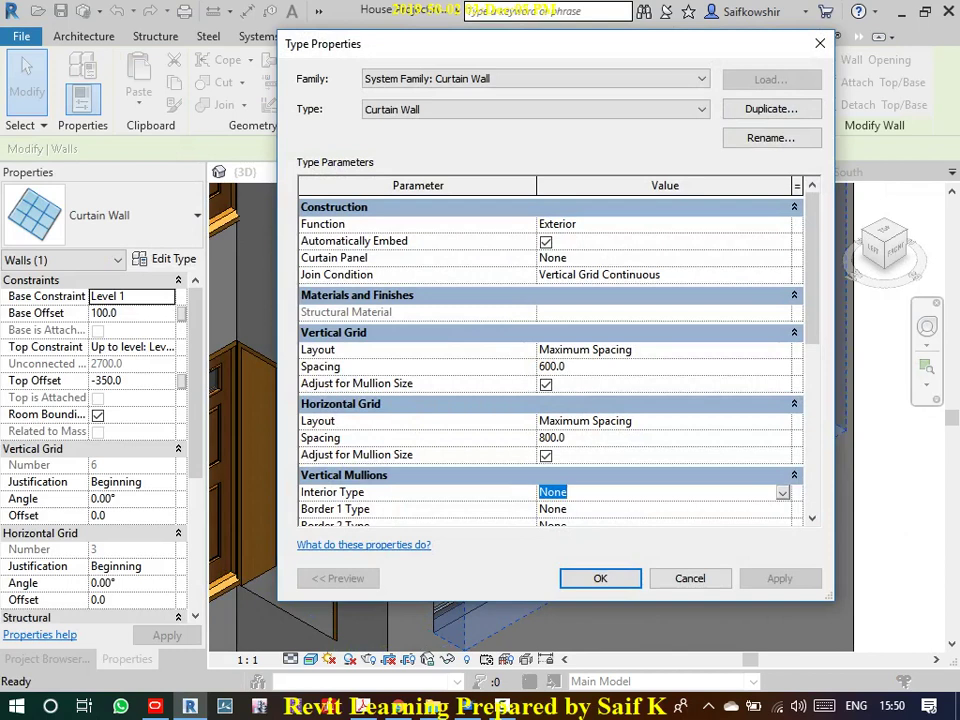
key("alt+Down")
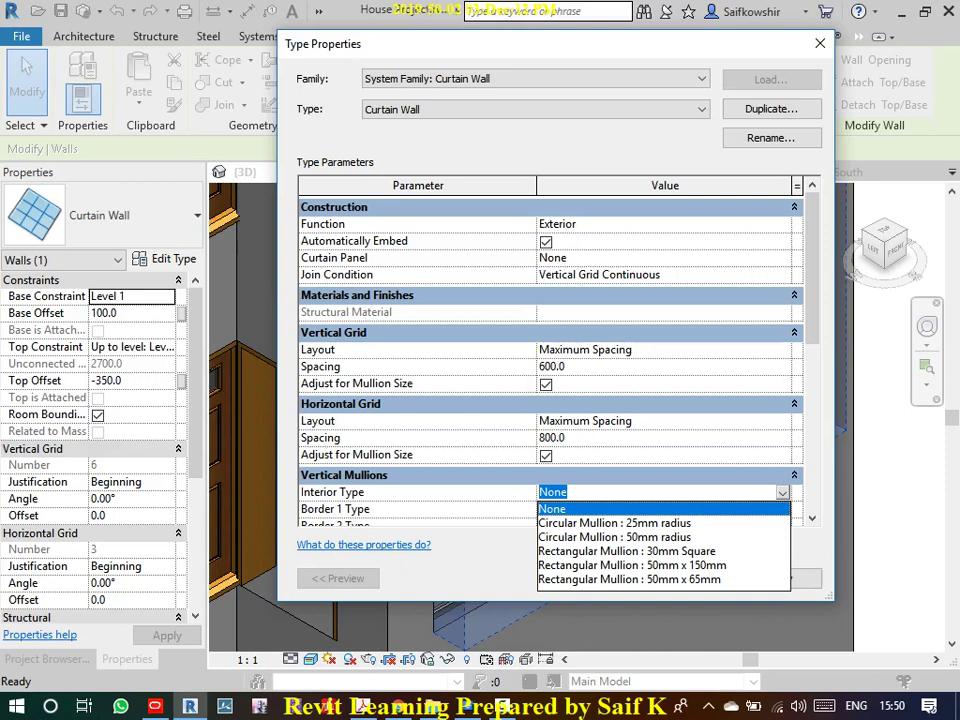
key("Return")
key("End")
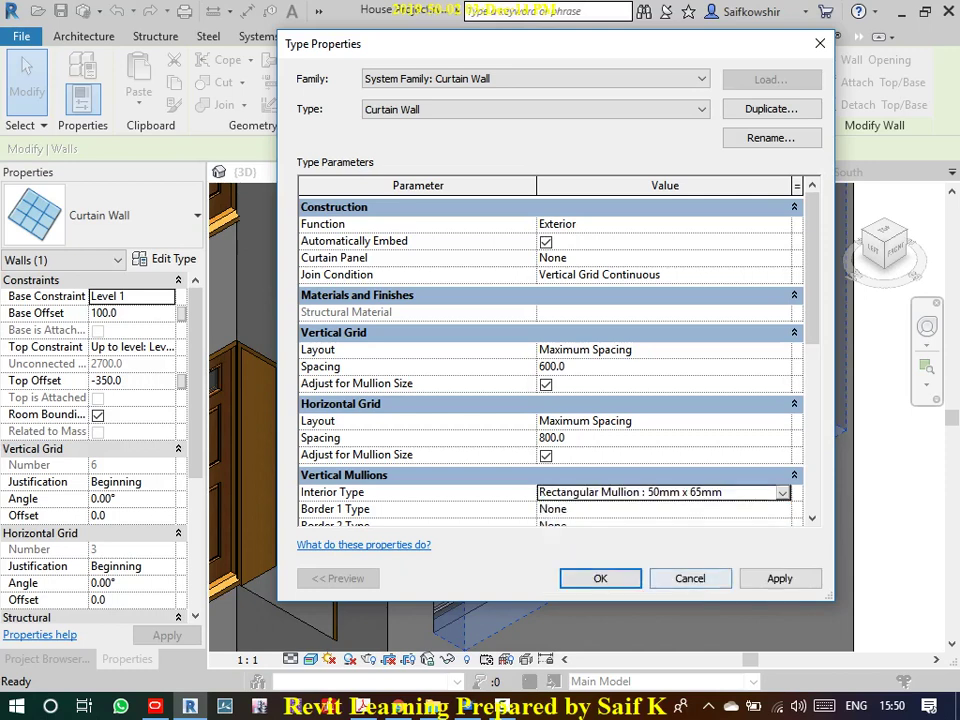
left_click(553, 509)
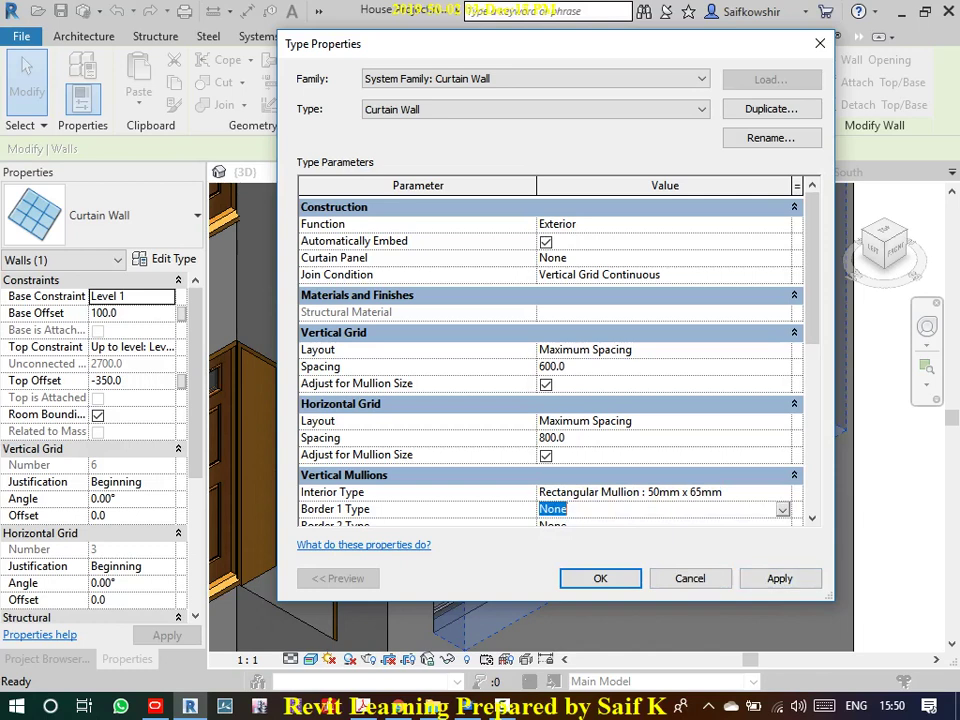
key("Return")
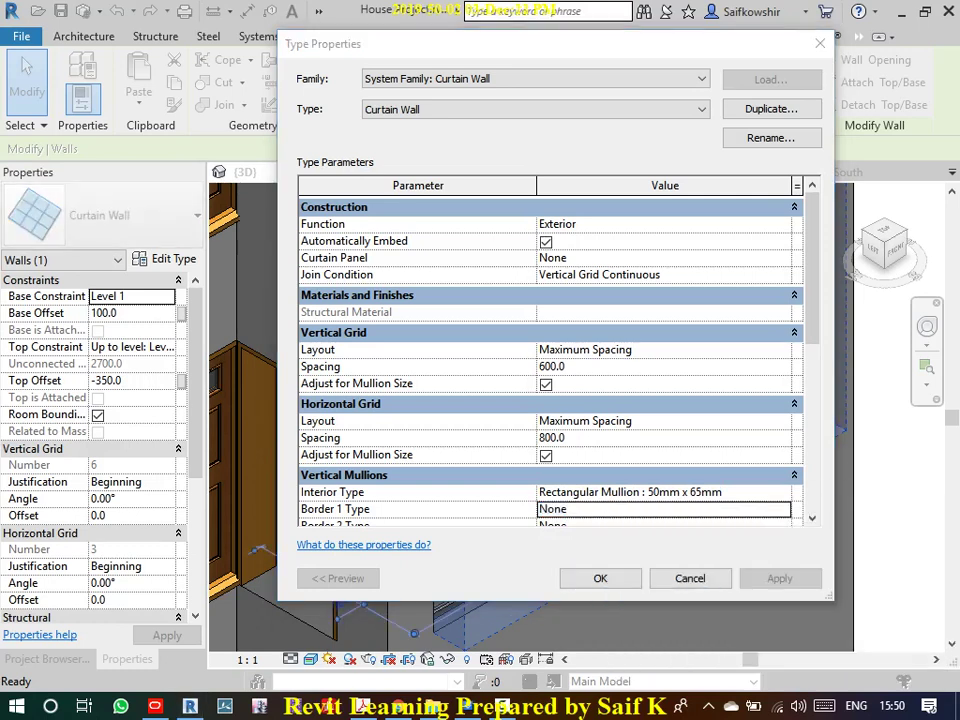
key("Return")
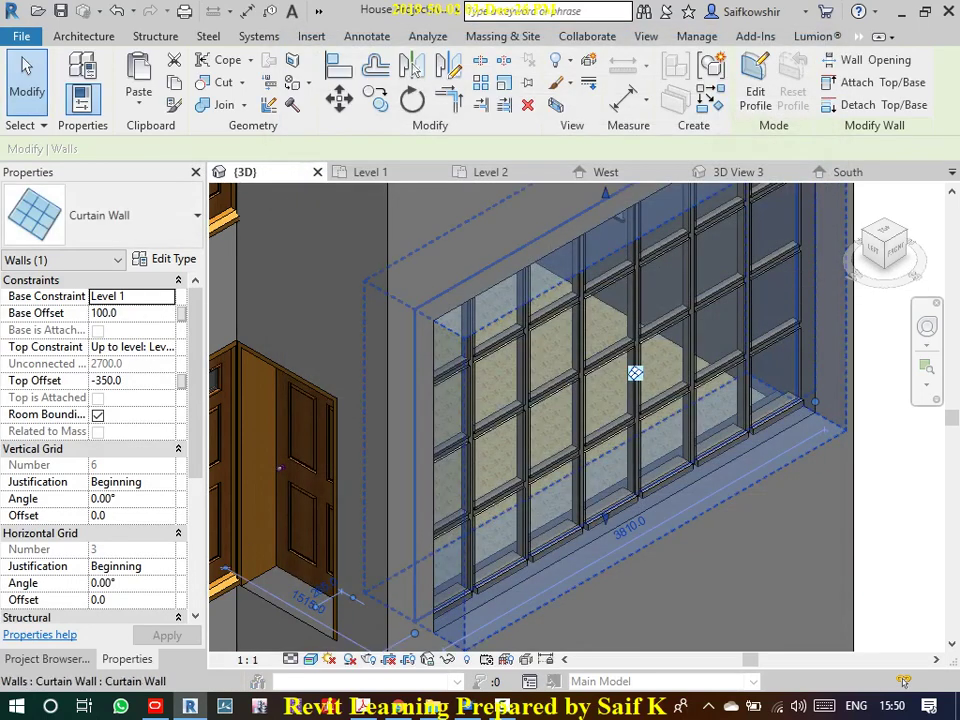
- Deselect the curtain wall and open the Level 1 floor plan from the Project Browser
scroll(628, 373, "up", 2)
scroll(590, 370, "up", 2)
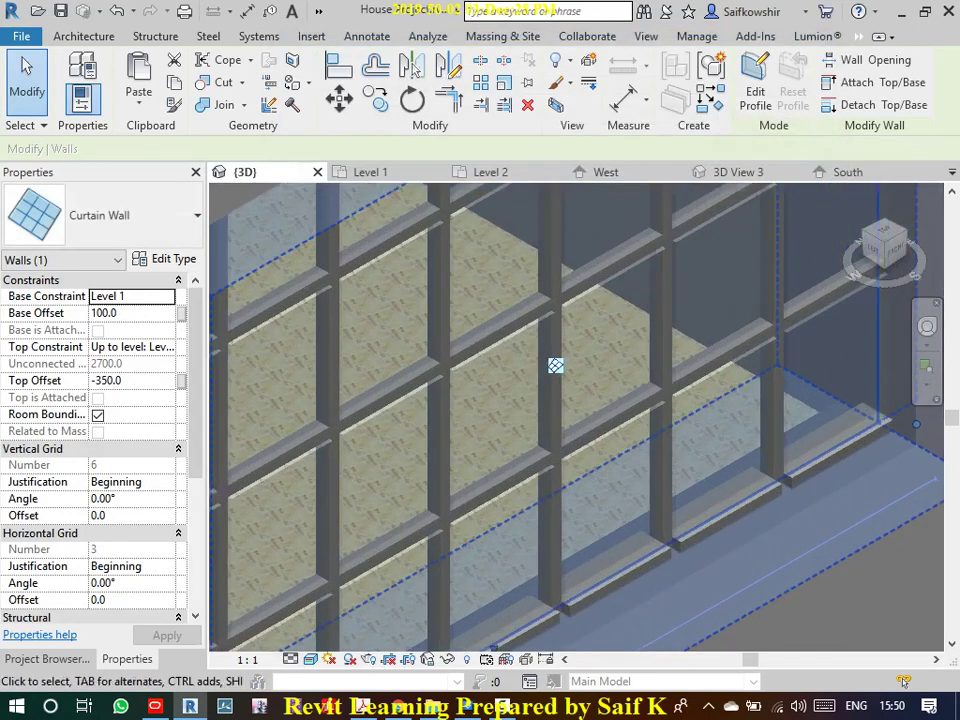
scroll(555, 366, "down", 1)
scroll(636, 345, "down", 2)
scroll(671, 336, "down", 2)
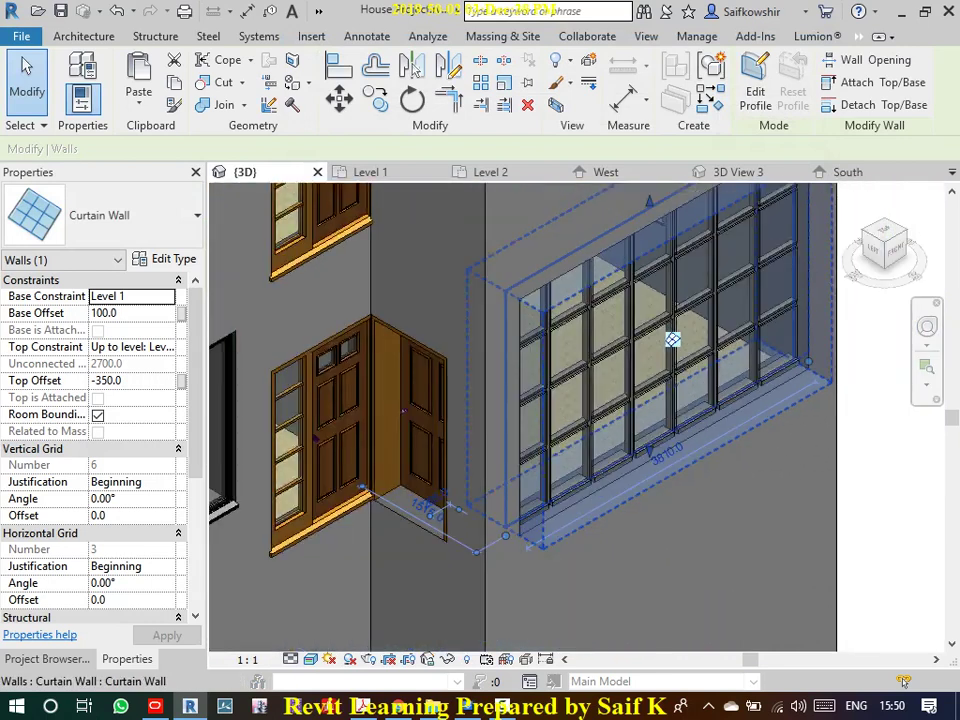
scroll(708, 335, "down", 2)
key("Escape")
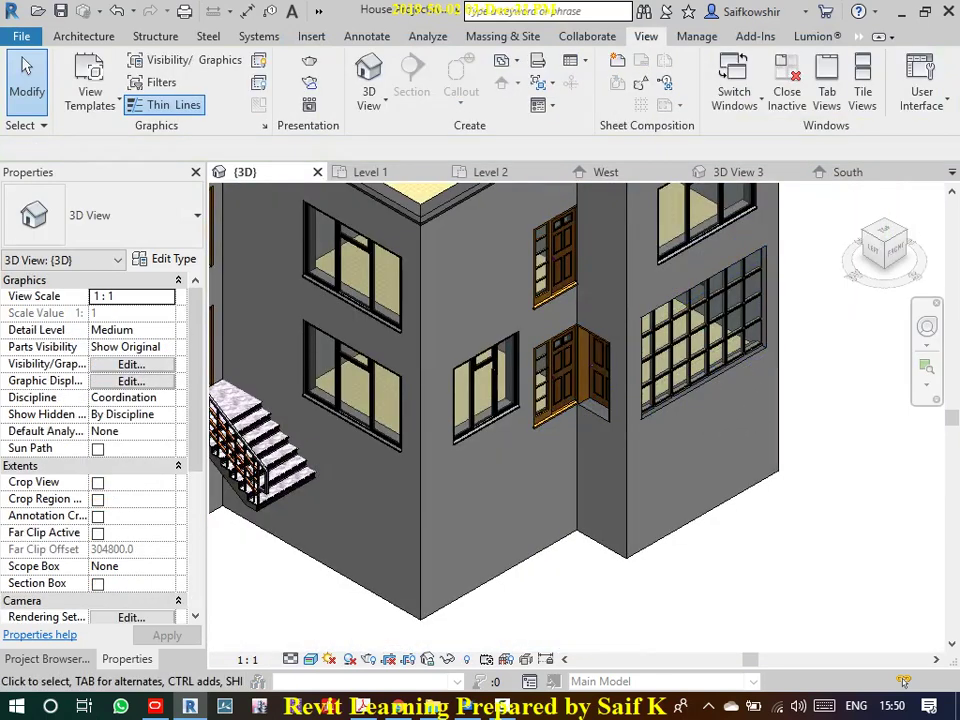
left_click(47, 659)
double_click(80, 256)
scroll(500, 420, "down", 1)
scroll(500, 420, "down", 1)
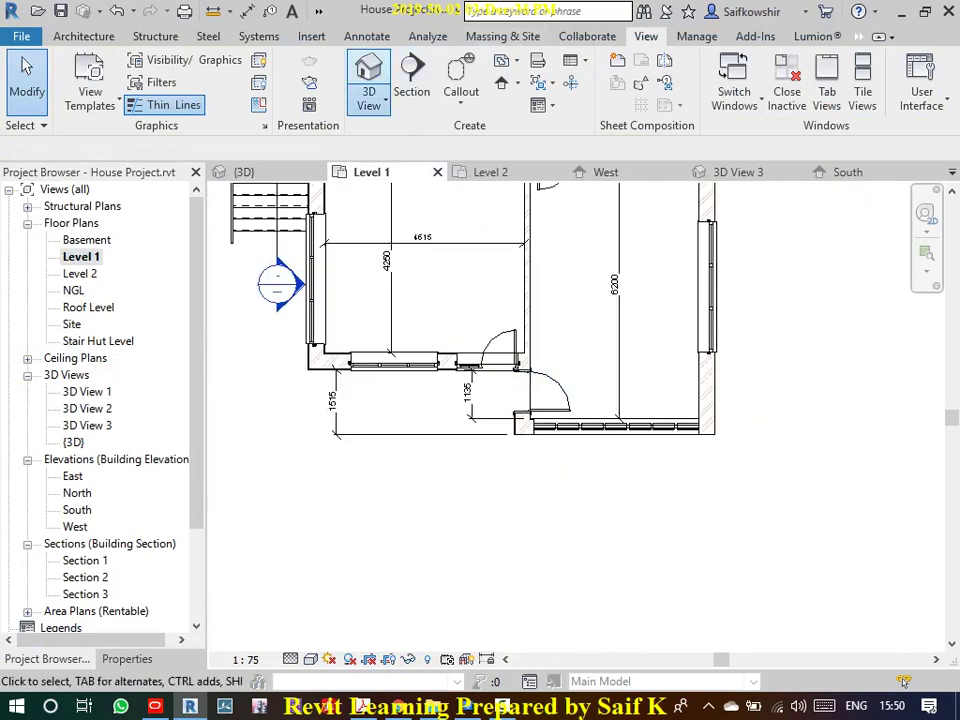
- Place a perspective camera south of the curtain wall aimed beyond it, extending its frame downward and rightward
left_click(369, 95)
left_click(400, 173)
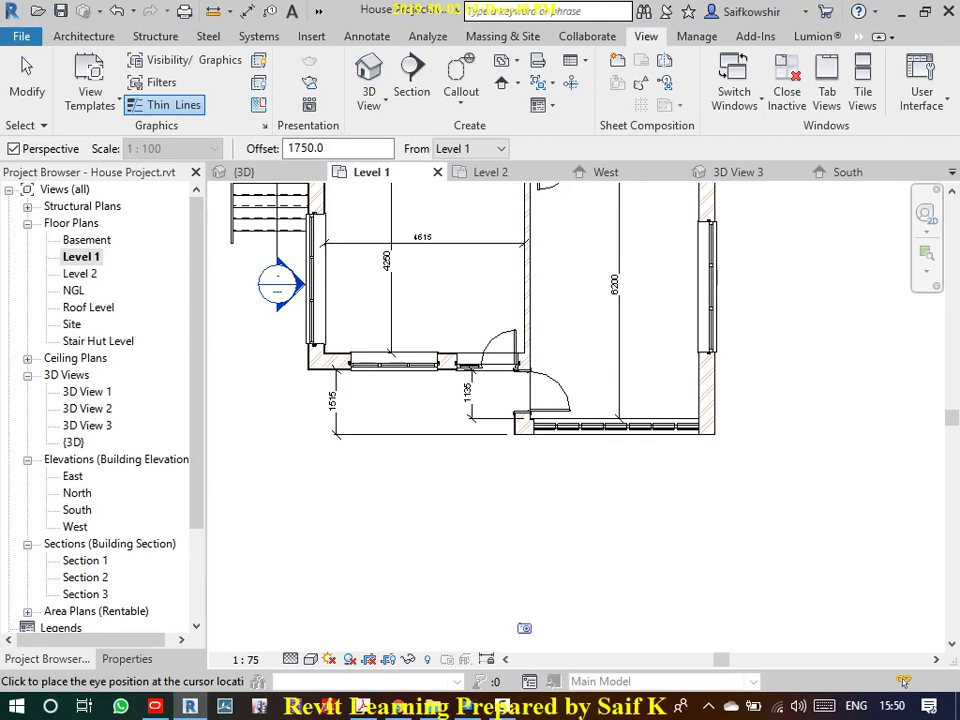
left_click(551, 634)
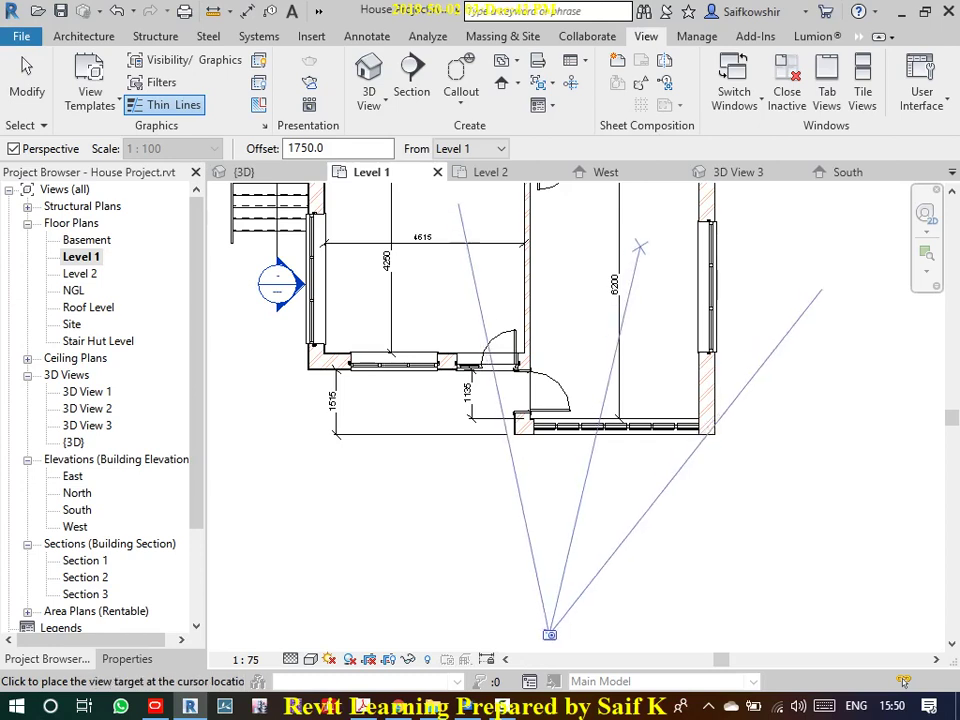
left_click(520, 250)
scroll(686, 431, "down", 3)
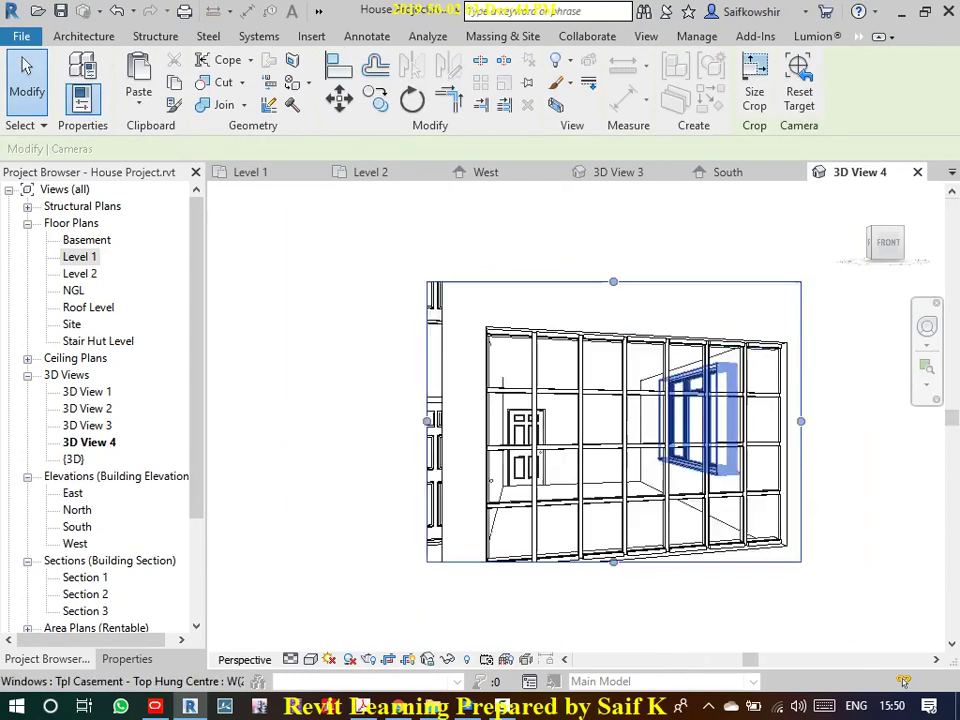
scroll(686, 431, "down", 1)
left_click_drag(622, 545, 622, 634)
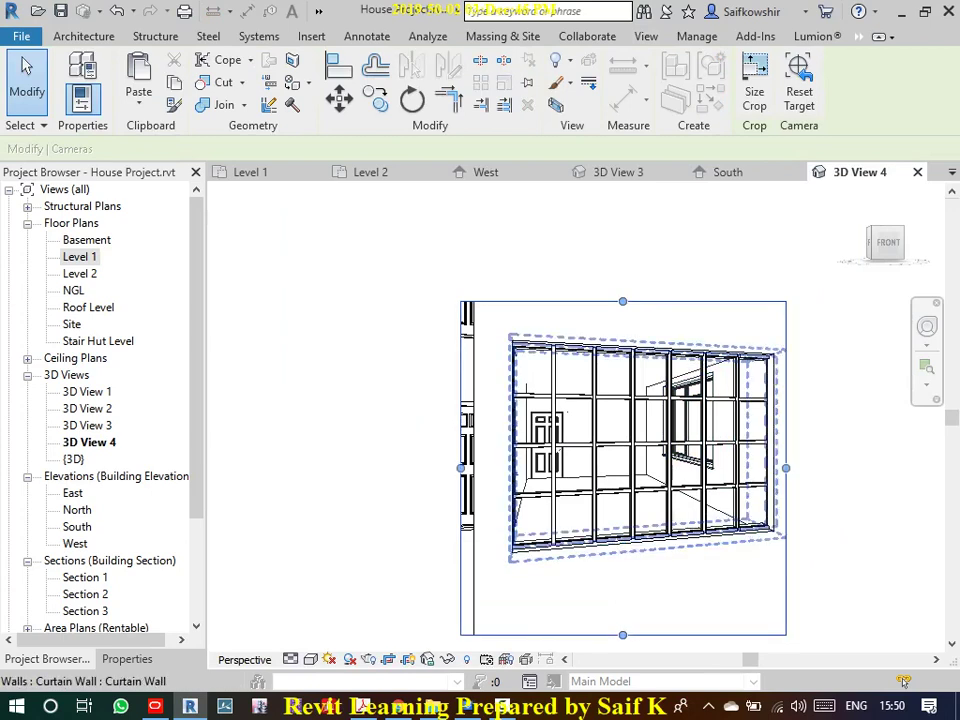
left_click_drag(786, 468, 818, 468)
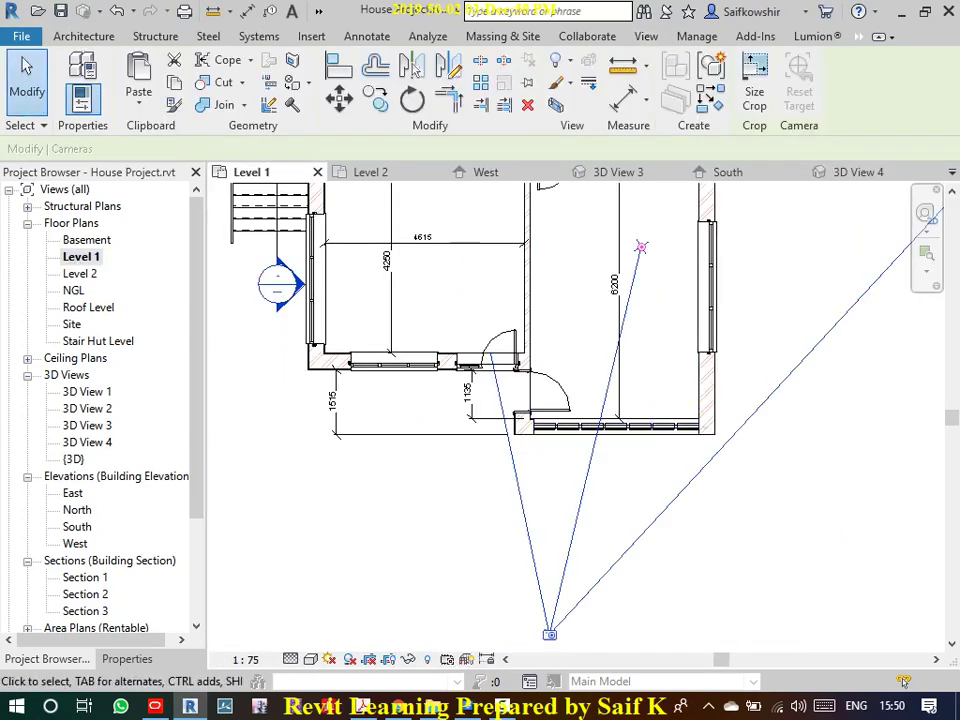
scroll(635, 428, "up", 2)
scroll(635, 428, "up", 2)
scroll(635, 428, "up", 2)
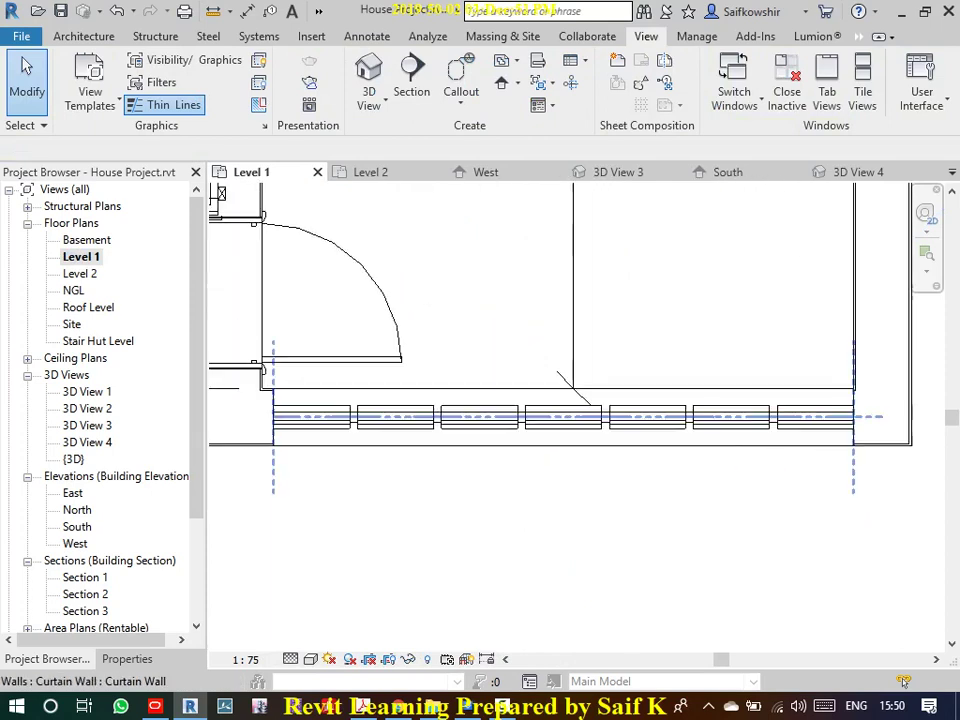
scroll(788, 425, "up", 1)
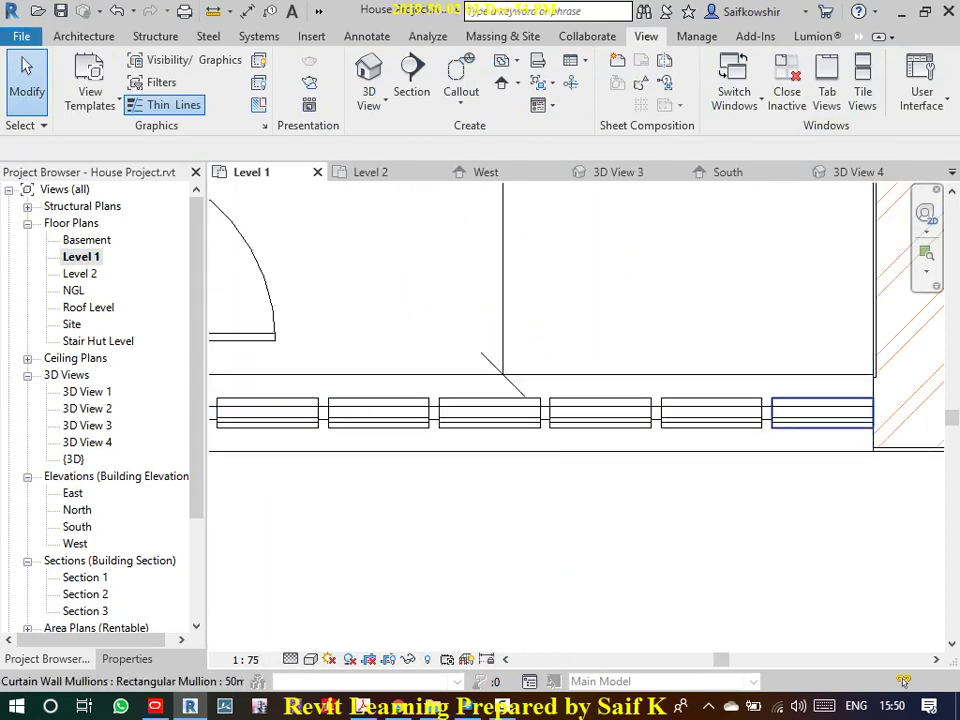
left_click(791, 412)
key("Tab")
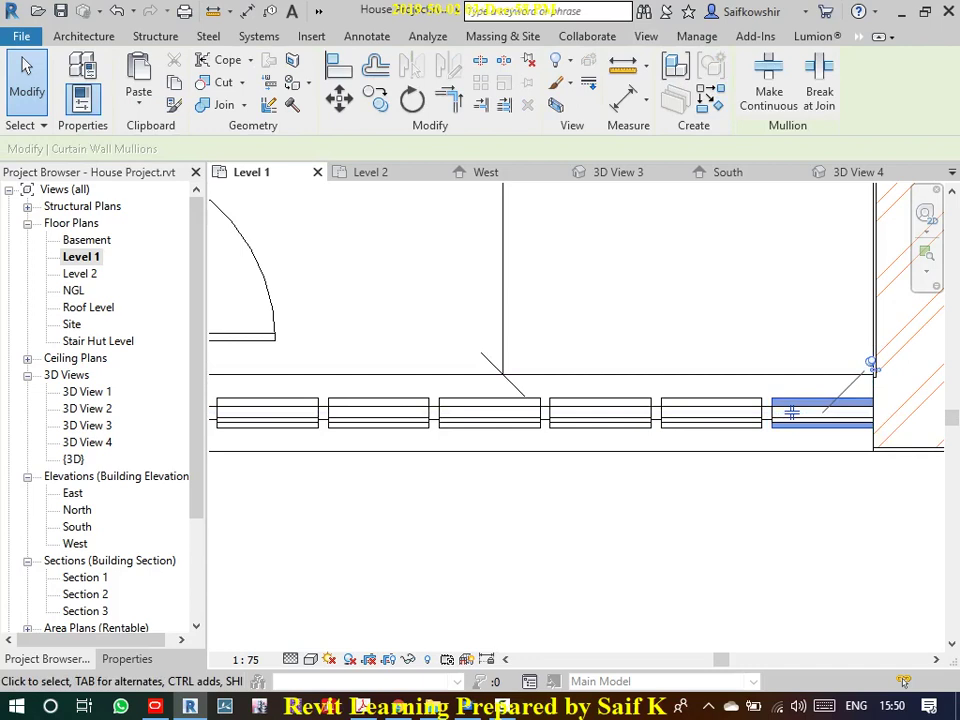
scroll(793, 390, "up", 2)
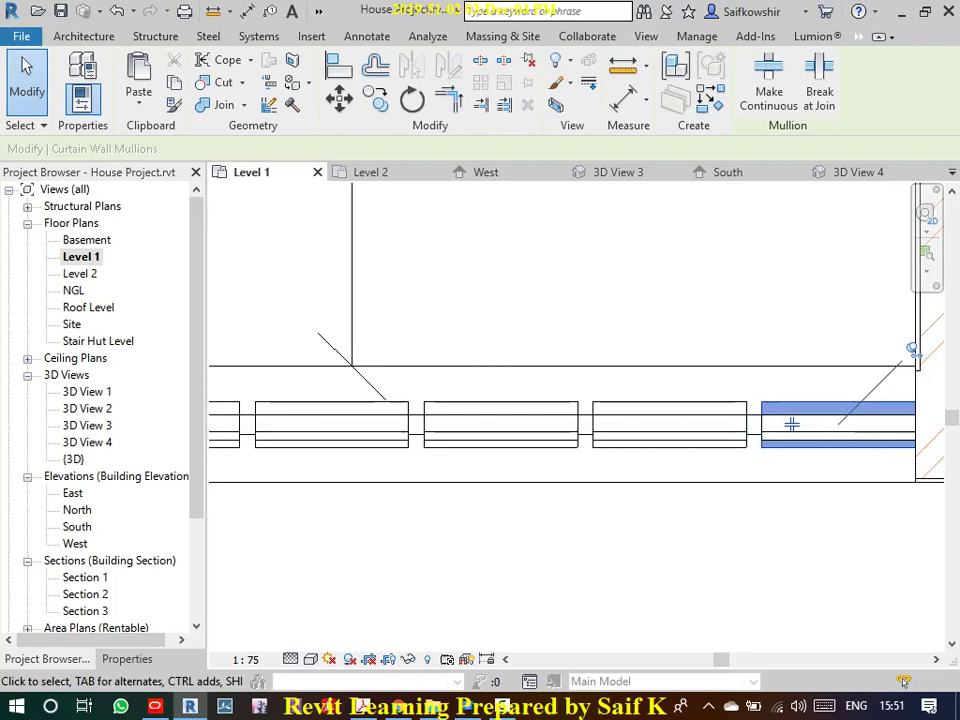
key("Escape")
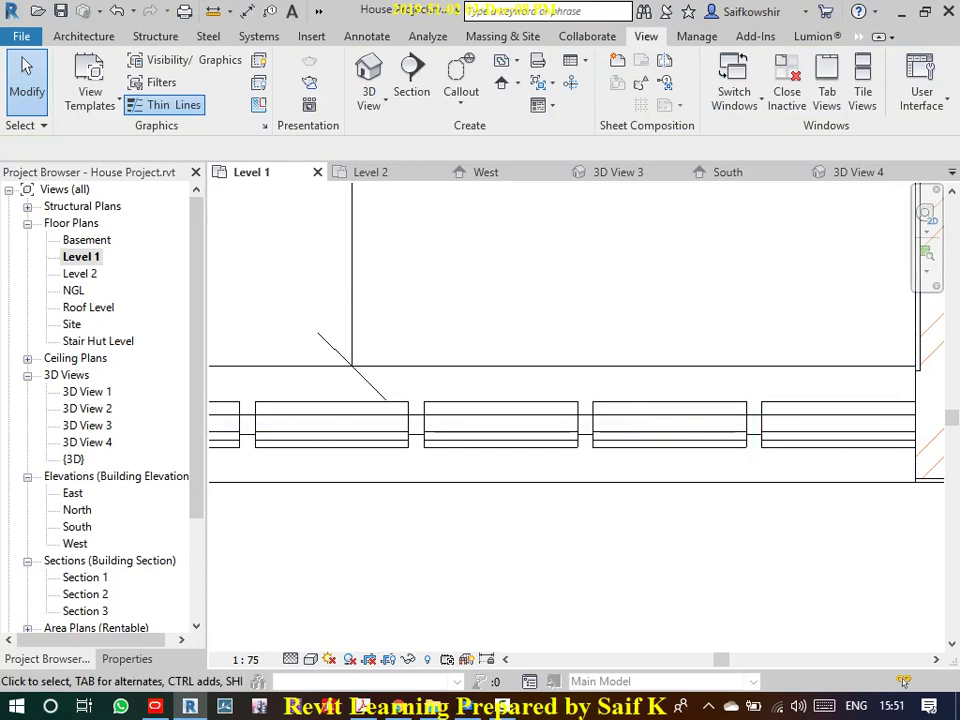
scroll(754, 528, "down", 4)
scroll(754, 528, "down", 1)
- Place a new perspective camera inside the room, aimed at the curtain wall
left_click(369, 88)
left_click(375, 259)
scroll(730, 368, "down", 1)
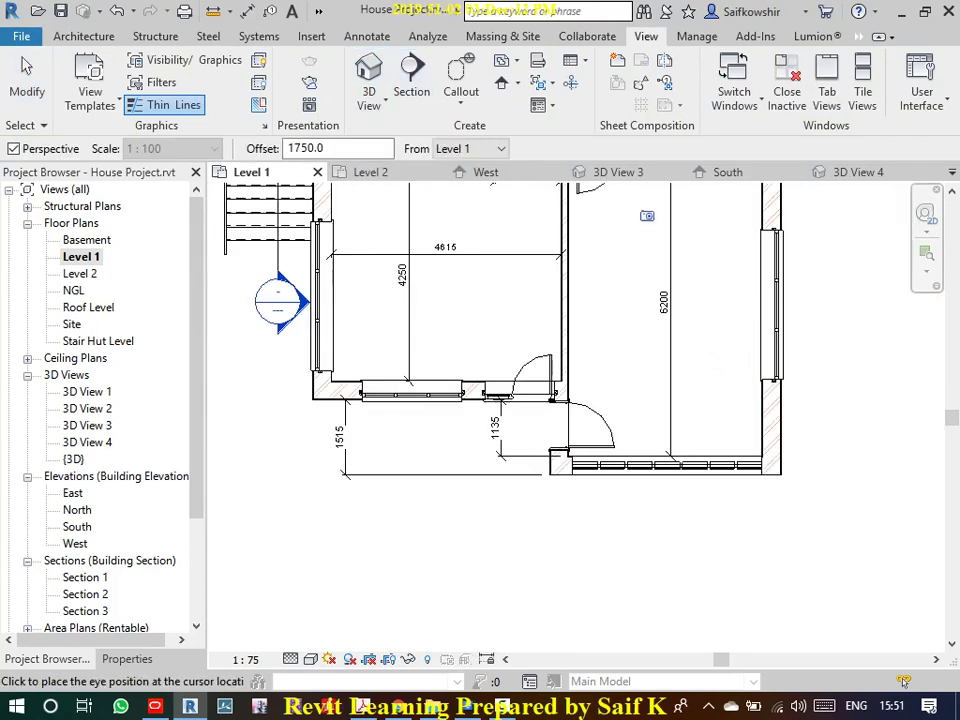
left_click(644, 202)
left_click(654, 378)
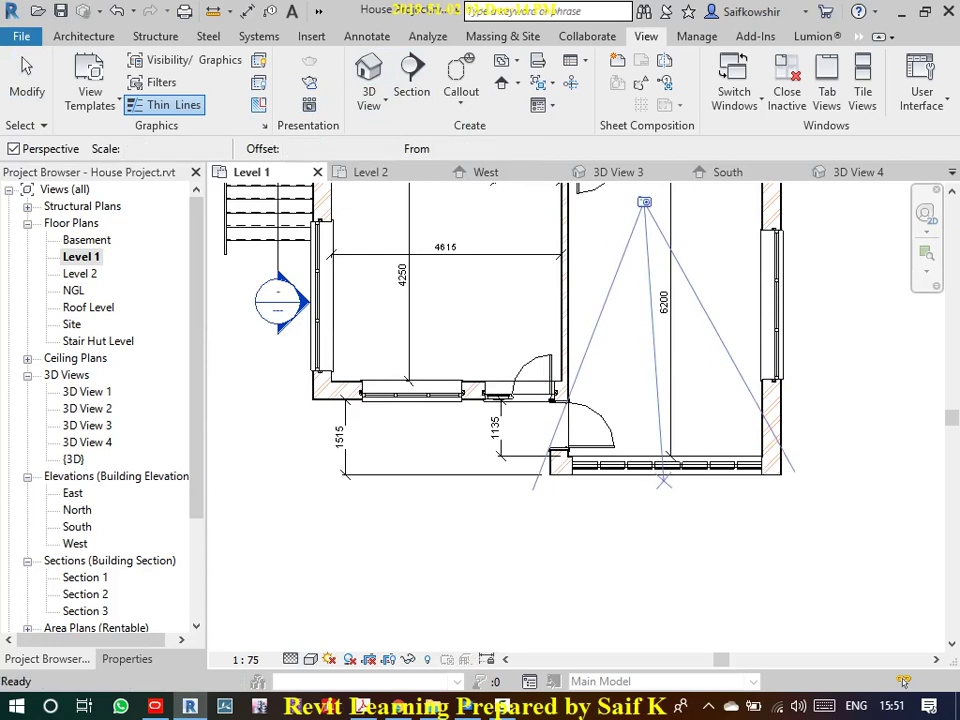
- Enlarge the camera view's frame upward, left, right and downward to show ceiling and floor
left_click_drag(613, 285, 613, 220)
left_click_drag(776, 373, 871, 373)
left_click_drag(451, 373, 373, 373)
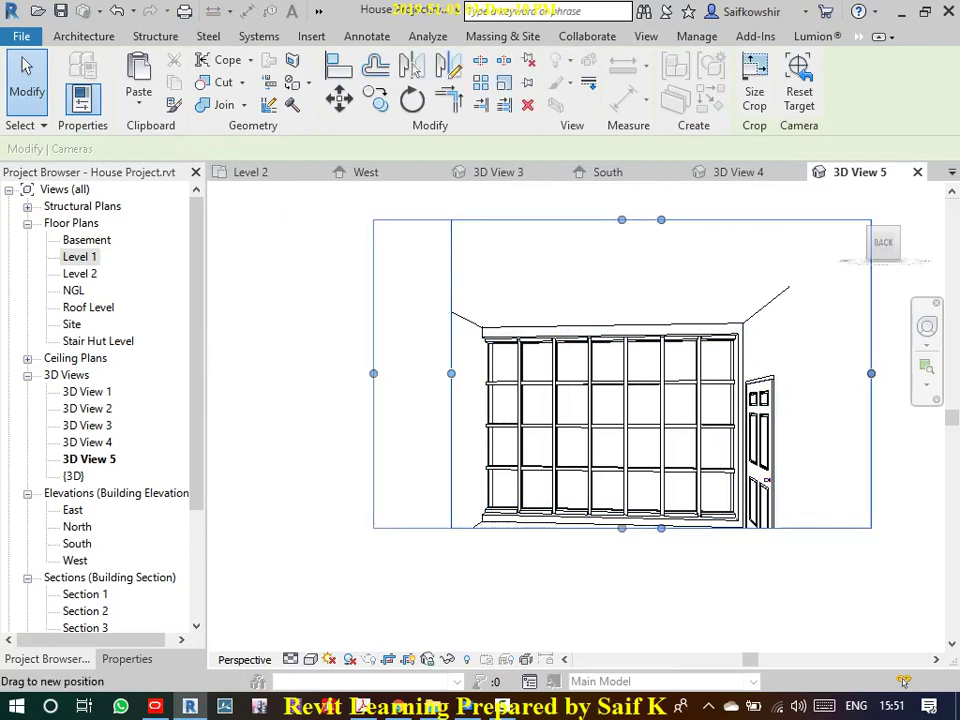
left_click_drag(622, 528, 622, 625)
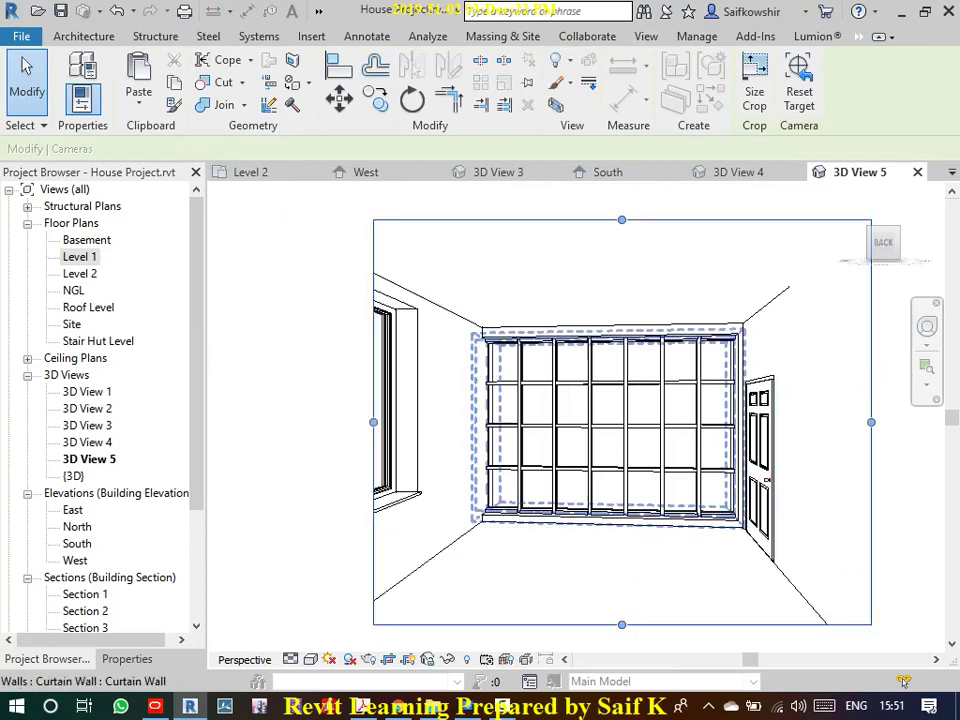
scroll(622, 472, "down", 2)
- Set the view to Realistic visual style and Fine detail level, then recentre the room view
left_click(311, 659)
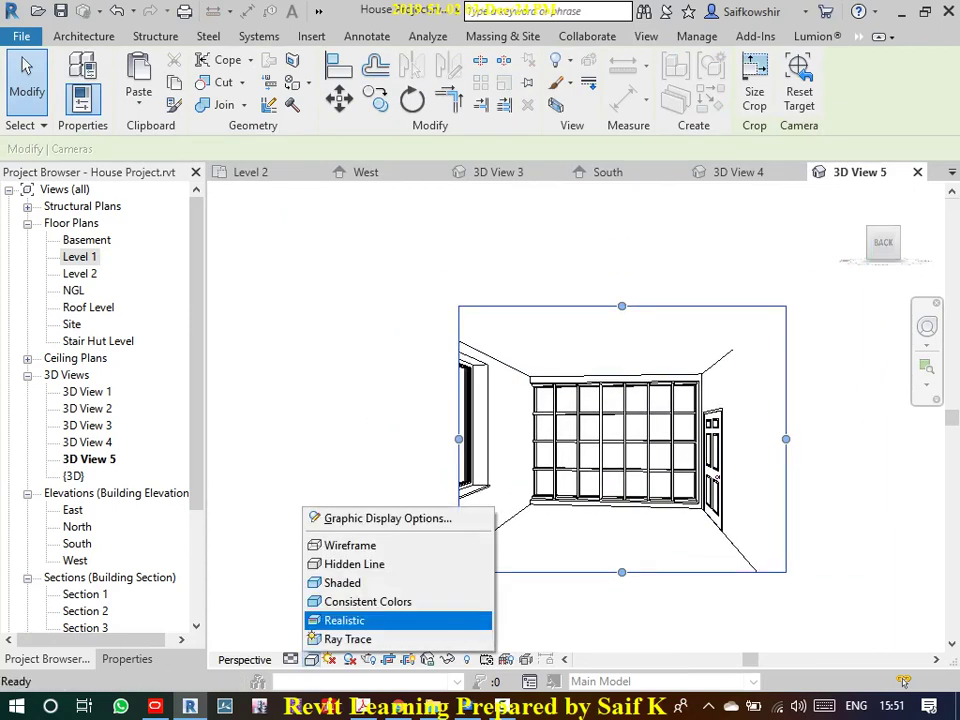
left_click(340, 620)
left_click(291, 659)
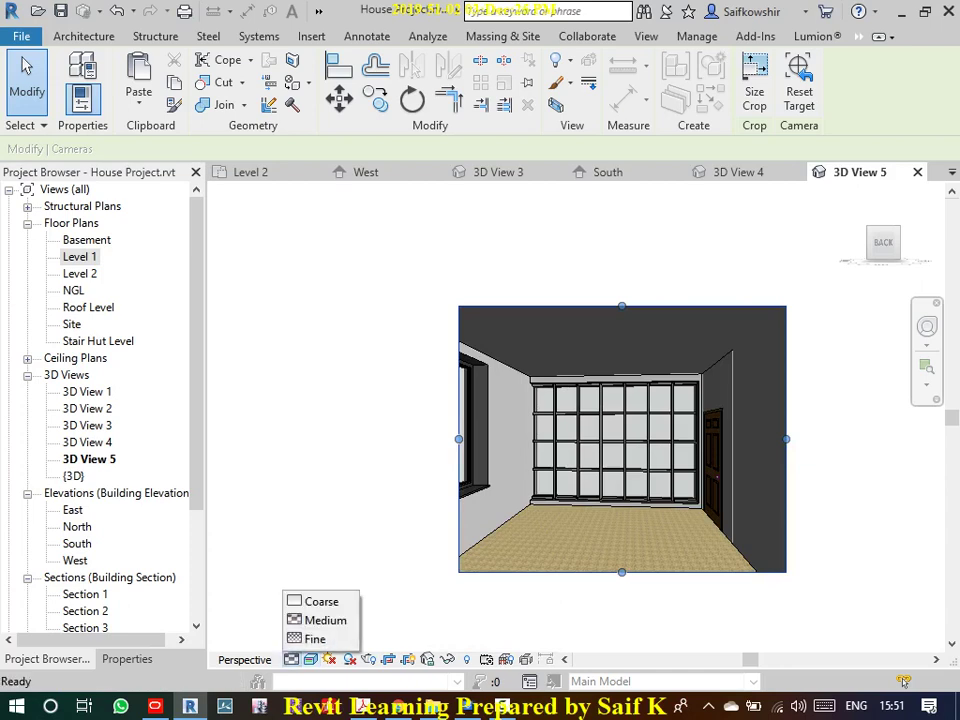
left_click(315, 638)
left_click(646, 36)
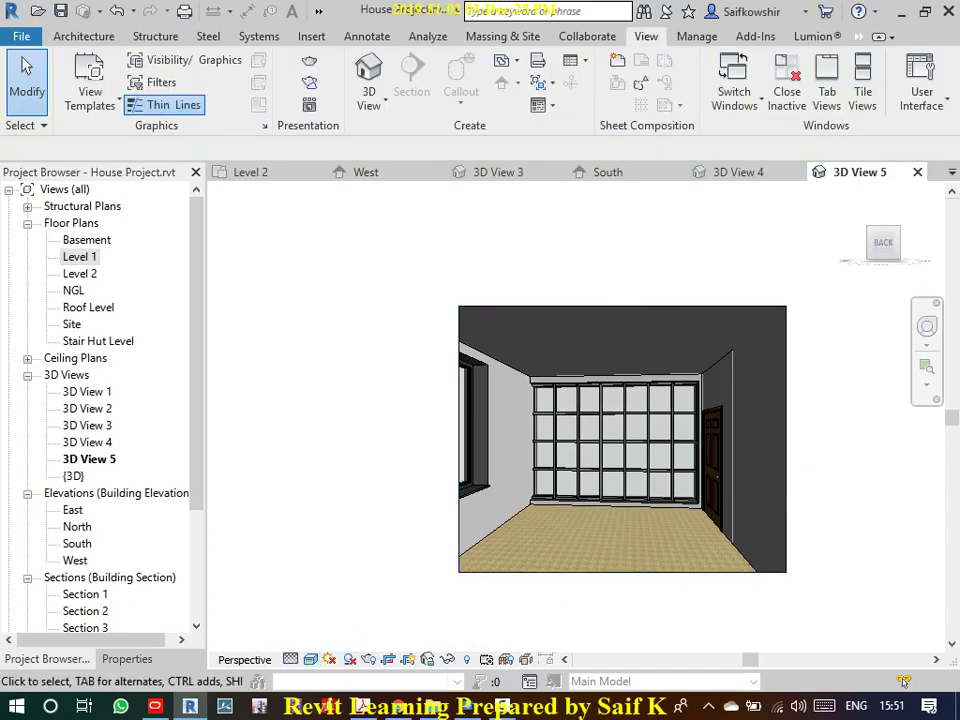
scroll(684, 470, "up", 3)
scroll(697, 400, "down", 1)
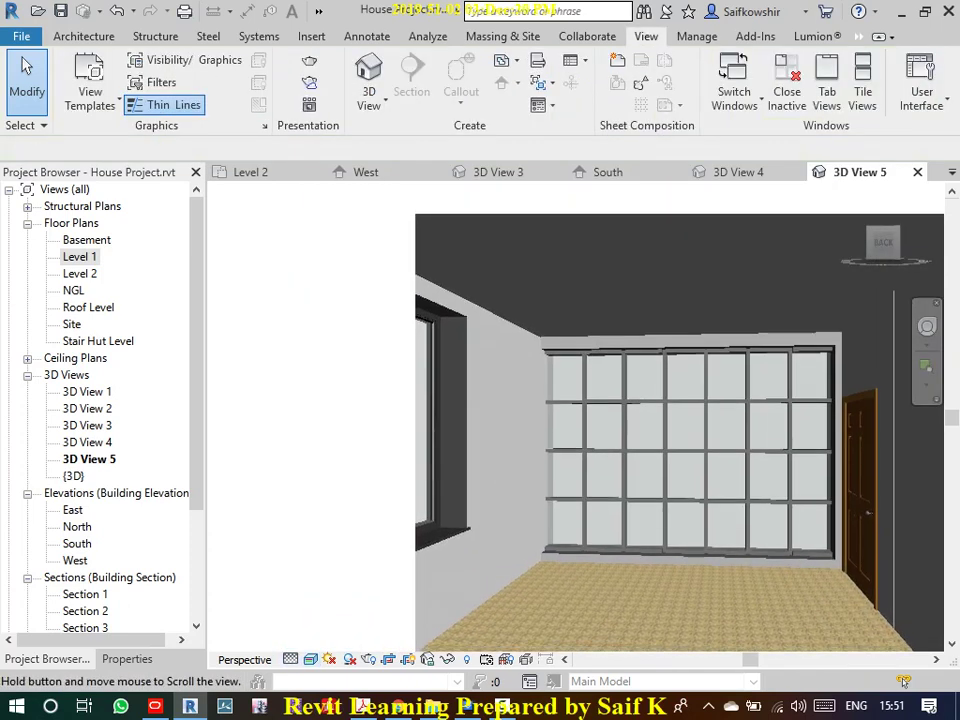
mouse_move(640, 640)
middle_mouse_down()
mouse_move(648, 628)
mouse_move(705, 655)
middle_mouse_up()
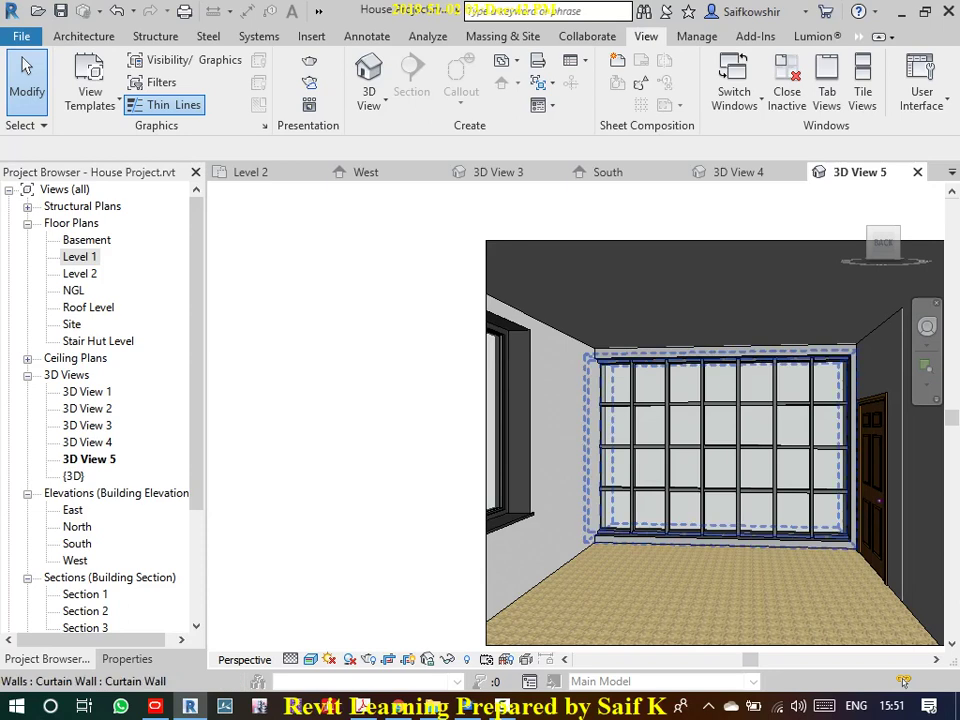
- Select the curtain wall and apply a Base Offset of 800 in Properties
left_click(718, 448)
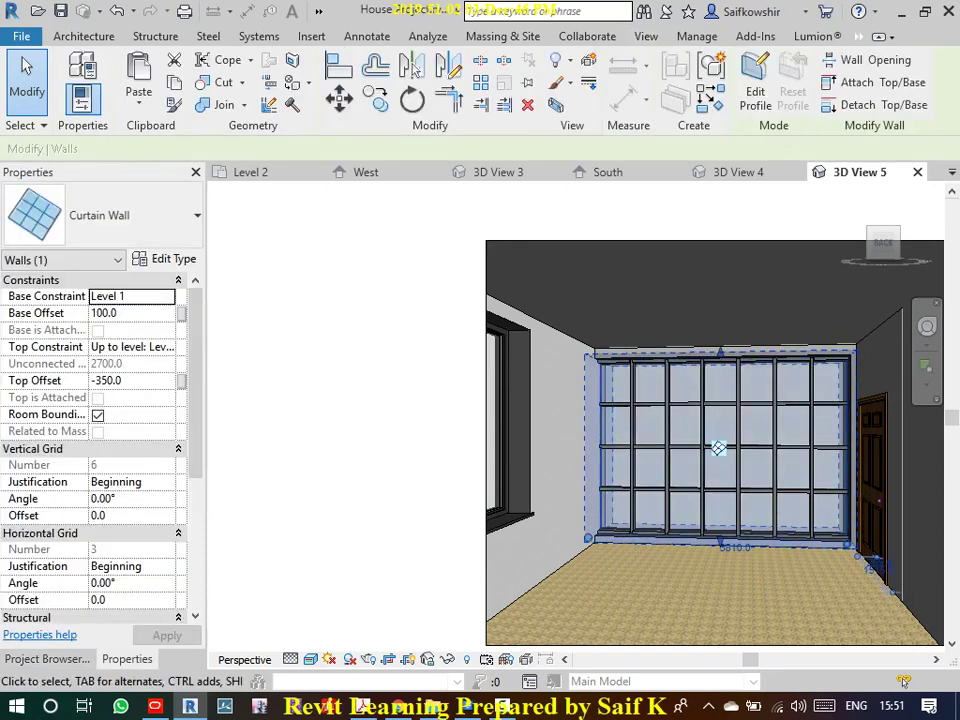
key("Tab")
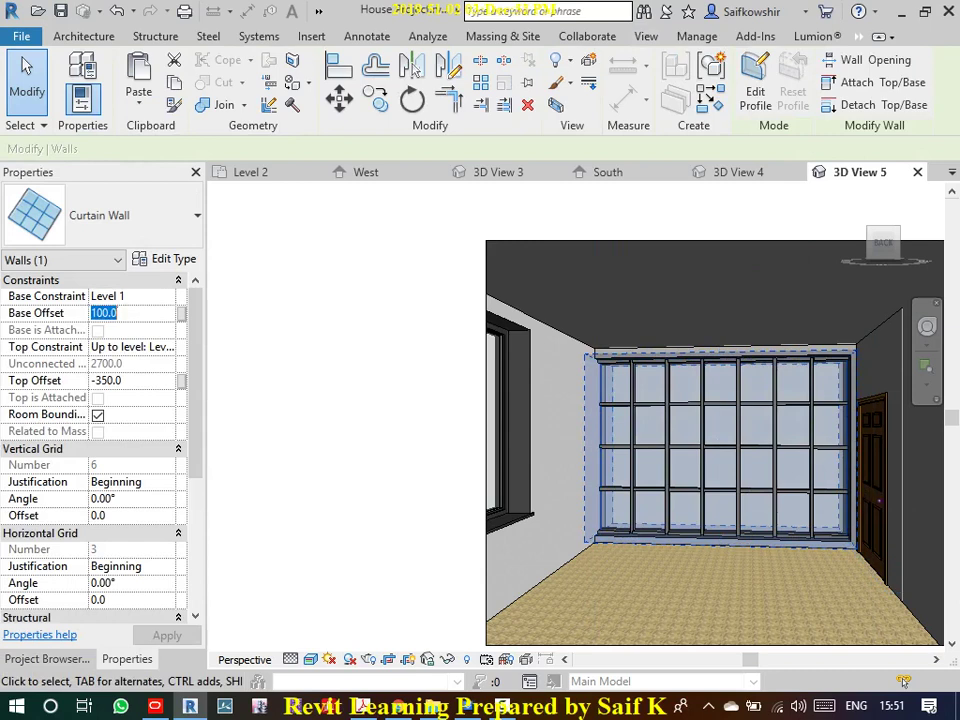
type("00")
key("BackSpace")
key("BackSpace")
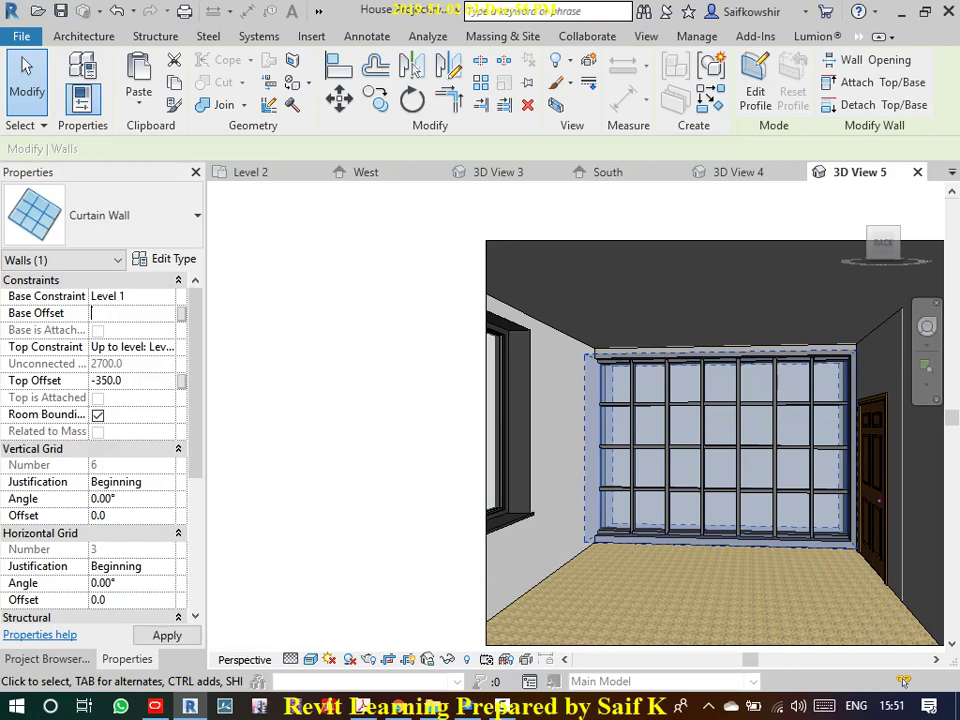
type("800")
left_click(167, 635)
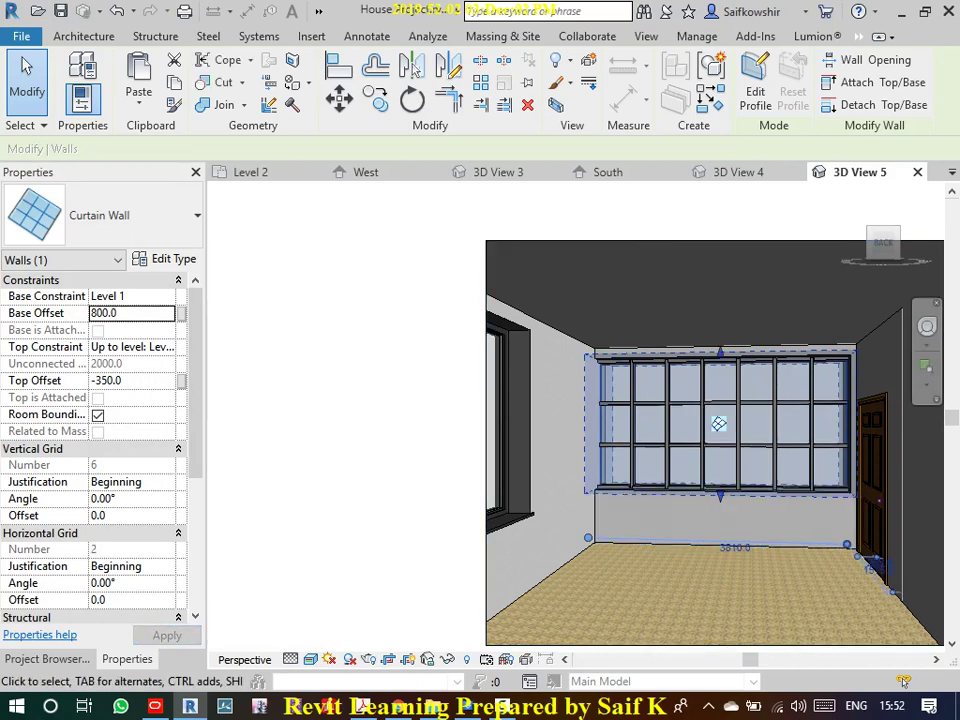
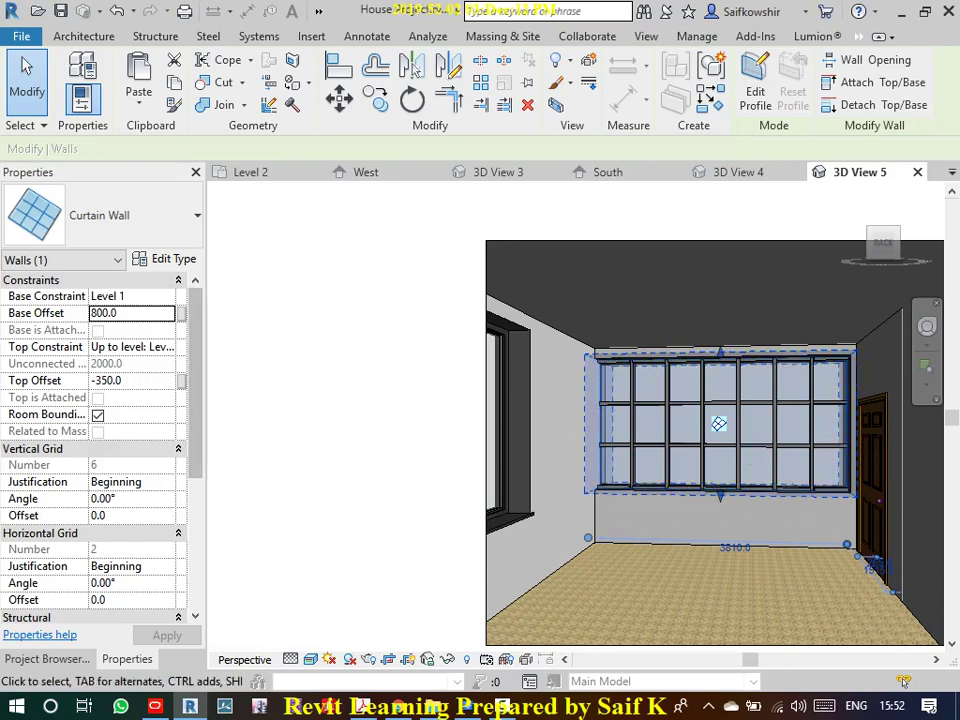
- Change the curtain wall's Base Offset from 800 to 100 and deselect it
left_click(104, 313)
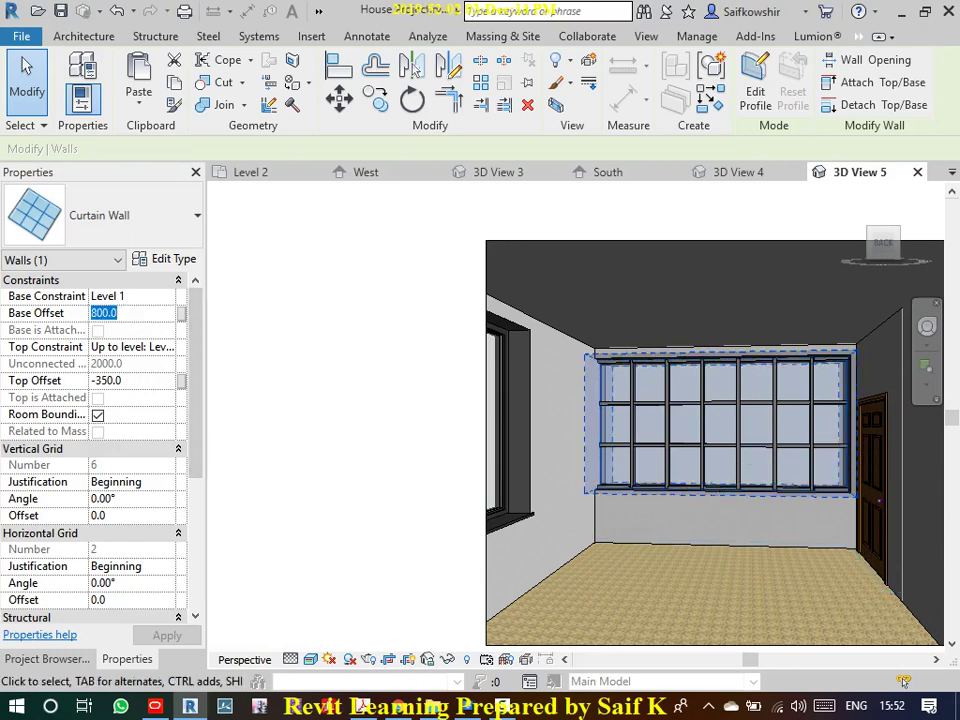
type("100")
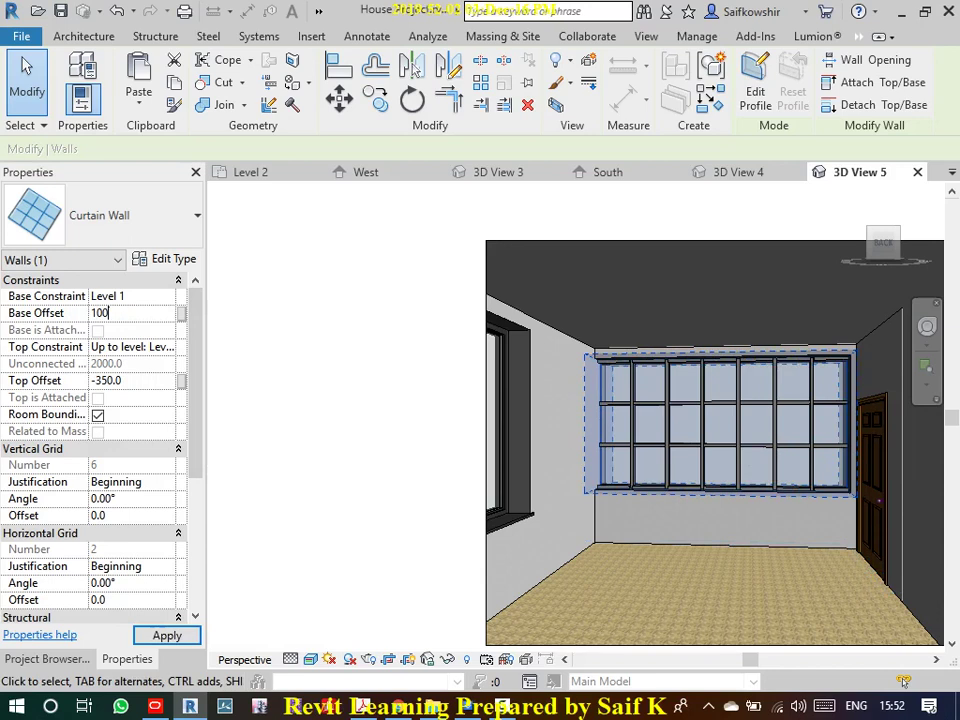
key("Return")
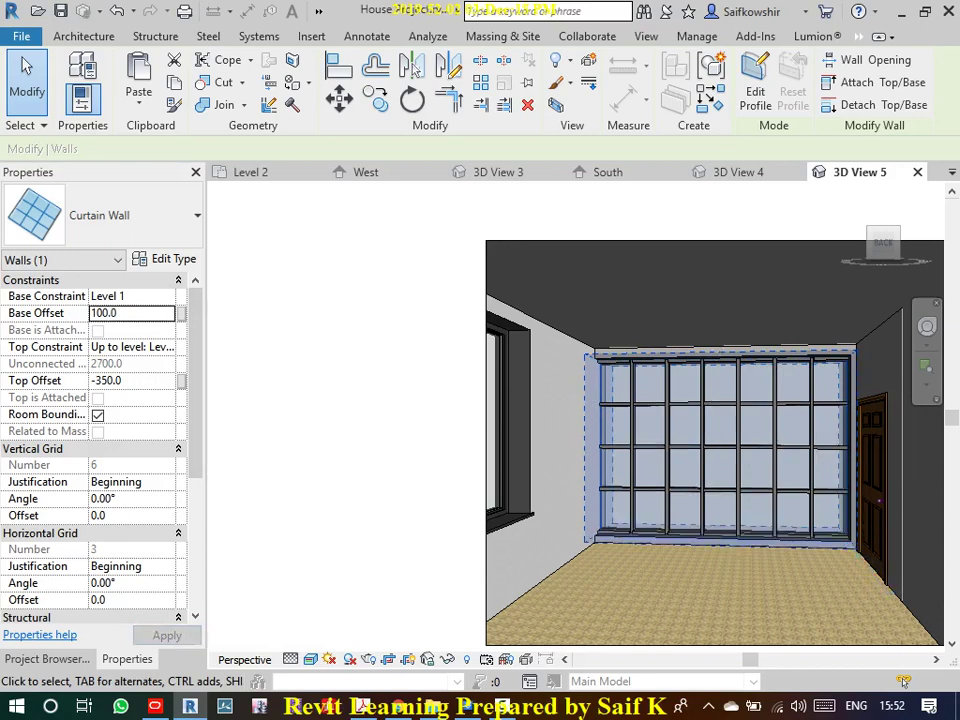
key("Escape")
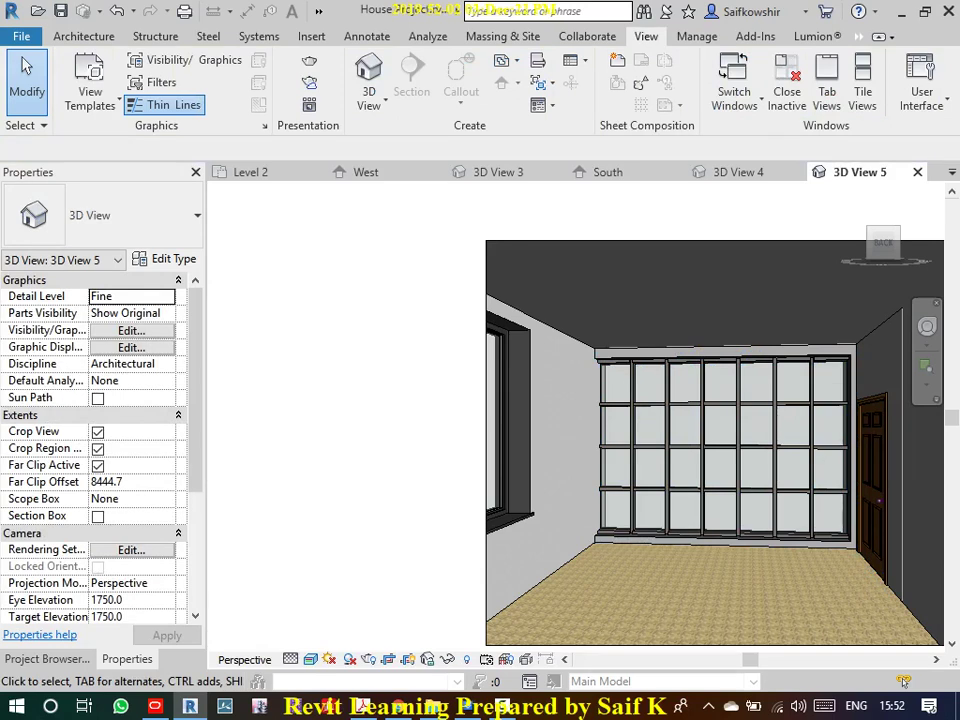
- Open the Level 1 floor plan and use Create Similar on the existing interior stair
left_click(47, 659)
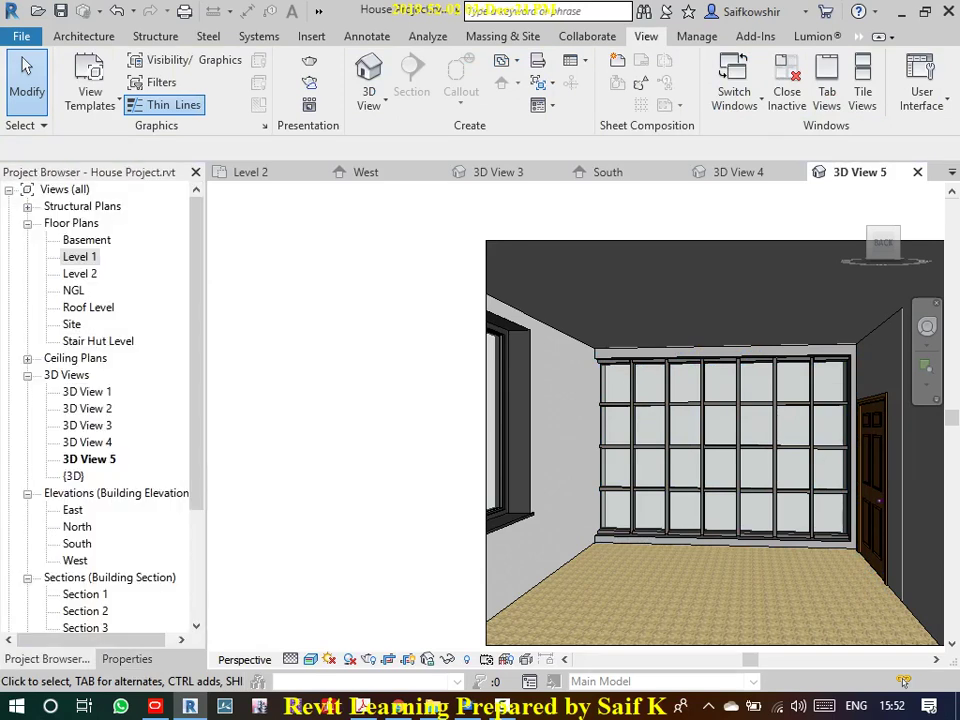
double_click(80, 256)
mouse_move(527, 282)
middle_mouse_down()
mouse_move(528, 310)
mouse_move(566, 394)
middle_mouse_up()
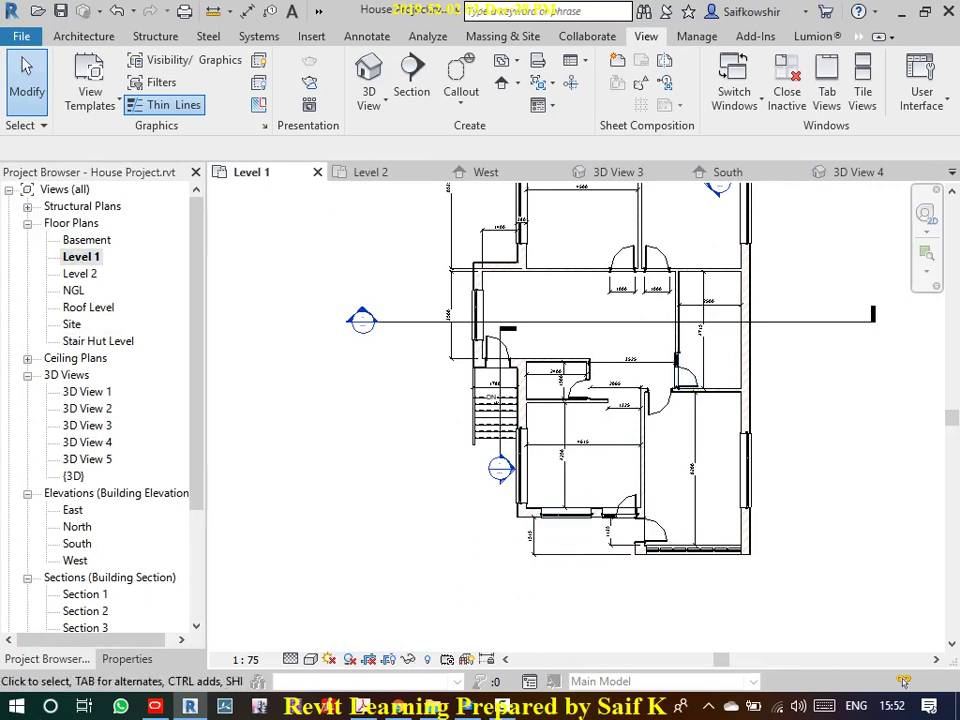
left_click(493, 400)
right_click(489, 400)
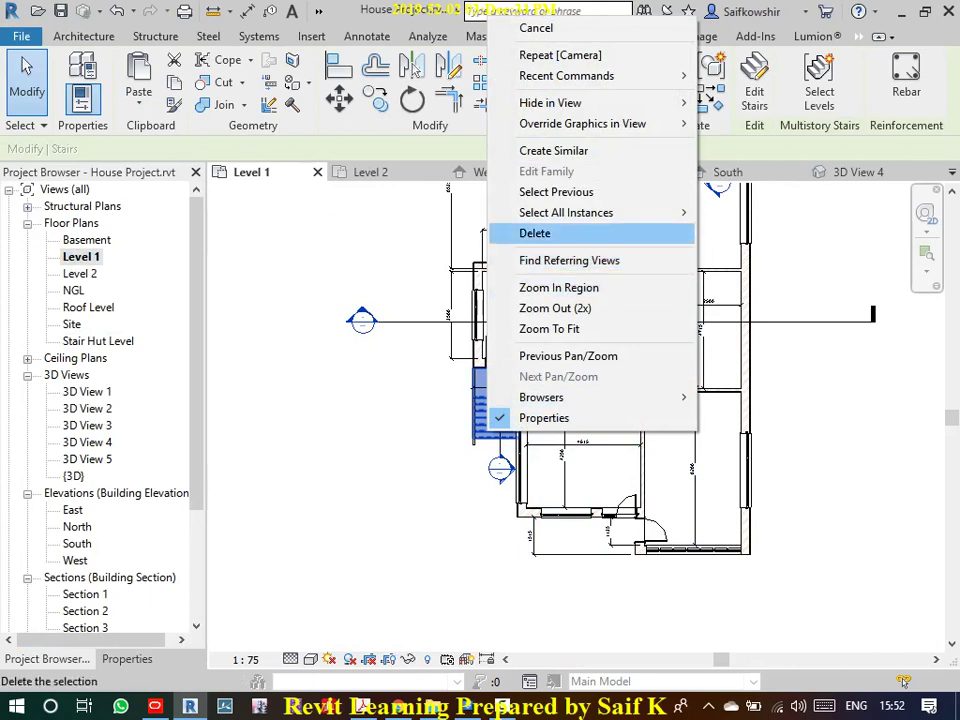
left_click(553, 150)
- Set the new stair's Base Level to NGL and Top Level to Level 1
scroll(592, 530, "up", 1)
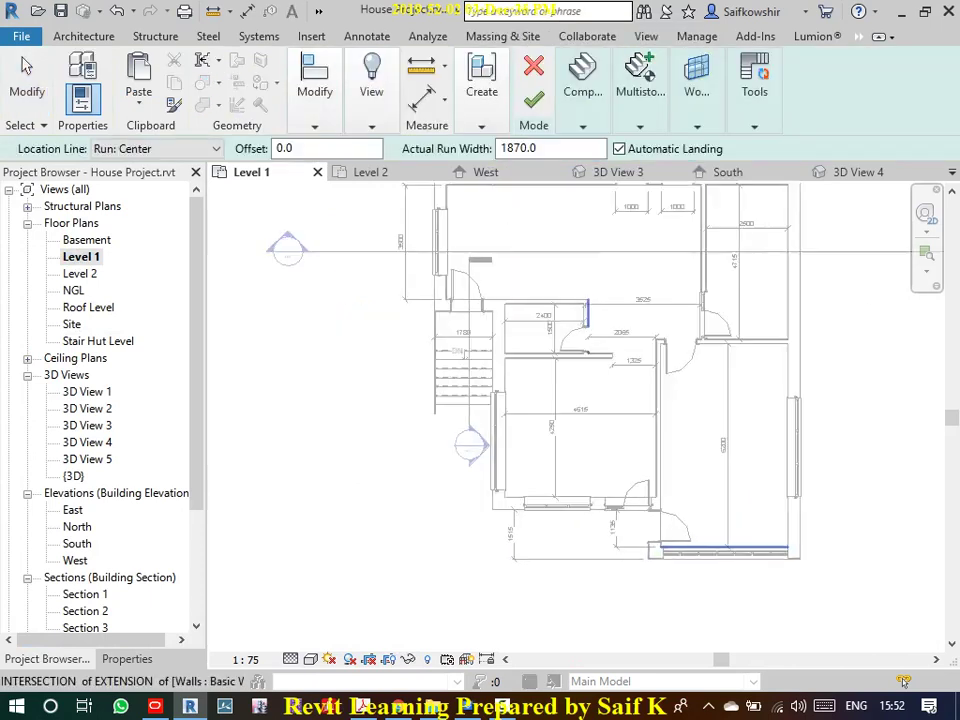
scroll(594, 542, "up", 2)
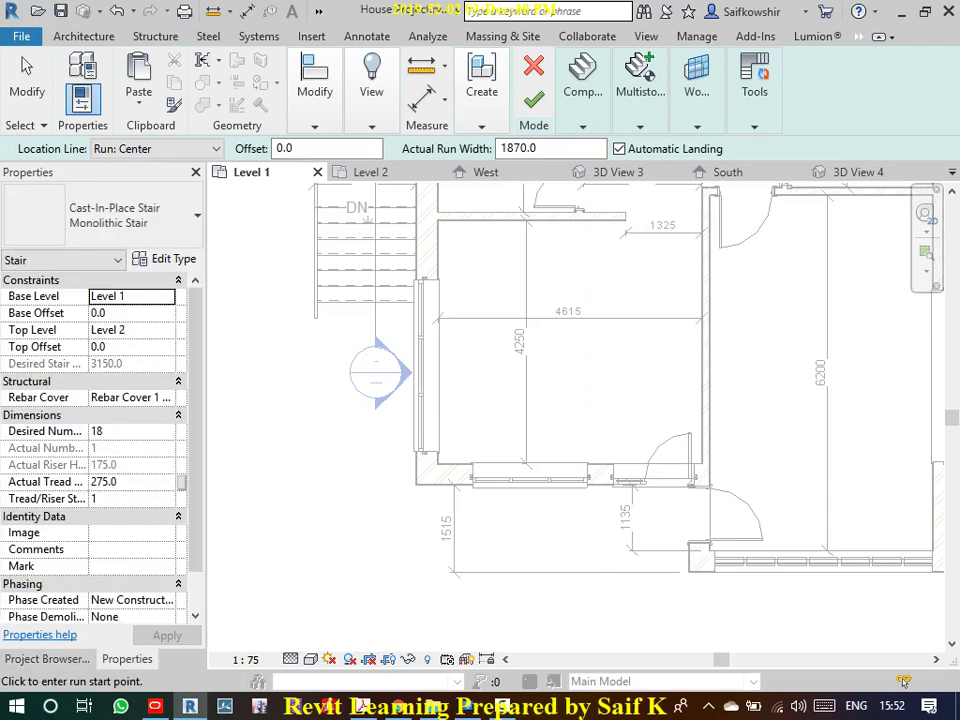
left_click(166, 296)
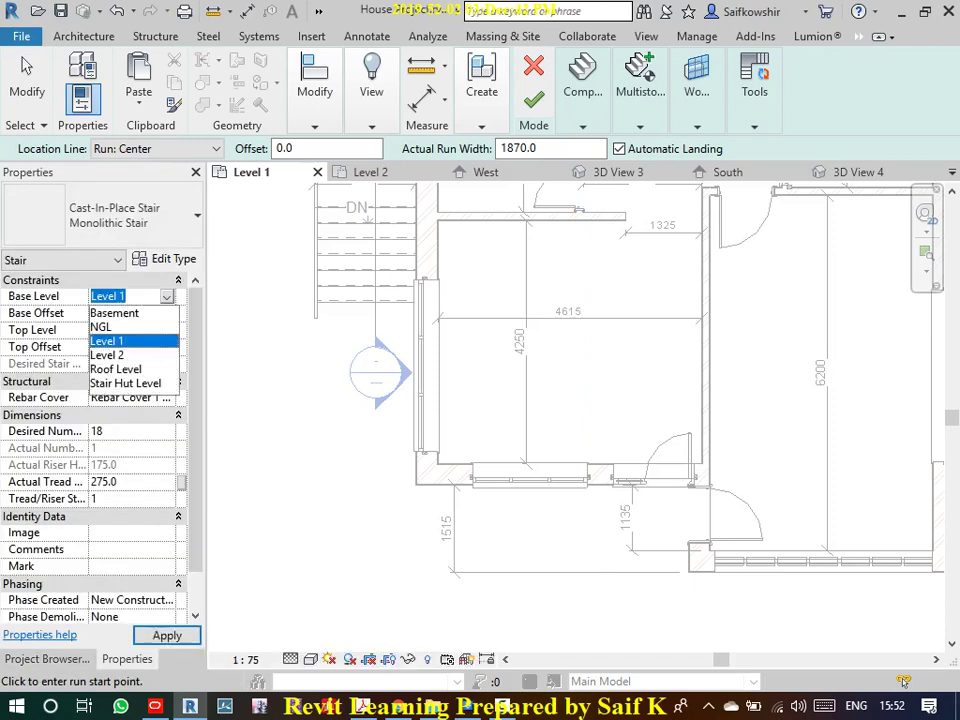
left_click(107, 324)
left_click(166, 330)
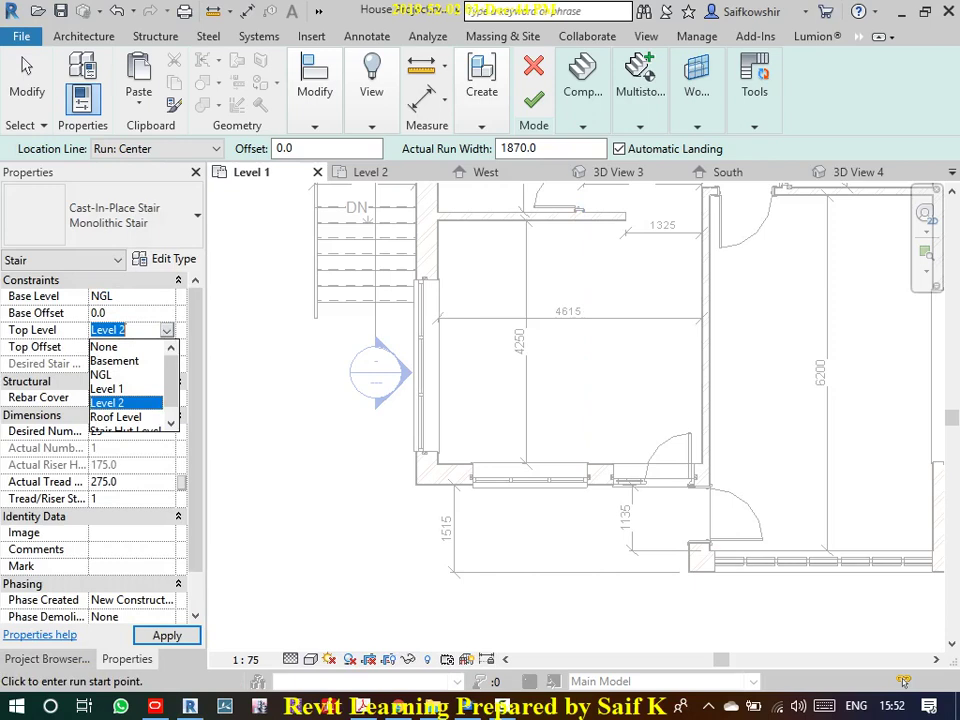
left_click(106, 388)
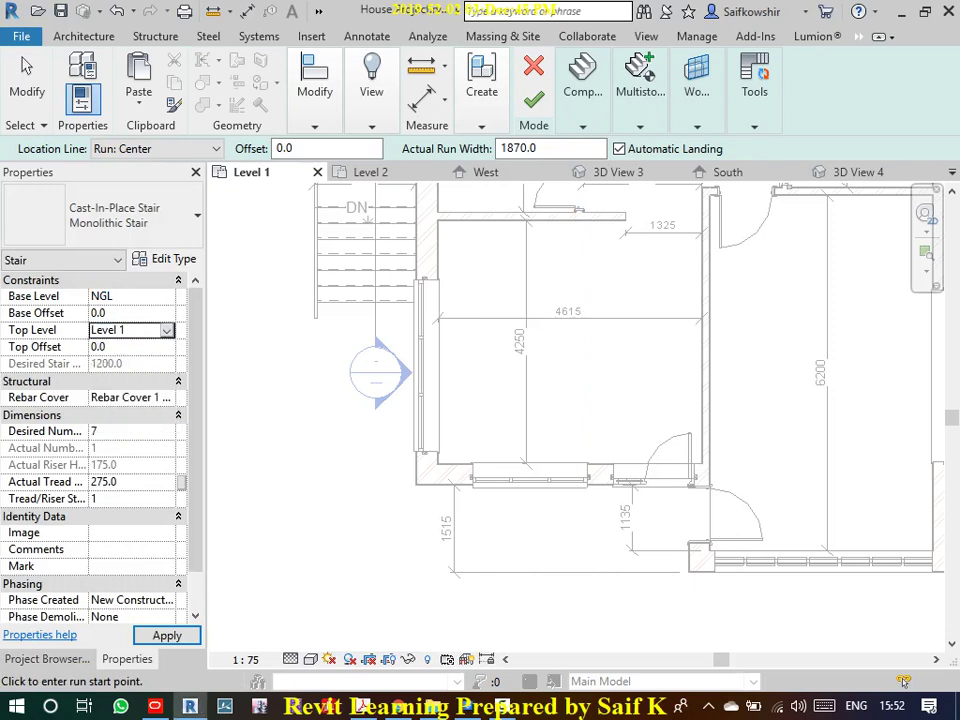
- Place the straight 7-riser run's start and end points below the entrance wall
scroll(573, 363, "up", 2)
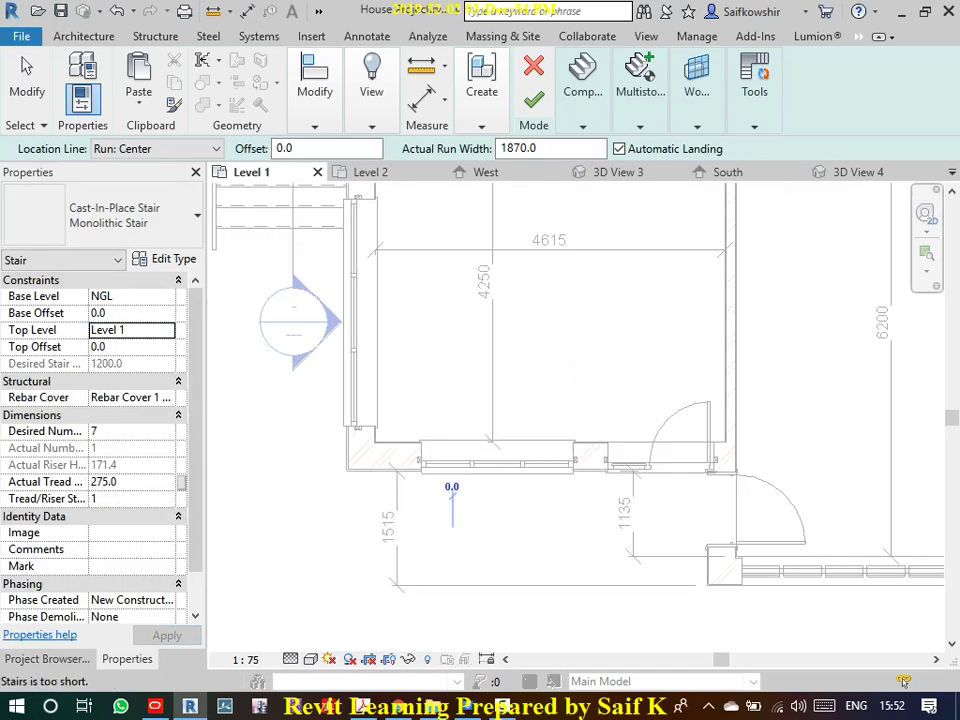
left_click(450, 496)
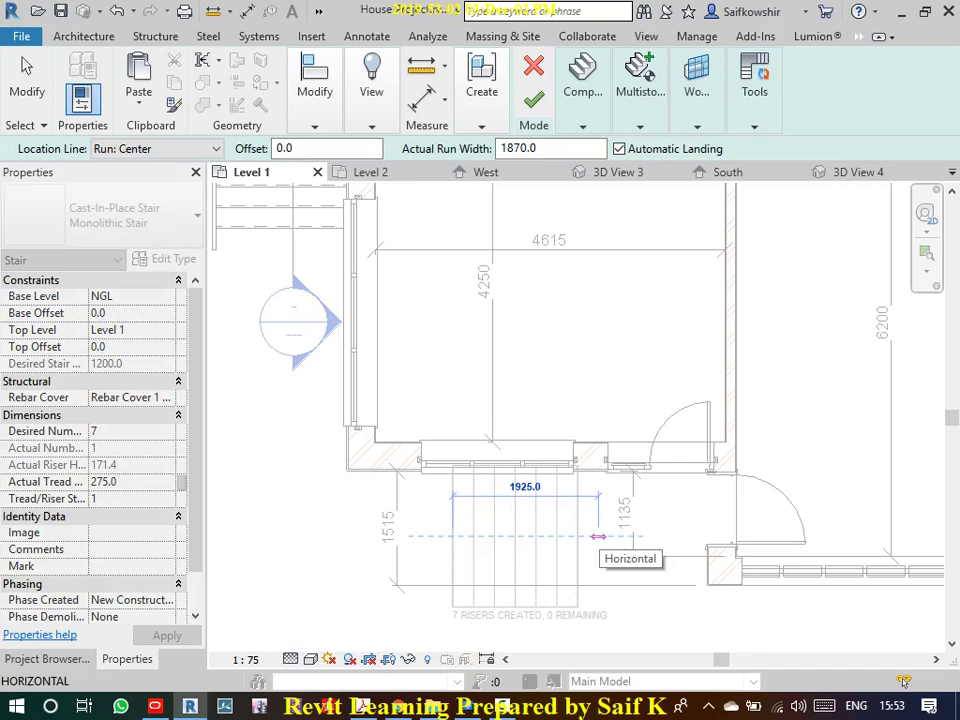
left_click(598, 536)
- Drag the new run's edges until its Actual Run Width is 1515, then deselect it
key("Escape")
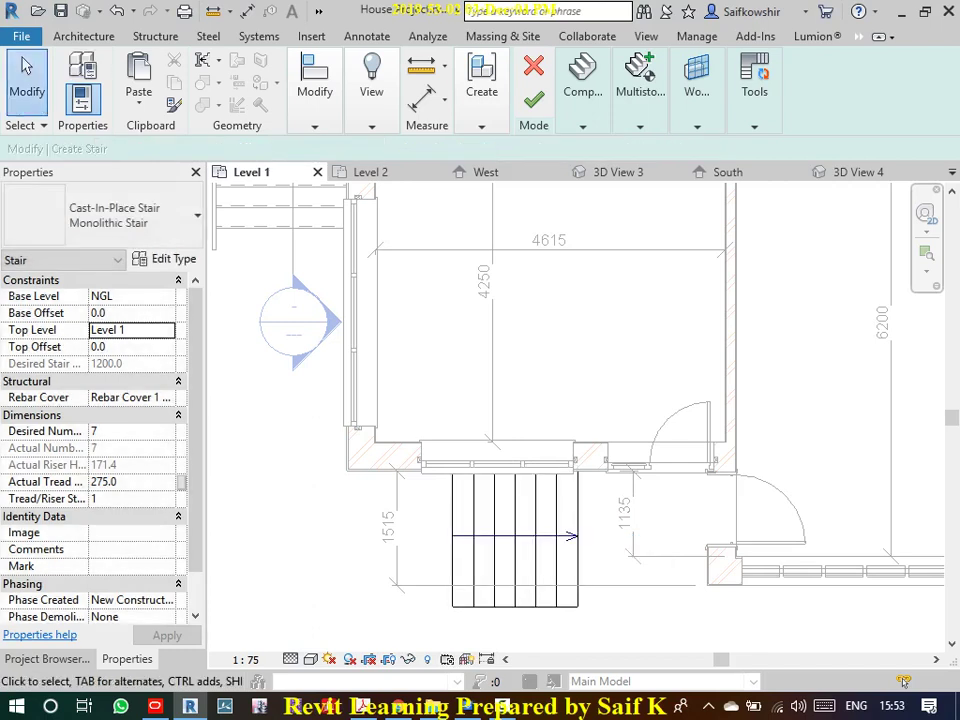
left_click(515, 540)
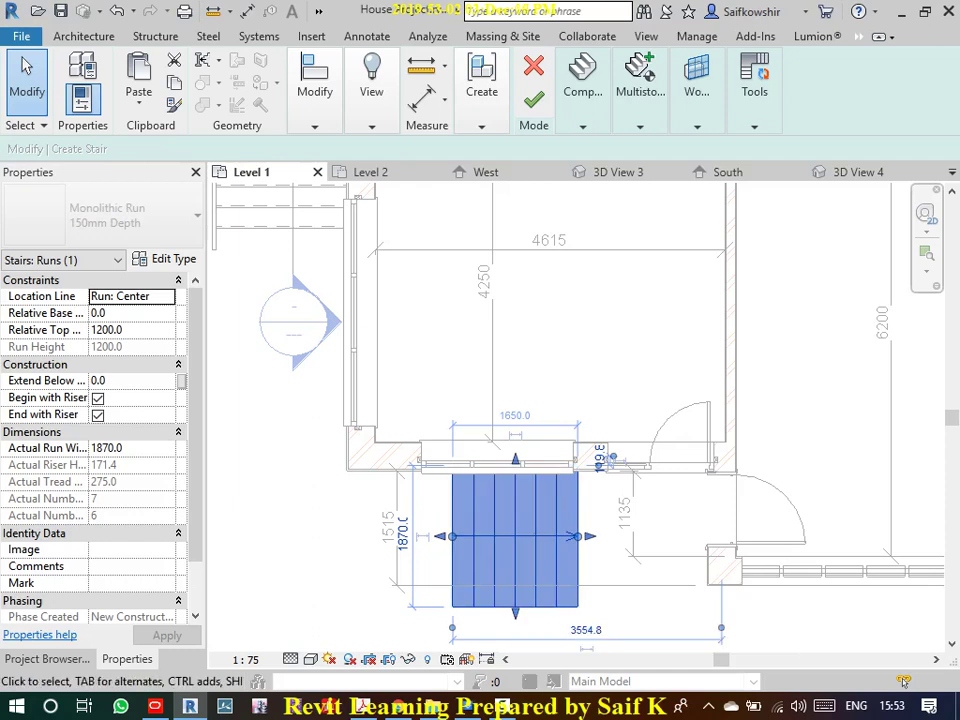
mouse_move(515, 459)
left_mouse_down()
mouse_move(515, 474)
mouse_move(504, 461)
left_mouse_up()
scroll(526, 474, "up", 2)
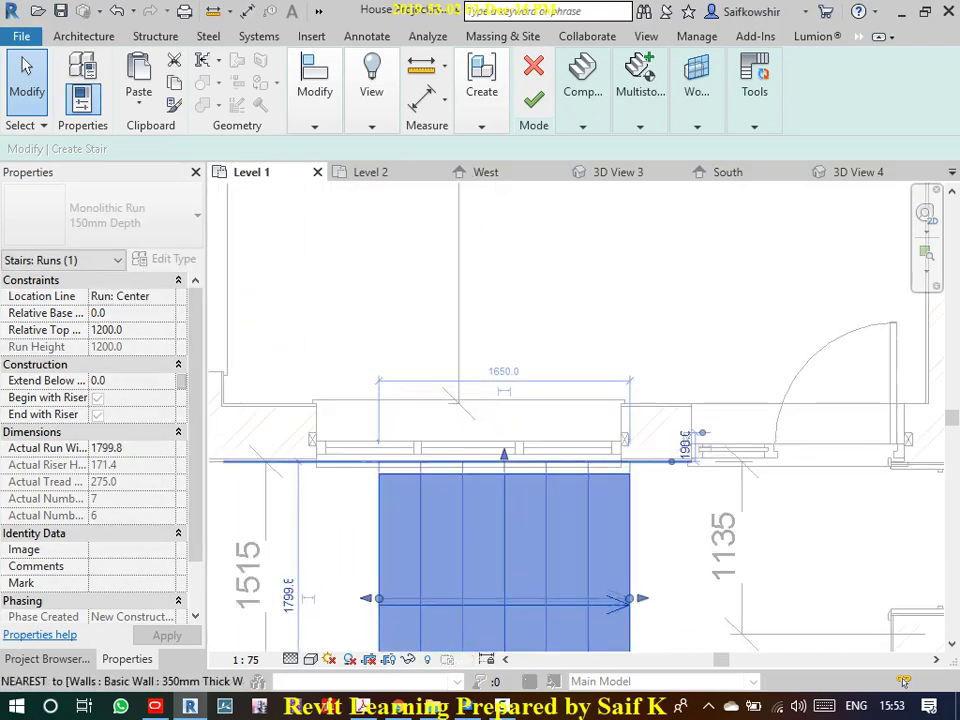
scroll(504, 461, "down", 2)
scroll(530, 485, "down", 1)
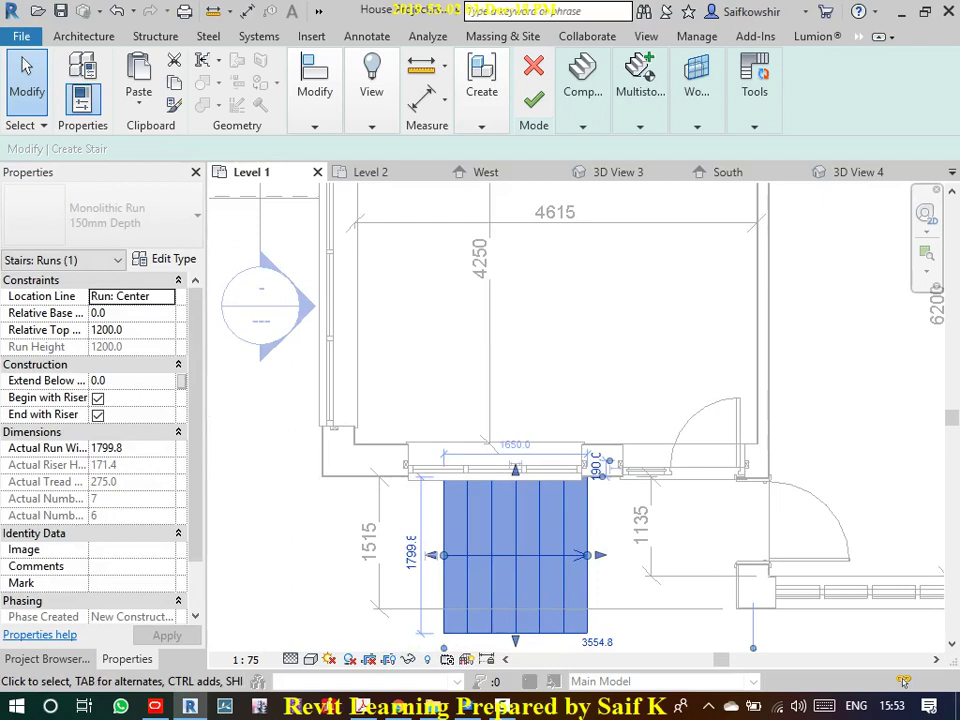
left_click_drag(515, 640, 515, 633)
scroll(630, 628, "down", 1)
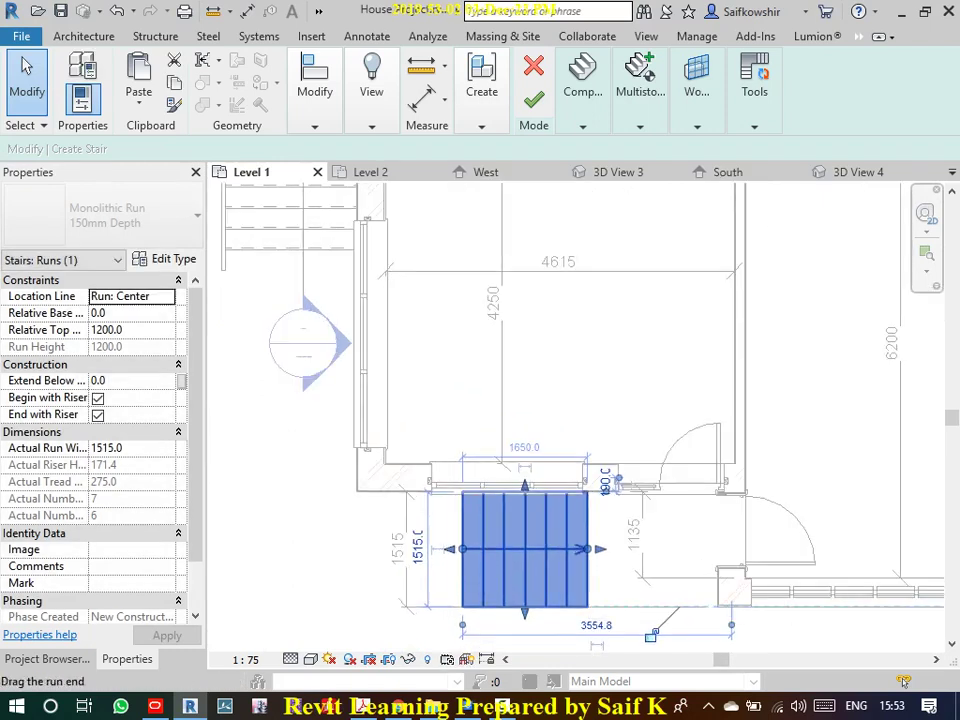
scroll(612, 487, "up", 1)
middle_click_drag(610, 490, 600, 434)
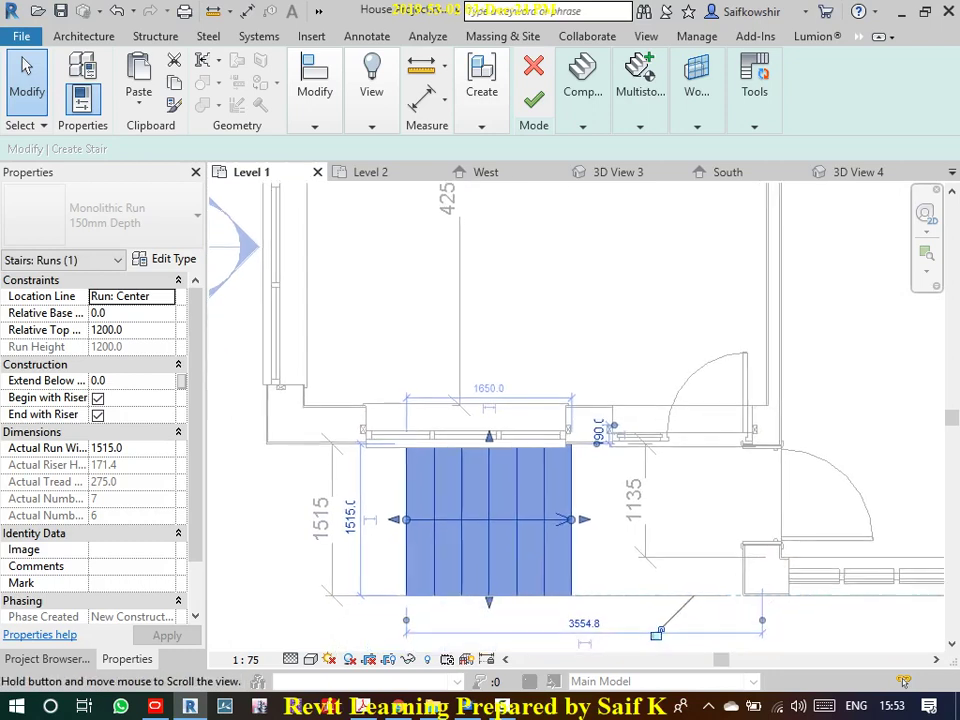
key("Escape")
- Add a 1715 aligned dimension from the stair's right edge to the wall face
key("d")
key("i")
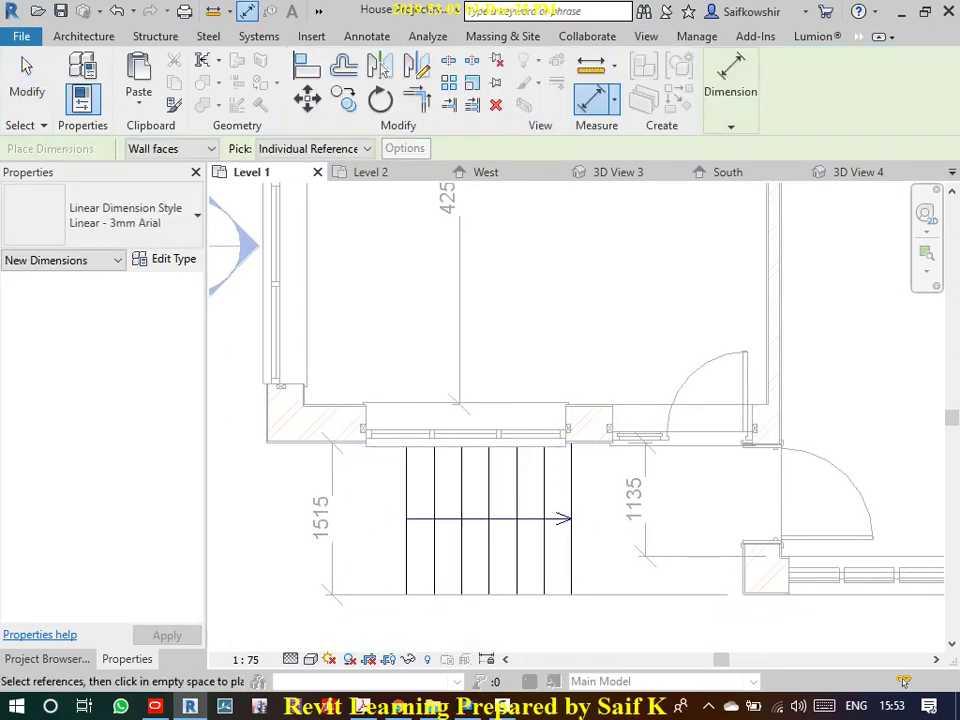
left_click(571, 580)
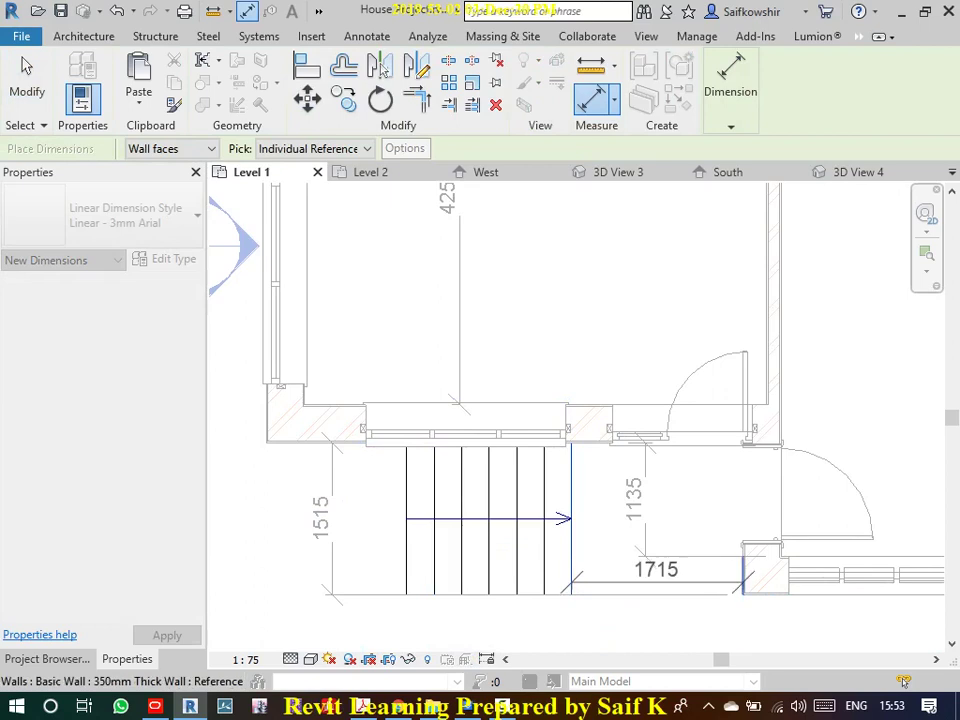
left_click(743, 580)
left_click(657, 624)
key("Escape")
- Re-edit the stair and set the run's distance to the wall to 1800, after trying 1600
double_click(500, 520)
scroll(650, 445, "down", 2)
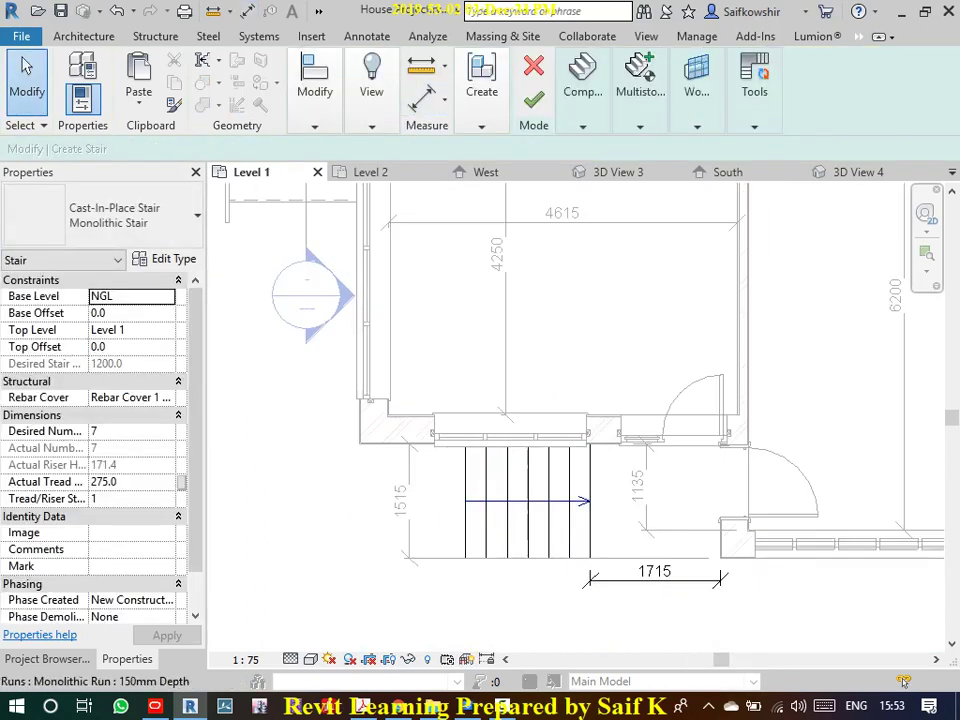
middle_click_drag(530, 540, 511, 447)
left_click(511, 447)
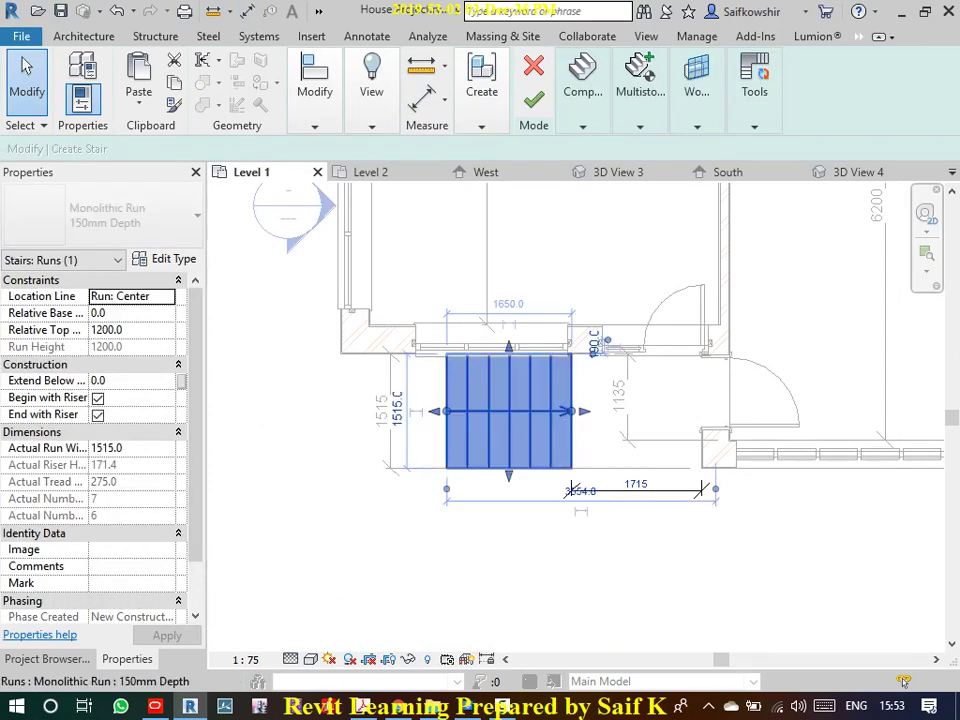
left_click(636, 484)
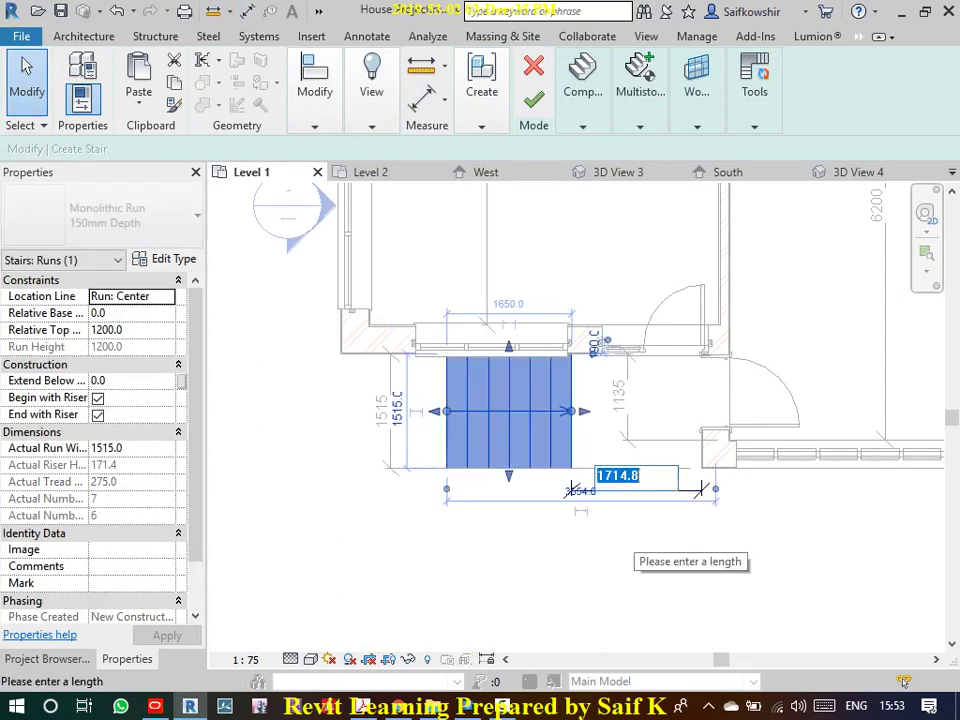
type("1600")
key("Return")
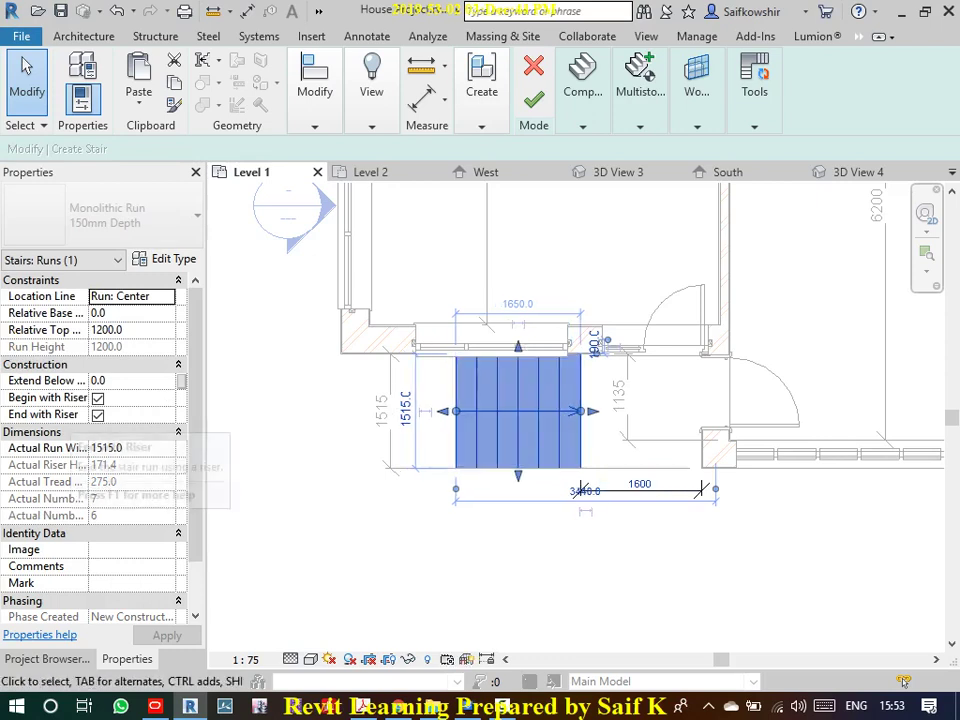
left_click(640, 484)
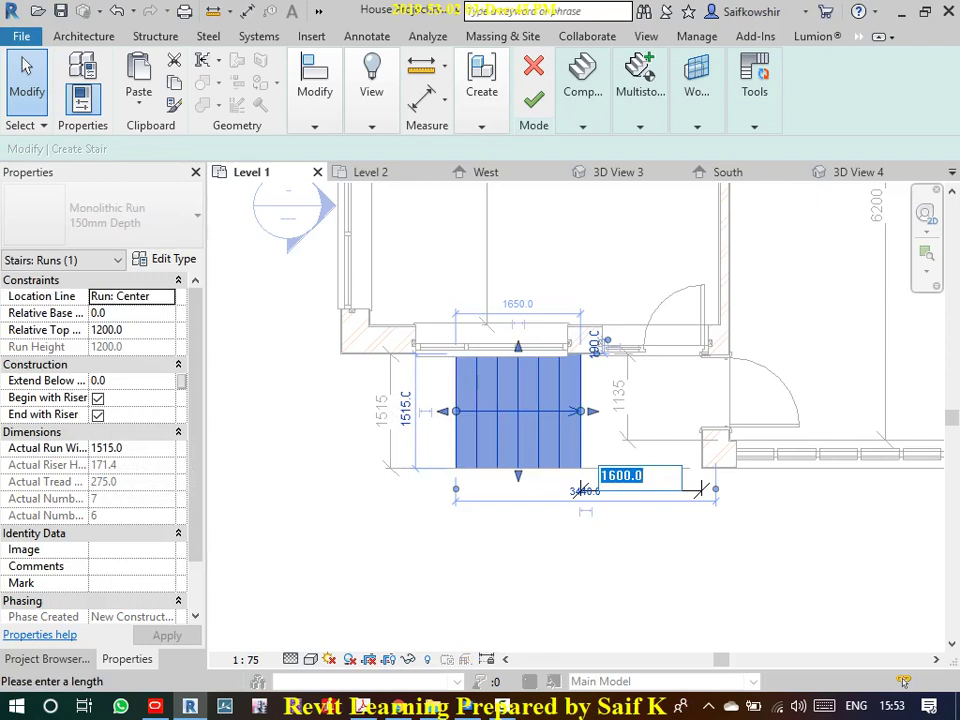
type("1800")
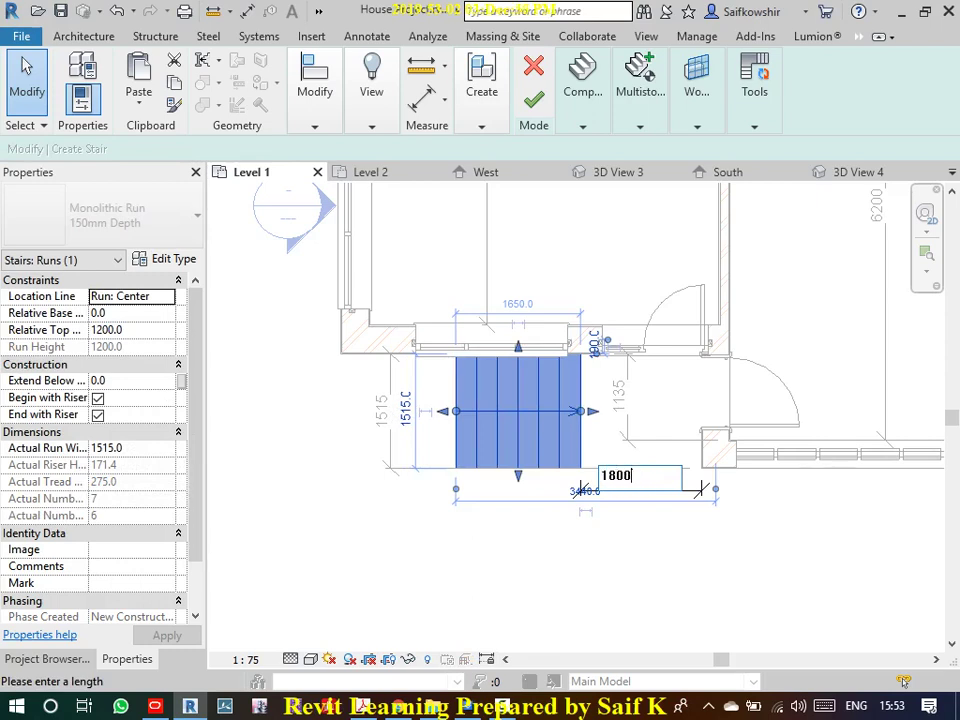
key("Return")
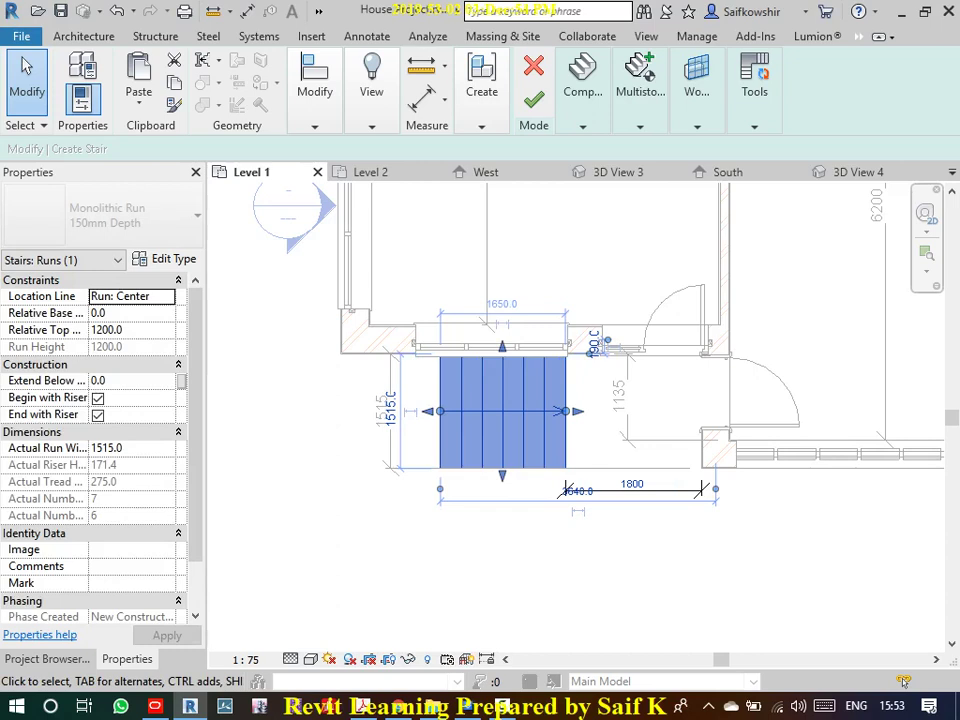
- Deselect the run, check its position, and bring up the stair Components list
left_click(582, 126)
key("Escape")
key("Escape")
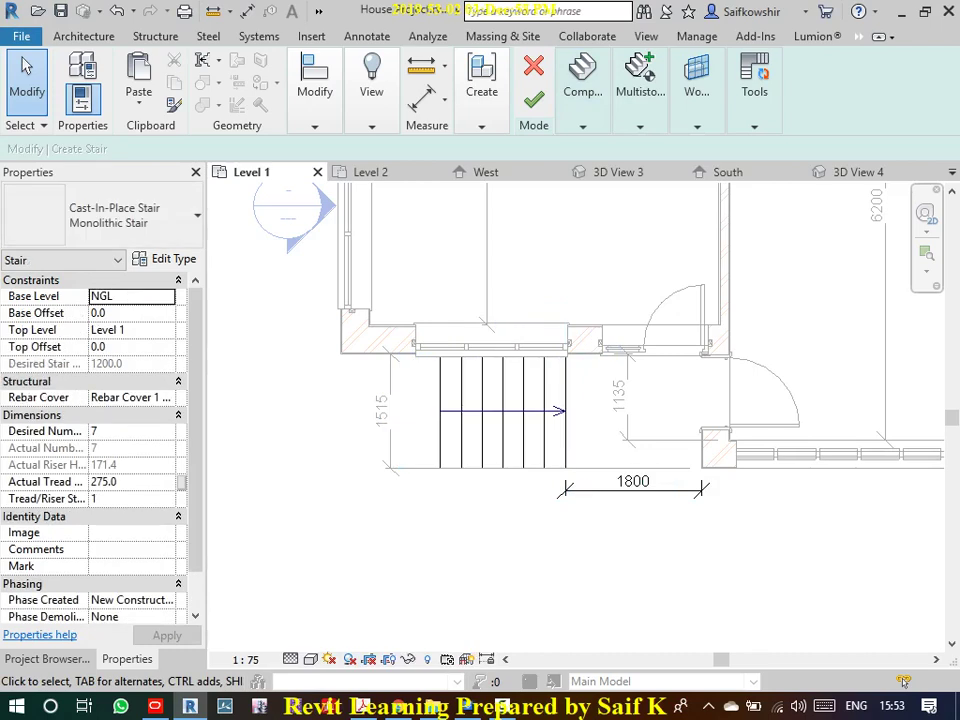
left_click(540, 455)
key("Escape")
left_click(582, 126)
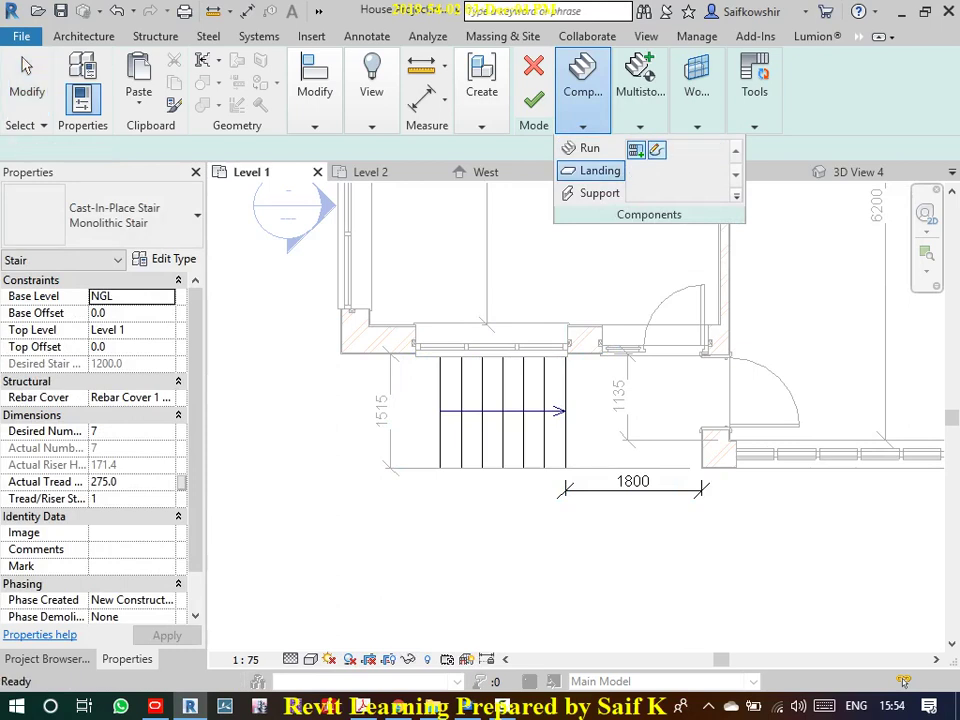
- Sketch a rectangular landing from the wall corner to the stair run, then finish the stair
left_click(635, 170)
left_click(886, 61)
scroll(721, 368, "up", 2)
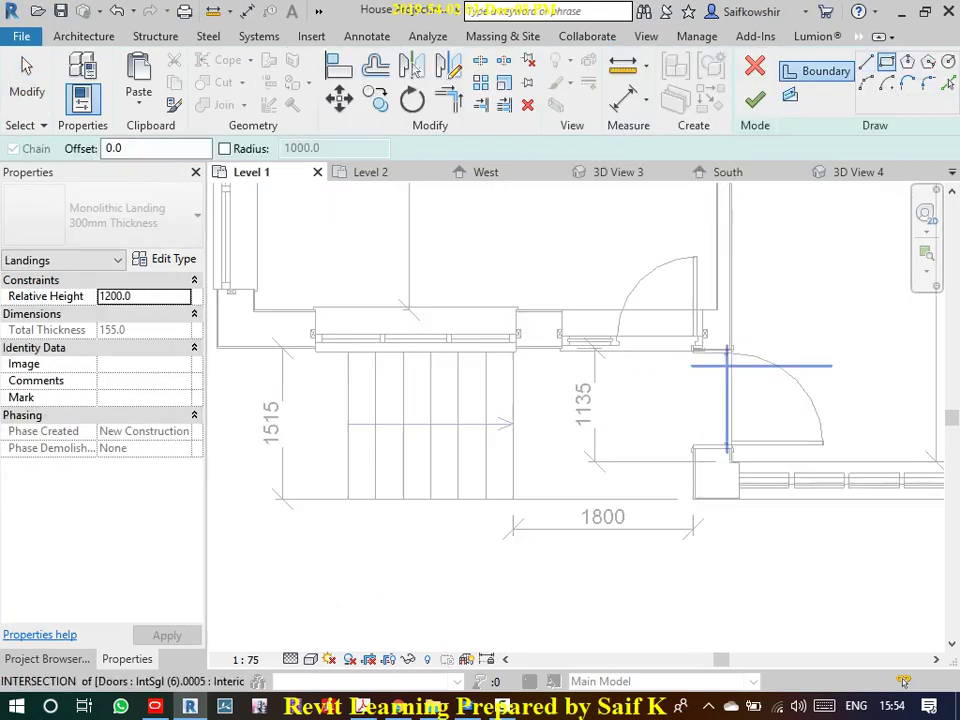
left_click(693, 498)
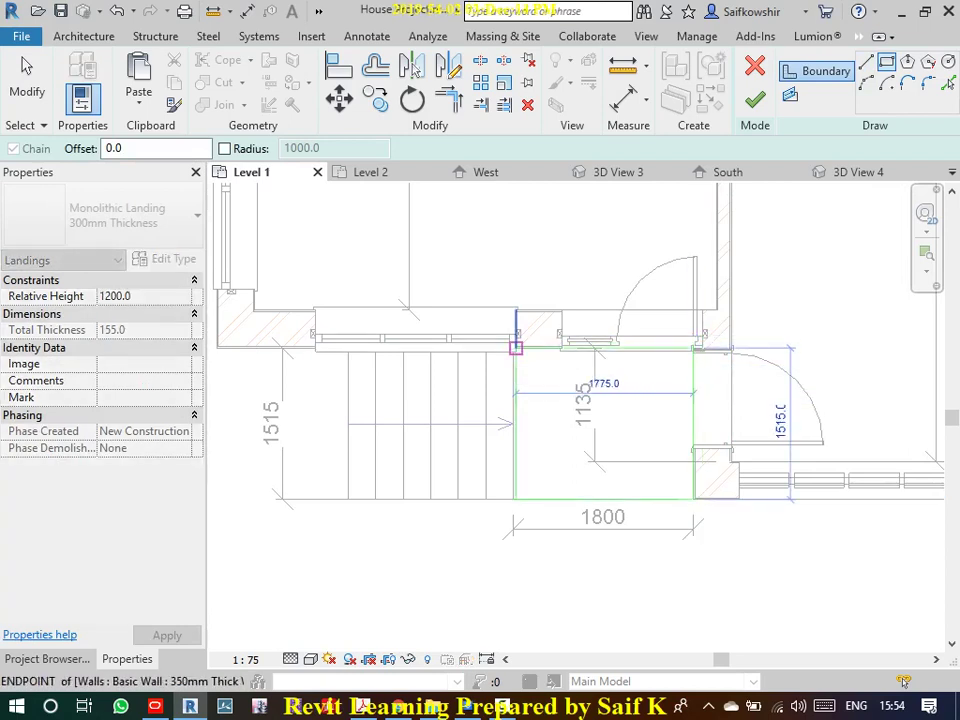
left_click(515, 347)
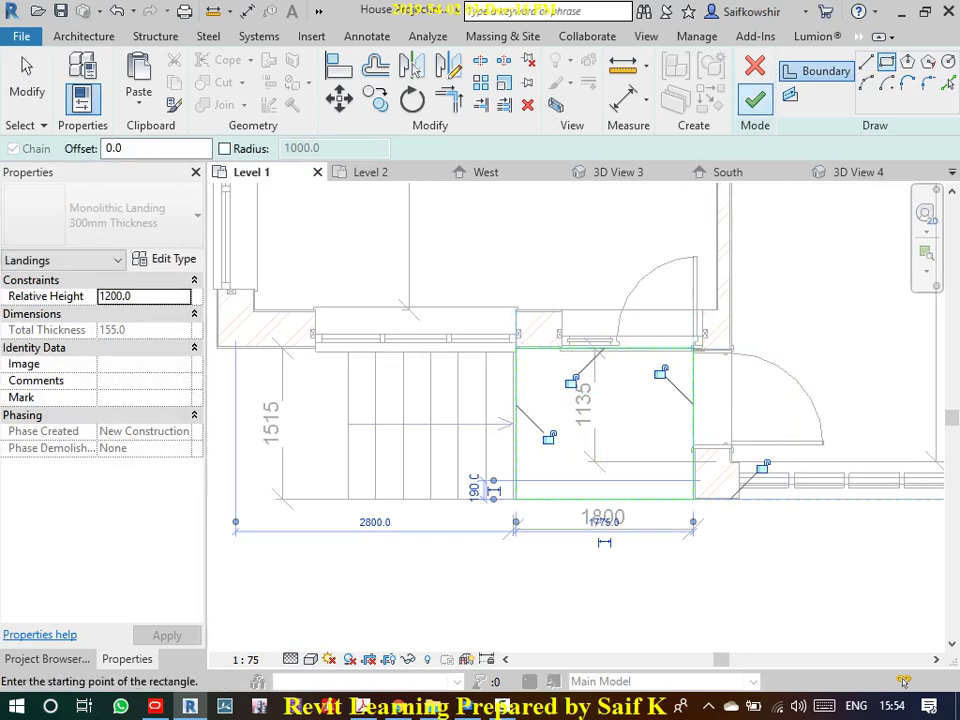
left_click(755, 98)
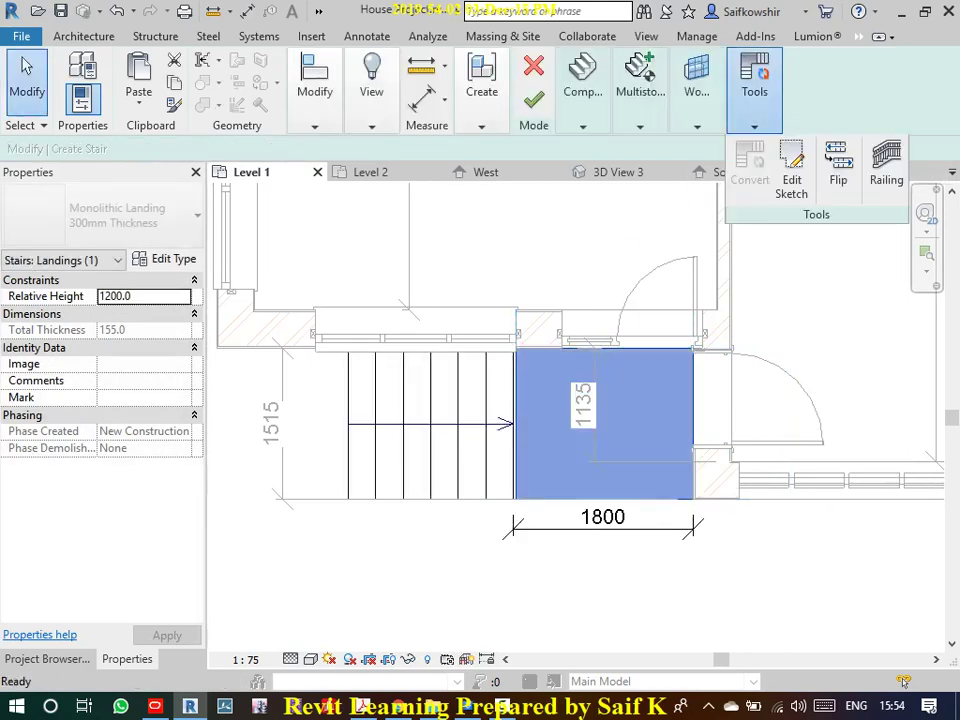
left_click(583, 125)
- Finish the stair, then select the landing railing and enter Edit Path
left_click(533, 100)
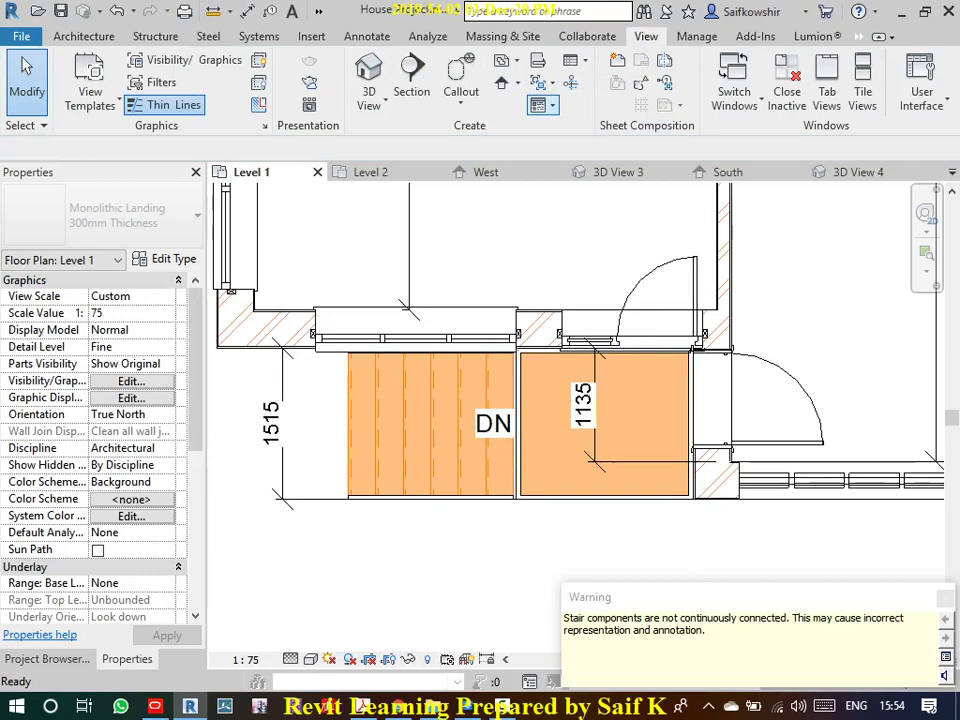
key("Escape")
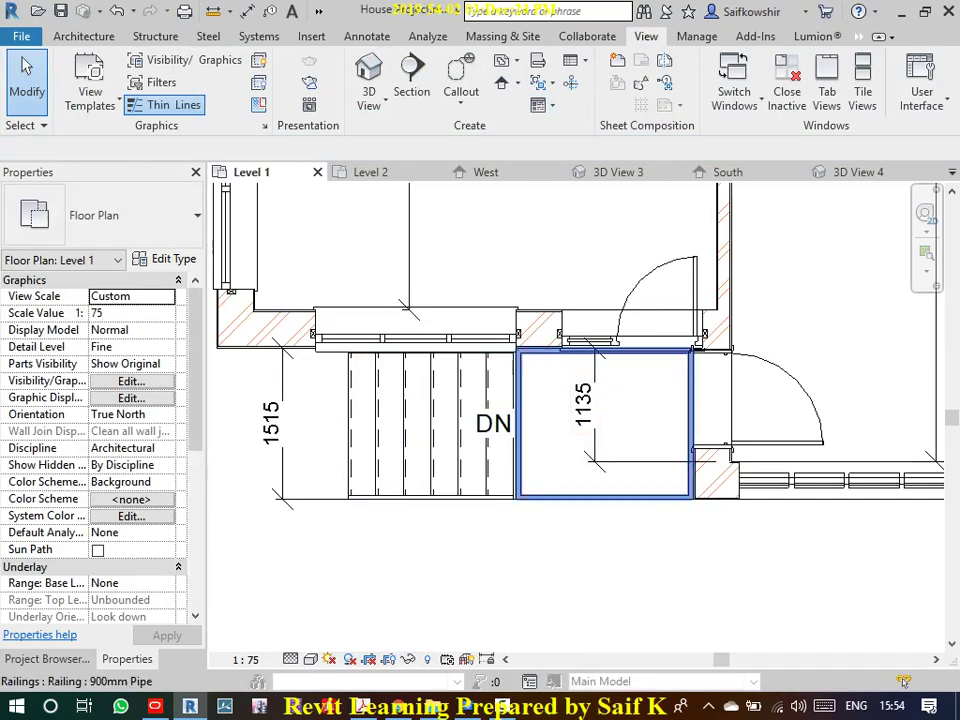
left_click(604, 428)
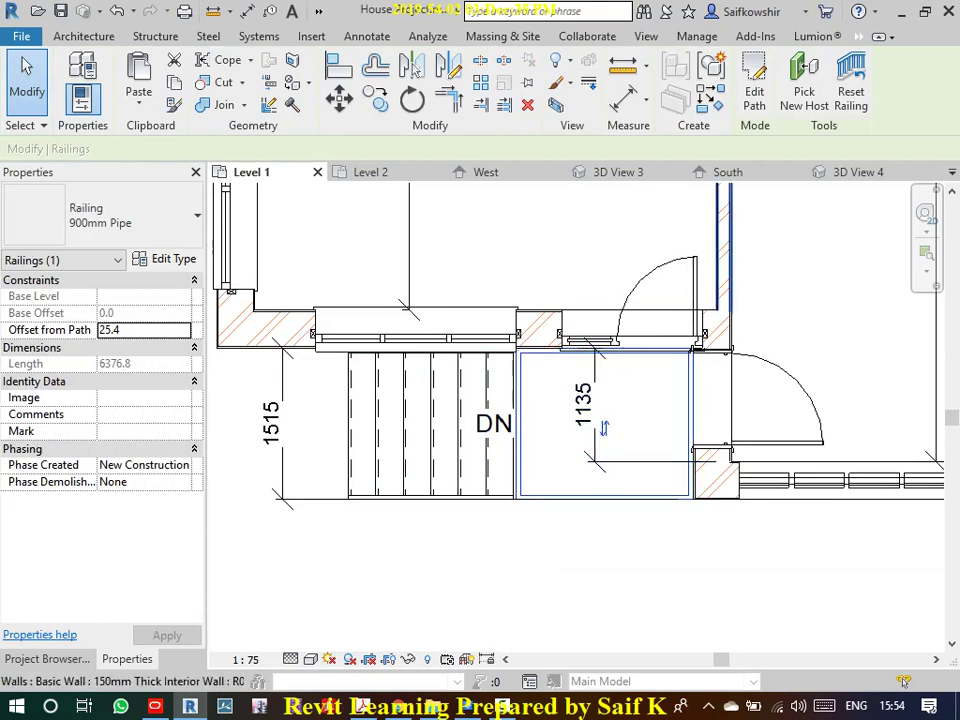
left_click(754, 82)
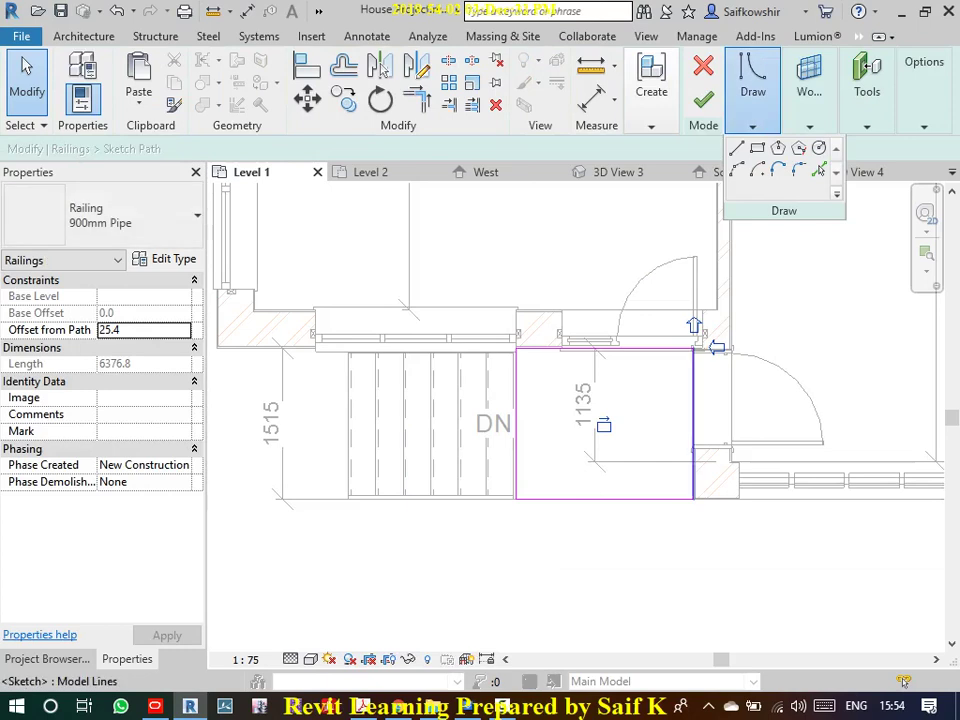
- Delete the railing path's right, top and stair-side edges, keeping only the open outer edge
left_click(693, 410)
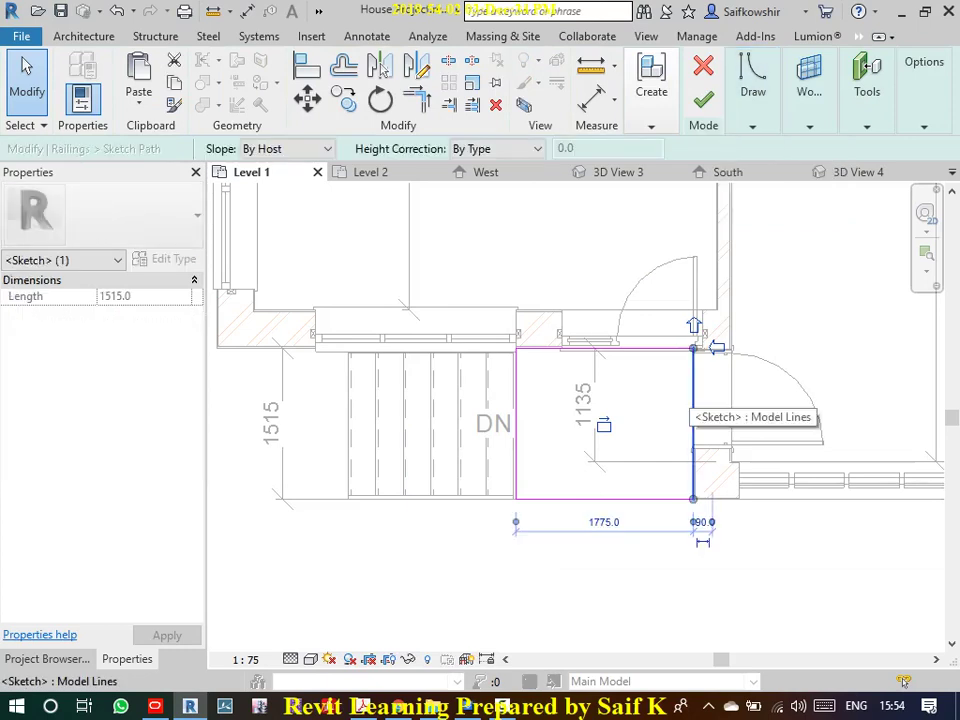
key("Escape")
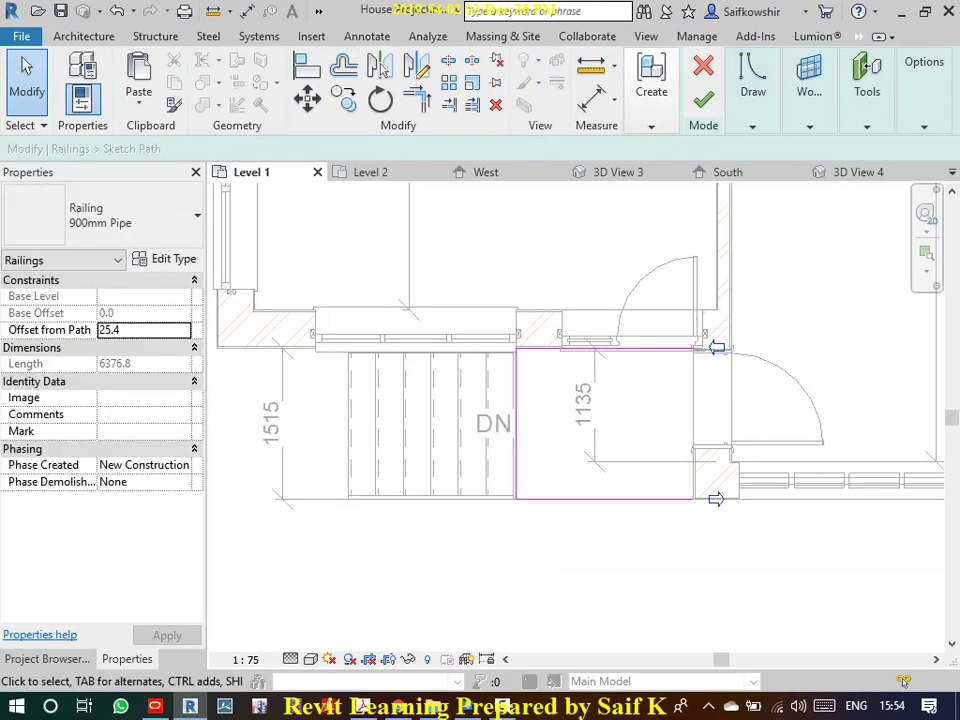
left_click(645, 348)
key("Escape")
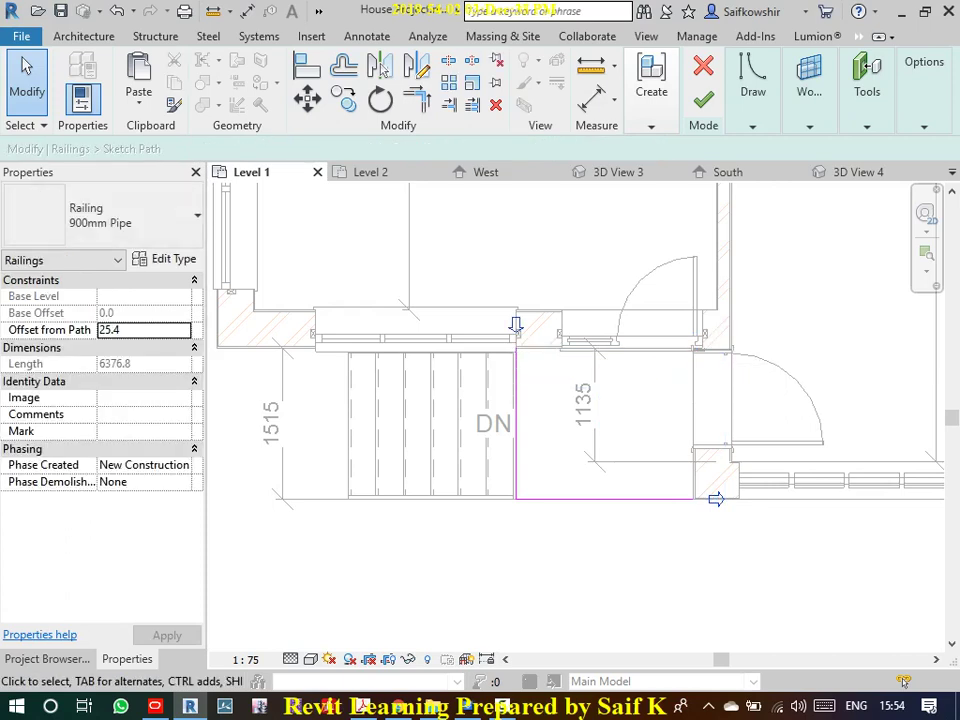
left_click(516, 330)
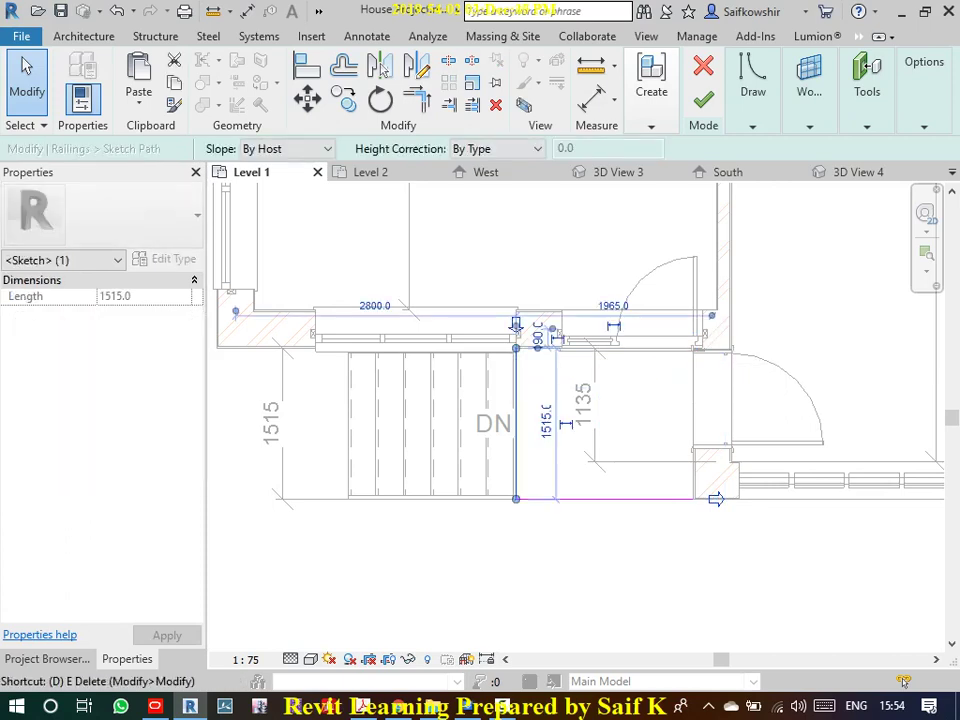
left_click(495, 104)
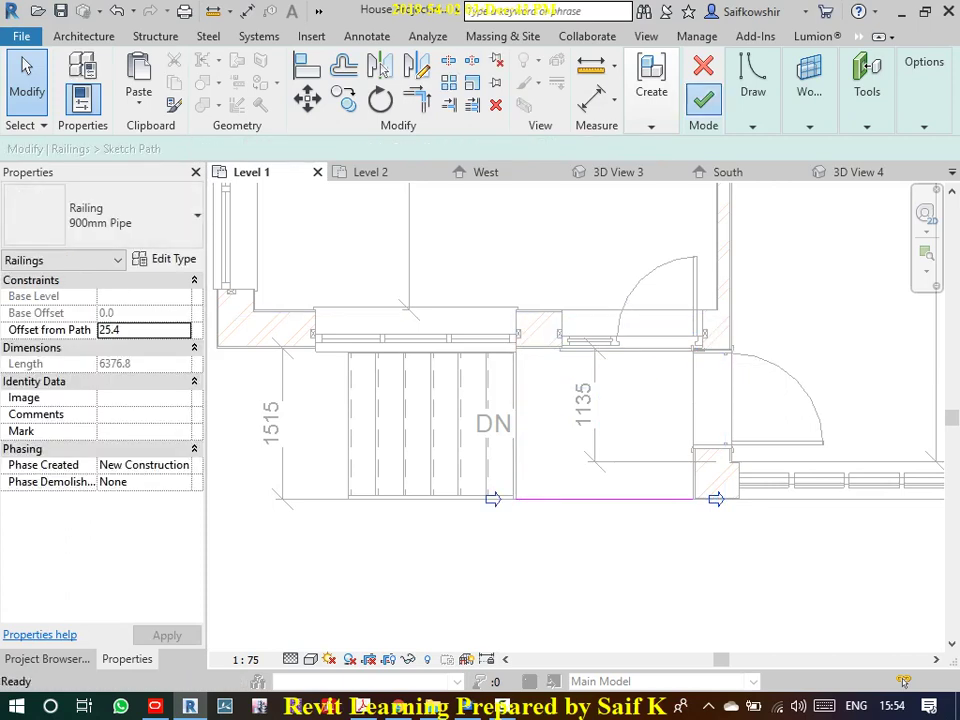
left_click(703, 100)
left_click(431, 492)
key("Escape")
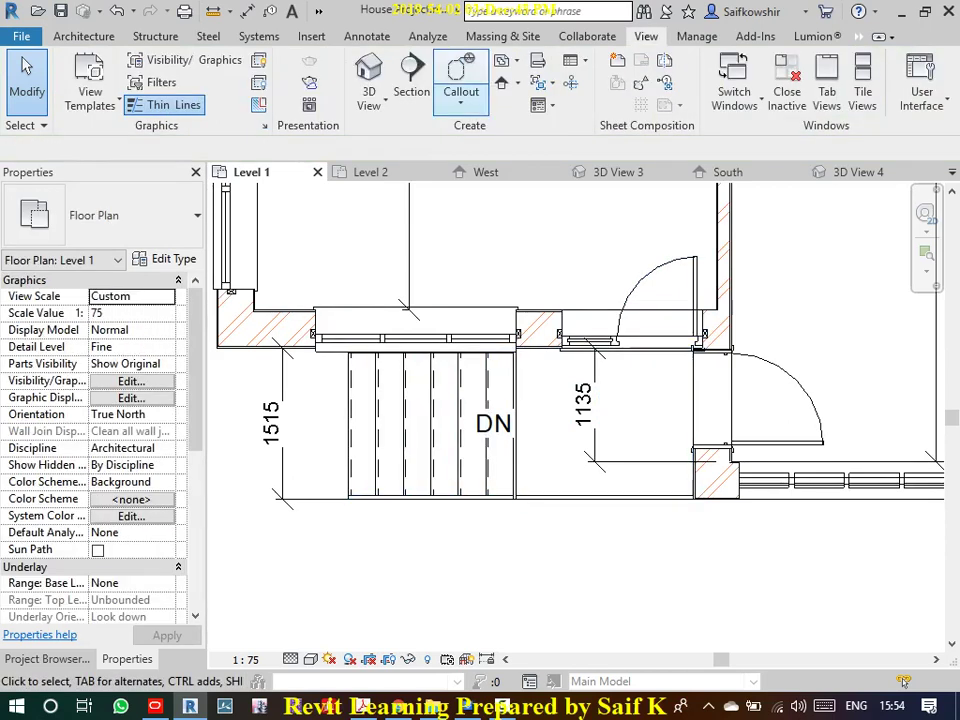
- Switch to the default 3D view and inspect the stair railing, zooming in and out
left_click(369, 78)
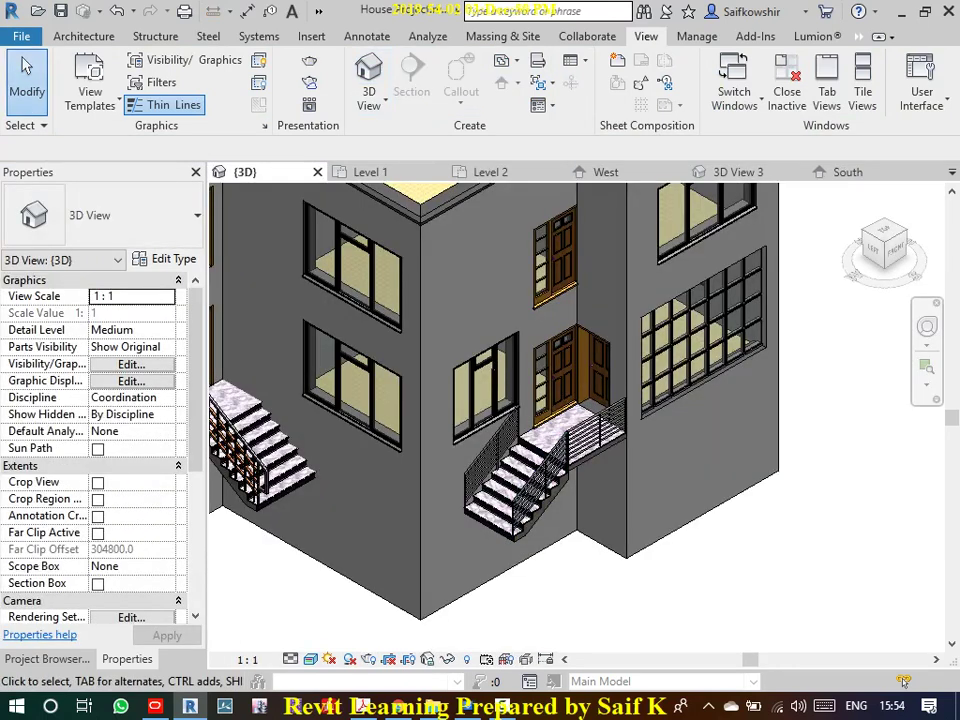
left_click(490, 455)
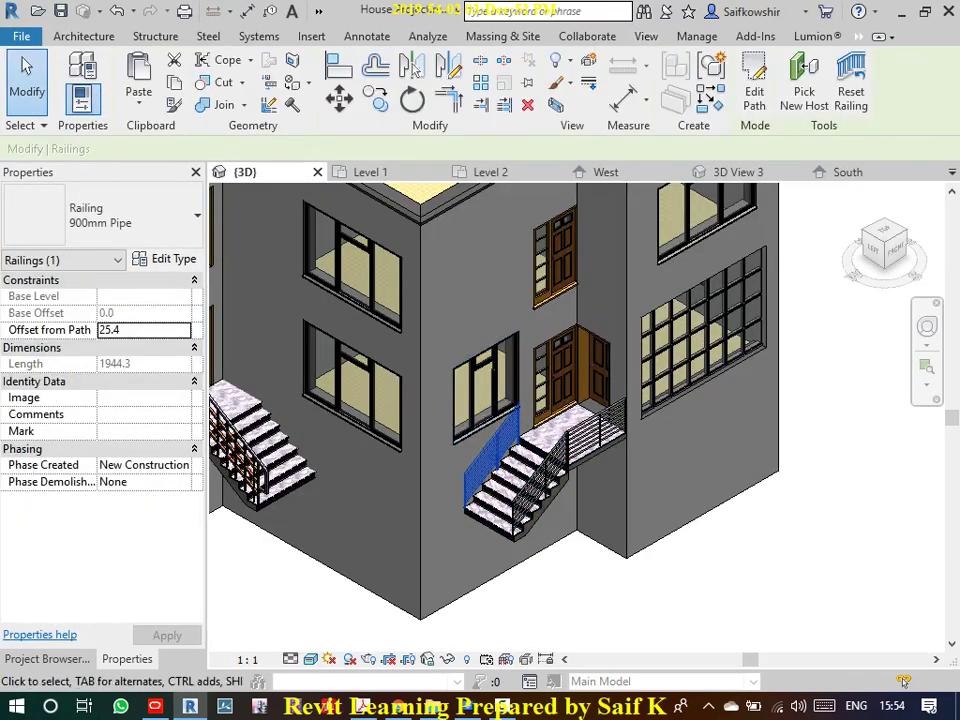
key("Escape")
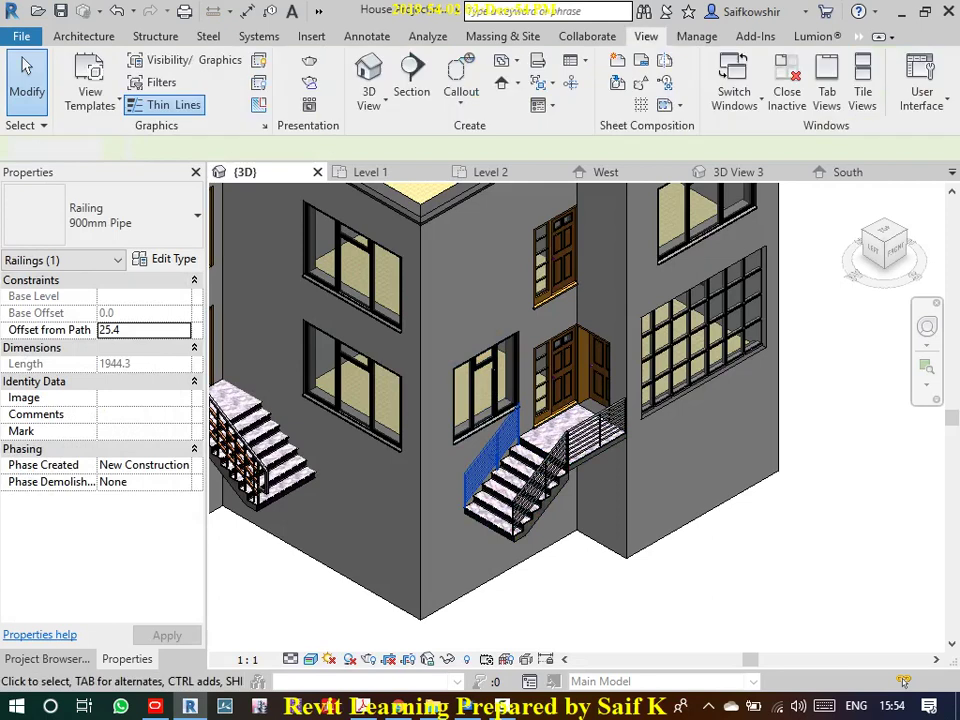
scroll(590, 438, "up", 4)
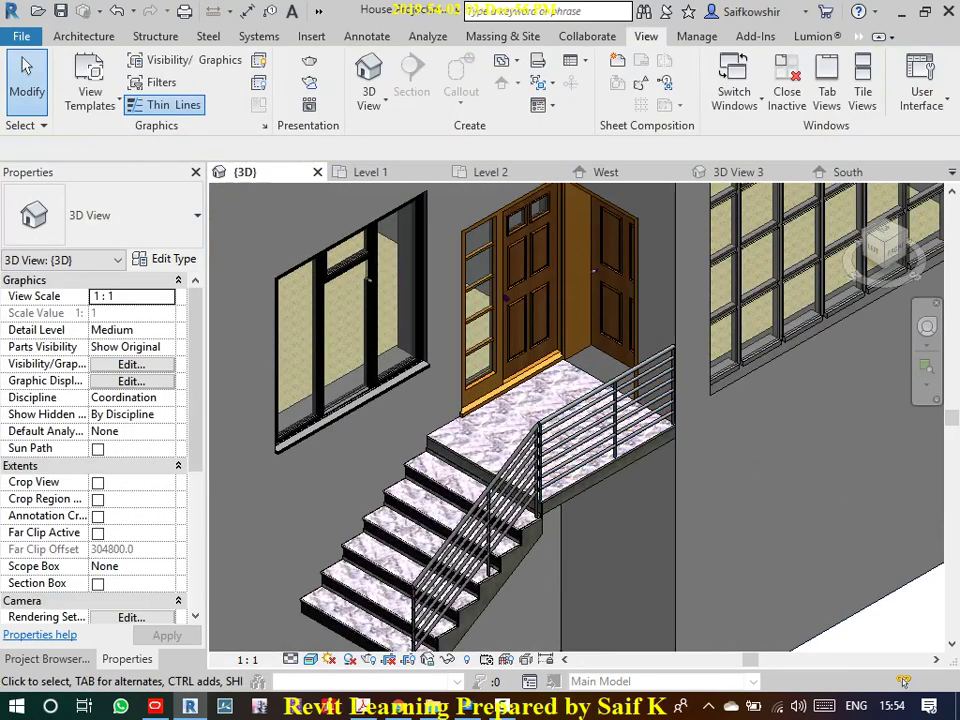
scroll(605, 560, "down", 4)
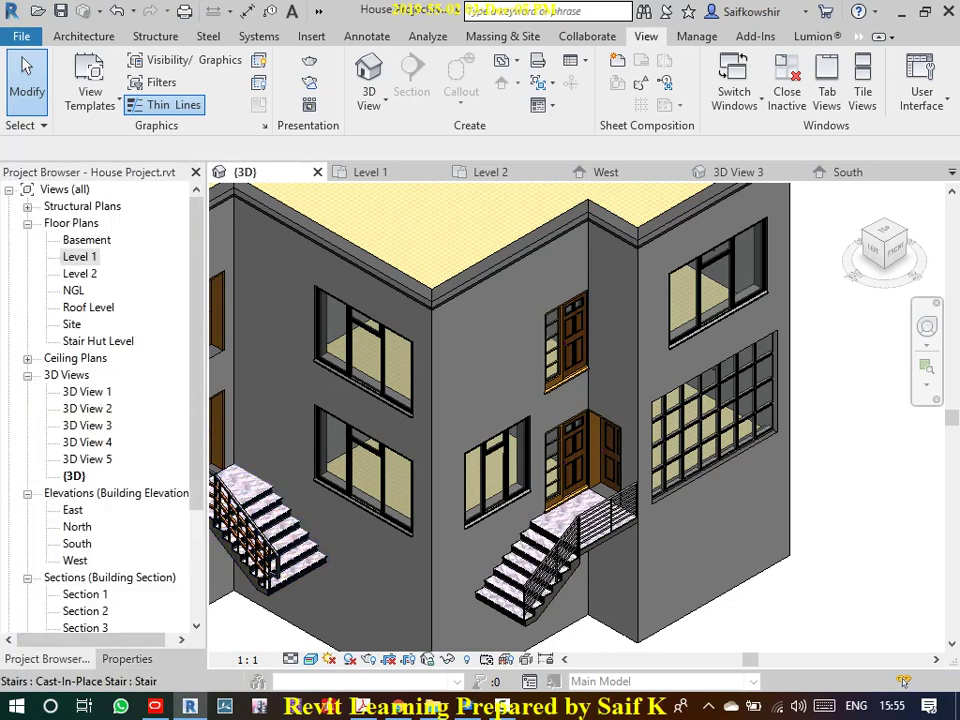
- Reopen the Level 1 floor plan and pan and zoom to fit the whole house
double_click(80, 256)
scroll(643, 424, "down", 2)
scroll(643, 424, "down", 1)
mouse_move(600, 400)
middle_mouse_down()
mouse_move(425, 520)
mouse_move(470, 580)
middle_mouse_up()
scroll(425, 520, "down", 1)
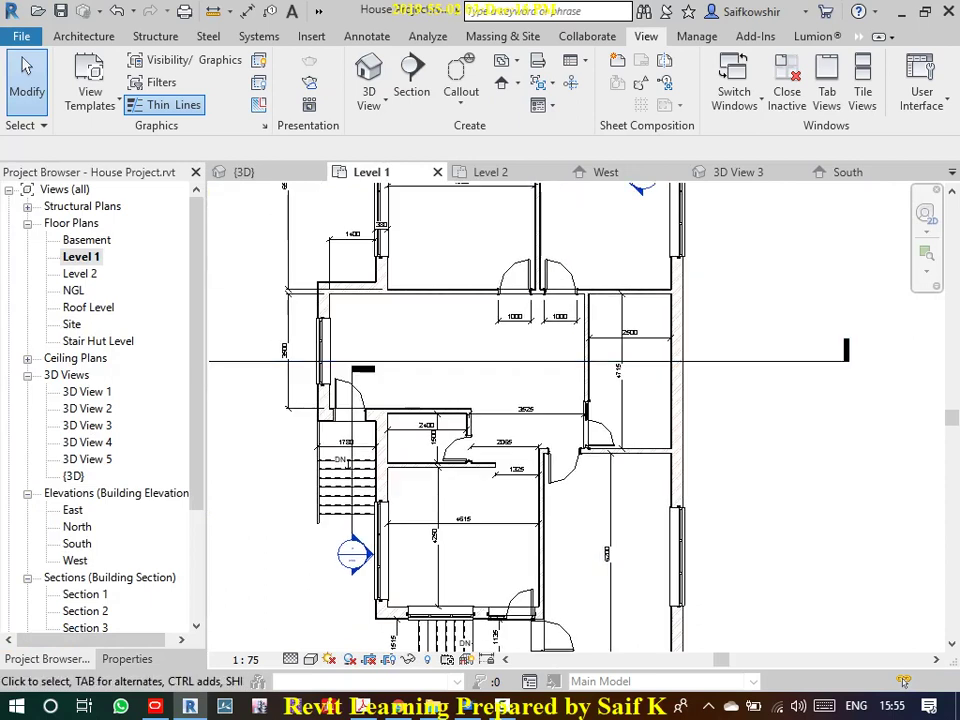
middle_click_drag(540, 400, 601, 381)
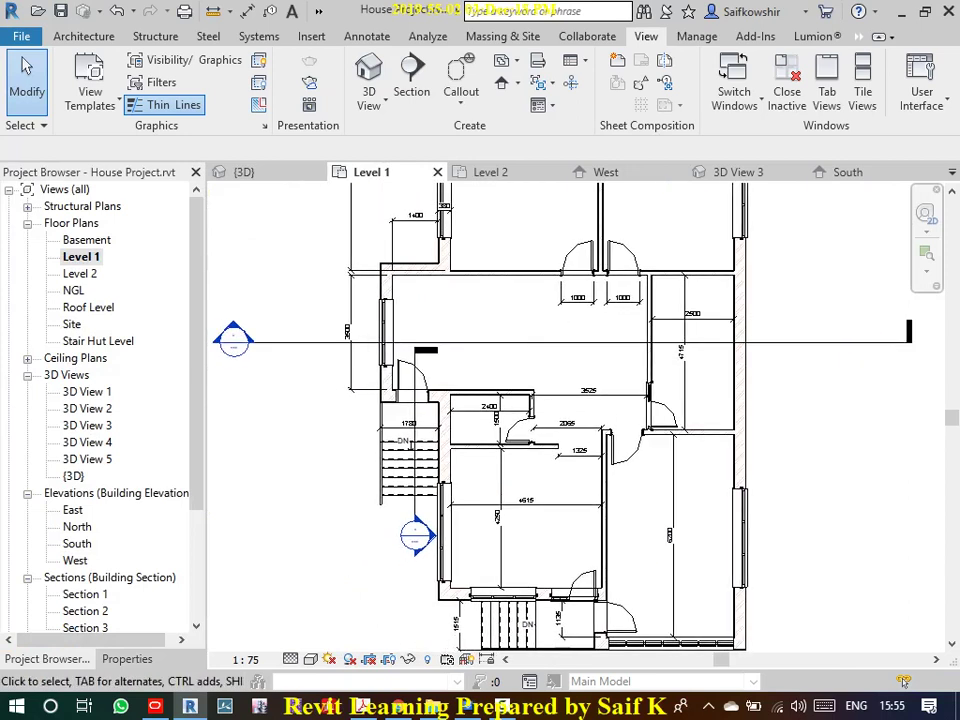
middle_click_drag(520, 400, 605, 350)
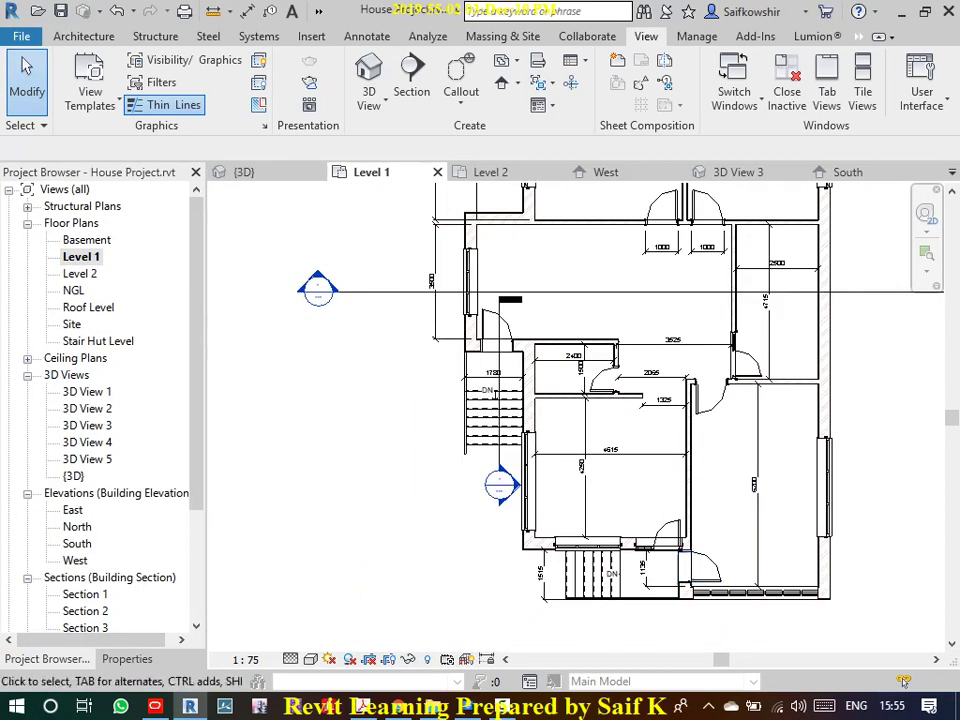
scroll(610, 598, "up", 2)
scroll(610, 598, "down", 1)
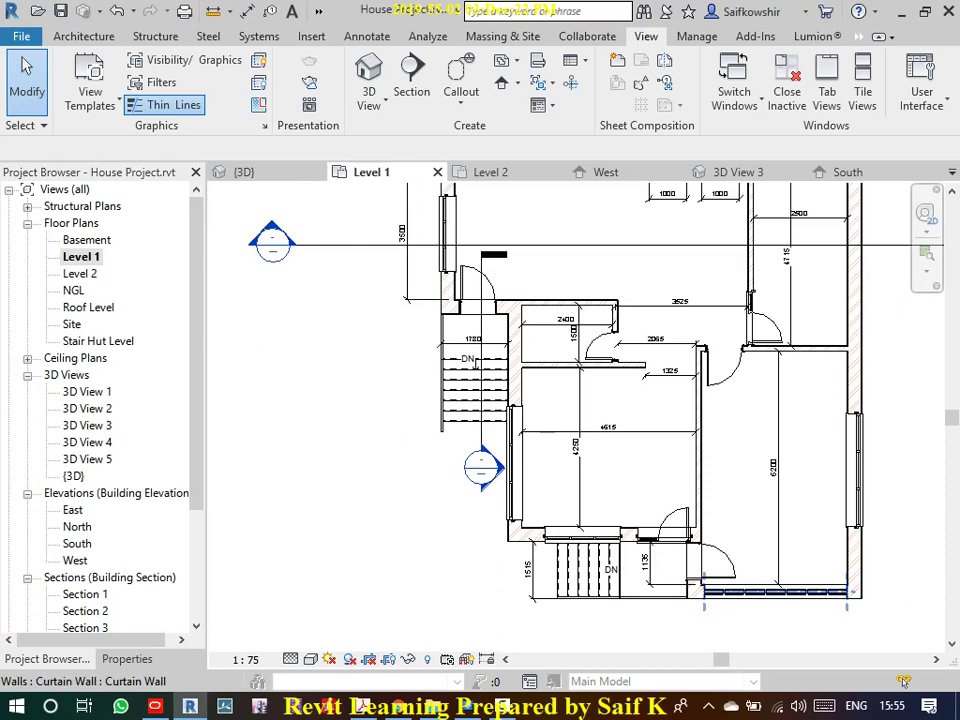